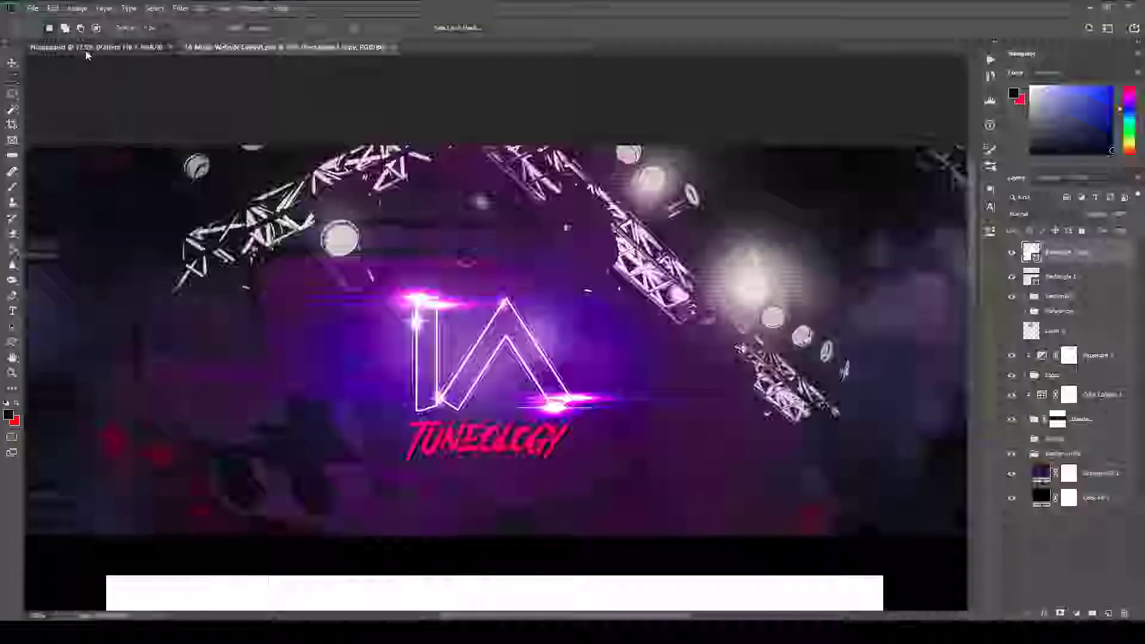
# Show the first open document instead of the music website layout
pyautogui.click(89, 47)
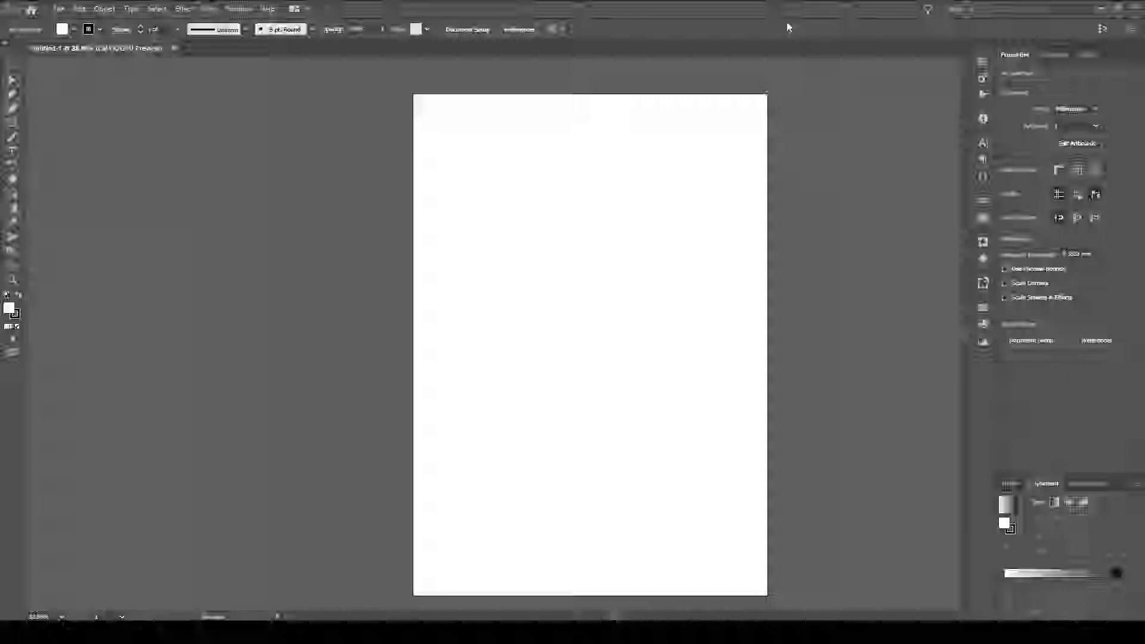
# In Illustrator, adjust the workspace layout of the blank document and hide the Control bar
pyautogui.click(238, 8)
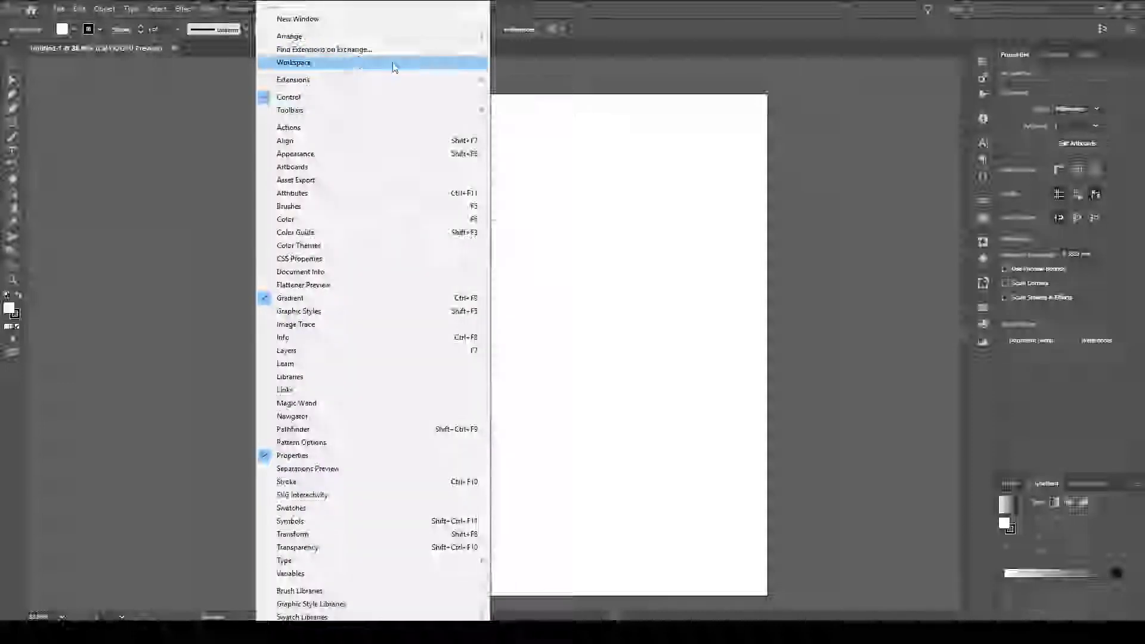
pyautogui.moveTo(396, 66)
pyautogui.click(549, 78)
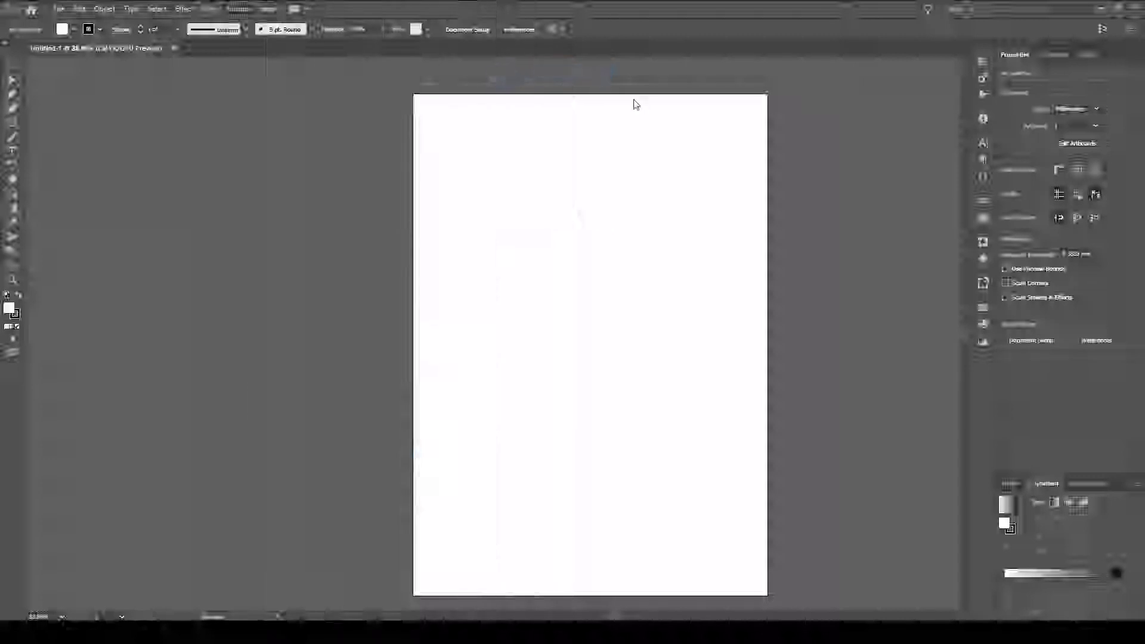
pyautogui.click(237, 8)
pyautogui.click(376, 98)
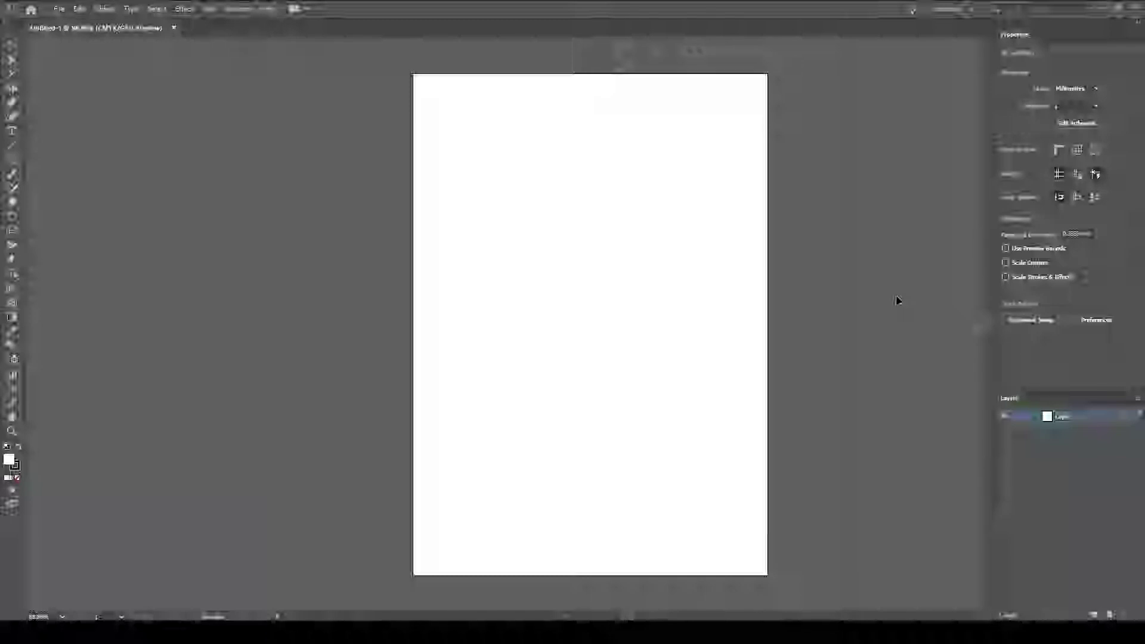
# Draw a wide rectangle and place the Serum screenshot beneath it, lined up with the rectangle's left edge
pyautogui.click(11, 159)
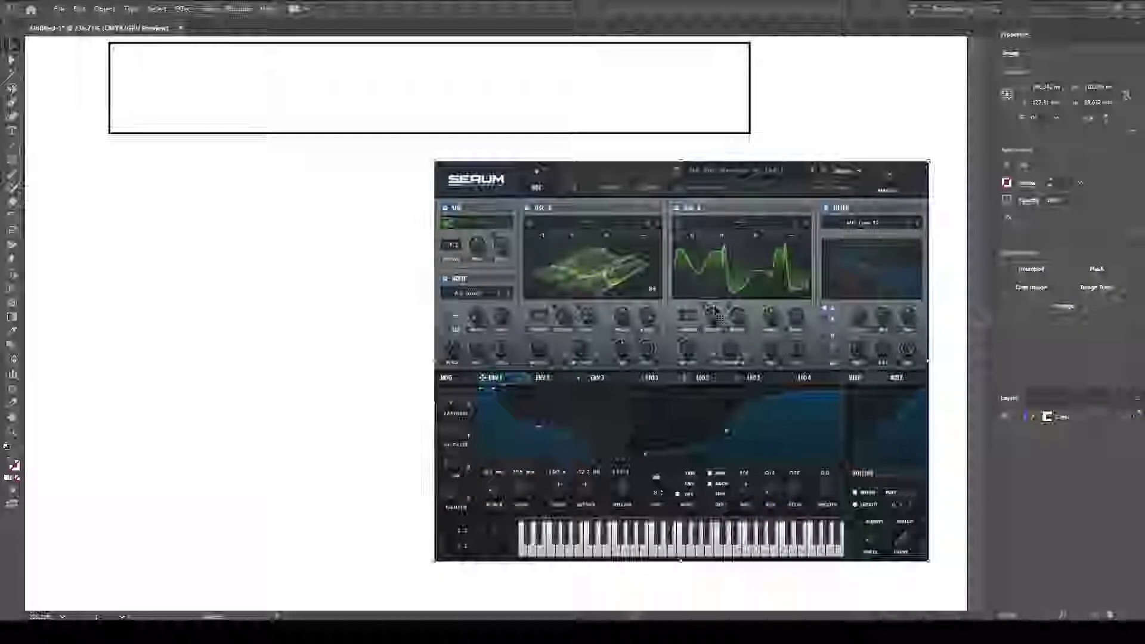
pyautogui.moveTo(714, 310); pyautogui.dragTo(549, 309)
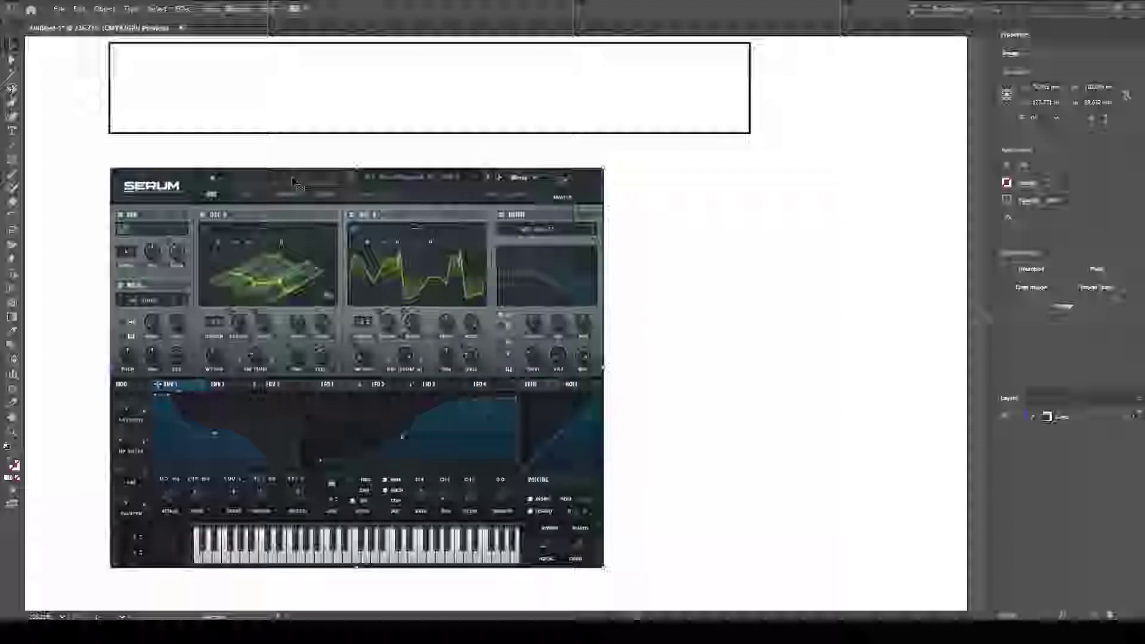
pyautogui.rightClick(380, 278)
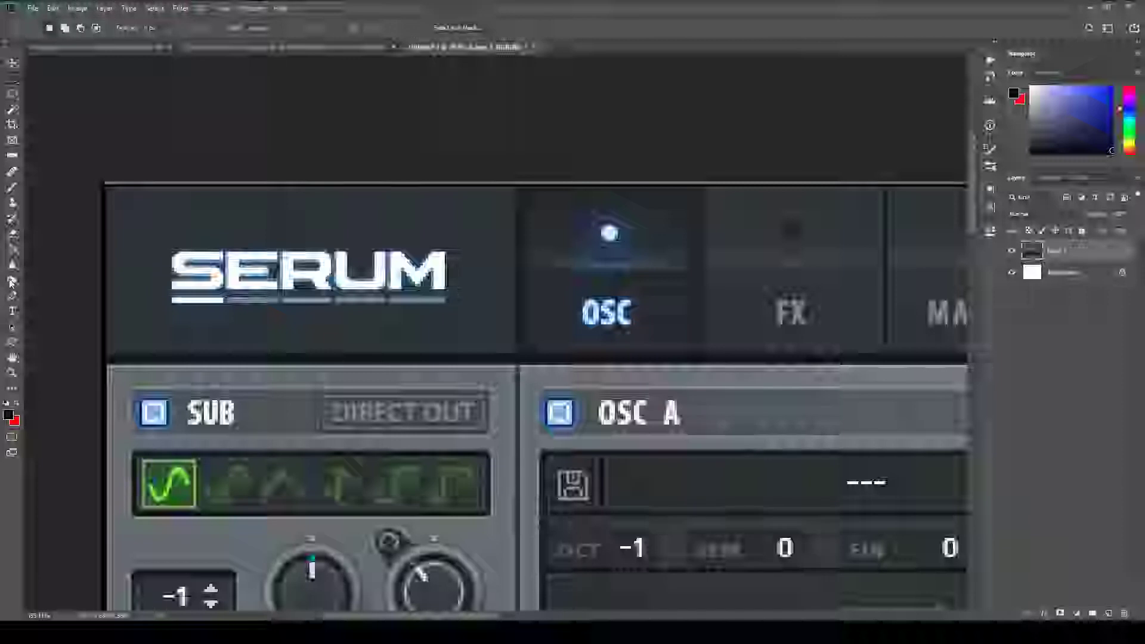
# In Photoshop, draw a rectangle over the OSC tab and fill it with the dark colour sampled from the Serum header
pyautogui.rightClick(12, 341)
pyautogui.click(65, 343)
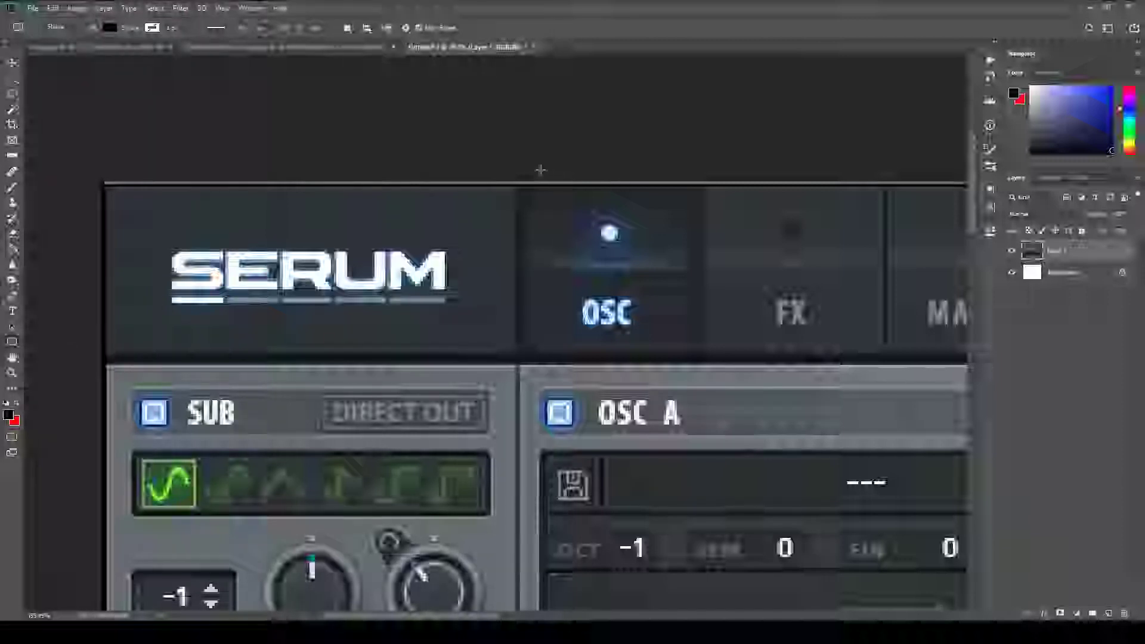
pyautogui.moveTo(519, 184); pyautogui.dragTo(779, 361)
pyautogui.moveTo(637, 253)
pyautogui.mouseDown()
pyautogui.moveTo(491, 255)
pyautogui.moveTo(541, 248)
pyautogui.mouseUp()
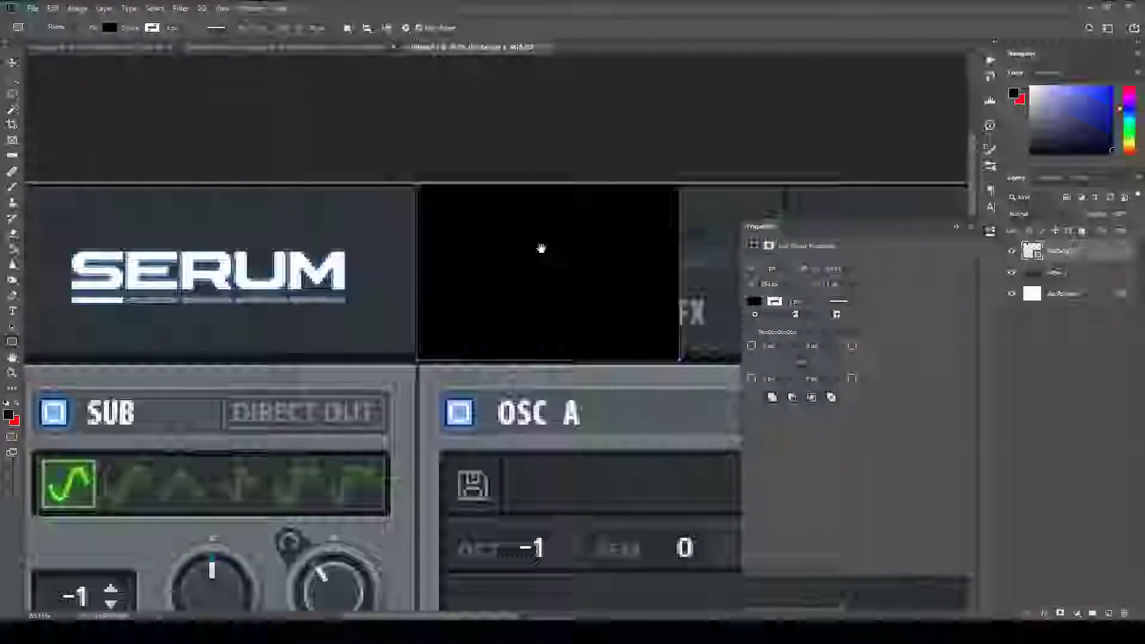
pyautogui.doubleClick(1117, 253)
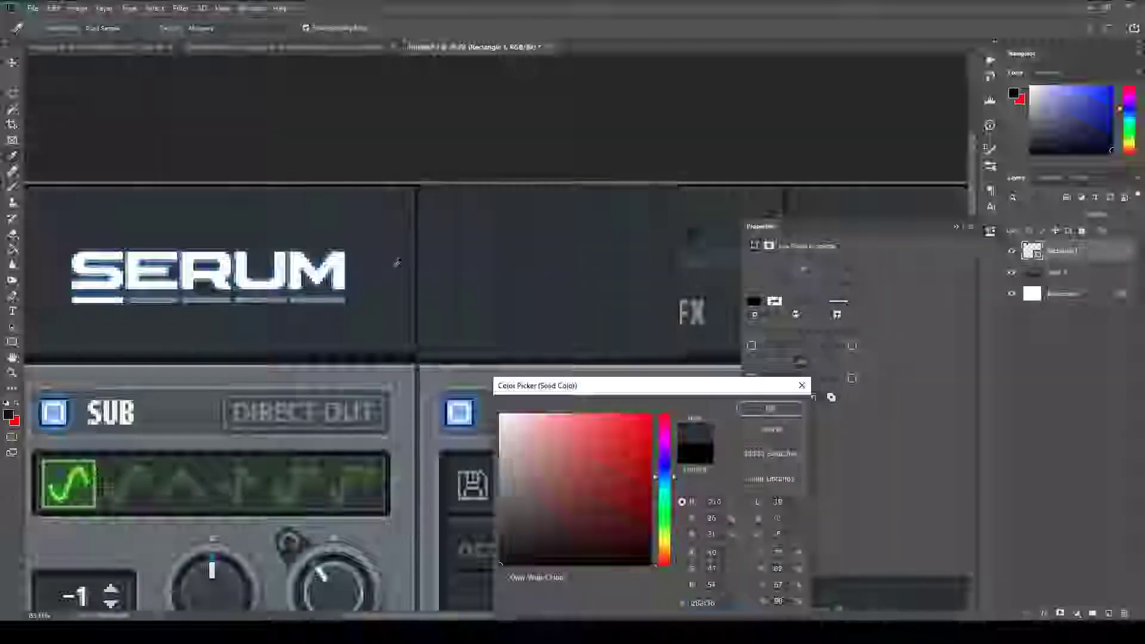
pyautogui.click(789, 412)
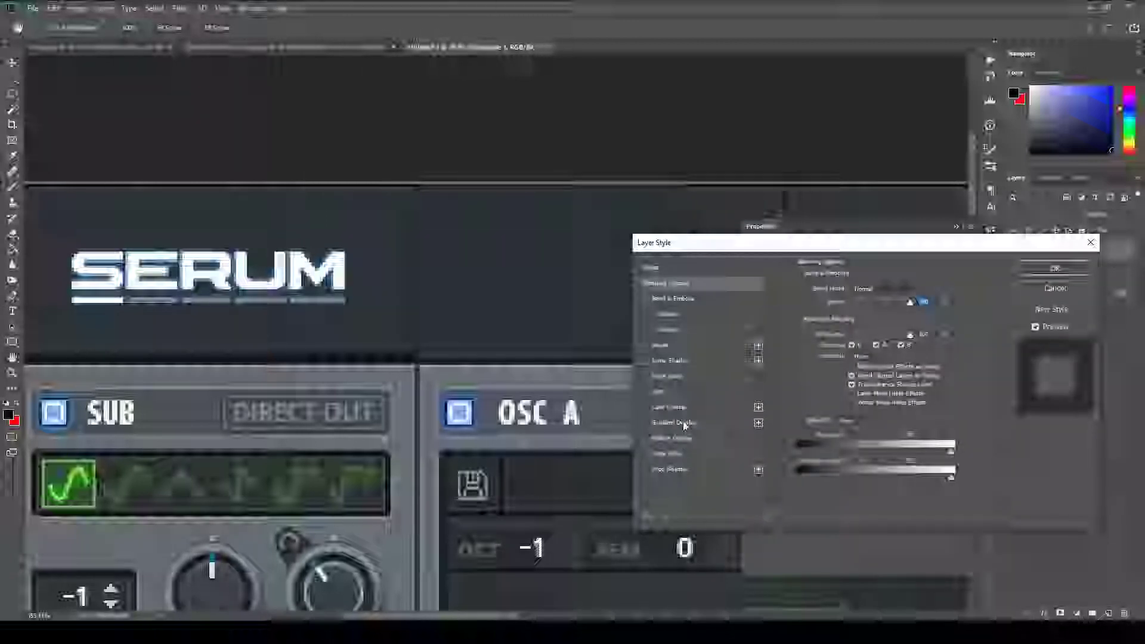
# Apply Gradient Overlay, Inner Glow and Drop Shadow layer effects to the rectangle over the OSC tab
pyautogui.click(673, 422)
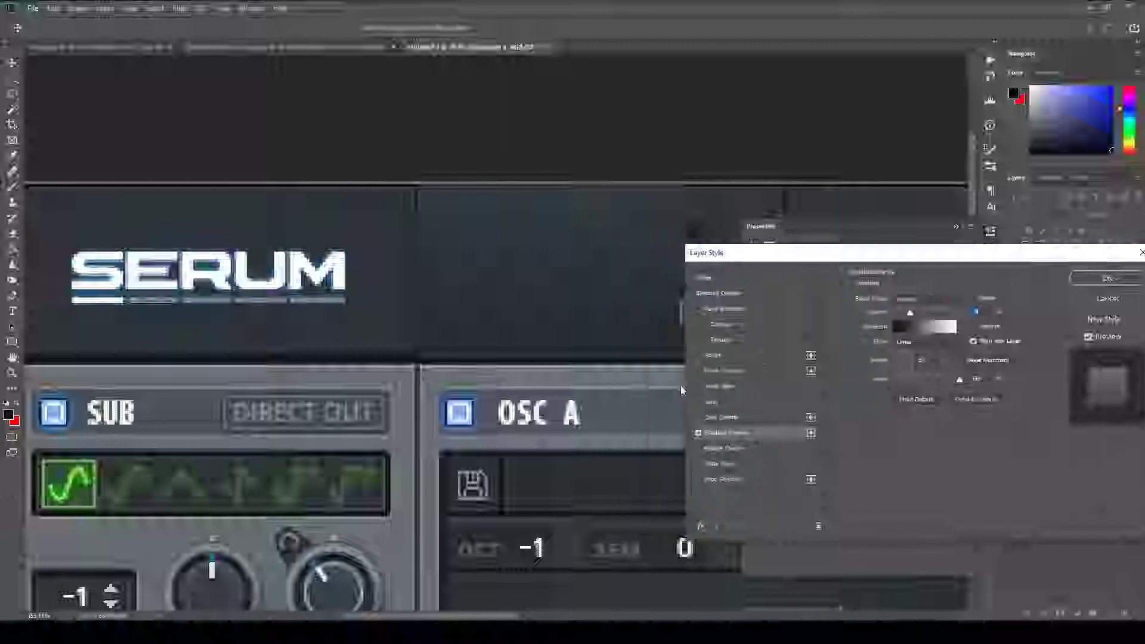
pyautogui.click(741, 386)
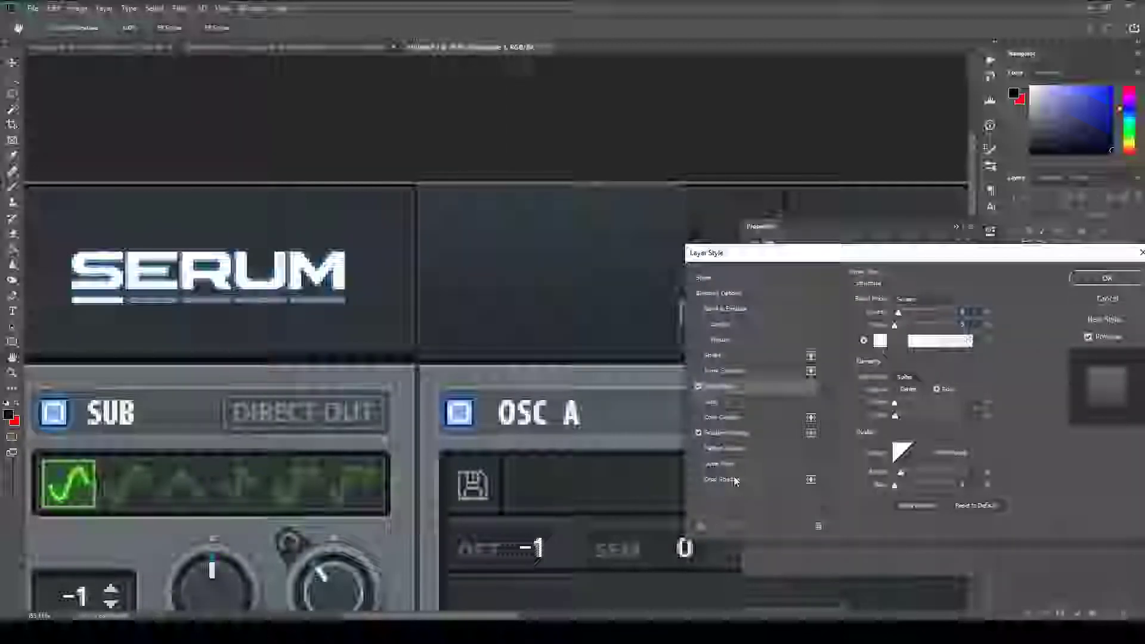
pyautogui.click(736, 480)
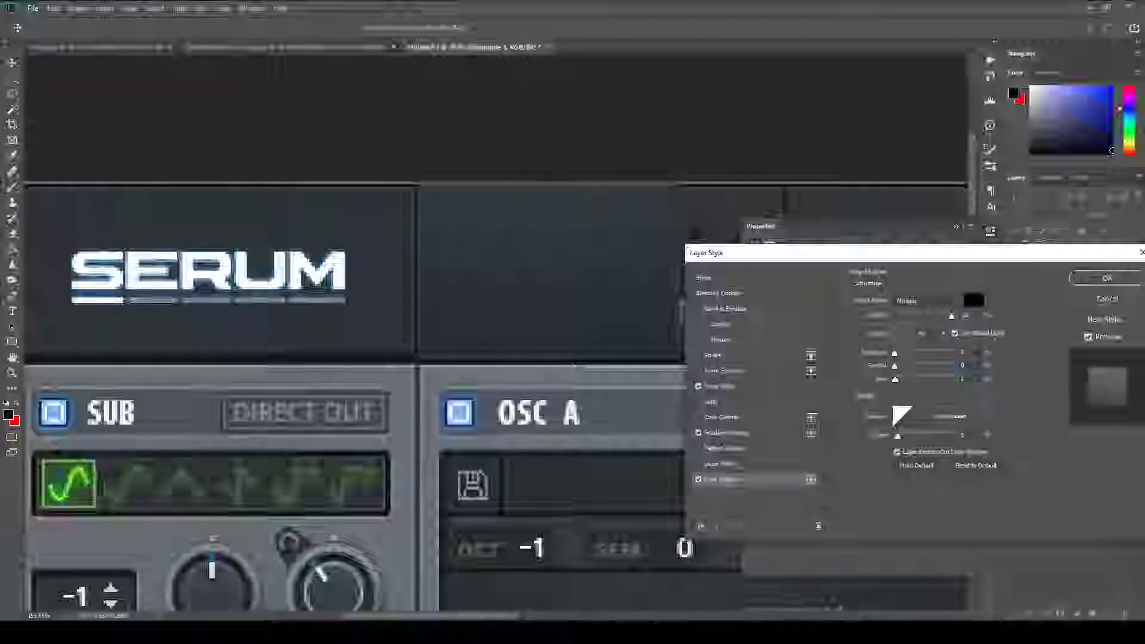
pyautogui.press('Return')
pyautogui.hotkey('ctrl', 't')
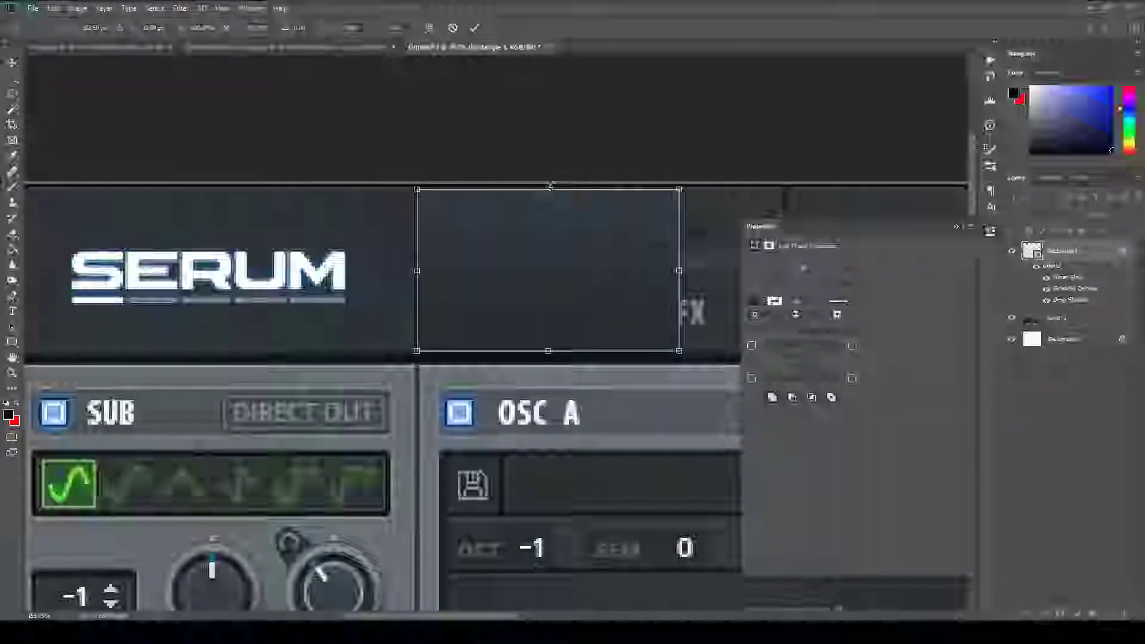
pyautogui.press('Escape')
pyautogui.moveTo(504, 427); pyautogui.dragTo(612, 449)
pyautogui.click(1056, 318)
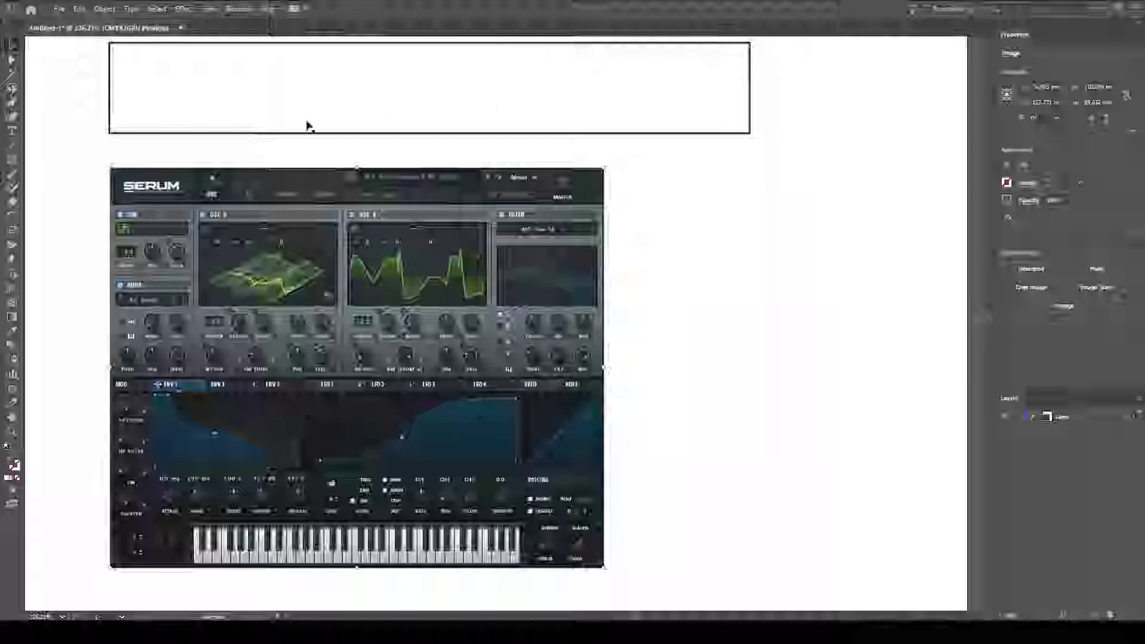
# In Illustrator, move the wide rectangle and resize it into a small square directly above the OSC tab
pyautogui.moveTo(332, 105); pyautogui.dragTo(367, 138)
pyautogui.moveTo(783, 119); pyautogui.dragTo(232, 112)
pyautogui.moveTo(143, 73); pyautogui.dragTo(458, 206)
pyautogui.moveTo(381, 243); pyautogui.dragTo(470, 266)
pyautogui.moveTo(516, 145); pyautogui.dragTo(519, 151)
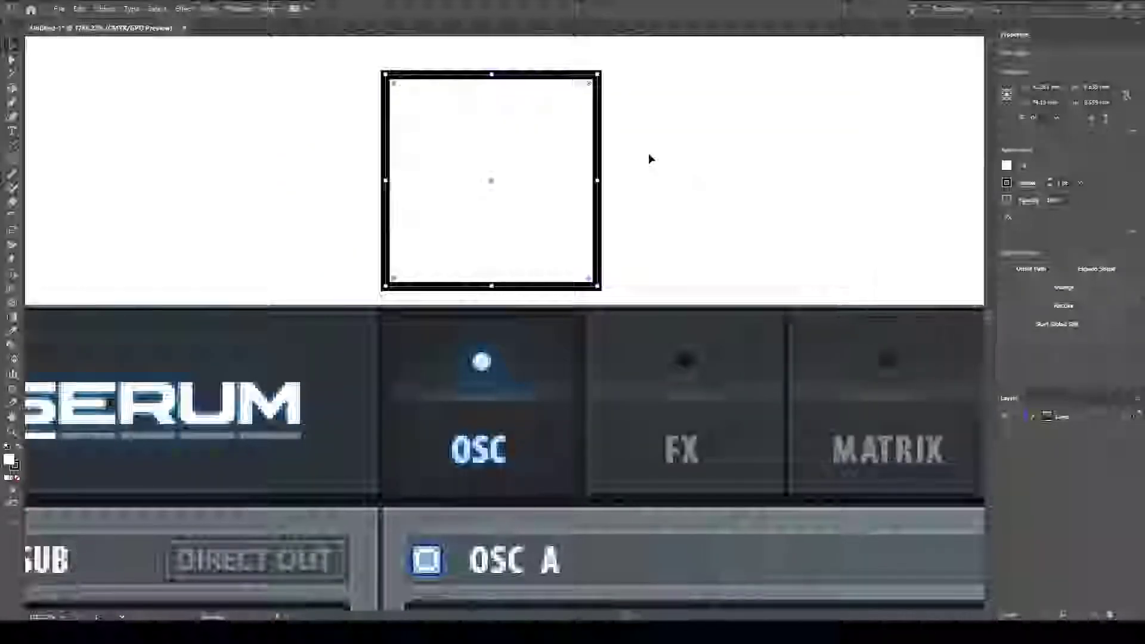
# Try to choose the square's fill from the colour spectrum, then look through the Color Picker's models and swatches
pyautogui.click(1006, 165)
pyautogui.click(936, 283)
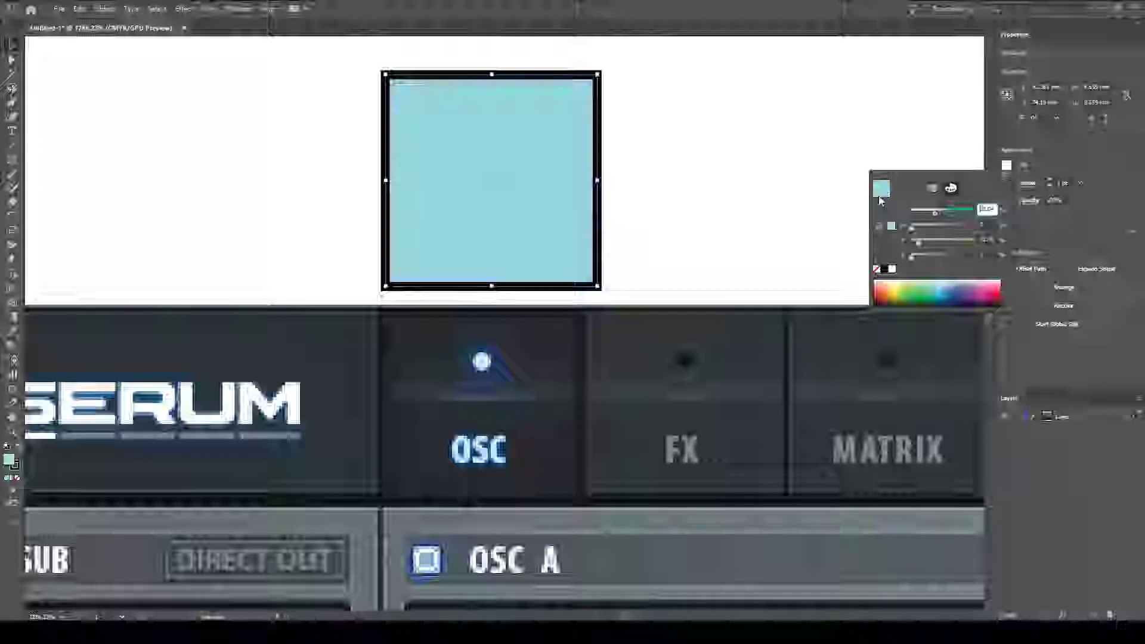
pyautogui.click(891, 226)
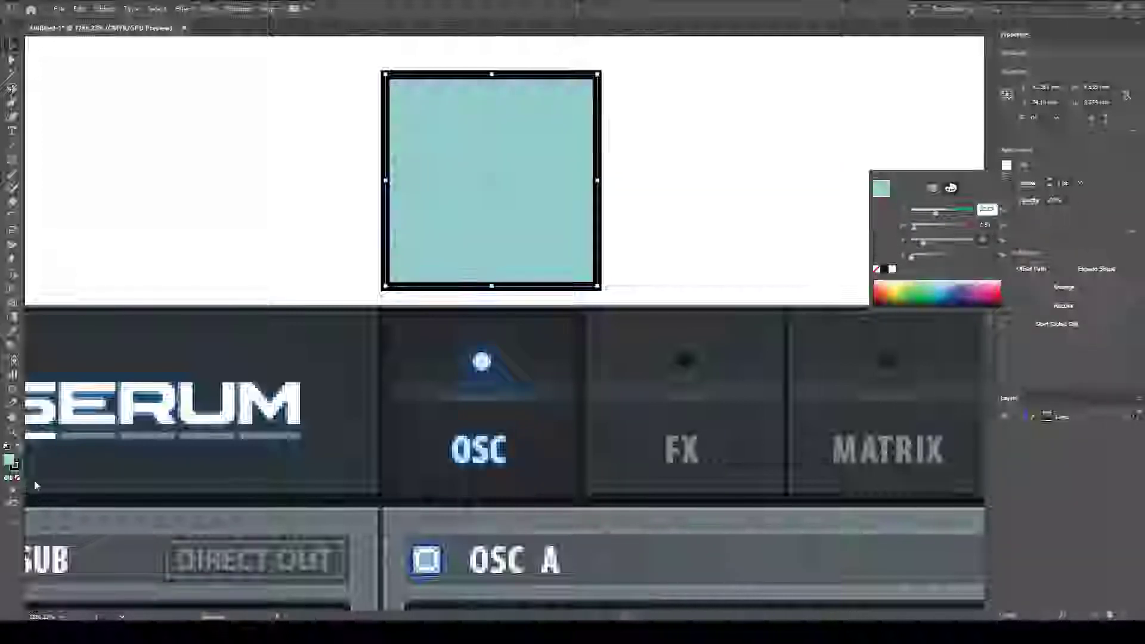
pyautogui.doubleClick(10, 461)
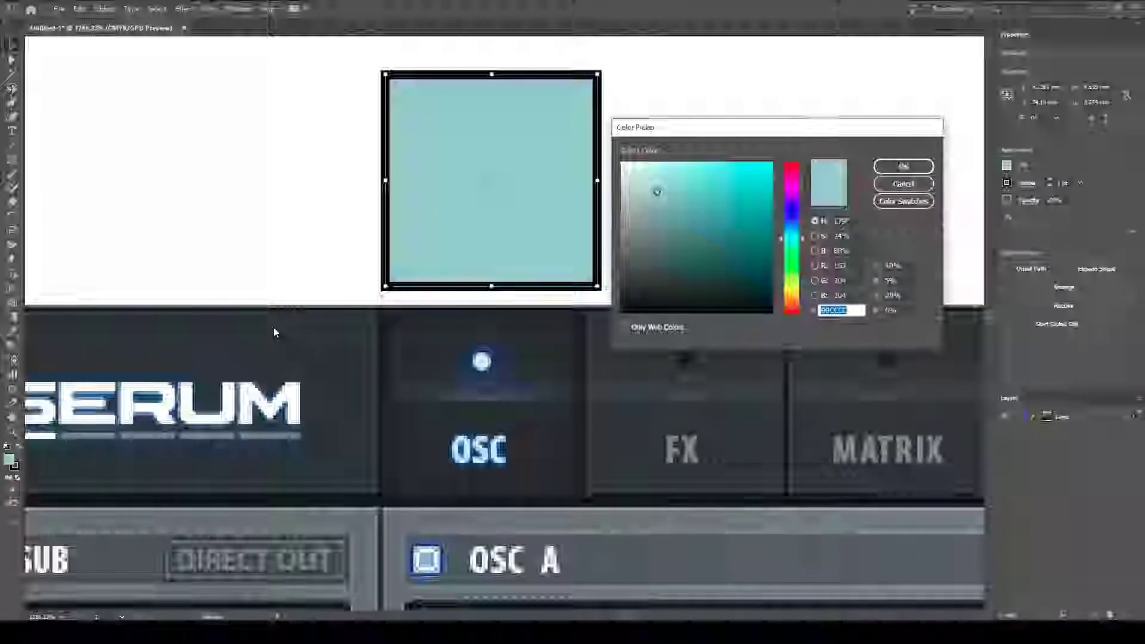
pyautogui.click(903, 202)
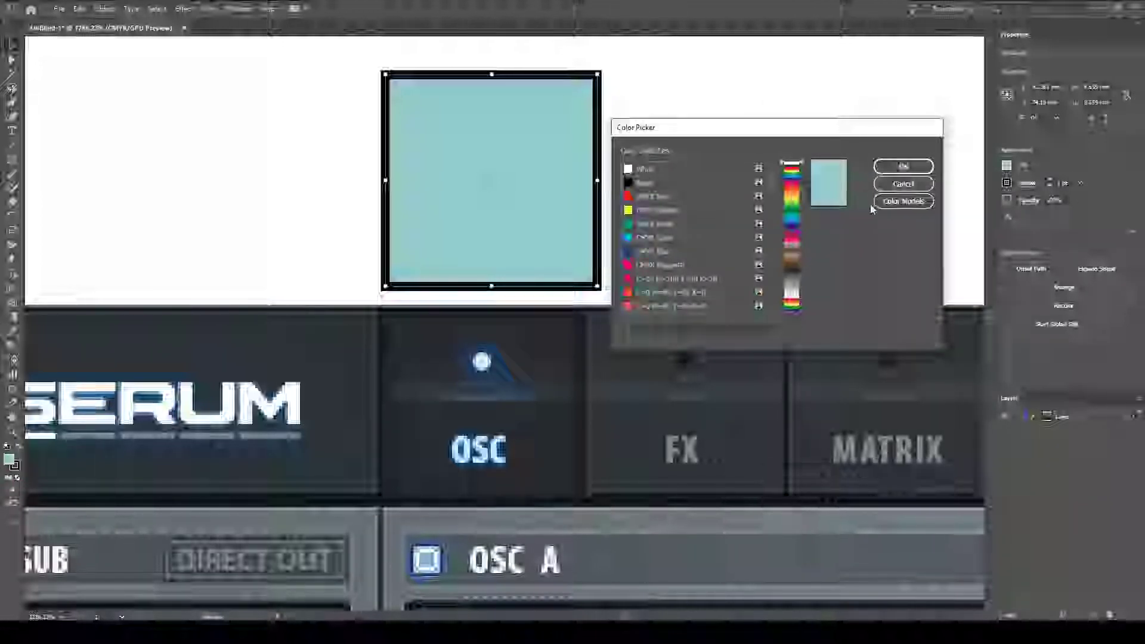
pyautogui.click(902, 184)
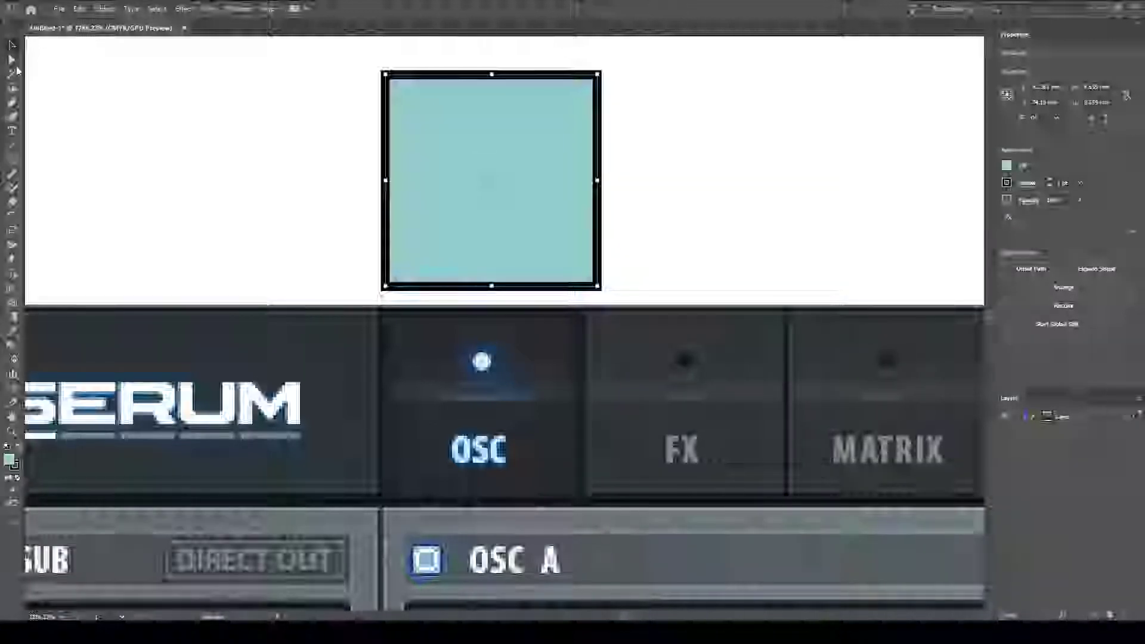
# Fill the square with the dark header colour above the SERUM logo using the Eyedropper tool
pyautogui.click(13, 331)
pyautogui.click(300, 332)
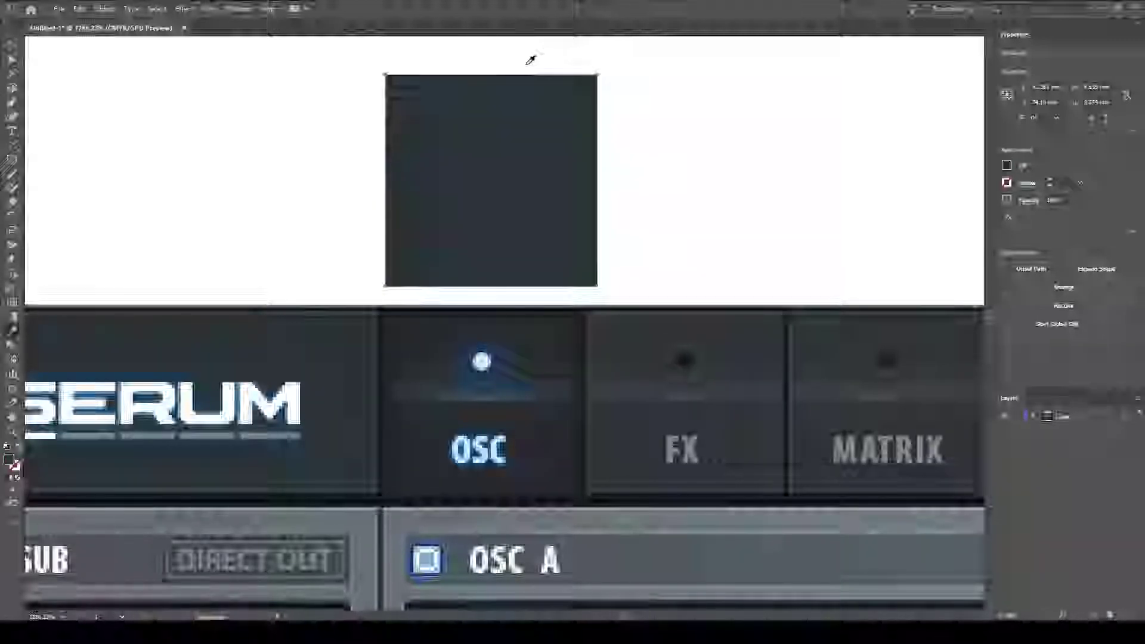
pyautogui.press('a')
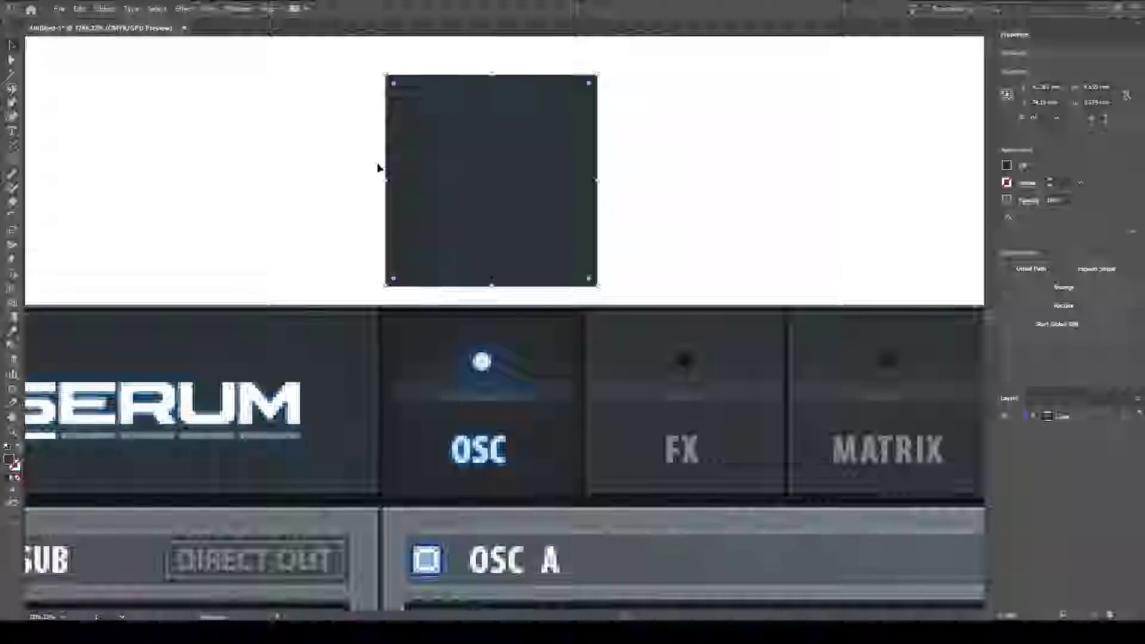
pyautogui.press('v')
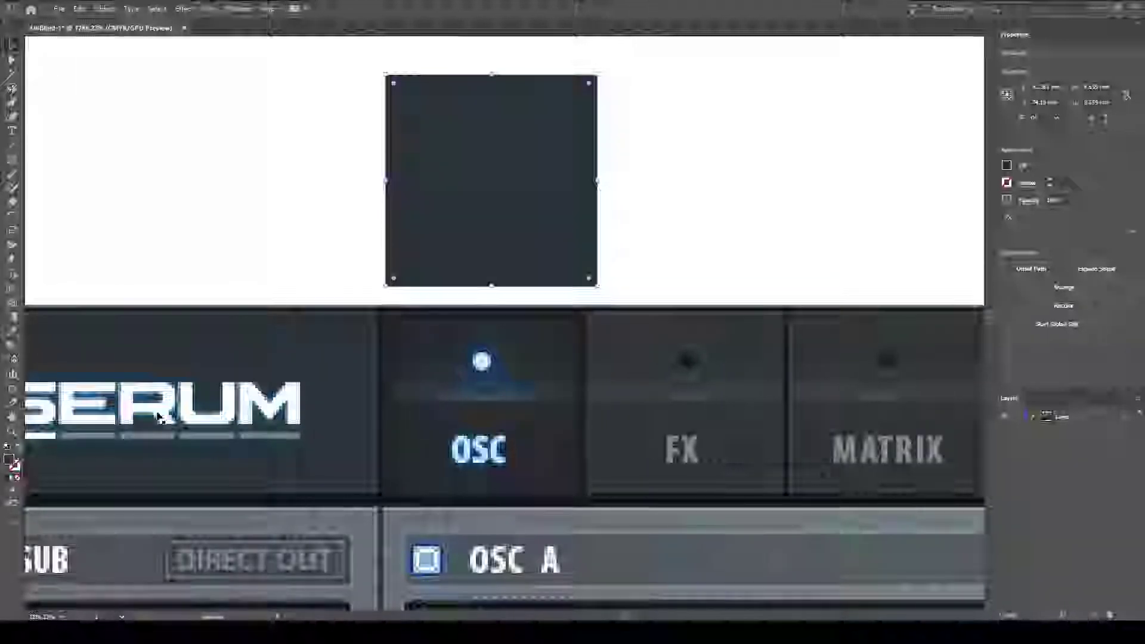
pyautogui.click(194, 412)
pyautogui.click(480, 164)
pyautogui.click(238, 355)
pyautogui.click(528, 162)
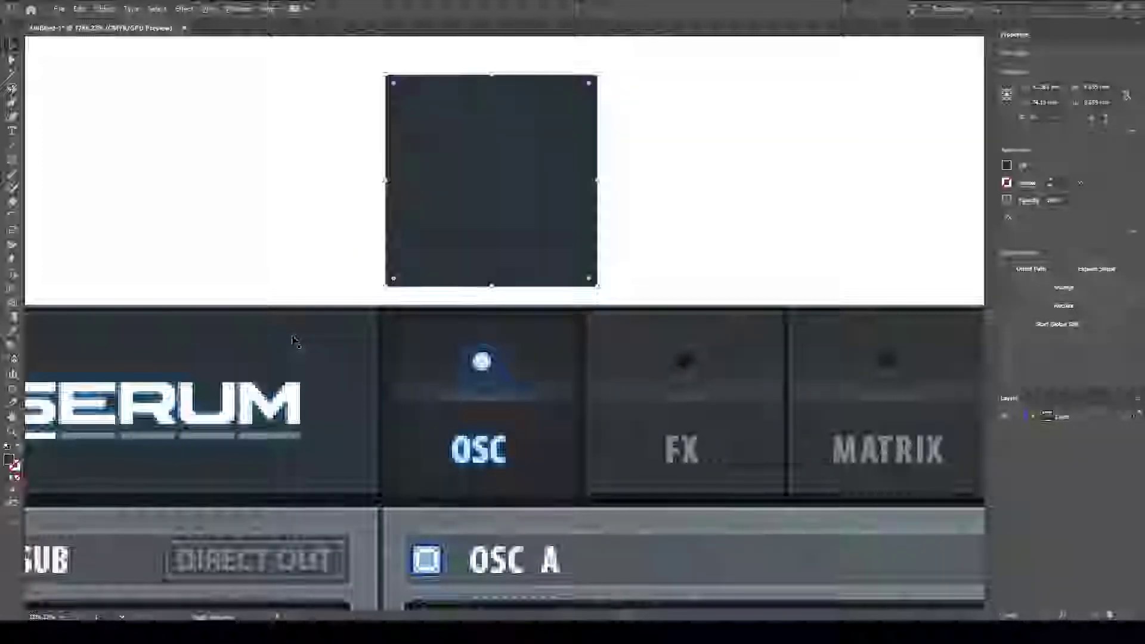
pyautogui.click(316, 360)
pyautogui.click(508, 196)
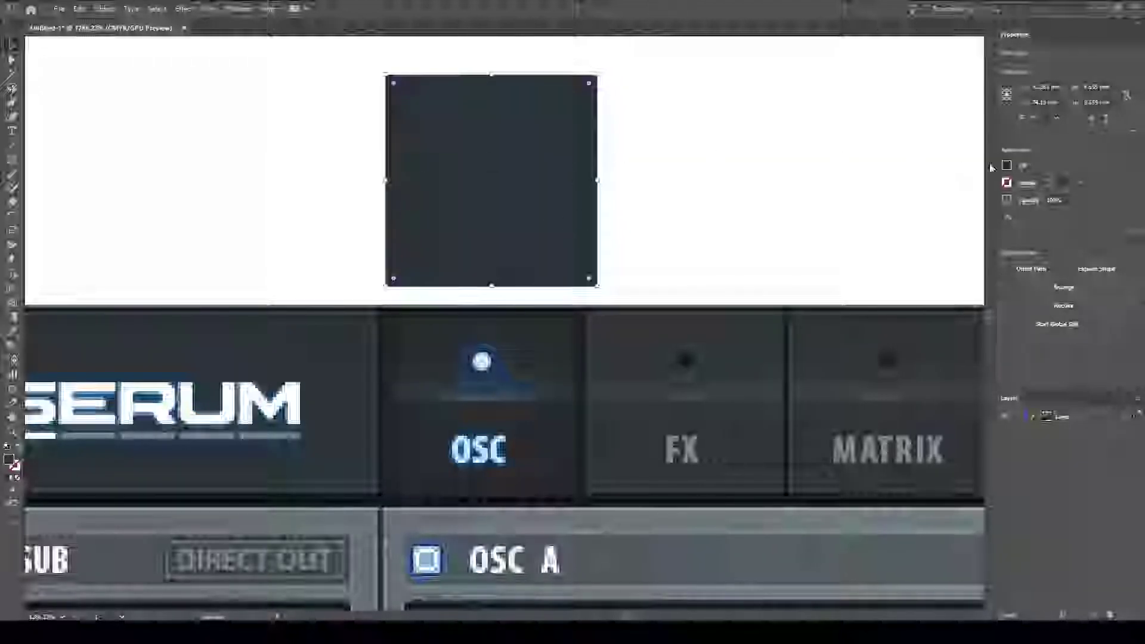
pyautogui.click(1007, 166)
pyautogui.click(952, 139)
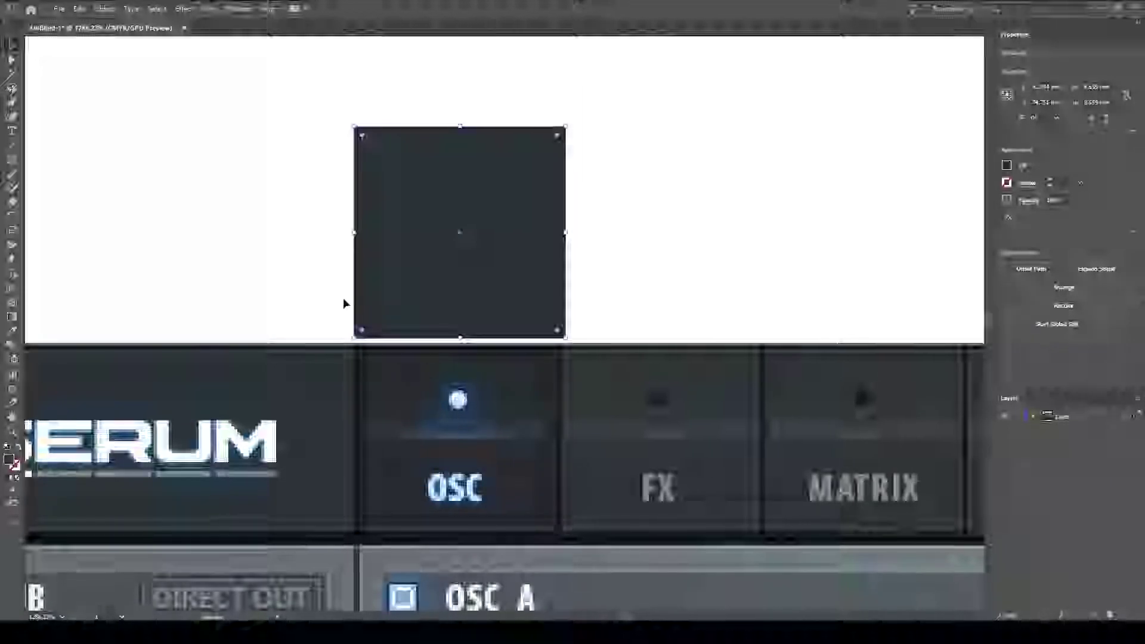
# Reset the square to the default white fill and black stroke
pyautogui.press('i')
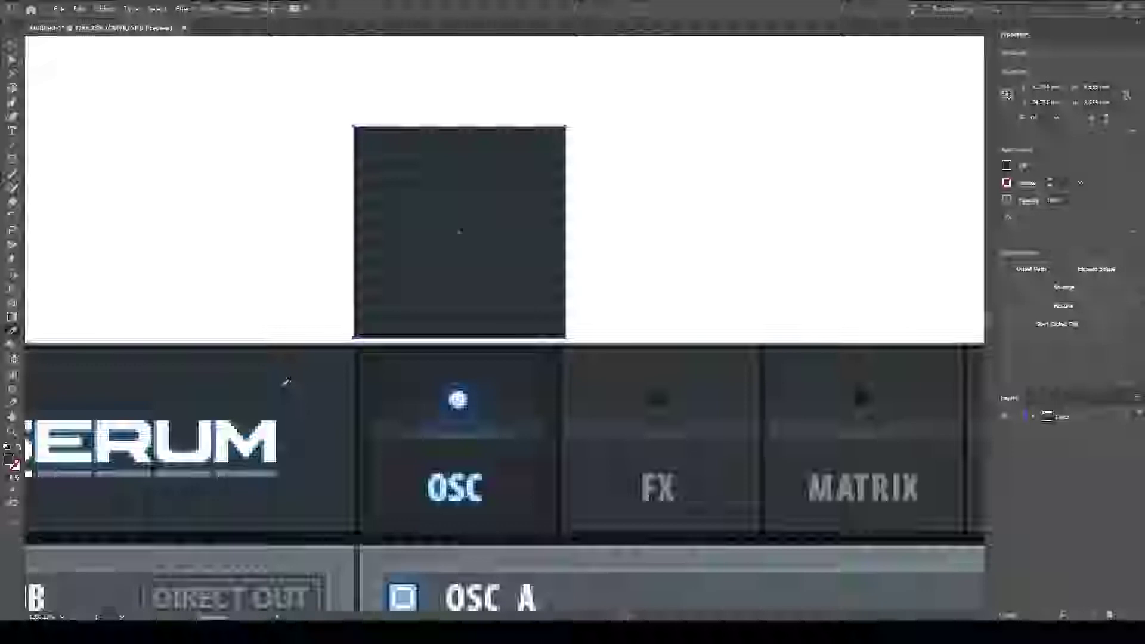
pyautogui.press('v')
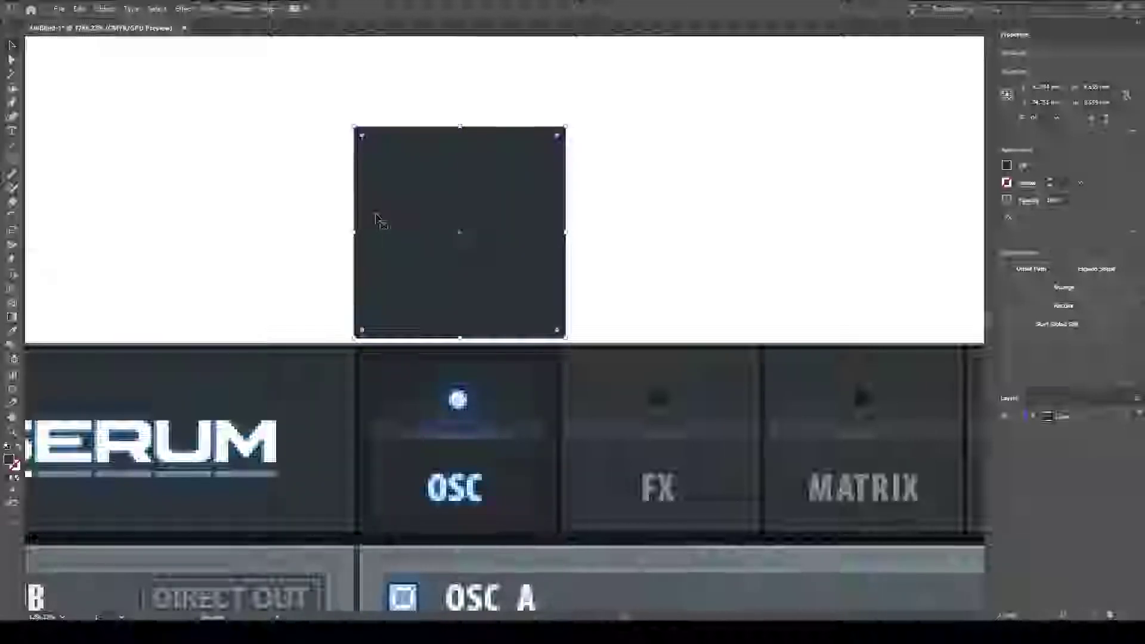
pyautogui.press('d')
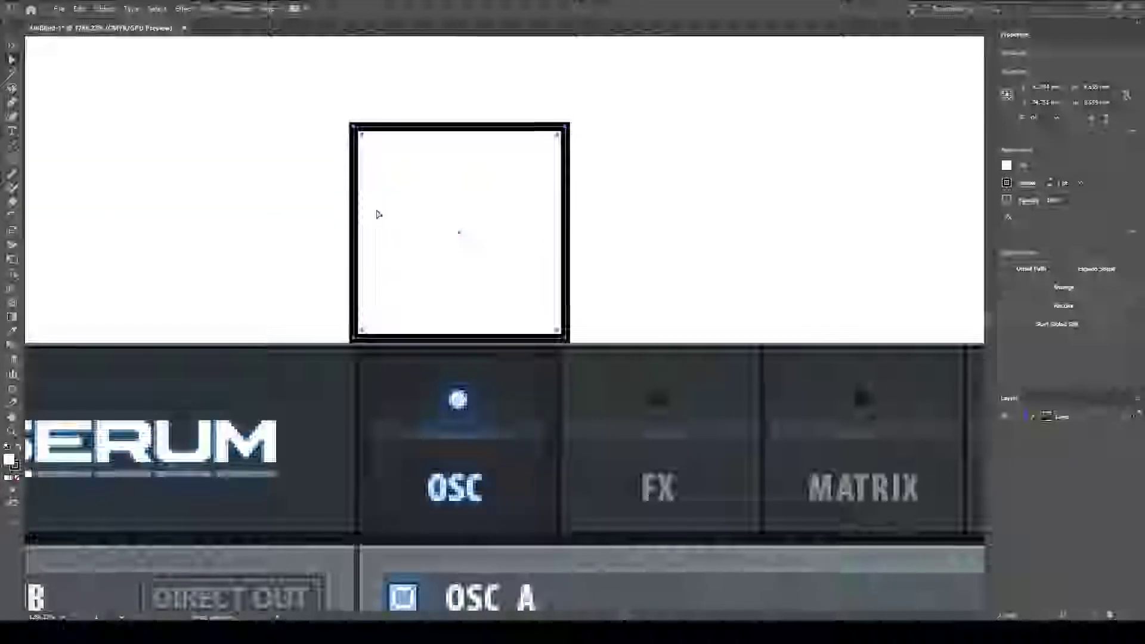
# Recolour the square with the Eyedropper tool, sampling the OSC tab's background and finally the header above the SERUM logo
pyautogui.press('i')
pyautogui.click(283, 350)
pyautogui.press('r')
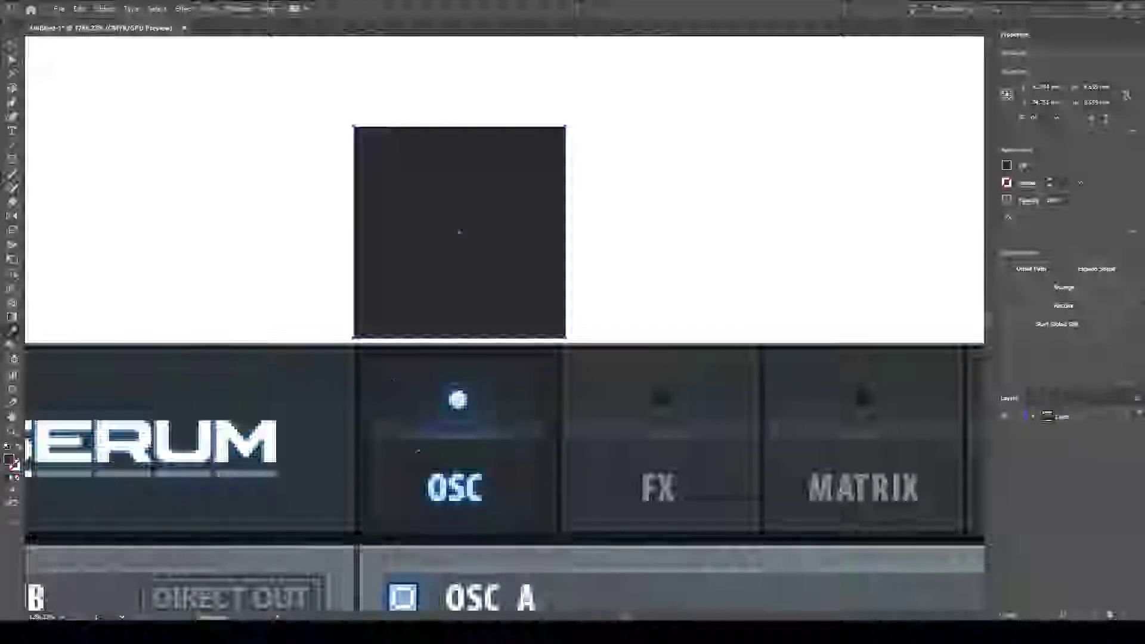
pyautogui.click(547, 369)
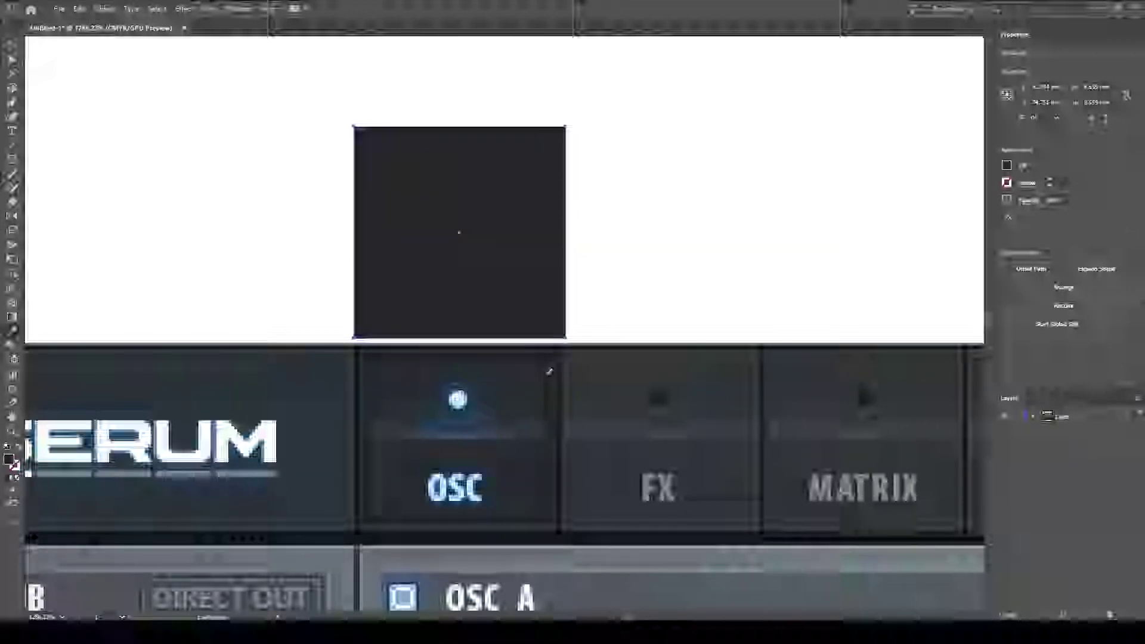
pyautogui.click(525, 377)
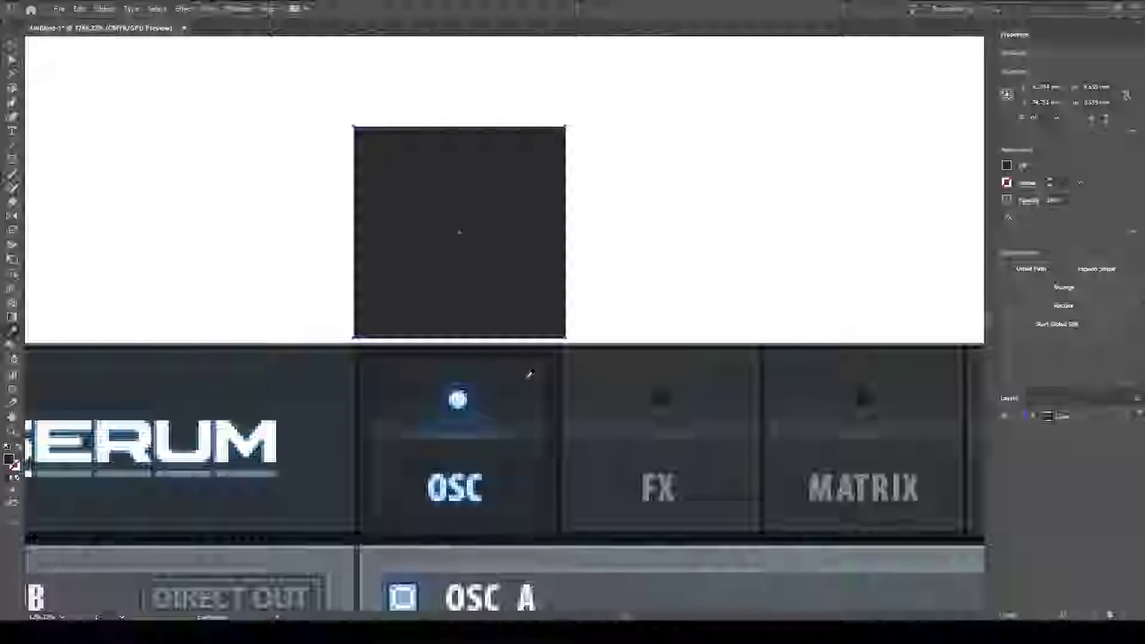
pyautogui.click(289, 376)
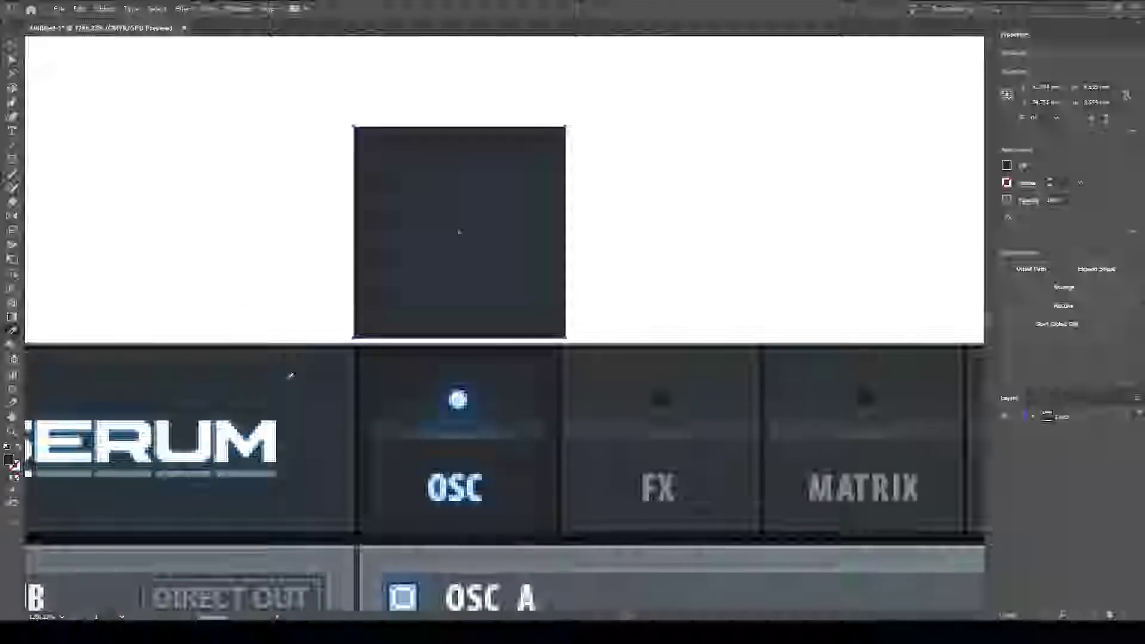
# Sample the interface again for the square's fill with the Eyedropper tool and inspect the colour in the Color Picker
pyautogui.click(395, 395)
pyautogui.click(396, 393)
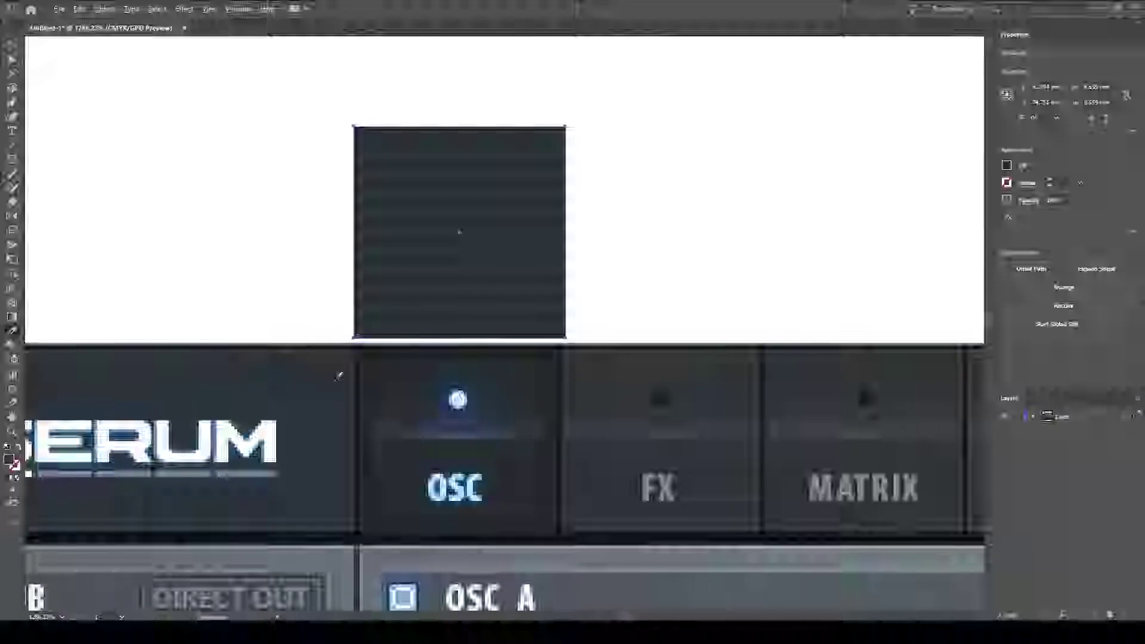
pyautogui.hotkey('alt', 'space')
pyautogui.click(433, 5)
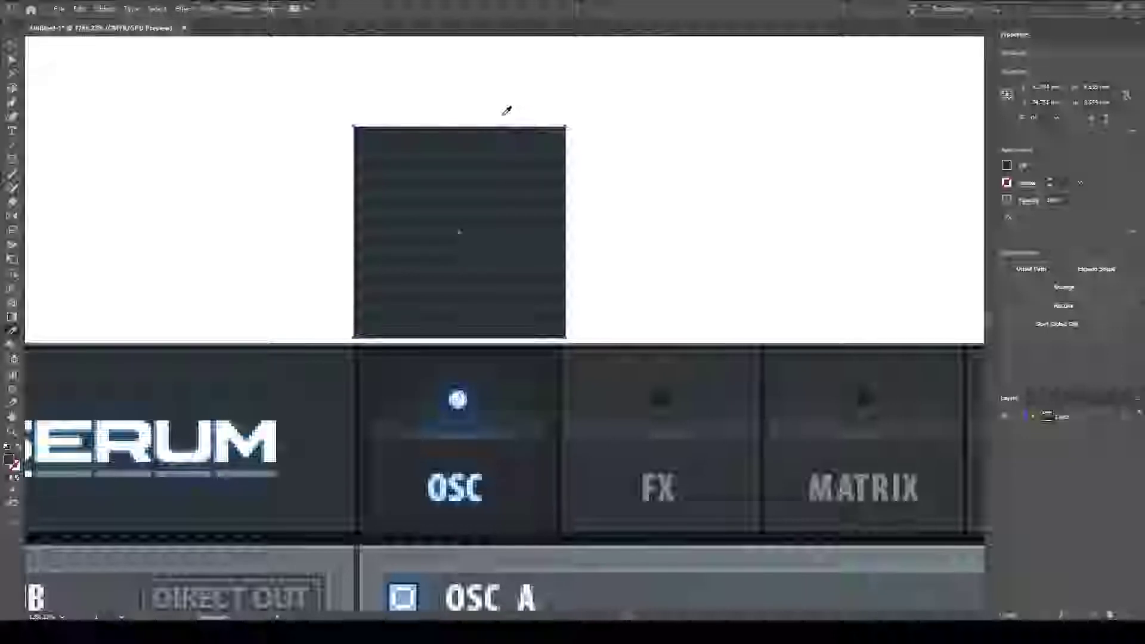
pyautogui.doubleClick(9, 459)
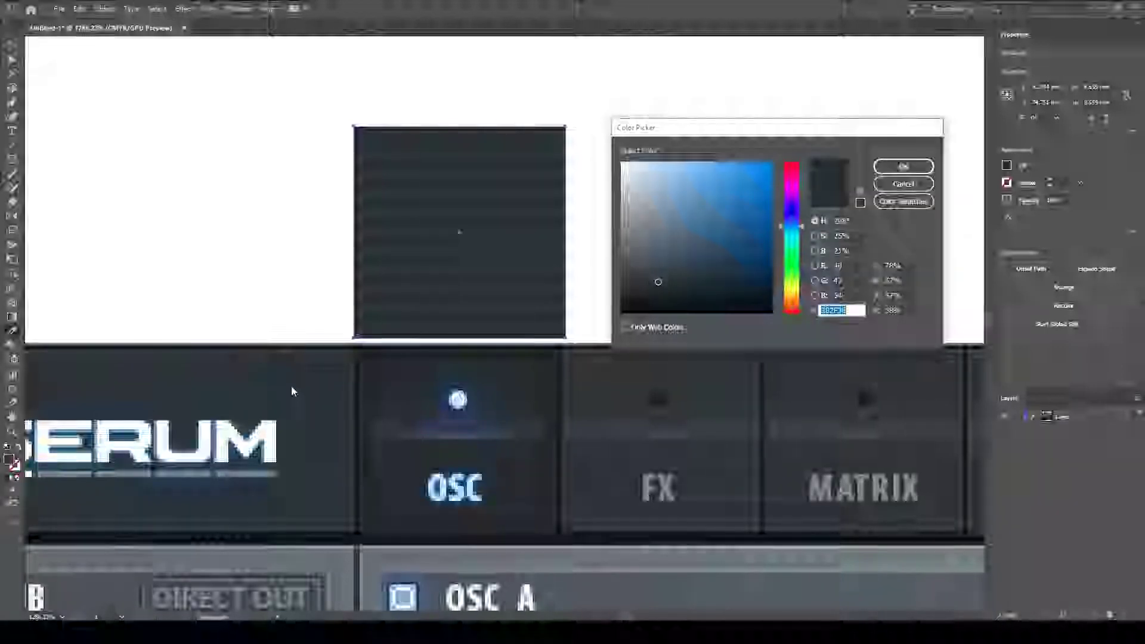
pyautogui.moveTo(765, 127); pyautogui.dragTo(737, 101)
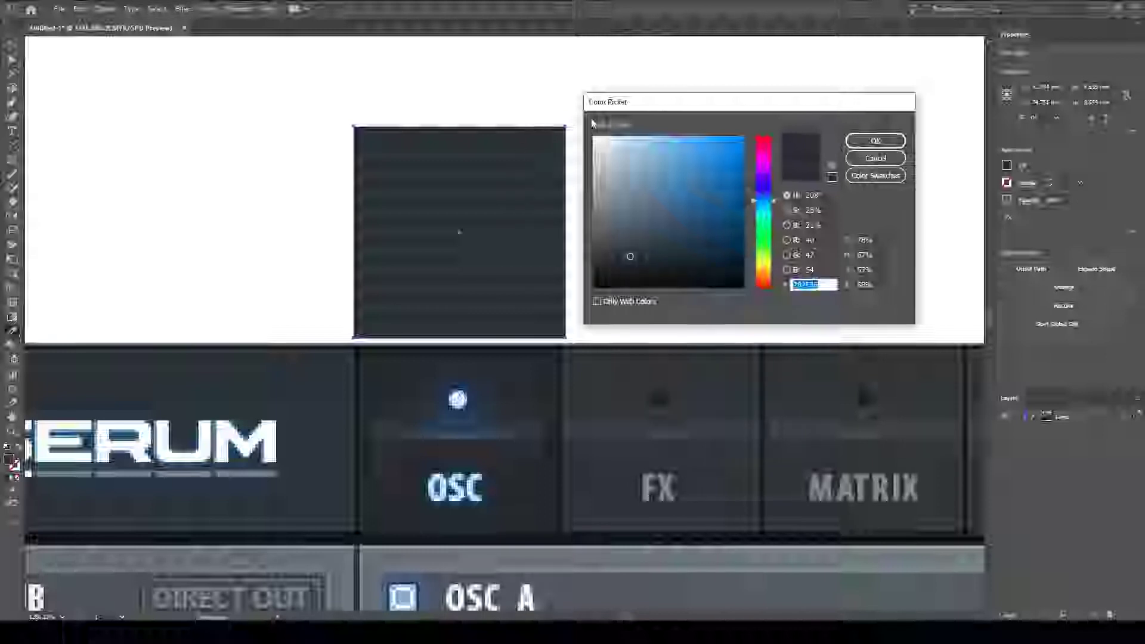
pyautogui.click(876, 158)
# Try a teal fill for the square from the colour spectrum, switch the sliders to HSB, and undo the recolouring
pyautogui.click(1007, 166)
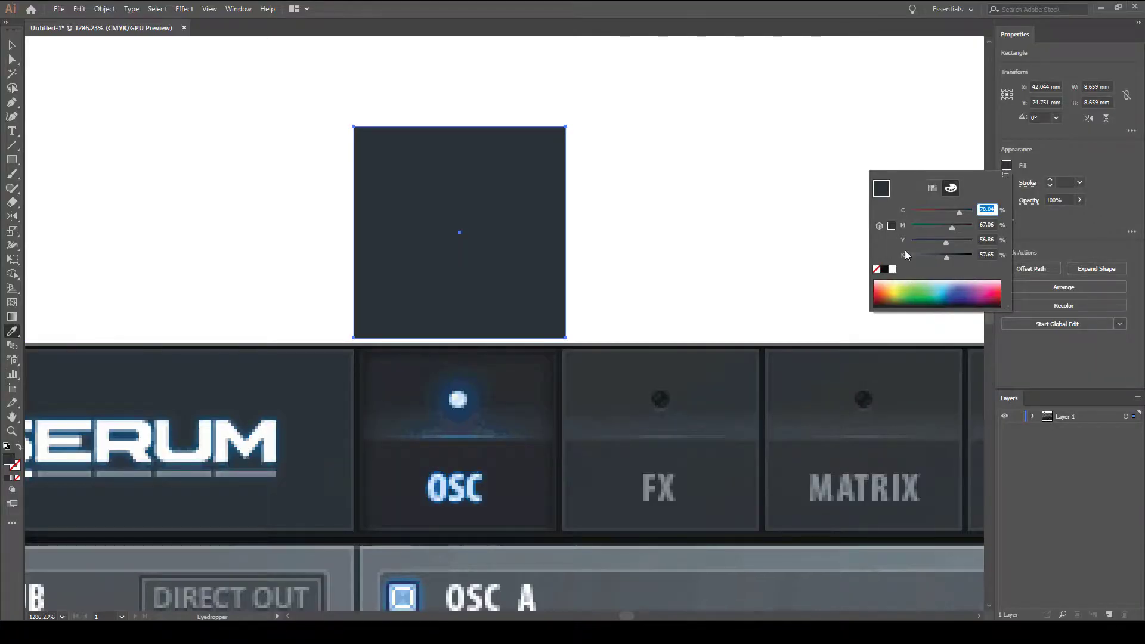
pyautogui.moveTo(950, 288)
pyautogui.mouseDown()
pyautogui.moveTo(961, 296)
pyautogui.moveTo(935, 290)
pyautogui.mouseUp()
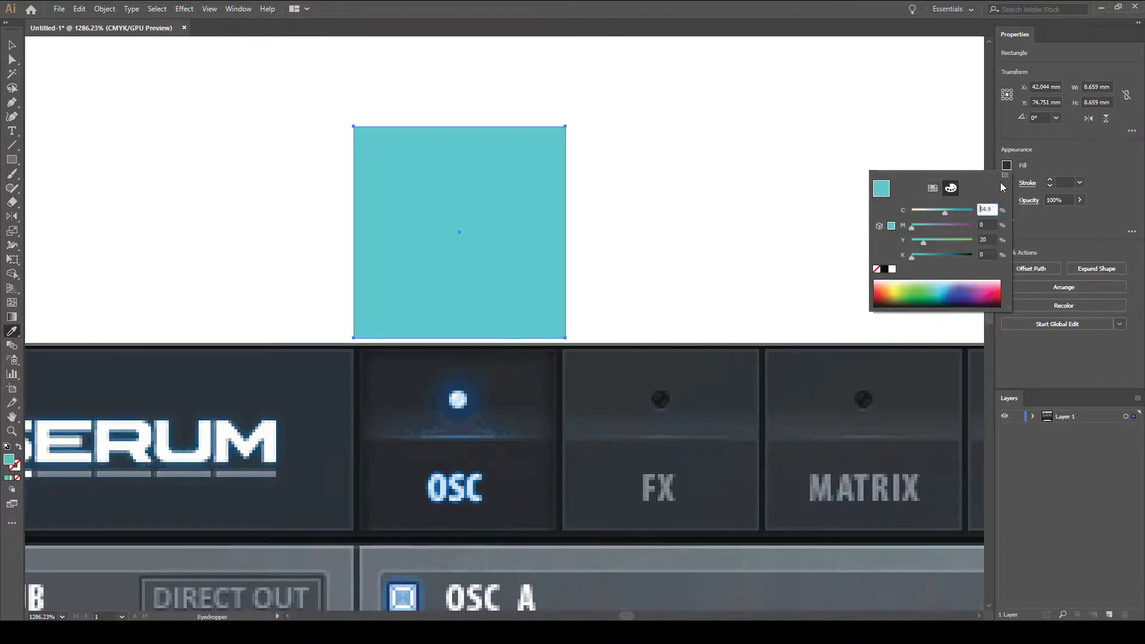
pyautogui.click(1006, 176)
pyautogui.click(1046, 204)
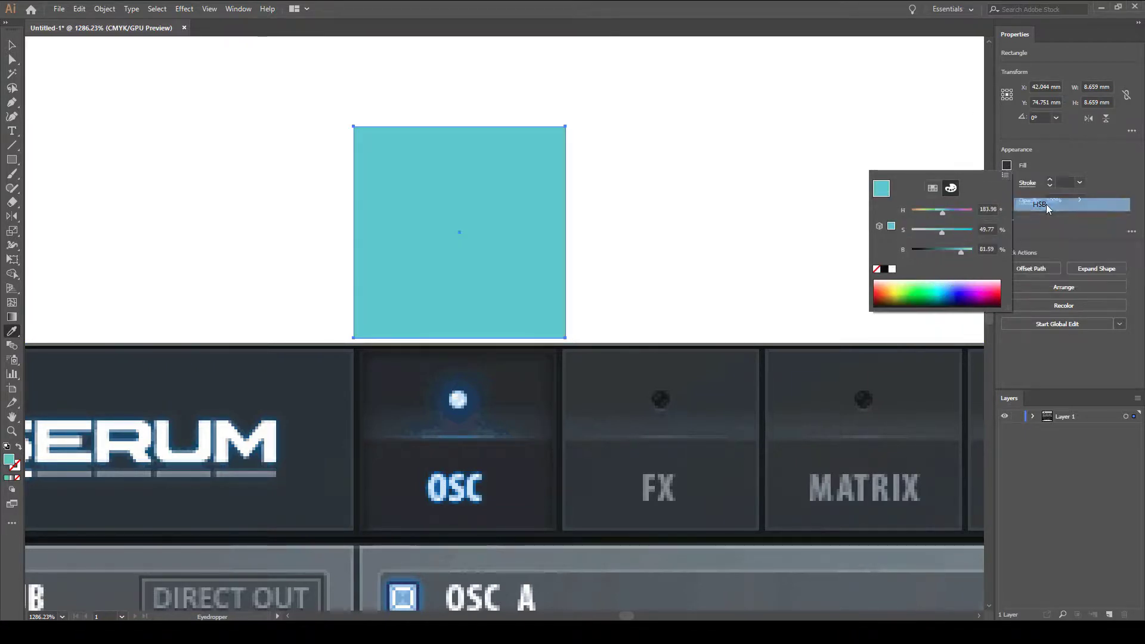
pyautogui.hotkey('ctrl', 'z')
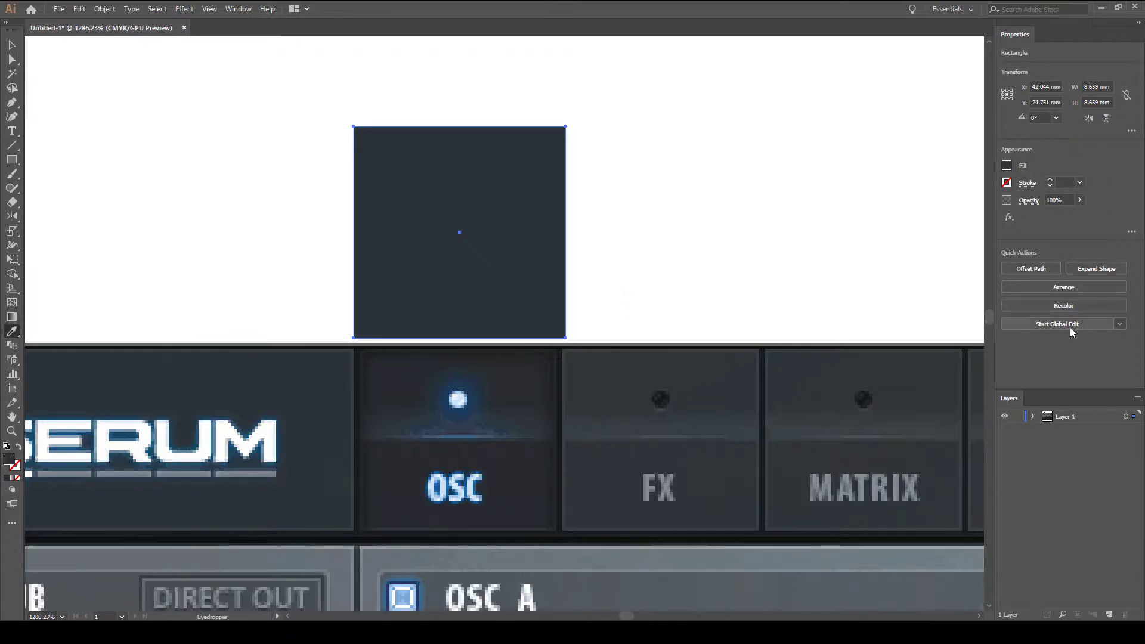
# Open the square's full Appearance settings with the fill's attributes expanded, and place them clear of the square
pyautogui.click(1135, 234)
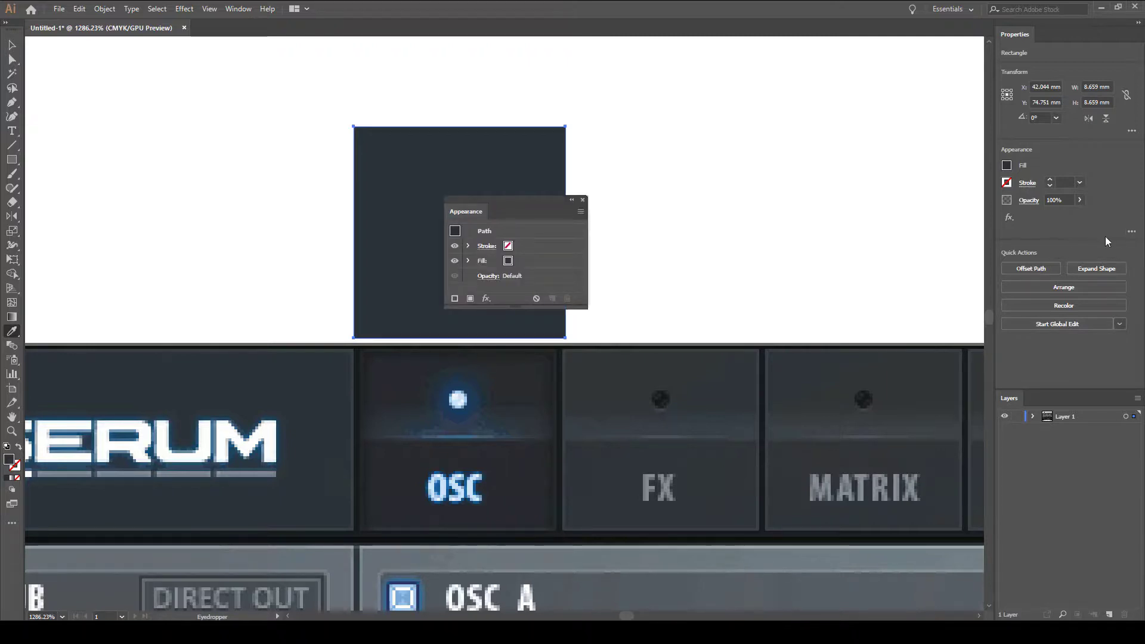
pyautogui.click(468, 261)
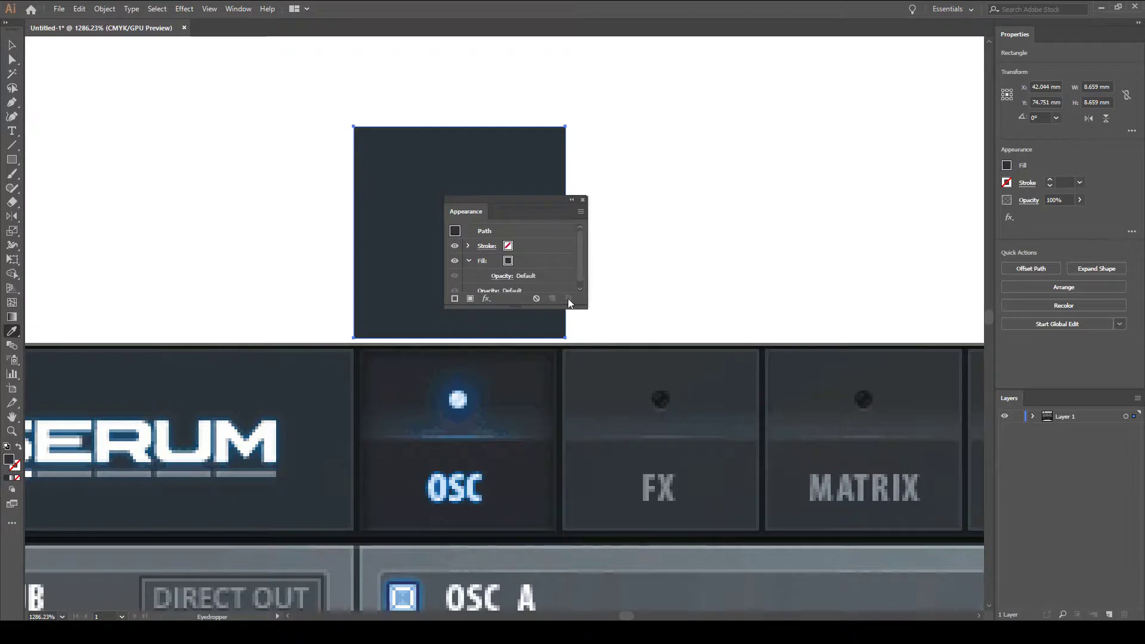
pyautogui.moveTo(576, 308); pyautogui.dragTo(568, 383)
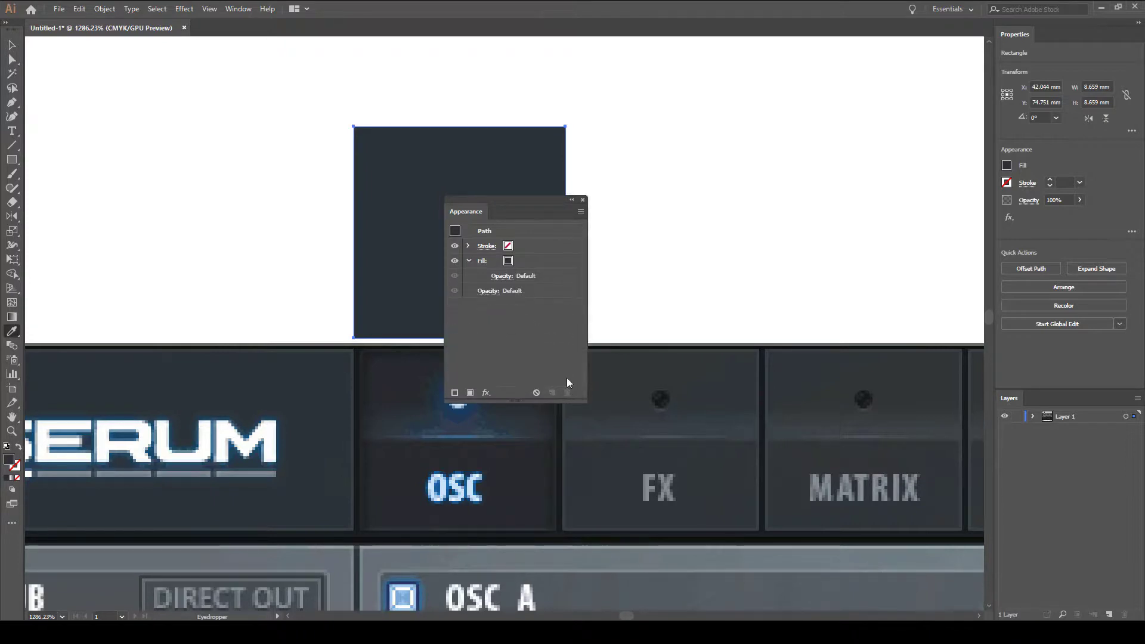
pyautogui.click(509, 280)
pyautogui.click(501, 206)
pyautogui.moveTo(567, 206); pyautogui.dragTo(907, 155)
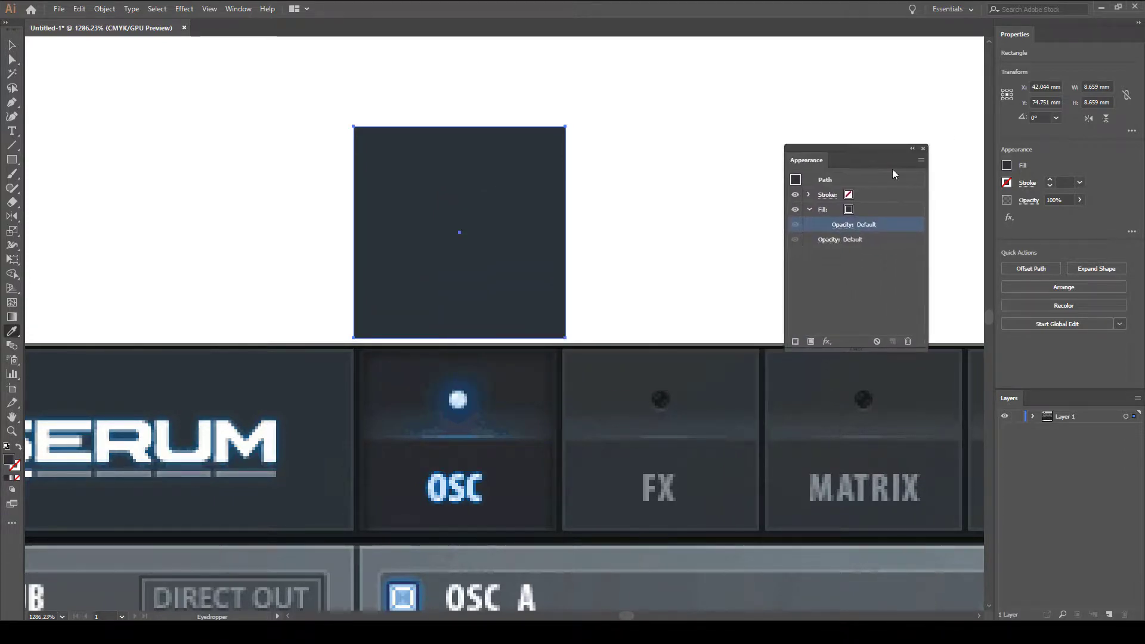
# Apply a linear gradient fill to the square using the Gradient tool, skipping its introductory tour
pyautogui.click(15, 321)
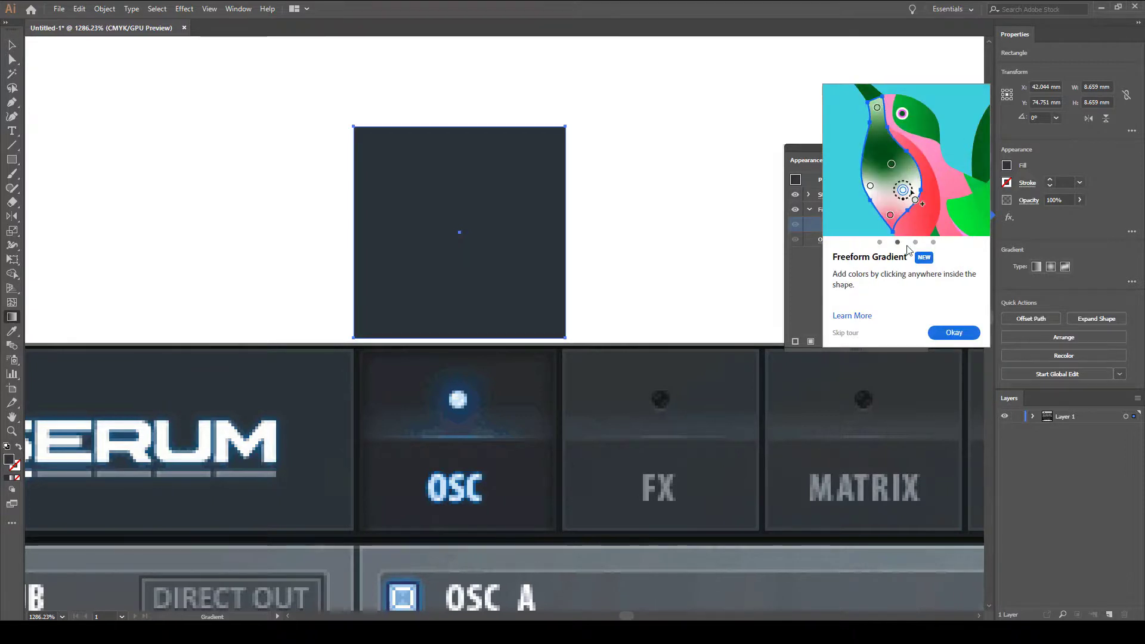
pyautogui.click(847, 333)
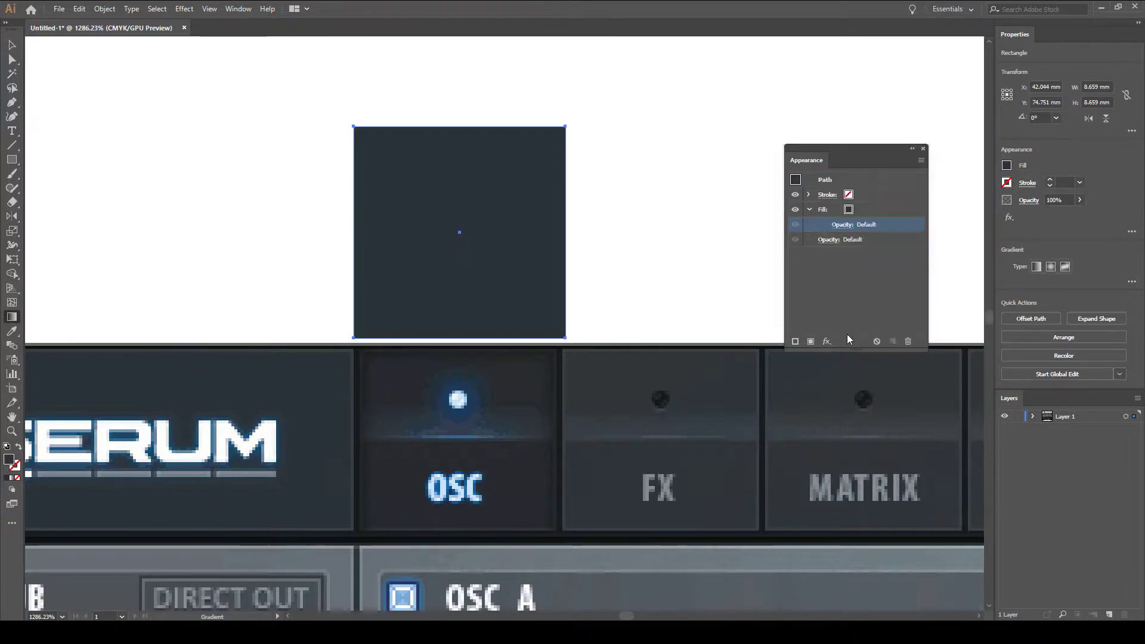
pyautogui.moveTo(851, 155); pyautogui.dragTo(853, 138)
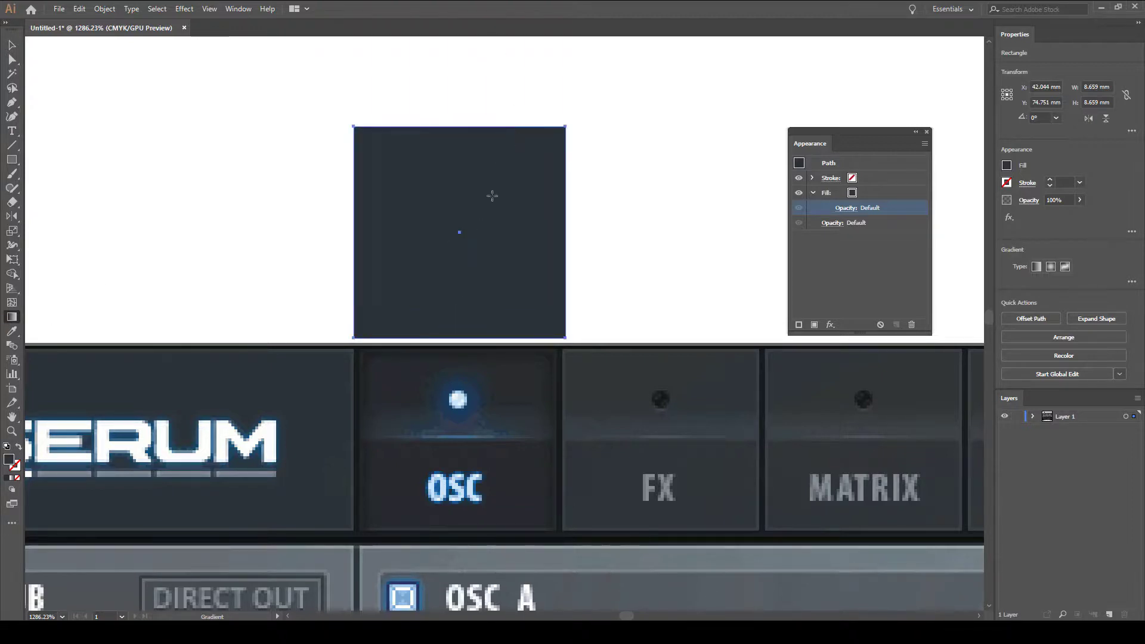
pyautogui.click(1036, 267)
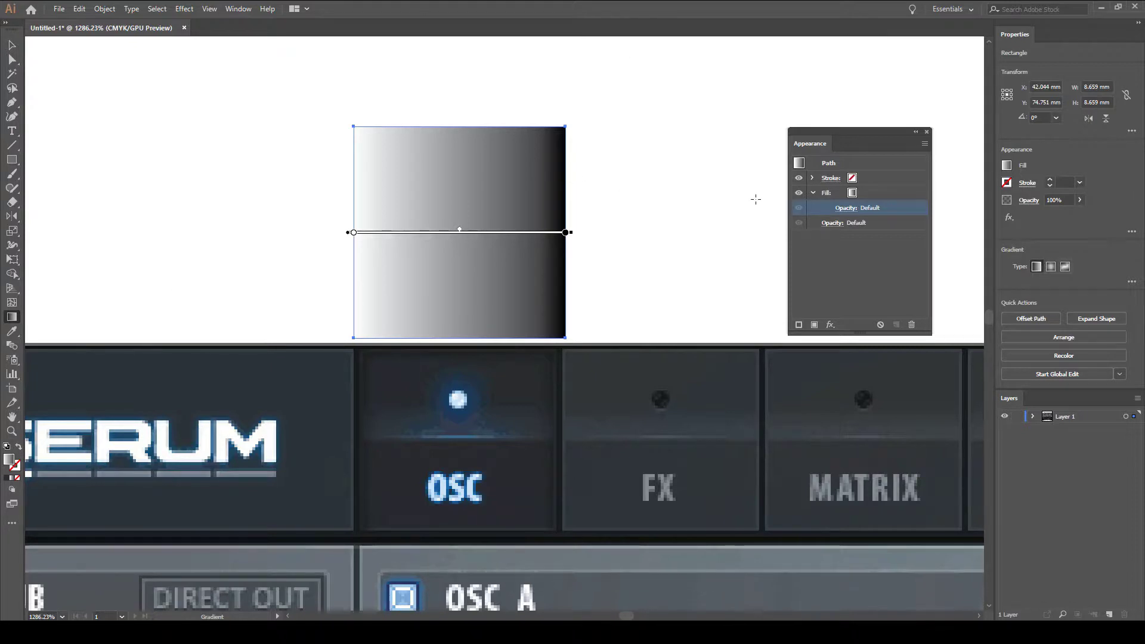
# Try solid swatches for the square's fill, first red and finally dark grey with C=0 M=0 Y=0 K=80
pyautogui.click(858, 192)
pyautogui.click(853, 195)
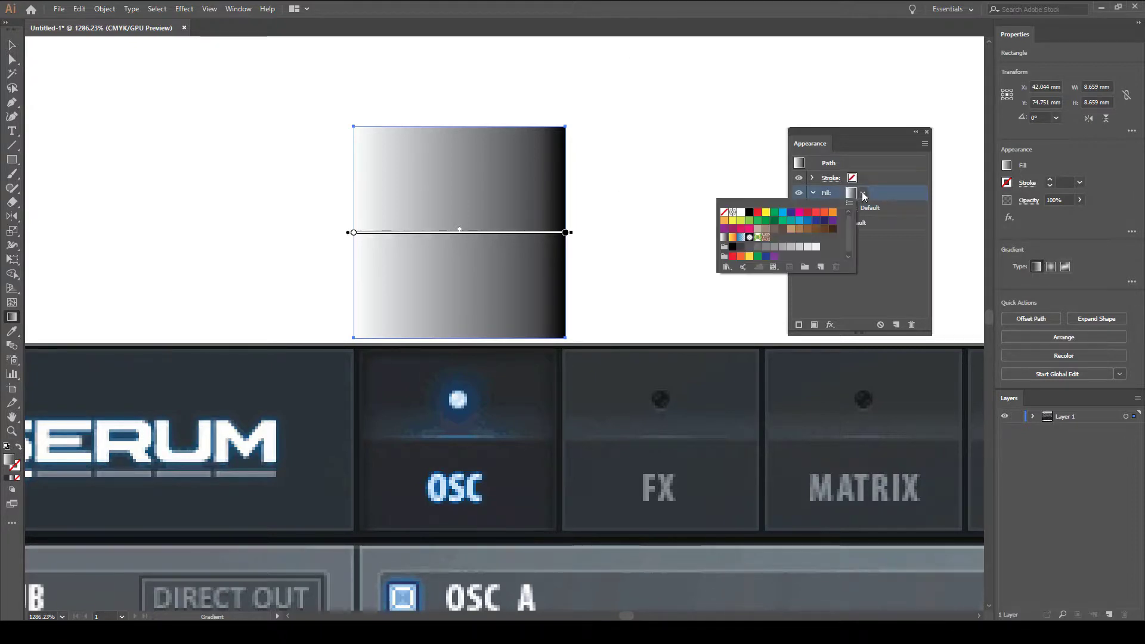
pyautogui.click(757, 214)
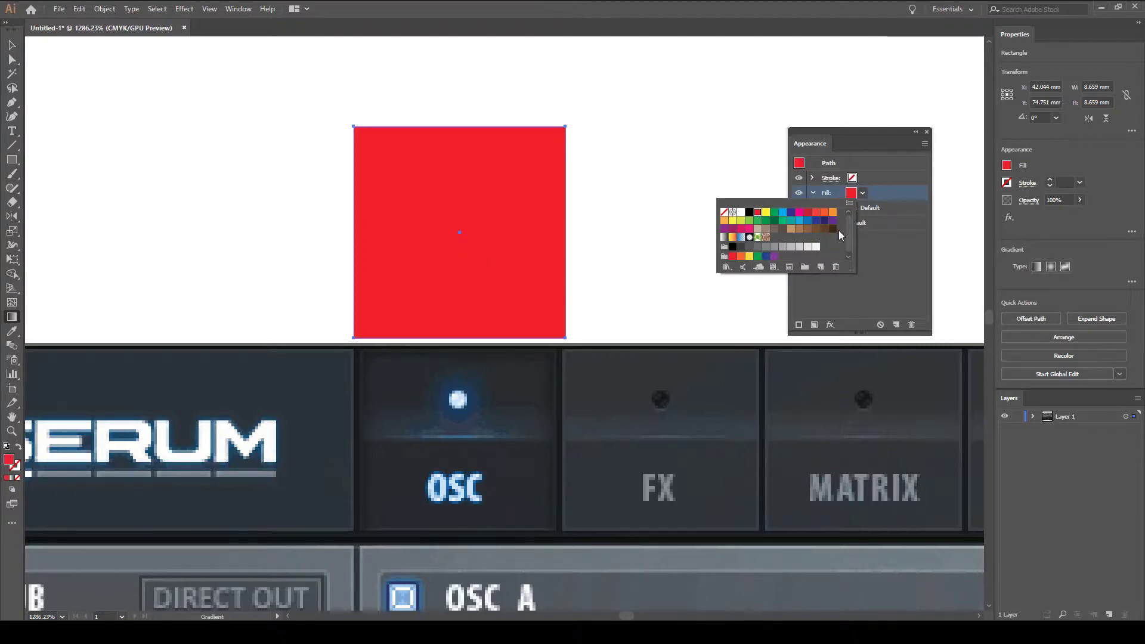
pyautogui.moveTo(847, 227); pyautogui.dragTo(847, 234)
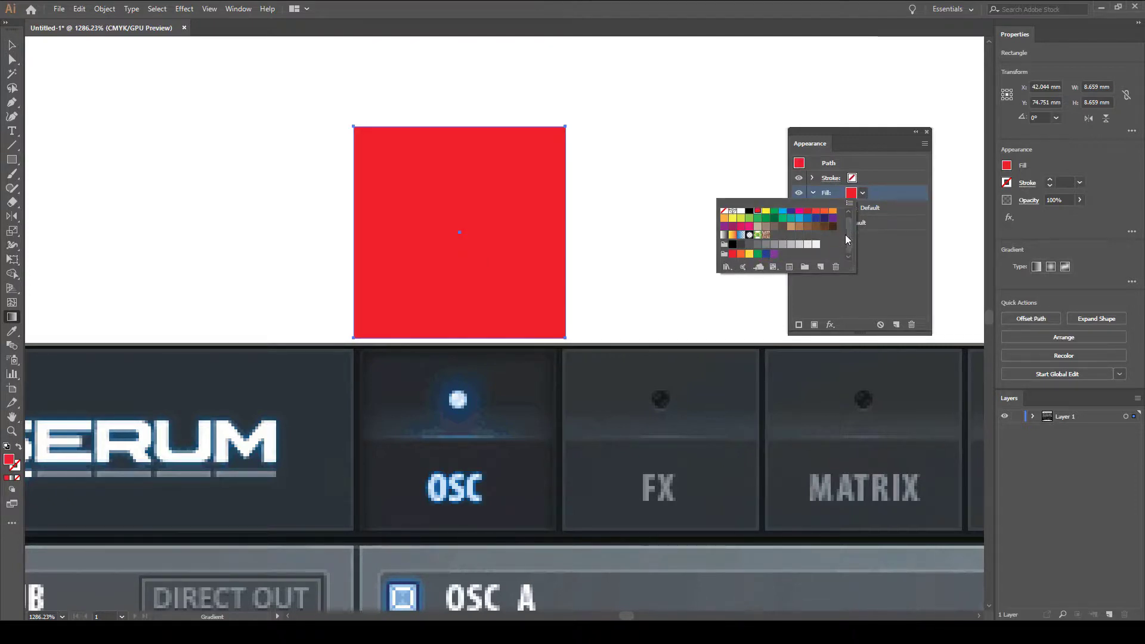
pyautogui.click(742, 245)
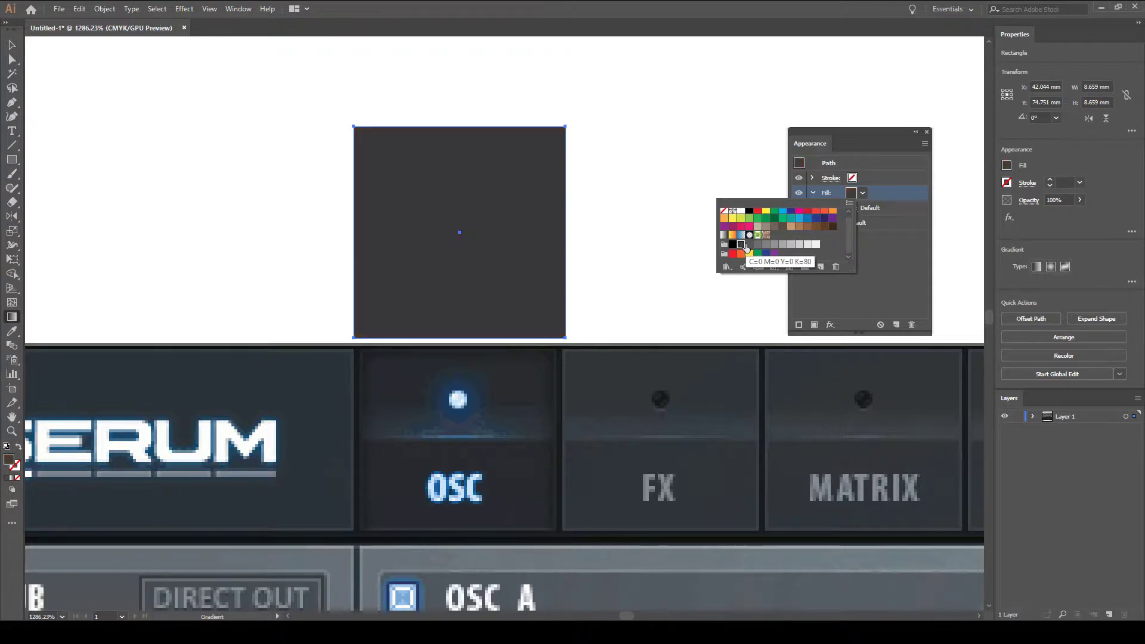
# Fill the square with the dark header colour above the SERUM logo using the Eyedropper tool
pyautogui.click(319, 380)
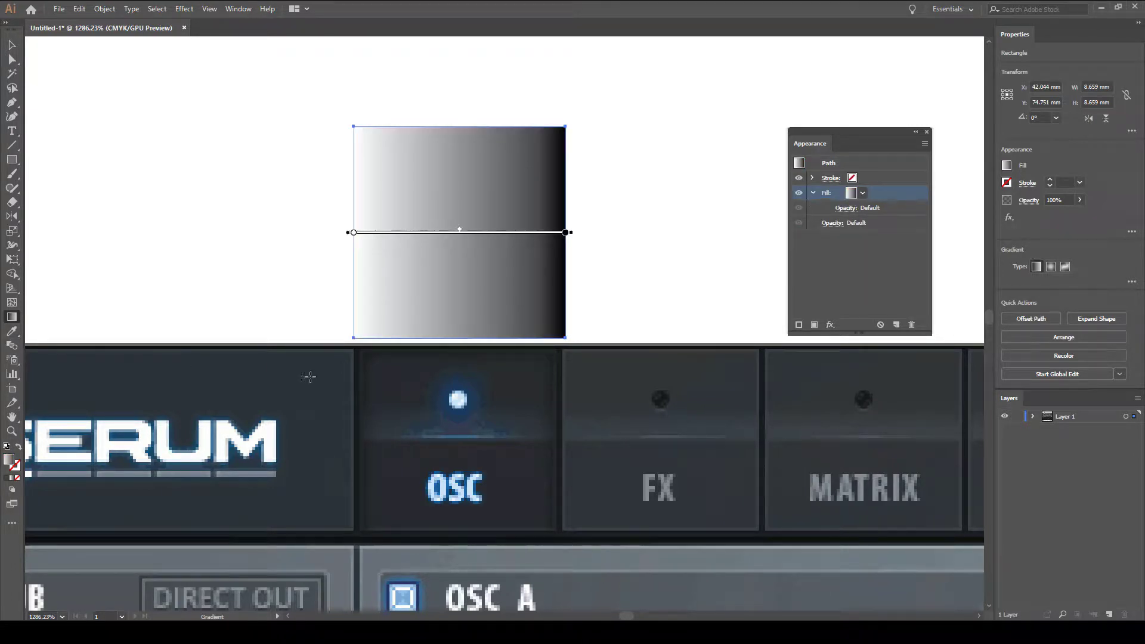
pyautogui.click(13, 332)
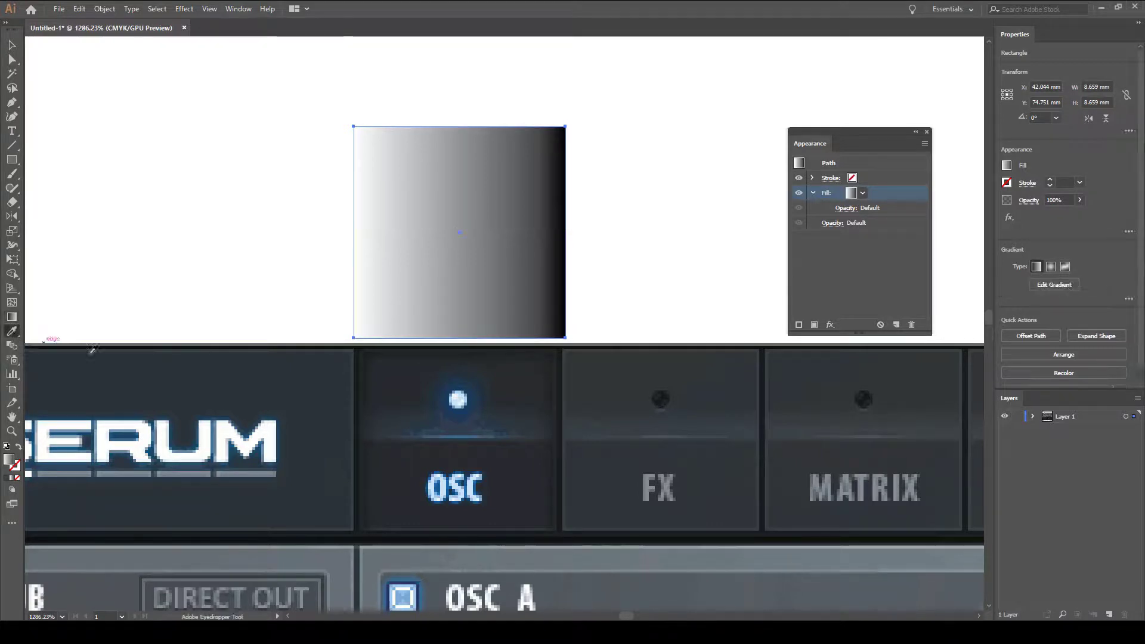
pyautogui.click(254, 370)
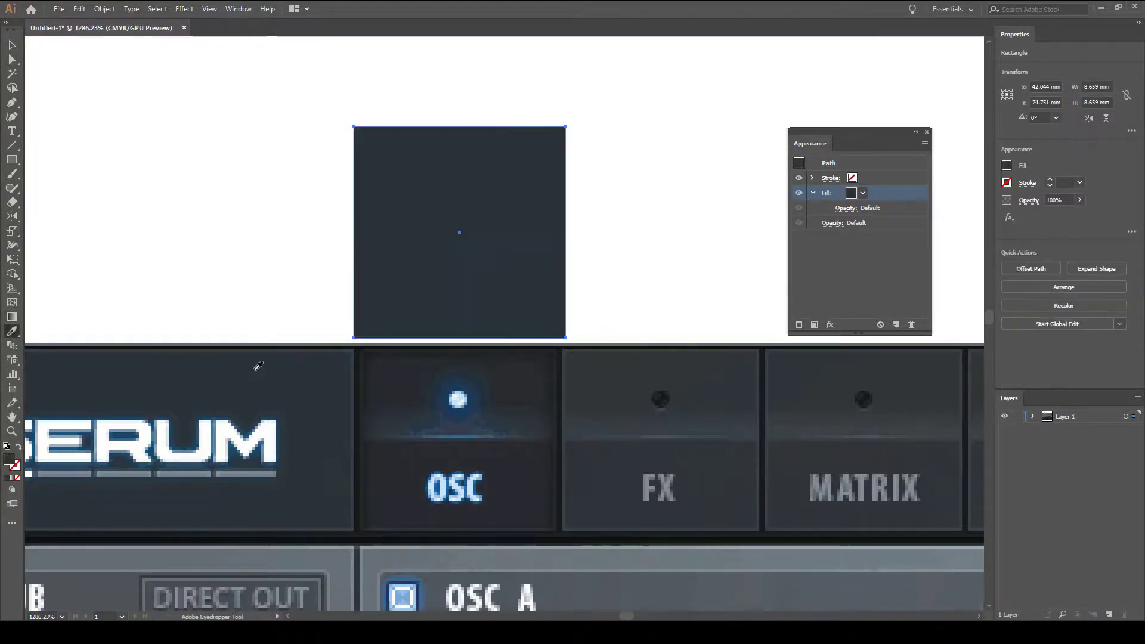
# Examine the square's sampled fill in the Color Picker and look through the available fill swatches
pyautogui.click(862, 192)
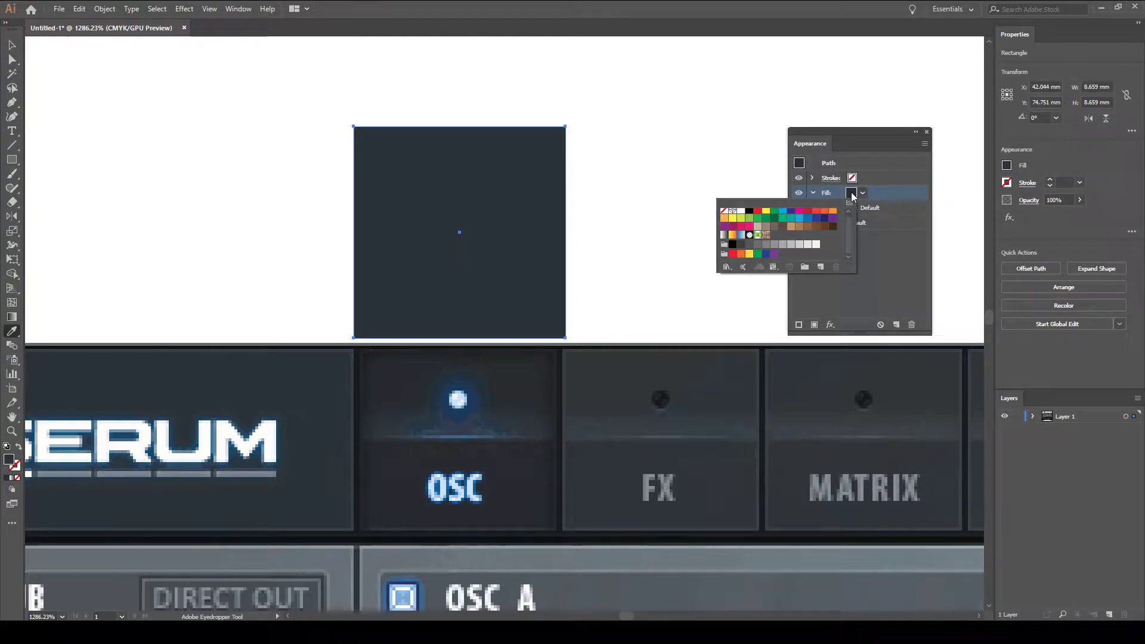
pyautogui.doubleClick(9, 459)
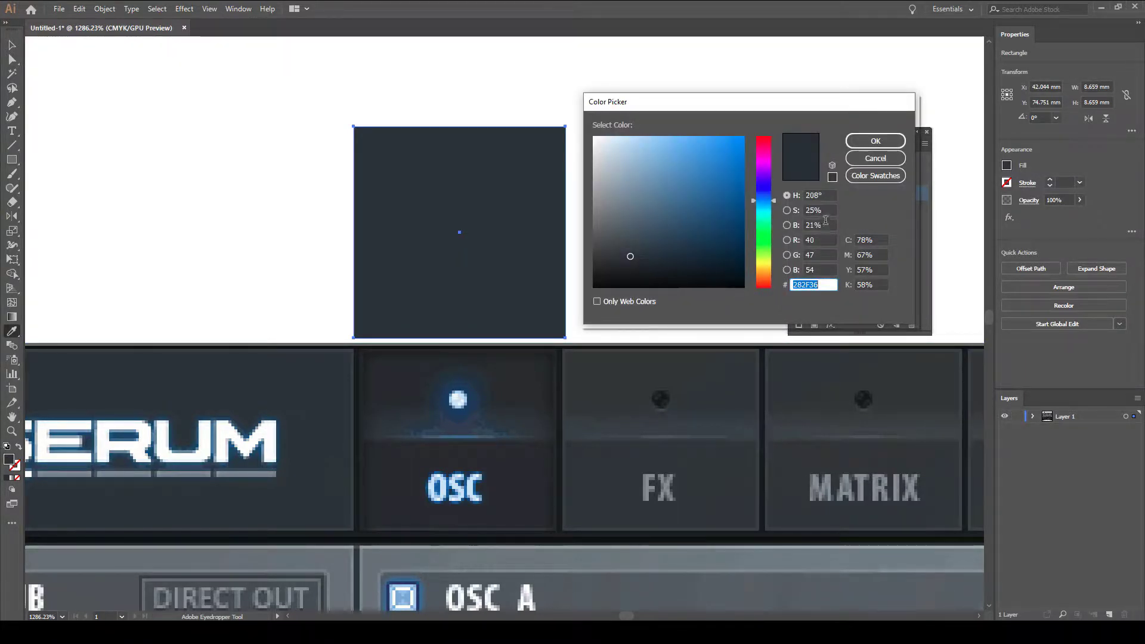
pyautogui.press('Return')
pyautogui.click(862, 193)
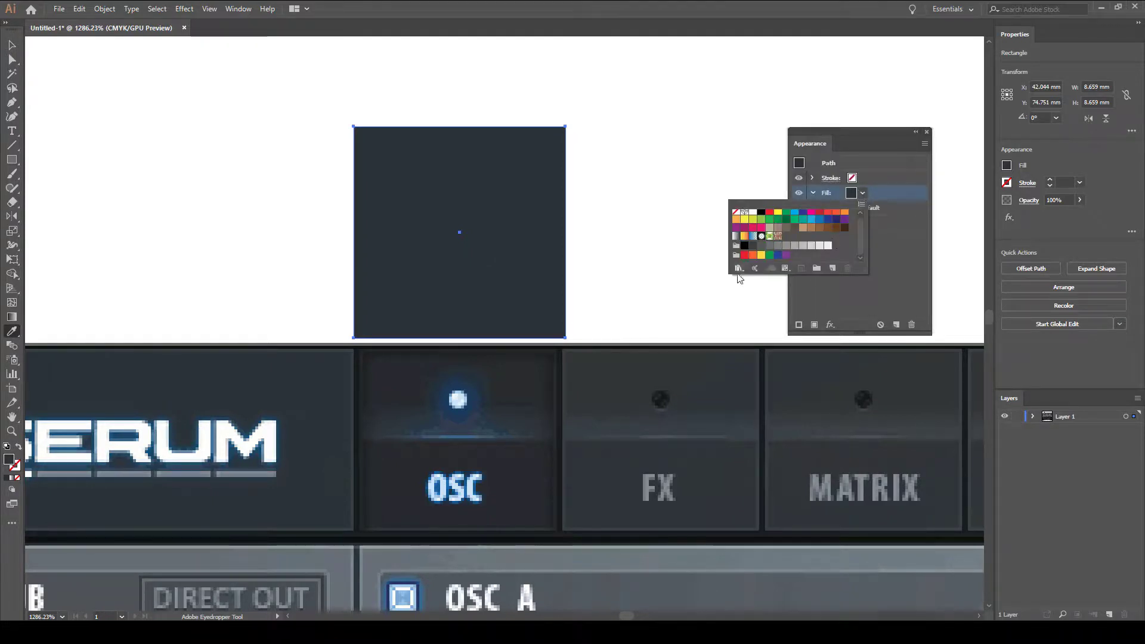
pyautogui.moveTo(866, 274); pyautogui.dragTo(862, 308)
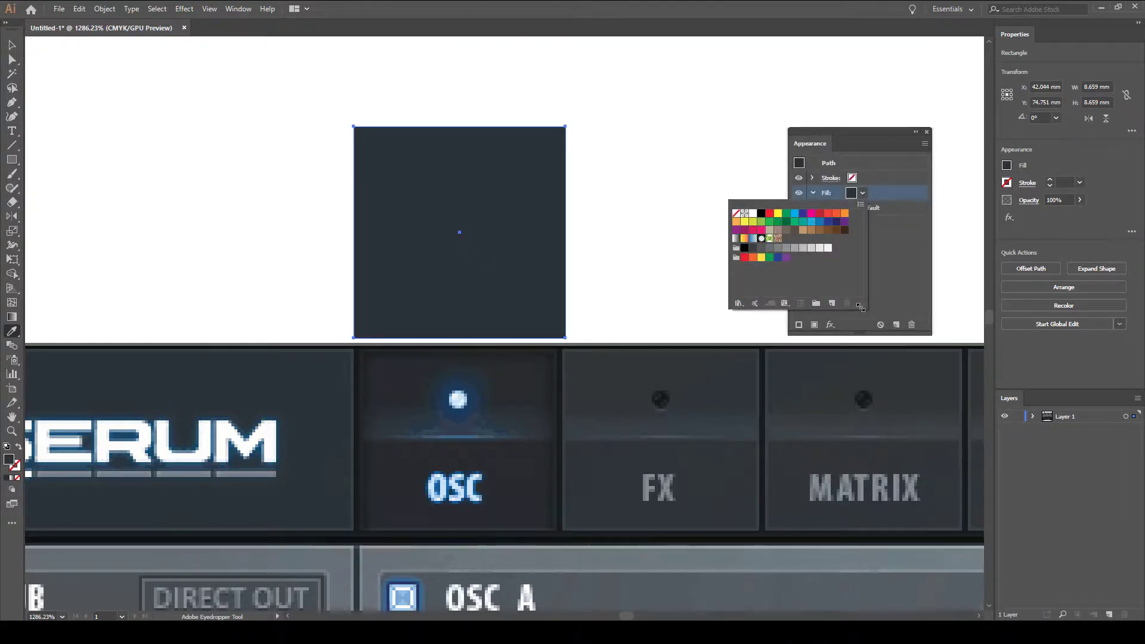
pyautogui.click(930, 200)
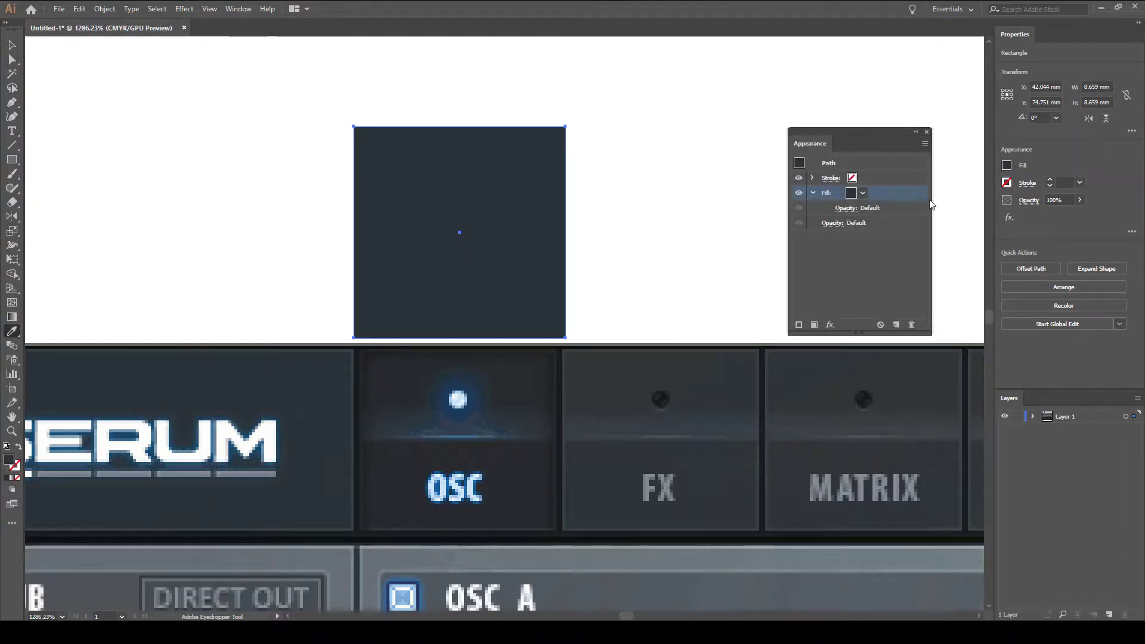
# Try to draw a gradient across the square with the Gradient tool, then apply the default white-to-black gradient fill
pyautogui.click(12, 317)
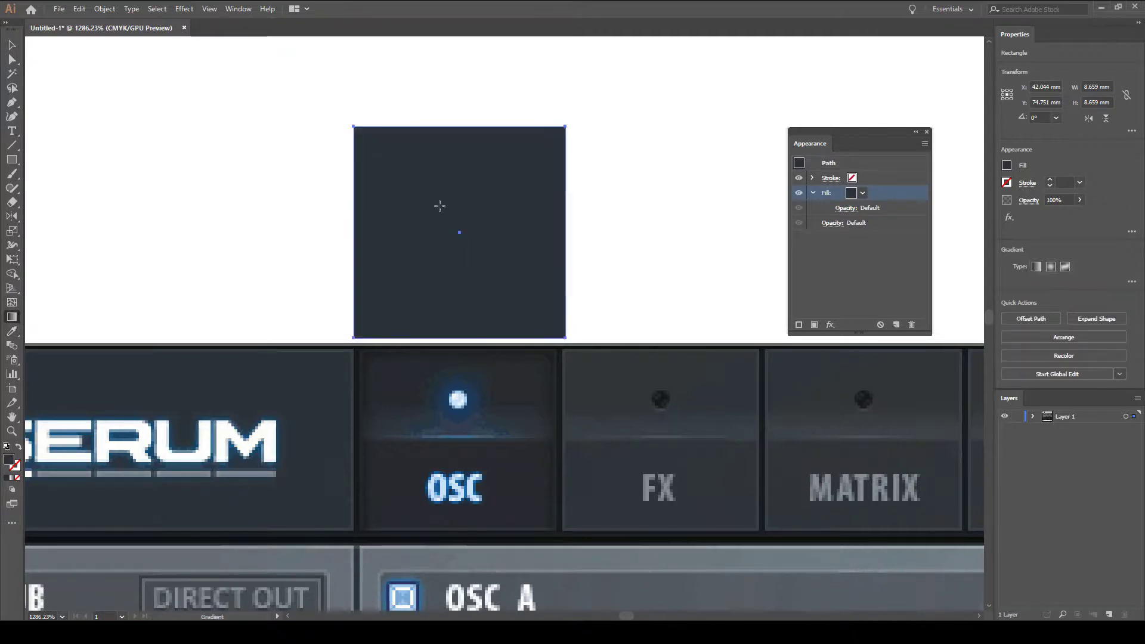
pyautogui.moveTo(496, 192); pyautogui.dragTo(470, 207)
pyautogui.doubleClick(10, 460)
pyautogui.click(860, 159)
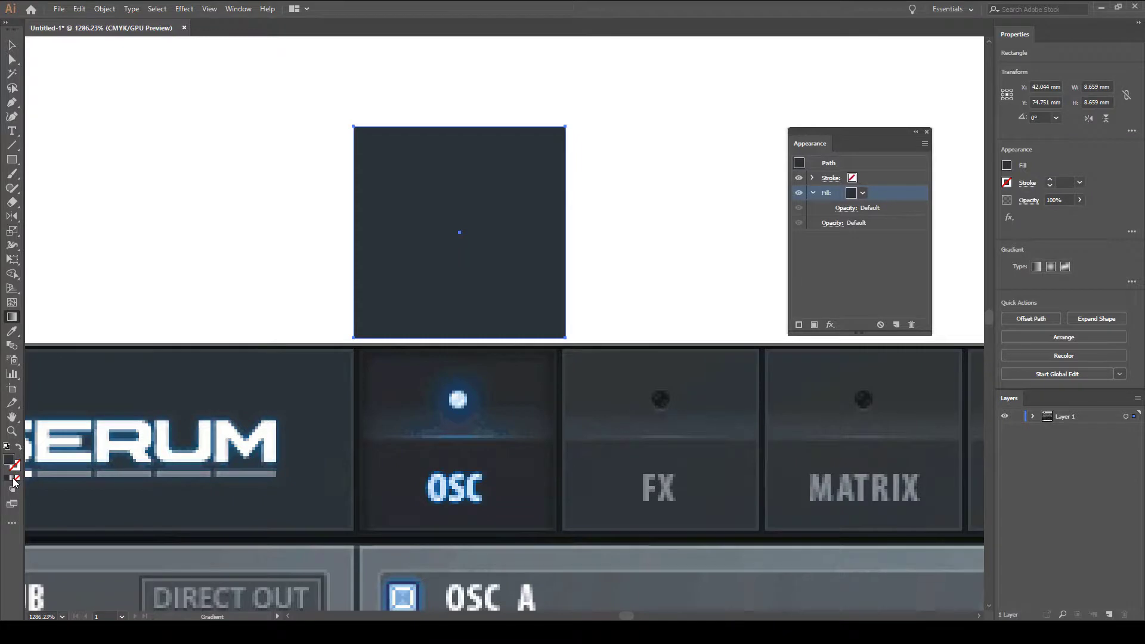
pyautogui.press('.')
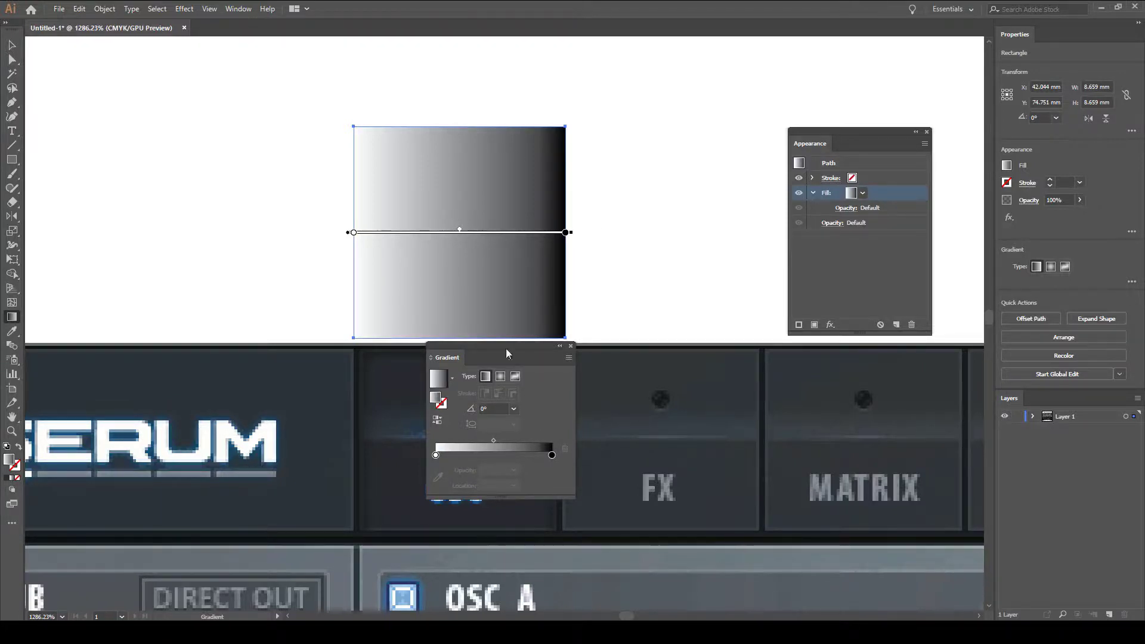
# Try docking the Gradient panel below the layers, detach it again, and close it
pyautogui.moveTo(494, 350); pyautogui.dragTo(1062, 609)
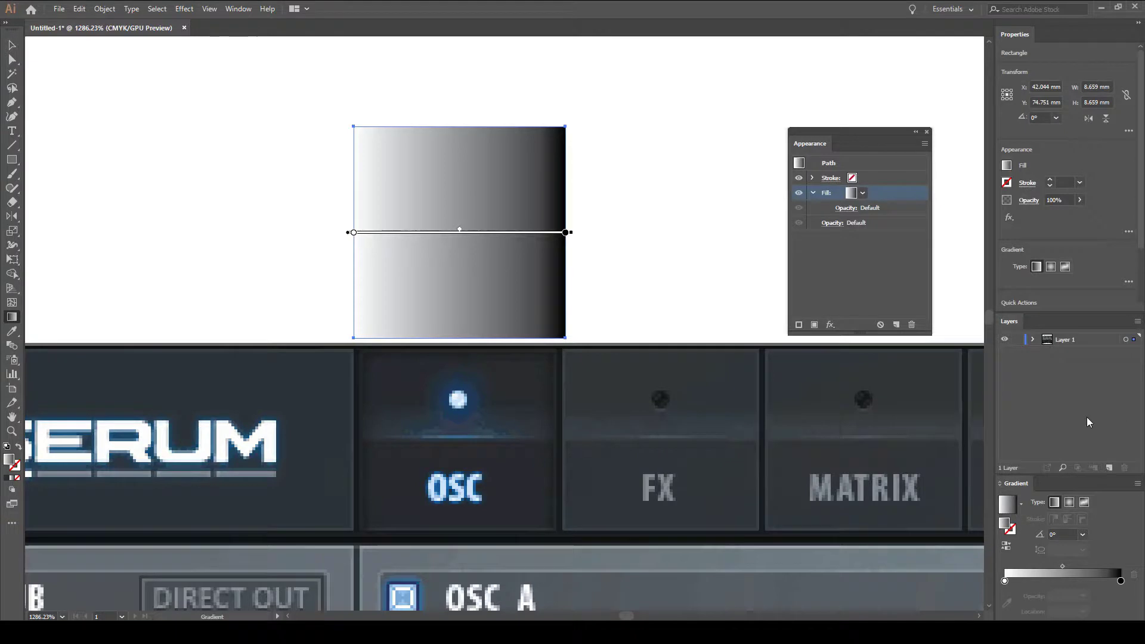
pyautogui.moveTo(1029, 484); pyautogui.dragTo(490, 396)
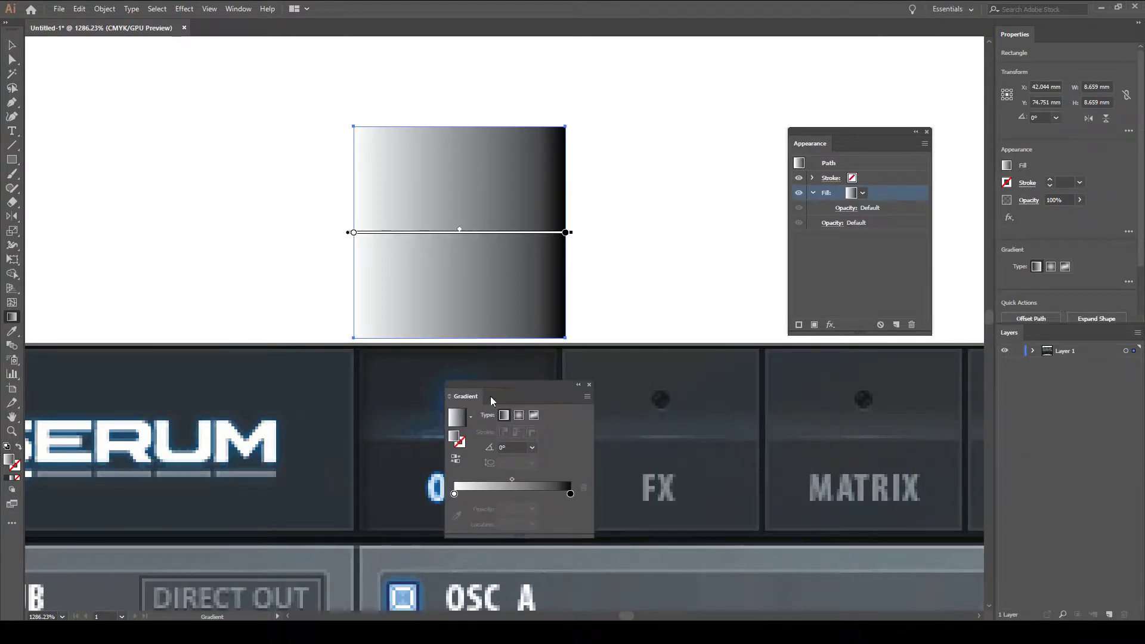
pyautogui.click(589, 384)
# Undo the square's gradient fill and reapply it as a linear gradient
pyautogui.press('a')
pyautogui.hotkey('ctrl', 'z')
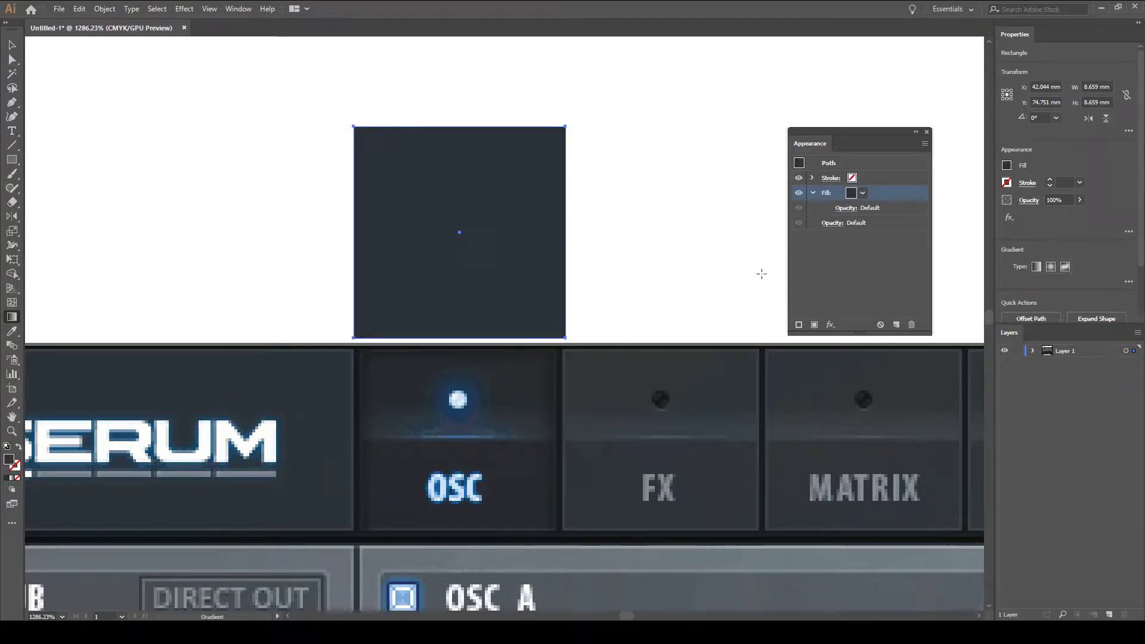
pyautogui.click(1035, 268)
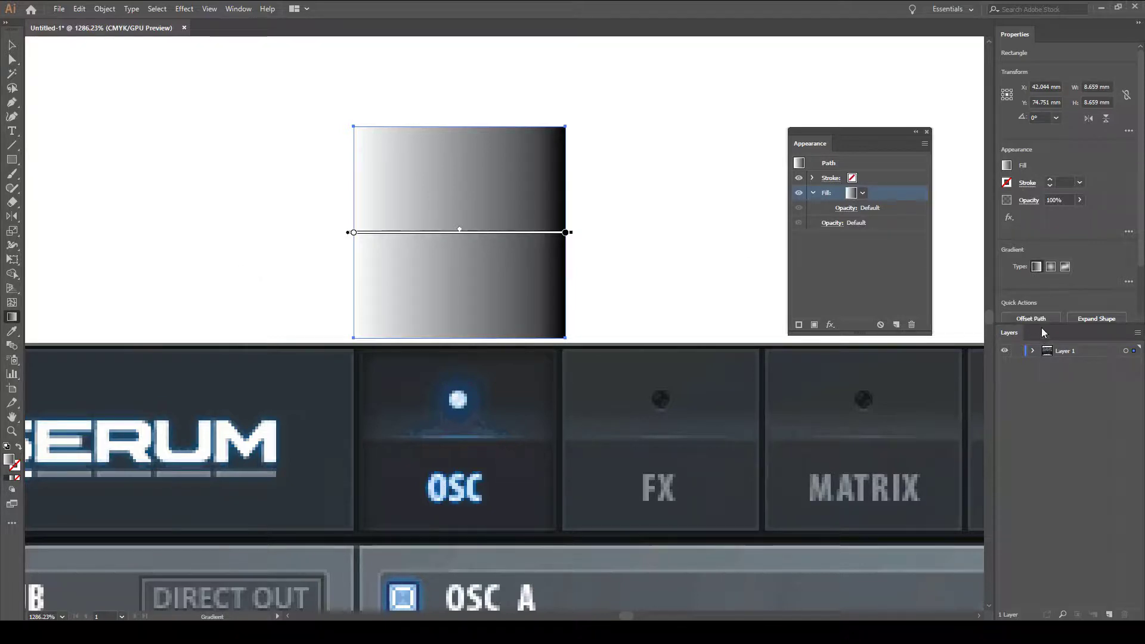
# Reposition and close the floating Gradient panel, close the Appearance panel, and check the extended gradient options
pyautogui.click(12, 479)
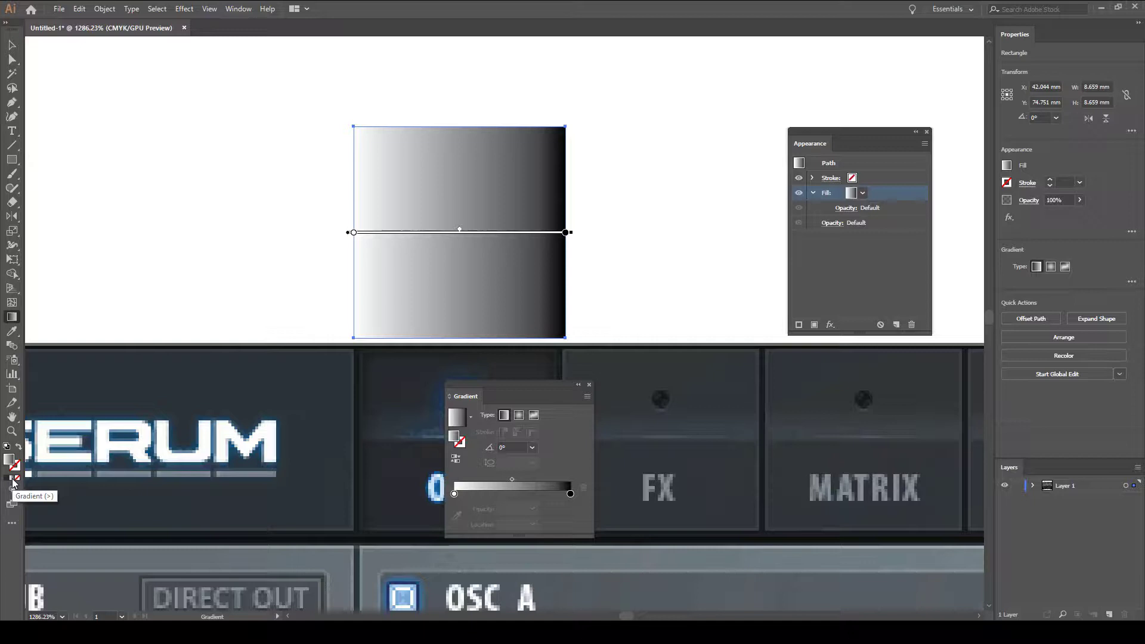
pyautogui.moveTo(492, 384); pyautogui.dragTo(646, 99)
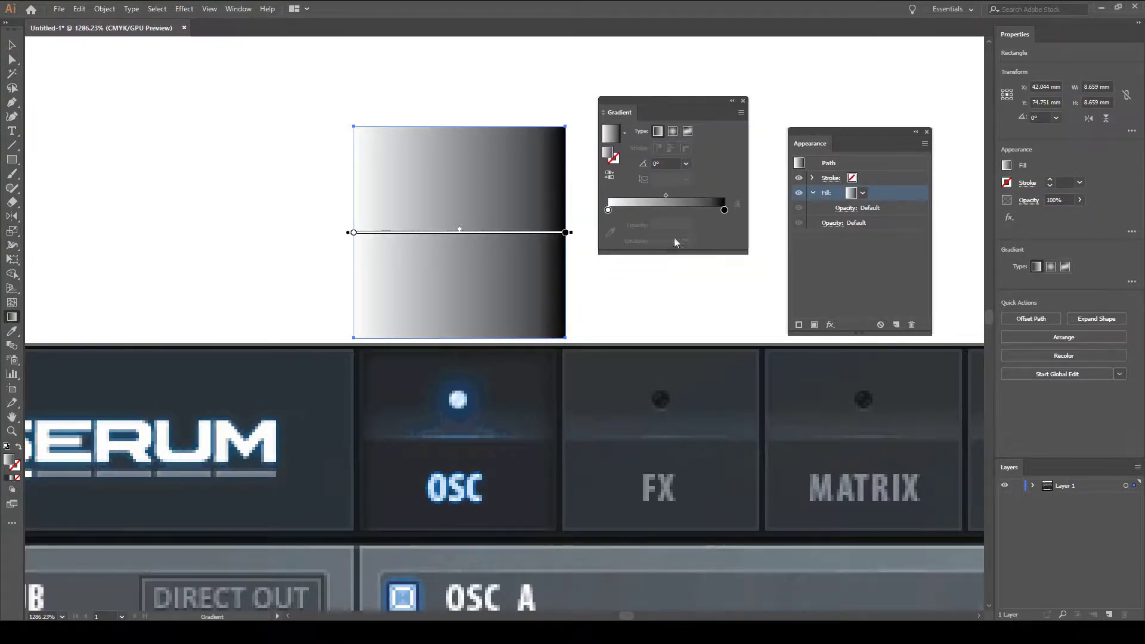
pyautogui.click(743, 102)
pyautogui.click(925, 134)
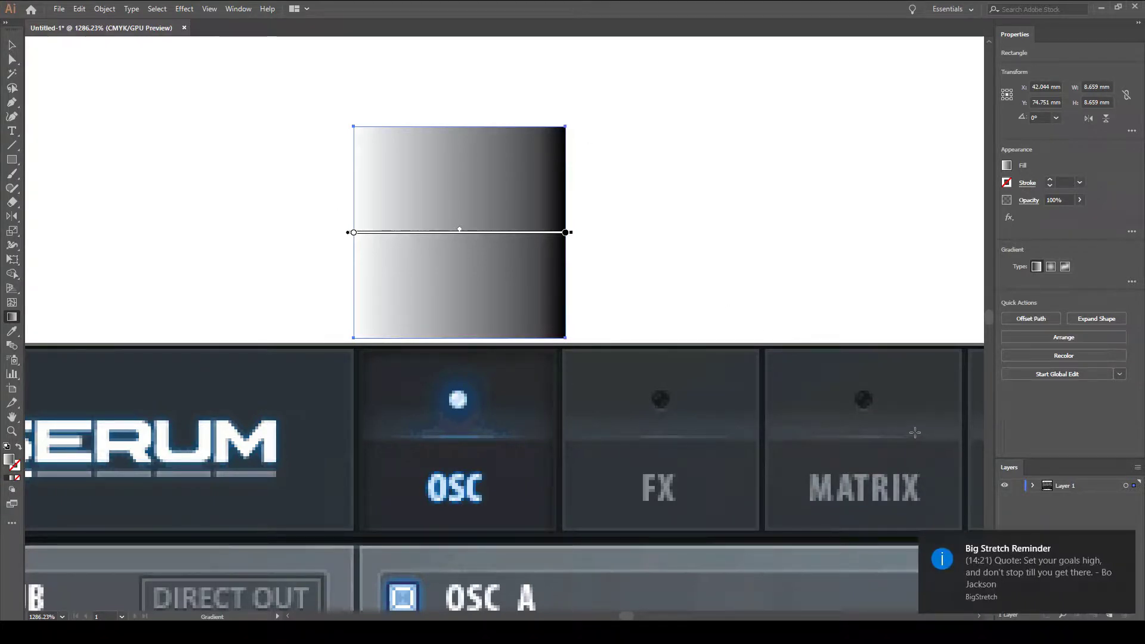
pyautogui.click(1132, 283)
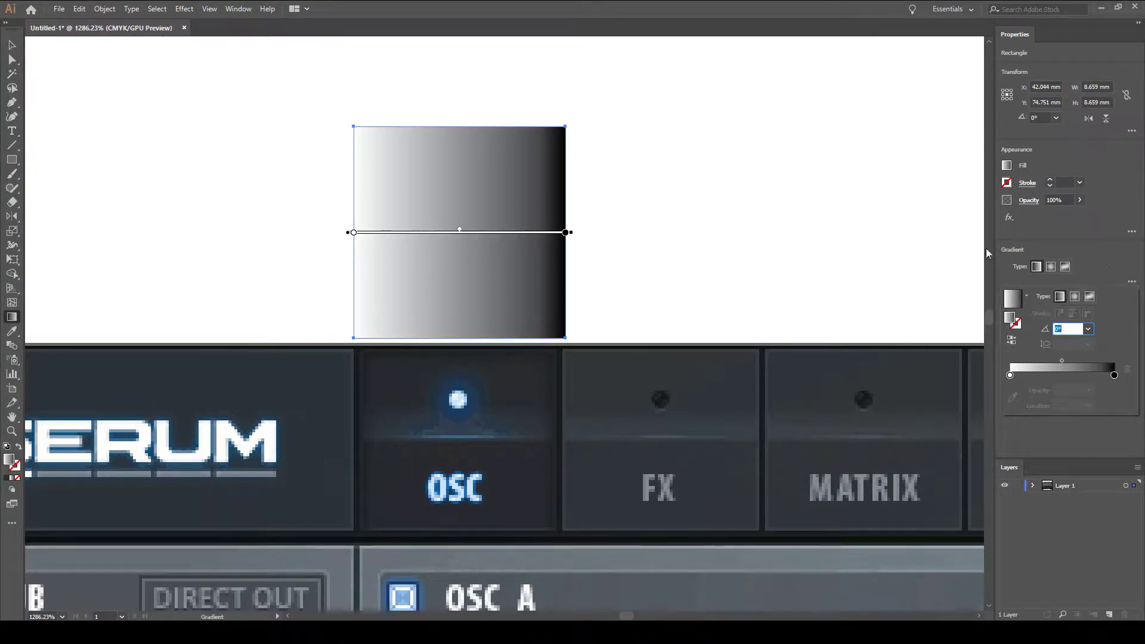
pyautogui.click(724, 215)
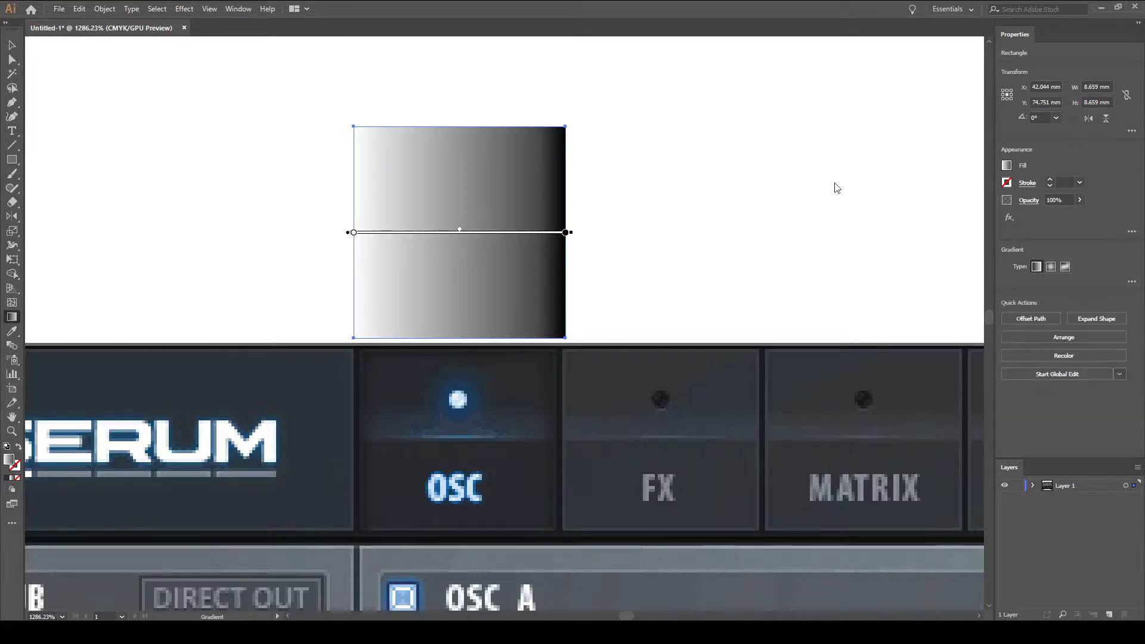
# Set the square's right gradient stop to the dark grey sampled from the upper part of the FX tab
pyautogui.doubleClick(565, 232)
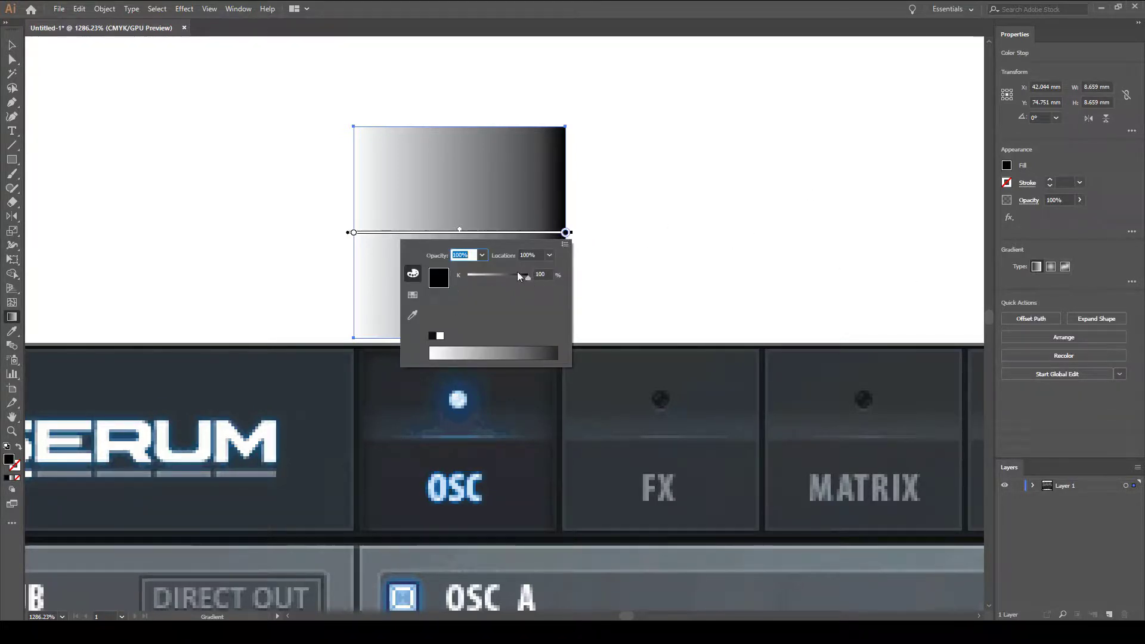
pyautogui.click(412, 314)
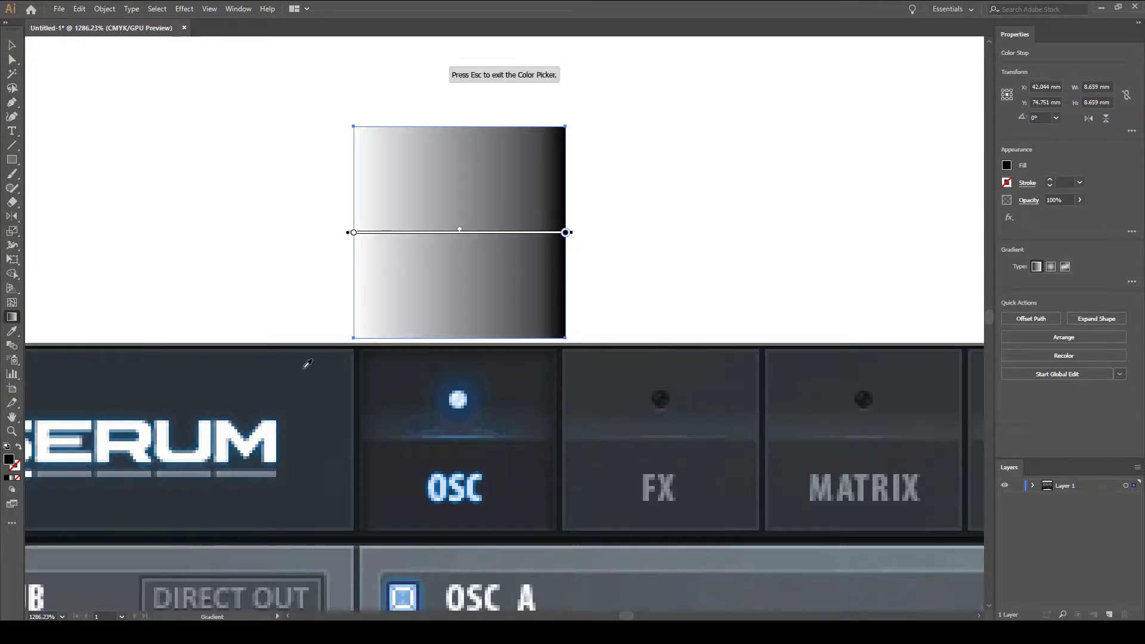
pyautogui.click(619, 361)
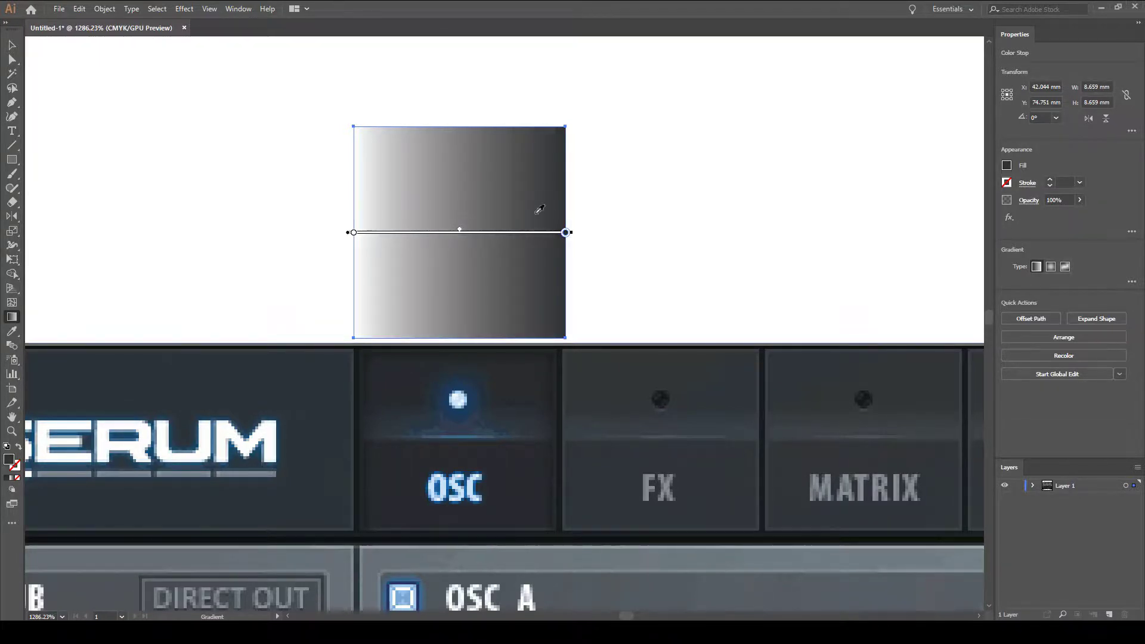
# Set the square's left gradient stop to the dark blue-grey sampled from the panel around the SERUM logo
pyautogui.doubleClick(353, 232)
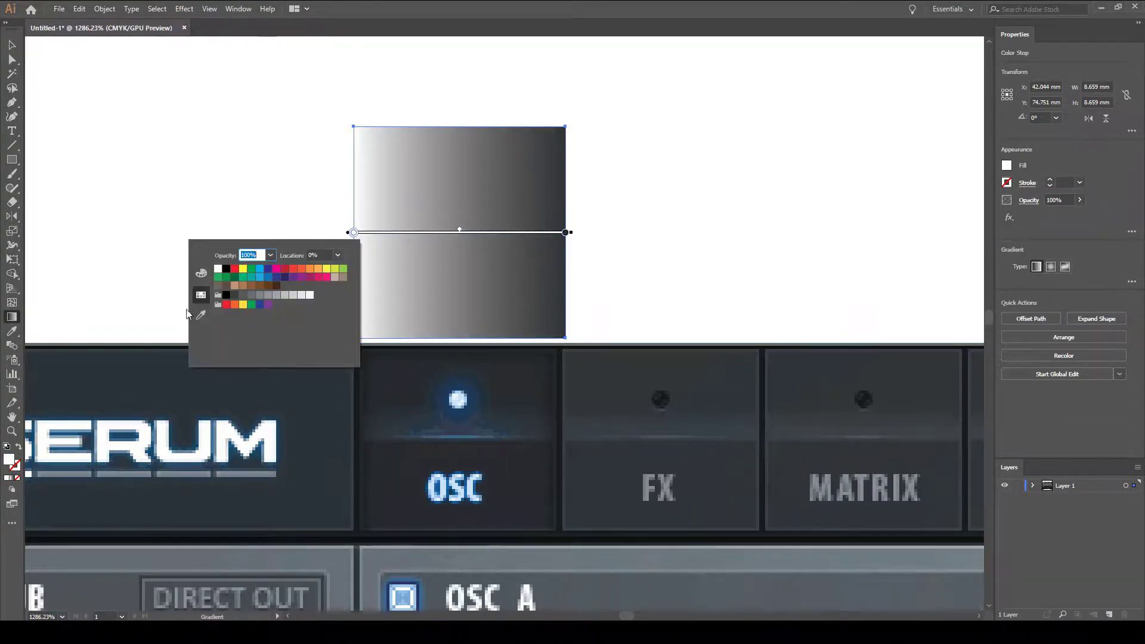
pyautogui.click(190, 314)
pyautogui.press('Escape')
pyautogui.doubleClick(354, 233)
pyautogui.click(316, 432)
pyautogui.doubleClick(354, 233)
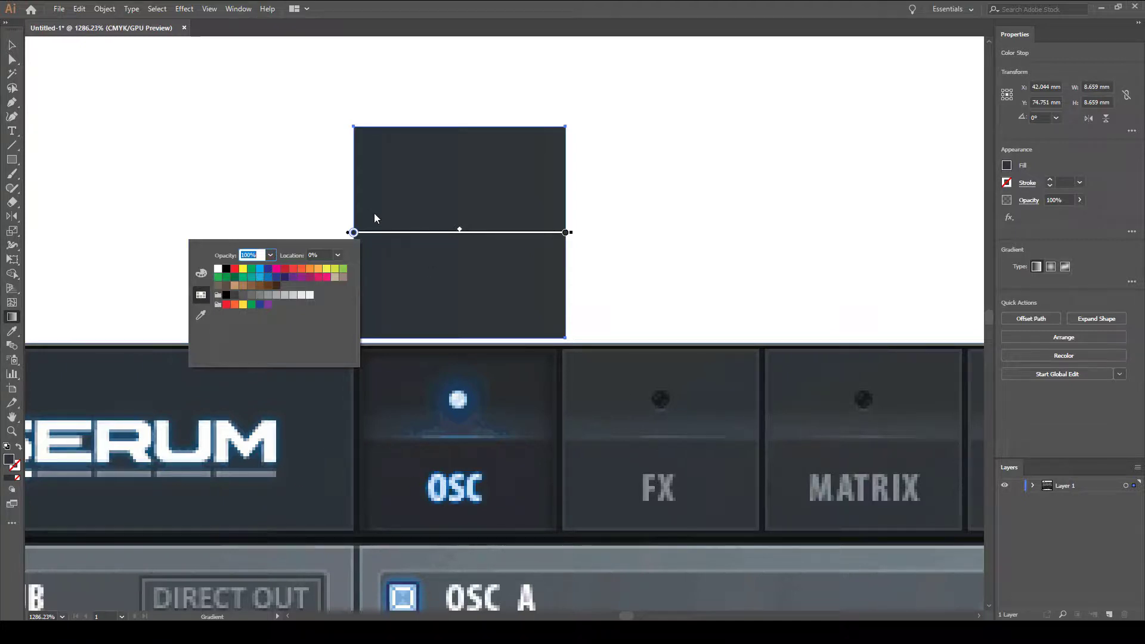
pyautogui.click(200, 314)
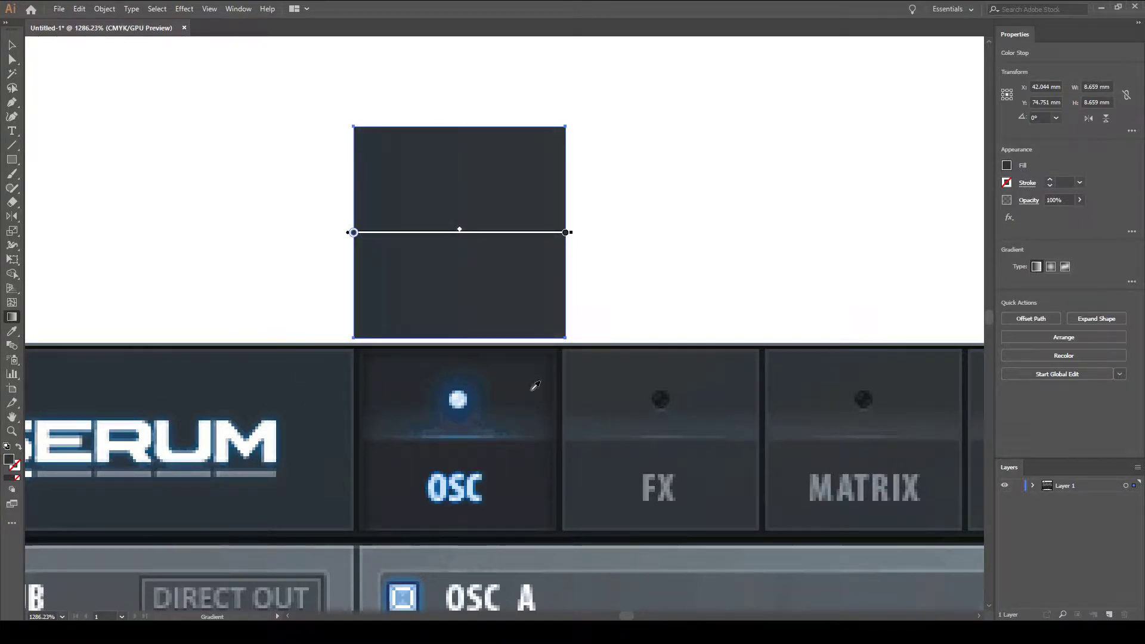
# Resample the right gradient stop from the dark background of the OSC tab
pyautogui.doubleClick(564, 234)
pyautogui.click(578, 369)
pyautogui.doubleClick(565, 233)
pyautogui.click(411, 304)
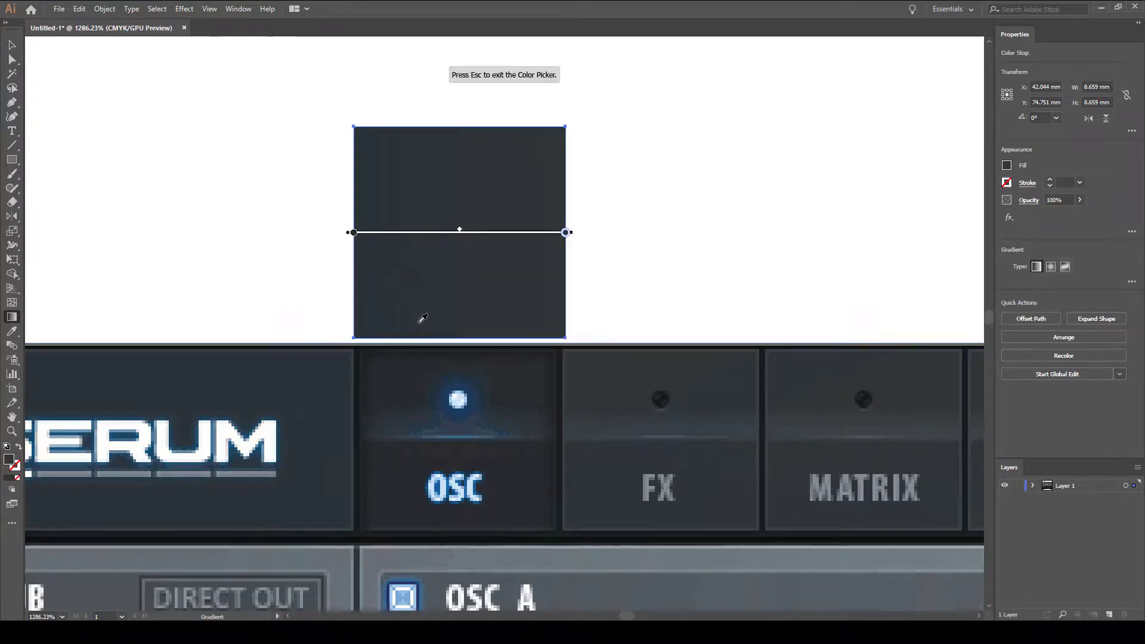
pyautogui.click(413, 384)
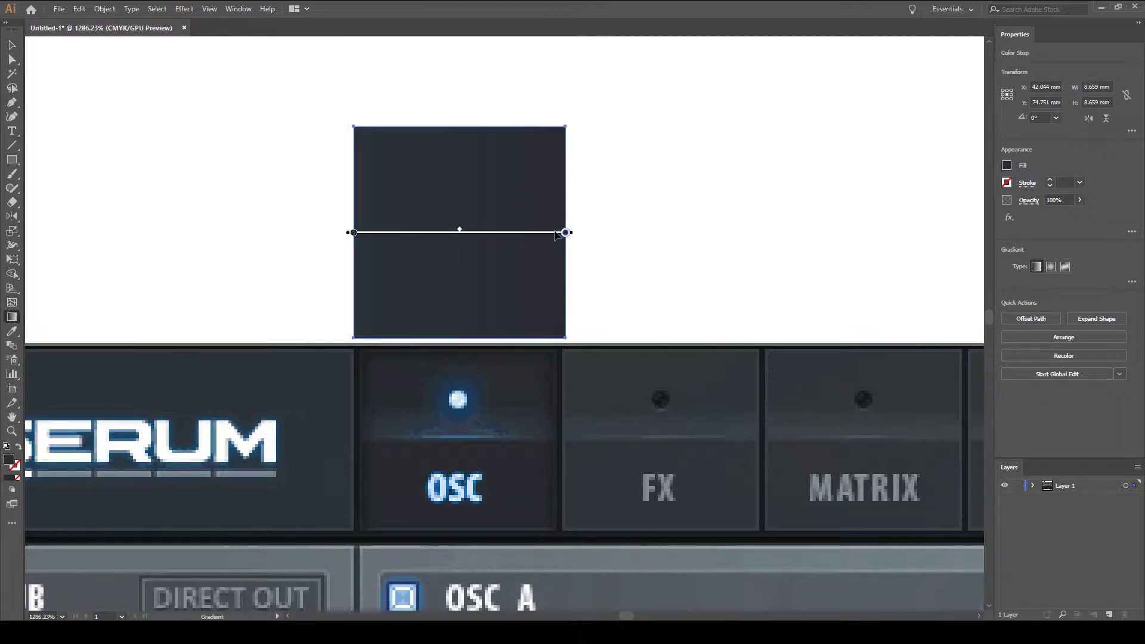
# Move the right stop inward, redraw the gradient vertically through the square, then try extending its lower end and undo the extension
pyautogui.moveTo(564, 233); pyautogui.dragTo(520, 232)
pyautogui.moveTo(467, 288)
pyautogui.mouseDown()
pyautogui.moveTo(465, 166)
pyautogui.moveTo(524, 120)
pyautogui.moveTo(465, 82)
pyautogui.moveTo(466, 136)
pyautogui.moveTo(423, 133)
pyautogui.moveTo(493, 102)
pyautogui.moveTo(434, 57)
pyautogui.moveTo(534, 77)
pyautogui.moveTo(493, 87)
pyautogui.moveTo(580, 174)
pyautogui.moveTo(458, 79)
pyautogui.moveTo(455, 97)
pyautogui.moveTo(465, 53)
pyautogui.moveTo(442, 198)
pyautogui.moveTo(427, 136)
pyautogui.moveTo(470, 89)
pyautogui.moveTo(457, 127)
pyautogui.moveTo(493, 138)
pyautogui.moveTo(457, 132)
pyautogui.moveTo(485, 133)
pyautogui.moveTo(457, 132)
pyautogui.moveTo(550, 188)
pyautogui.moveTo(462, 197)
pyautogui.mouseUp()
pyautogui.moveTo(457, 128)
pyautogui.mouseDown()
pyautogui.moveTo(465, 161)
pyautogui.moveTo(588, 135)
pyautogui.moveTo(603, 153)
pyautogui.moveTo(517, 189)
pyautogui.moveTo(500, 159)
pyautogui.moveTo(516, 161)
pyautogui.mouseUp()
pyautogui.moveTo(471, 130)
pyautogui.mouseDown()
pyautogui.moveTo(440, 145)
pyautogui.moveTo(484, 118)
pyautogui.moveTo(484, 194)
pyautogui.moveTo(455, 149)
pyautogui.moveTo(618, 250)
pyautogui.moveTo(555, 171)
pyautogui.moveTo(466, 124)
pyautogui.moveTo(404, 120)
pyautogui.moveTo(484, 145)
pyautogui.moveTo(469, 139)
pyautogui.moveTo(483, 109)
pyautogui.moveTo(476, 122)
pyautogui.mouseUp()
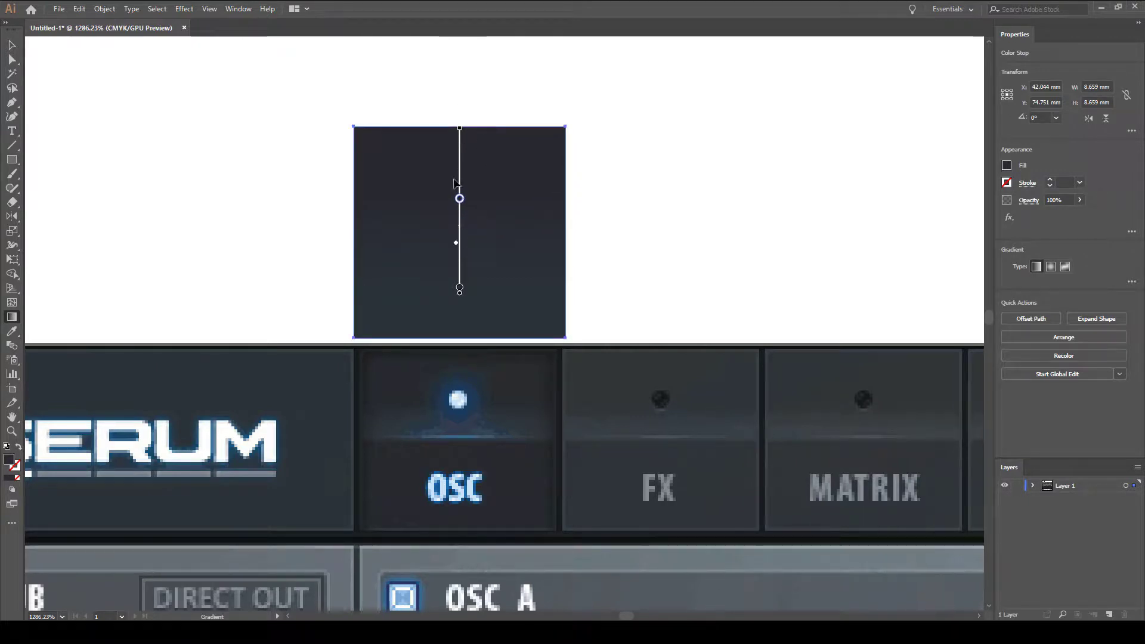
pyautogui.moveTo(460, 291)
pyautogui.mouseDown()
pyautogui.moveTo(461, 332)
pyautogui.moveTo(459, 323)
pyautogui.mouseUp()
pyautogui.hotkey('ctrl', 'z')
# Undo the vertical gradient and the right stop's resampled colour
pyautogui.press('v')
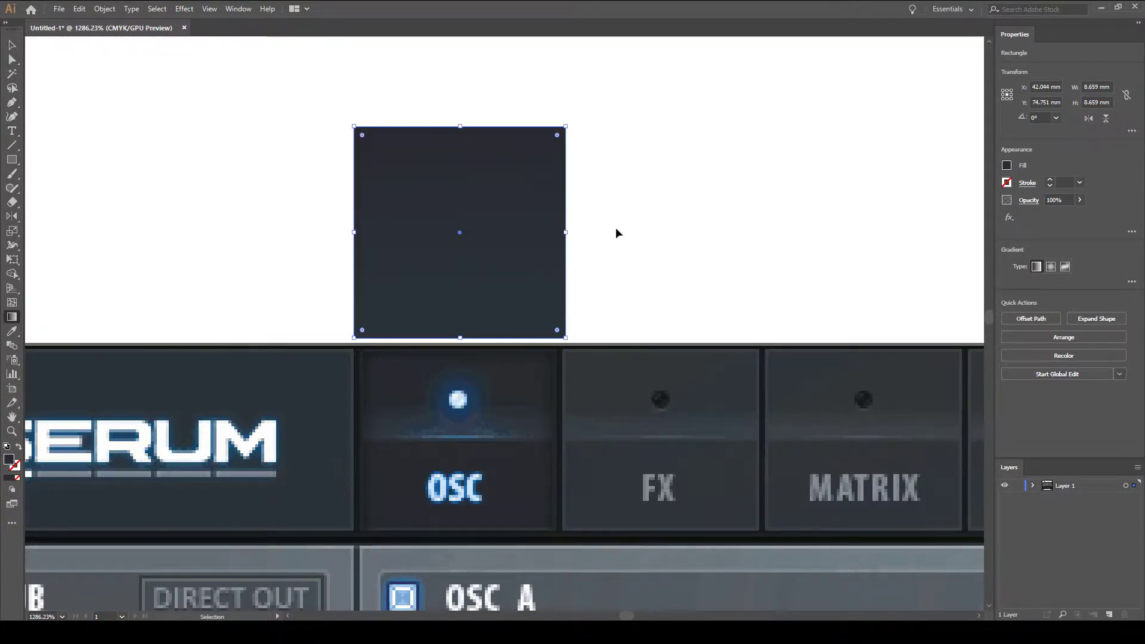
pyautogui.hotkey('ctrl', 'z')
pyautogui.hotkey('ctrl', 'z')
pyautogui.hotkey('ctrl', 'z')
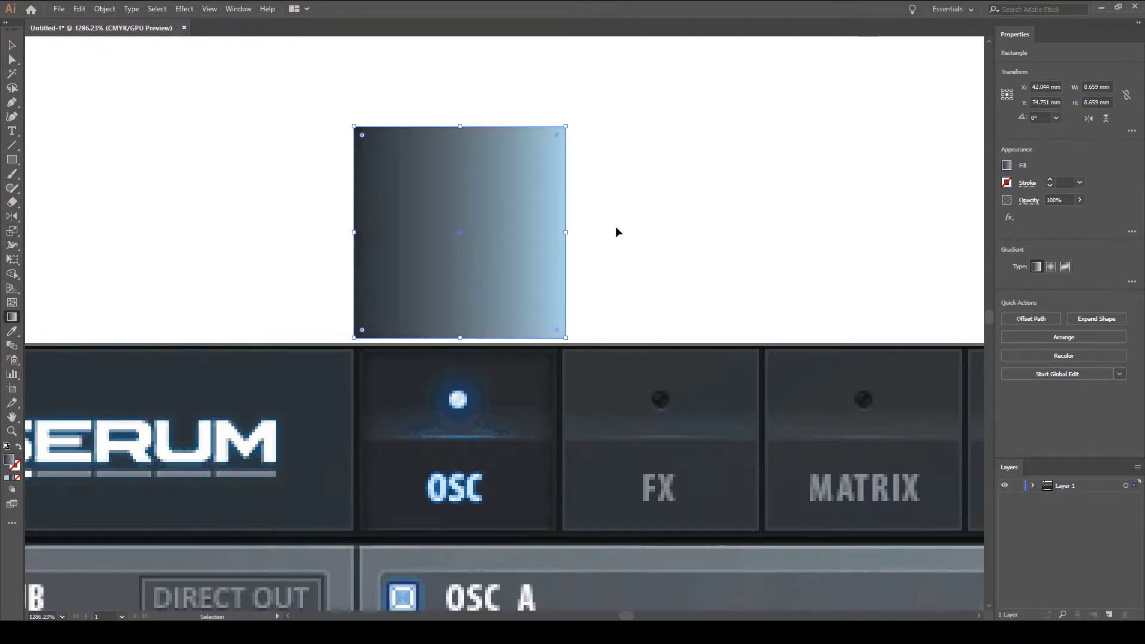
# Sample the SERUM logo panel's dark blue-grey for the right gradient stop and check the left stop's colour sampler
pyautogui.press('g')
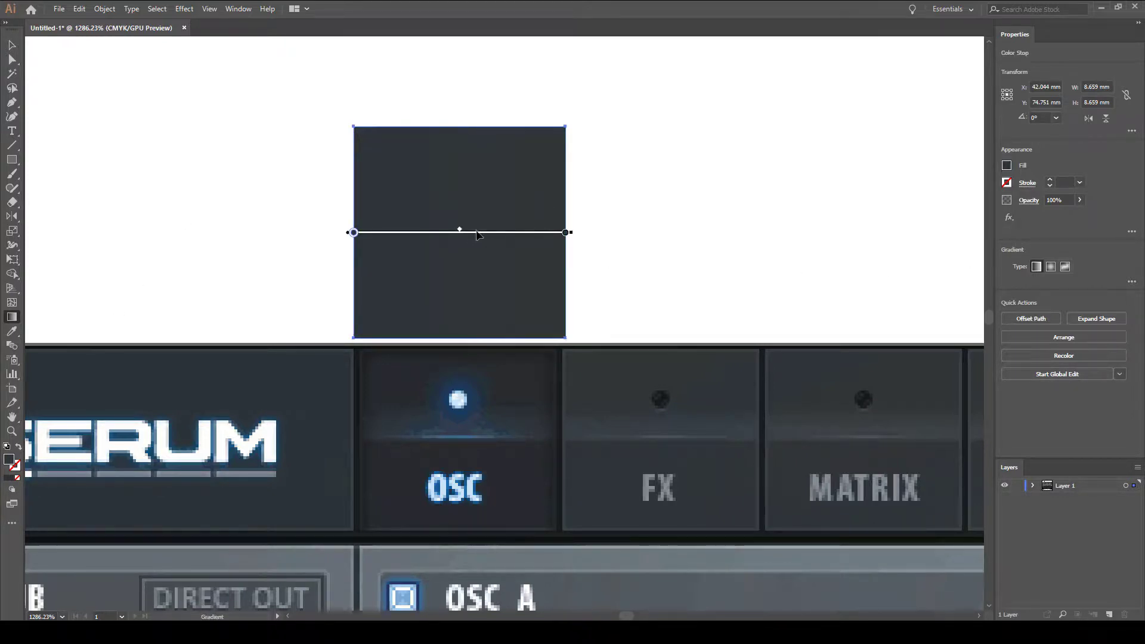
pyautogui.doubleClick(565, 233)
pyautogui.click(410, 314)
pyautogui.click(263, 383)
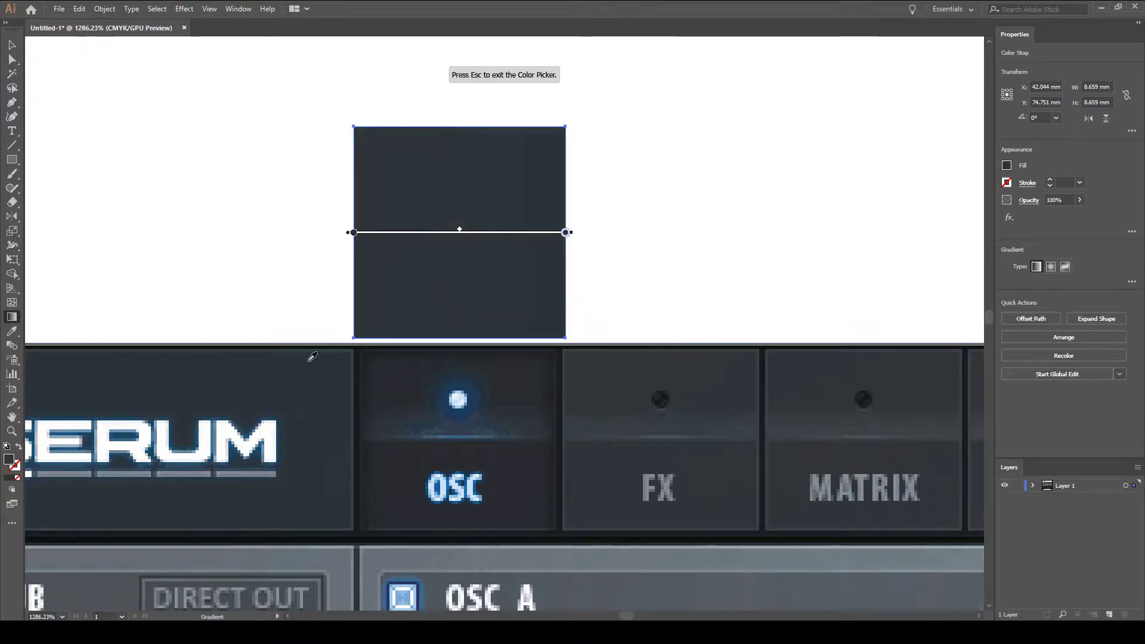
pyautogui.click(354, 233)
pyautogui.click(200, 314)
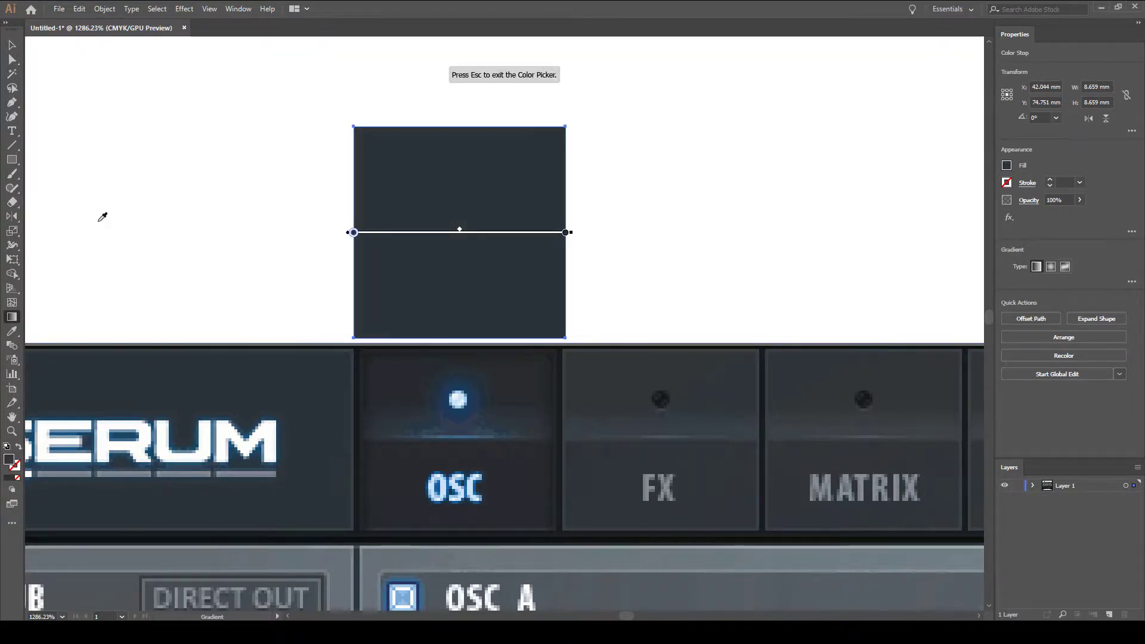
pyautogui.press('Escape')
pyautogui.click(11, 45)
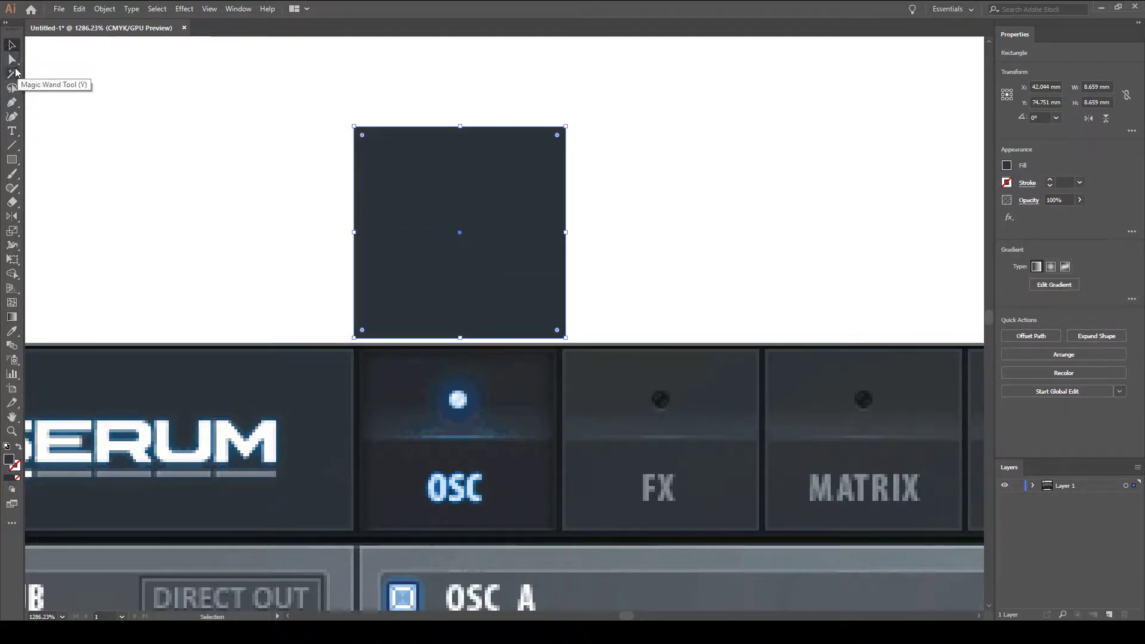
pyautogui.press('g')
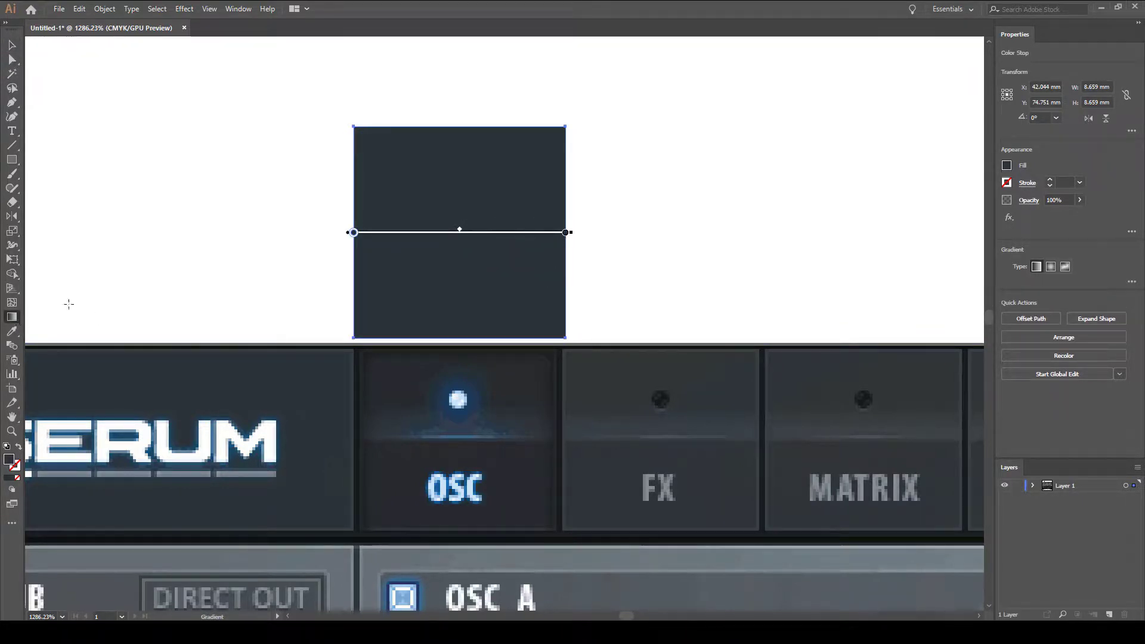
# Draw a near-vertical gradient from the square's lower part to above its upper edge and check its angle setting
pyautogui.moveTo(565, 233)
pyautogui.mouseDown()
pyautogui.moveTo(534, 288)
pyautogui.moveTo(570, 289)
pyautogui.mouseUp()
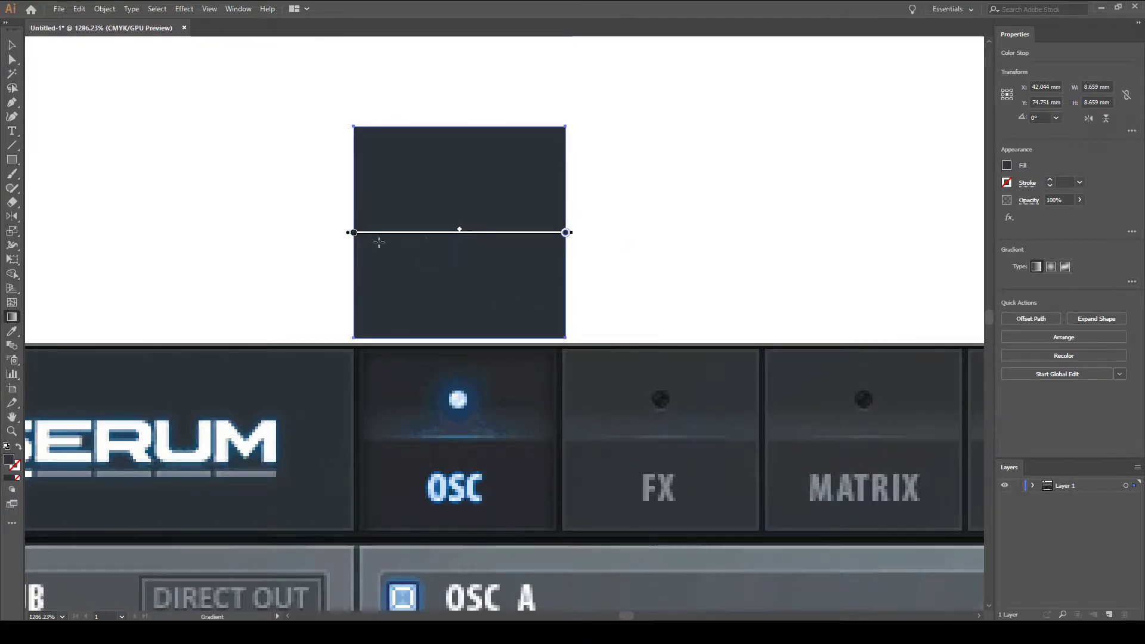
pyautogui.click(354, 232)
pyautogui.moveTo(472, 289)
pyautogui.mouseDown()
pyautogui.moveTo(470, 230)
pyautogui.moveTo(549, 173)
pyautogui.moveTo(475, 156)
pyautogui.moveTo(458, 128)
pyautogui.moveTo(470, 185)
pyautogui.moveTo(479, 148)
pyautogui.moveTo(493, 160)
pyautogui.moveTo(457, 133)
pyautogui.moveTo(463, 199)
pyautogui.moveTo(463, 97)
pyautogui.moveTo(411, 112)
pyautogui.moveTo(445, 61)
pyautogui.moveTo(478, 168)
pyautogui.moveTo(470, 120)
pyautogui.moveTo(485, 72)
pyautogui.moveTo(457, 133)
pyautogui.moveTo(594, 108)
pyautogui.moveTo(489, 83)
pyautogui.moveTo(439, 158)
pyautogui.moveTo(472, 140)
pyautogui.moveTo(469, 185)
pyautogui.moveTo(500, 122)
pyautogui.moveTo(480, 226)
pyautogui.moveTo(426, 356)
pyautogui.moveTo(467, 141)
pyautogui.moveTo(462, 83)
pyautogui.mouseUp()
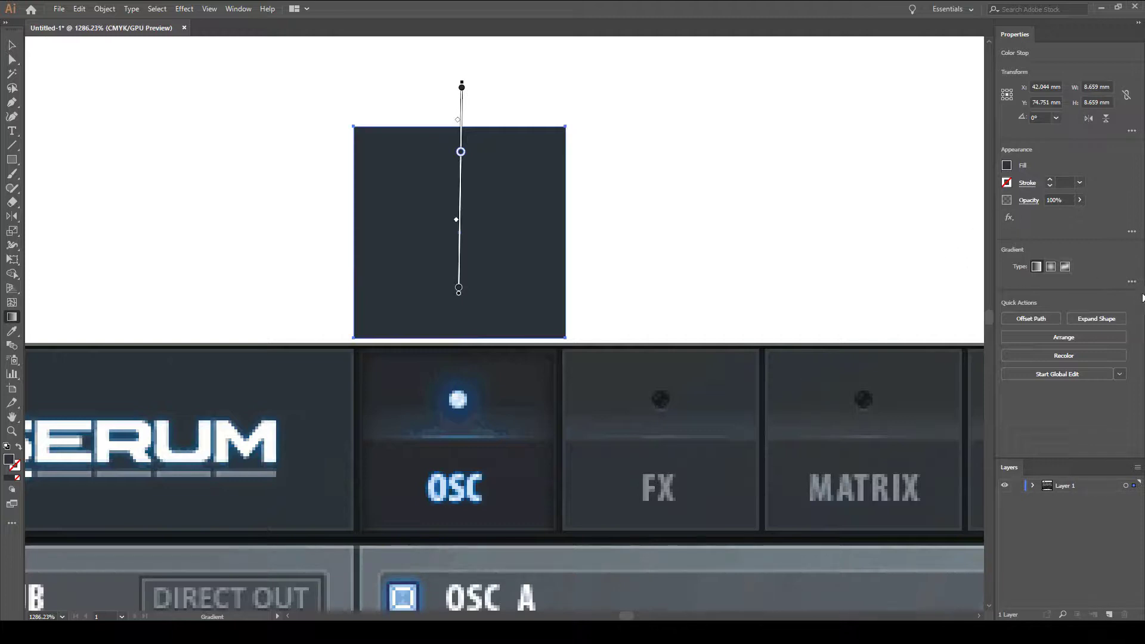
pyautogui.click(1131, 281)
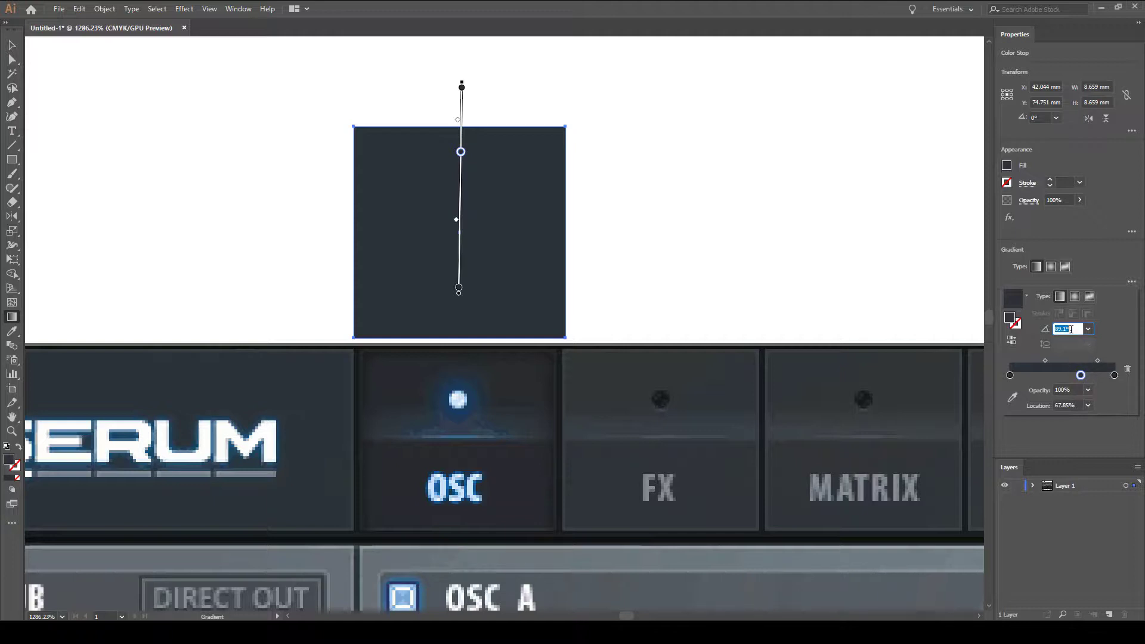
pyautogui.click(461, 88)
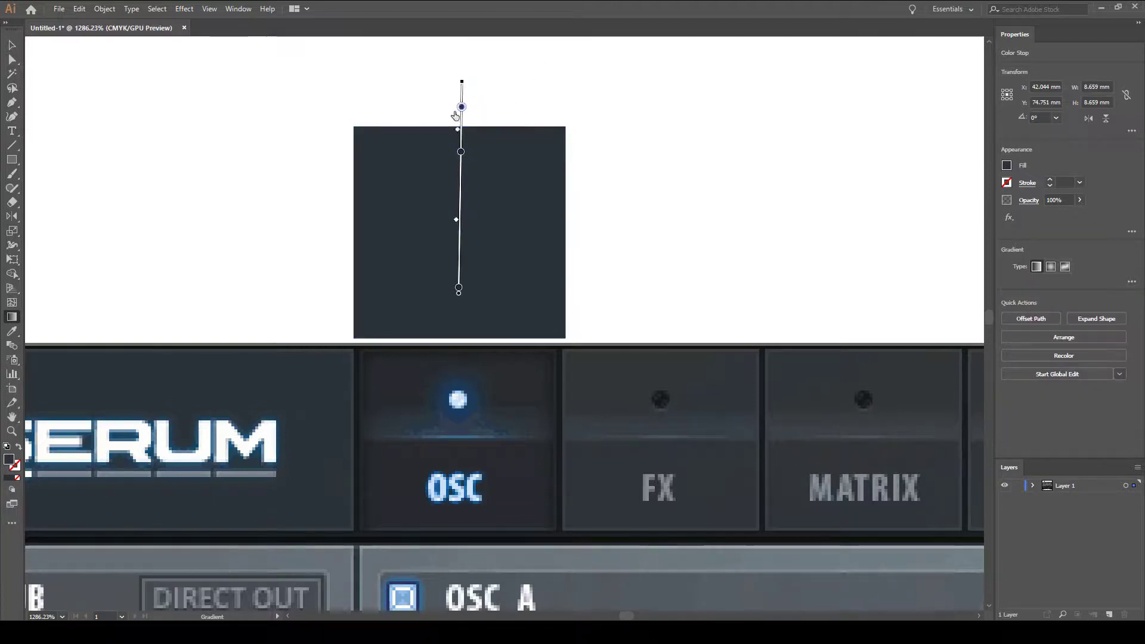
# Reposition the middle and upper gradient stops, then redraw the gradient vertically so it ends at the square's upper edge
pyautogui.click(458, 239)
pyautogui.moveTo(459, 239); pyautogui.dragTo(465, 220)
pyautogui.moveTo(461, 82); pyautogui.dragTo(454, 108)
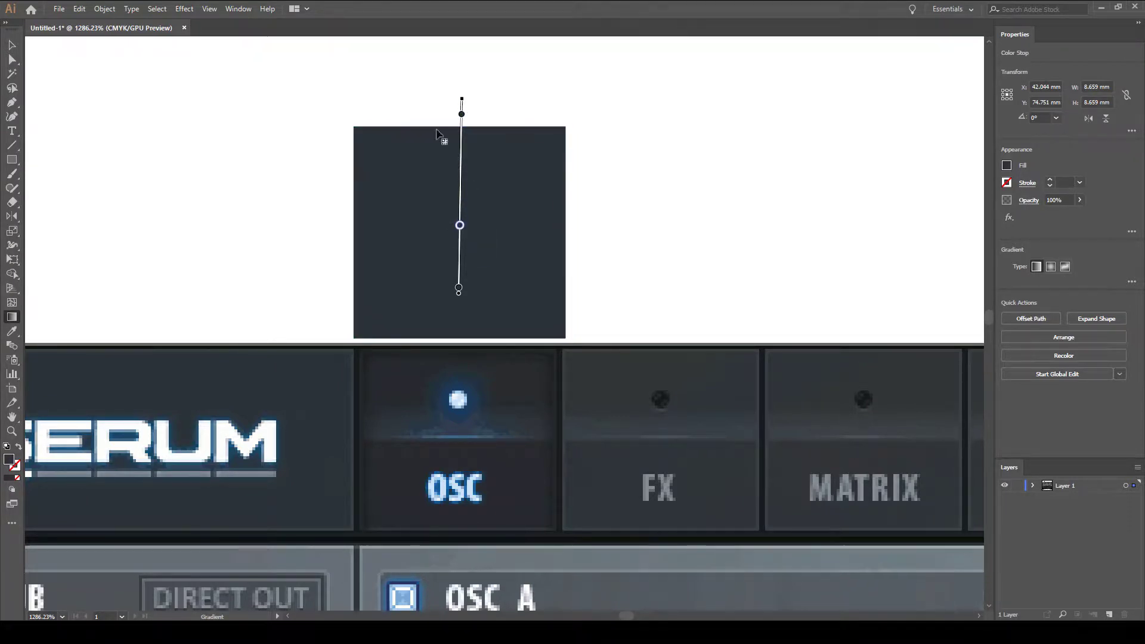
pyautogui.moveTo(483, 149)
pyautogui.mouseDown()
pyautogui.moveTo(541, 171)
pyautogui.moveTo(417, 126)
pyautogui.moveTo(477, 131)
pyautogui.moveTo(401, 121)
pyautogui.moveTo(567, 165)
pyautogui.moveTo(435, 120)
pyautogui.moveTo(471, 151)
pyautogui.moveTo(465, 130)
pyautogui.mouseUp()
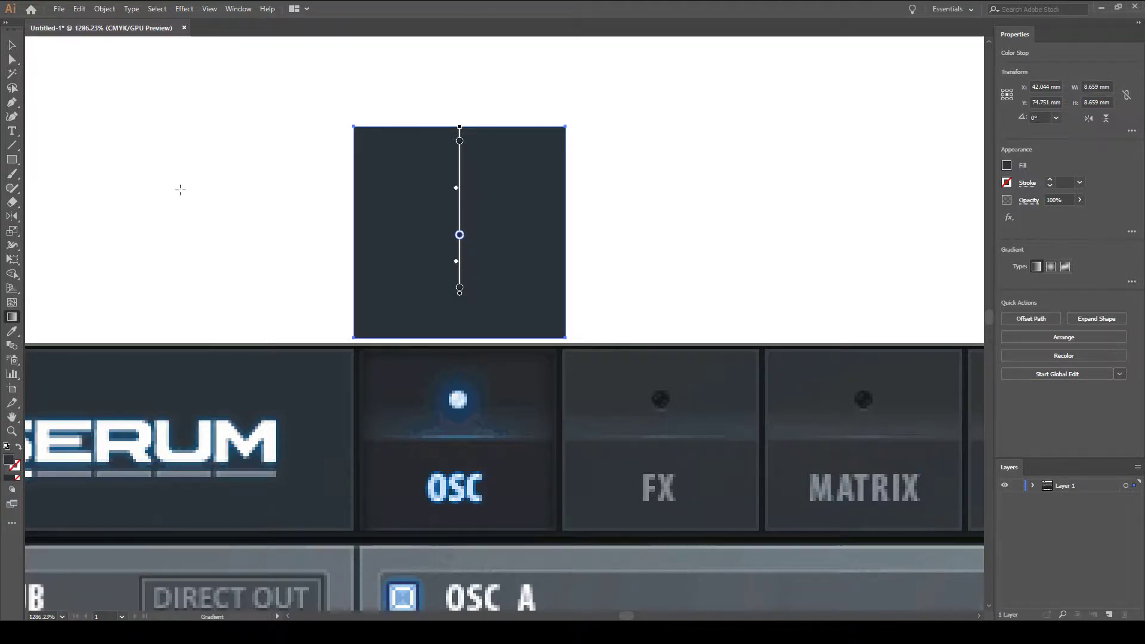
# Try redrawing the square's gradient upward at several angles and lengths, extending it beyond the upper edge
pyautogui.moveTo(495, 260)
pyautogui.mouseDown()
pyautogui.moveTo(495, 234)
pyautogui.moveTo(498, 325)
pyautogui.moveTo(465, 177)
pyautogui.moveTo(499, 228)
pyautogui.moveTo(477, 169)
pyautogui.moveTo(543, 209)
pyautogui.moveTo(466, 221)
pyautogui.moveTo(493, 237)
pyautogui.moveTo(509, 206)
pyautogui.moveTo(496, 177)
pyautogui.mouseUp()
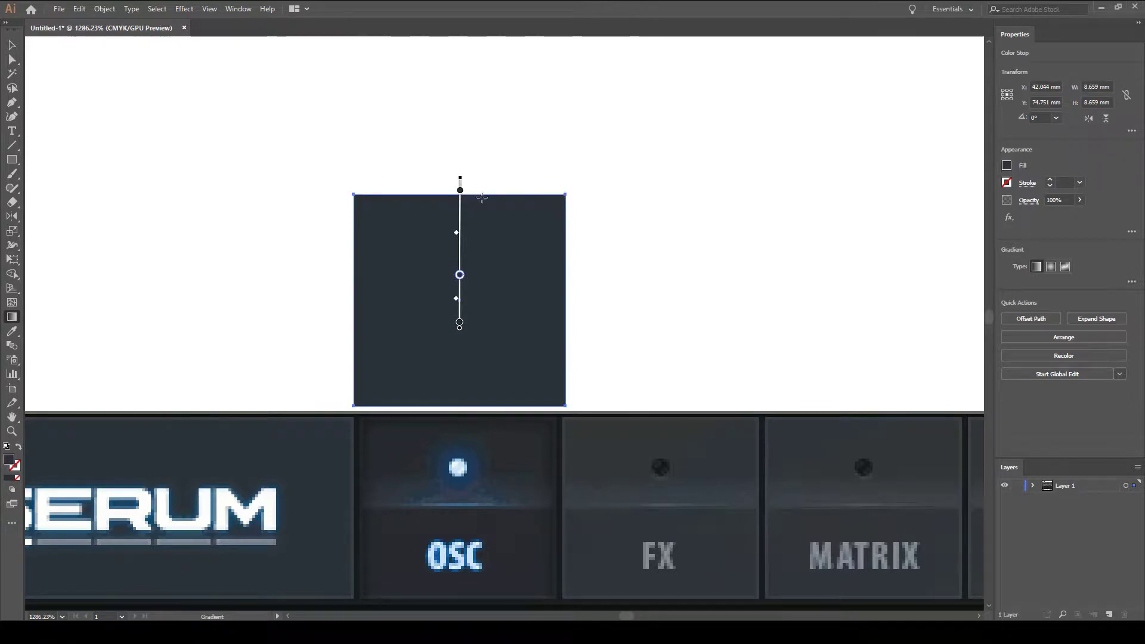
pyautogui.moveTo(482, 308); pyautogui.dragTo(501, 117)
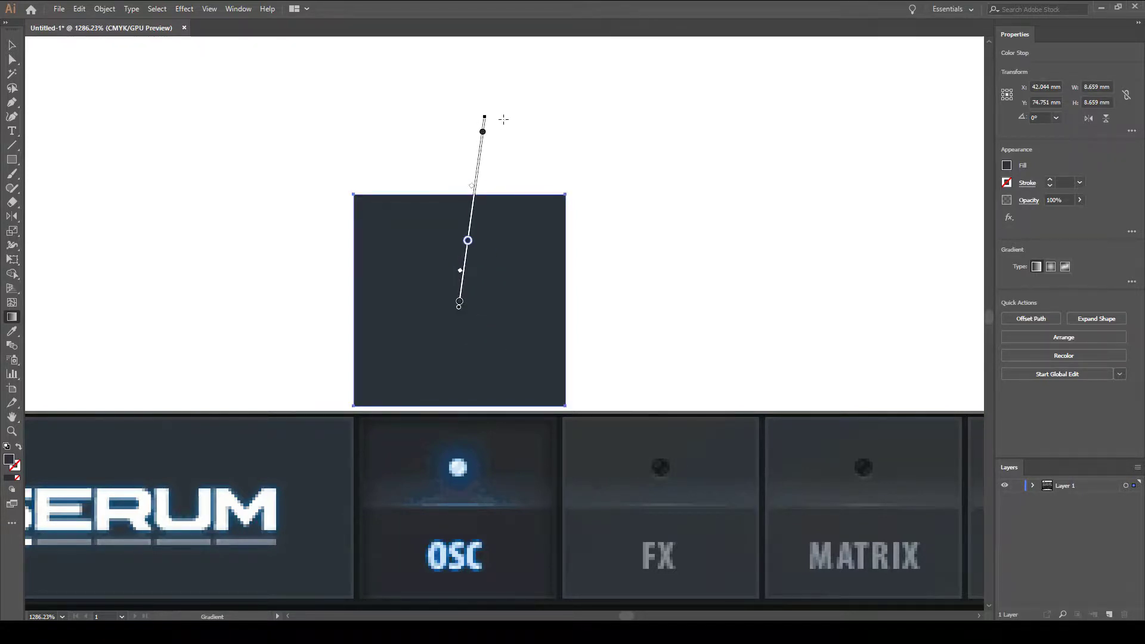
pyautogui.moveTo(489, 348); pyautogui.dragTo(526, 124)
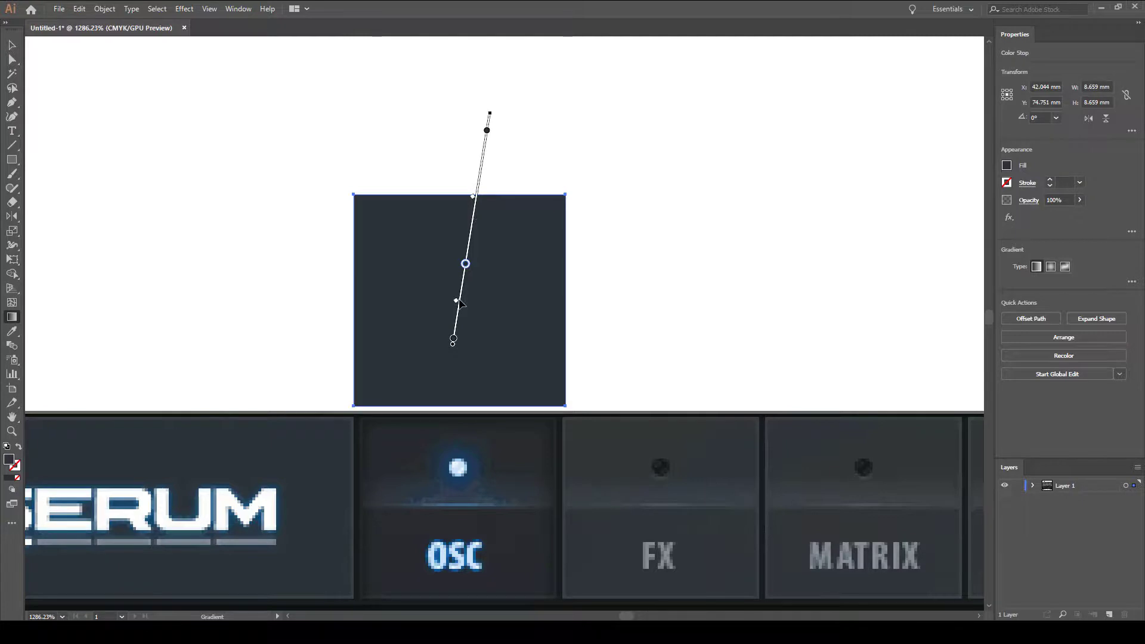
pyautogui.moveTo(431, 363); pyautogui.dragTo(417, 87)
pyautogui.moveTo(366, 370); pyautogui.dragTo(270, 251)
pyautogui.moveTo(465, 333)
pyautogui.mouseDown()
pyautogui.moveTo(501, 191)
pyautogui.moveTo(482, 140)
pyautogui.mouseUp()
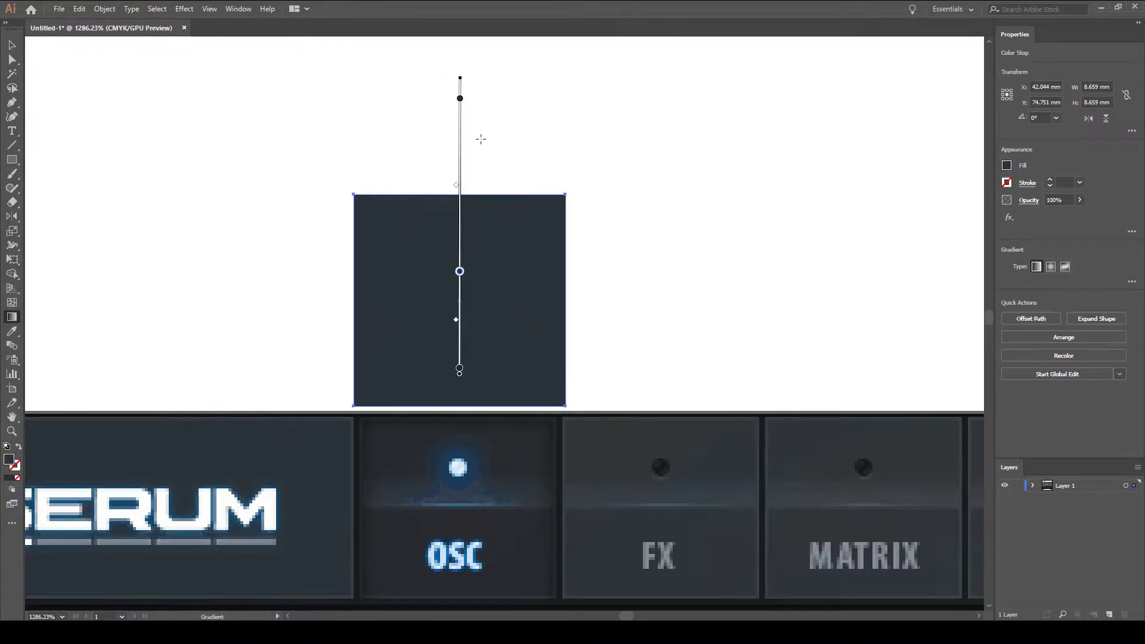
pyautogui.moveTo(472, 368); pyautogui.dragTo(475, 123)
pyautogui.moveTo(471, 331); pyautogui.dragTo(474, 121)
# Shift the near-vertical gradient line down toward the square's lower edge and try adjusting its stops
pyautogui.moveTo(465, 295)
pyautogui.mouseDown()
pyautogui.moveTo(467, 121)
pyautogui.moveTo(501, 404)
pyautogui.moveTo(457, 382)
pyautogui.mouseUp()
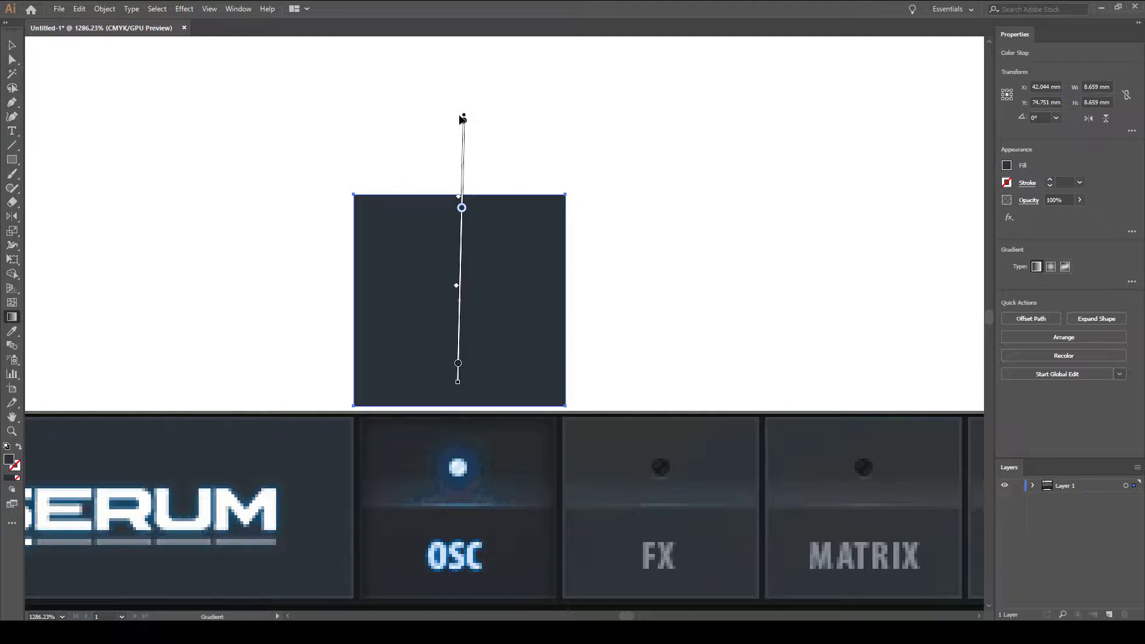
pyautogui.moveTo(463, 119)
pyautogui.mouseDown()
pyautogui.moveTo(471, 133)
pyautogui.moveTo(463, 124)
pyautogui.mouseUp()
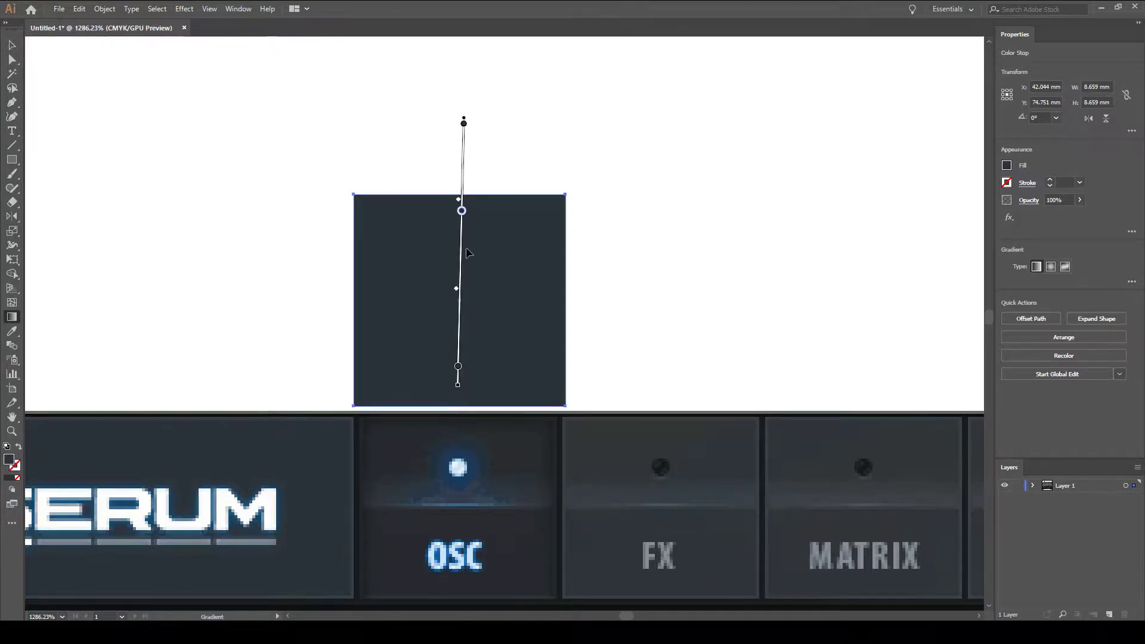
pyautogui.moveTo(461, 211); pyautogui.dragTo(479, 213)
pyautogui.moveTo(464, 124)
pyautogui.mouseDown()
pyautogui.moveTo(476, 130)
pyautogui.moveTo(470, 141)
pyautogui.moveTo(464, 117)
pyautogui.mouseUp()
pyautogui.moveTo(468, 288); pyautogui.dragTo(470, 307)
pyautogui.moveTo(464, 134)
pyautogui.mouseDown()
pyautogui.moveTo(503, 148)
pyautogui.moveTo(462, 128)
pyautogui.moveTo(473, 128)
pyautogui.moveTo(463, 146)
pyautogui.mouseUp()
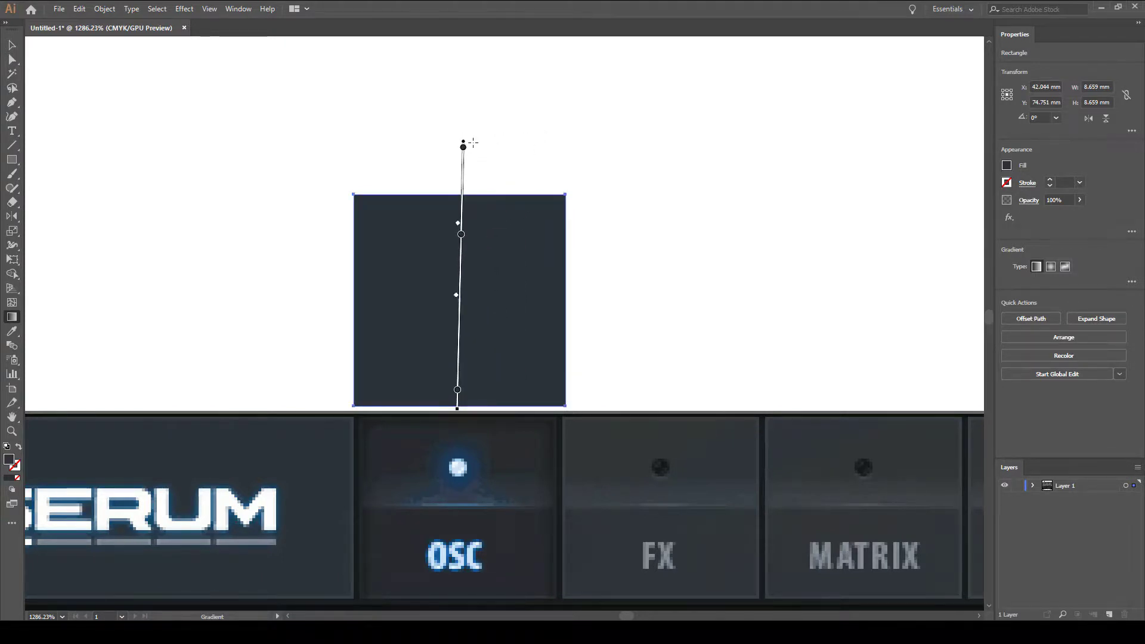
# Redraw the gradient near-vertically from just above the square to near its lower edge and remove the middle stop
pyautogui.moveTo(458, 177); pyautogui.dragTo(460, 395)
pyautogui.click(458, 190)
pyautogui.moveTo(459, 190)
pyautogui.mouseDown()
pyautogui.moveTo(478, 253)
pyautogui.moveTo(473, 185)
pyautogui.mouseUp()
pyautogui.moveTo(464, 352); pyautogui.dragTo(468, 272)
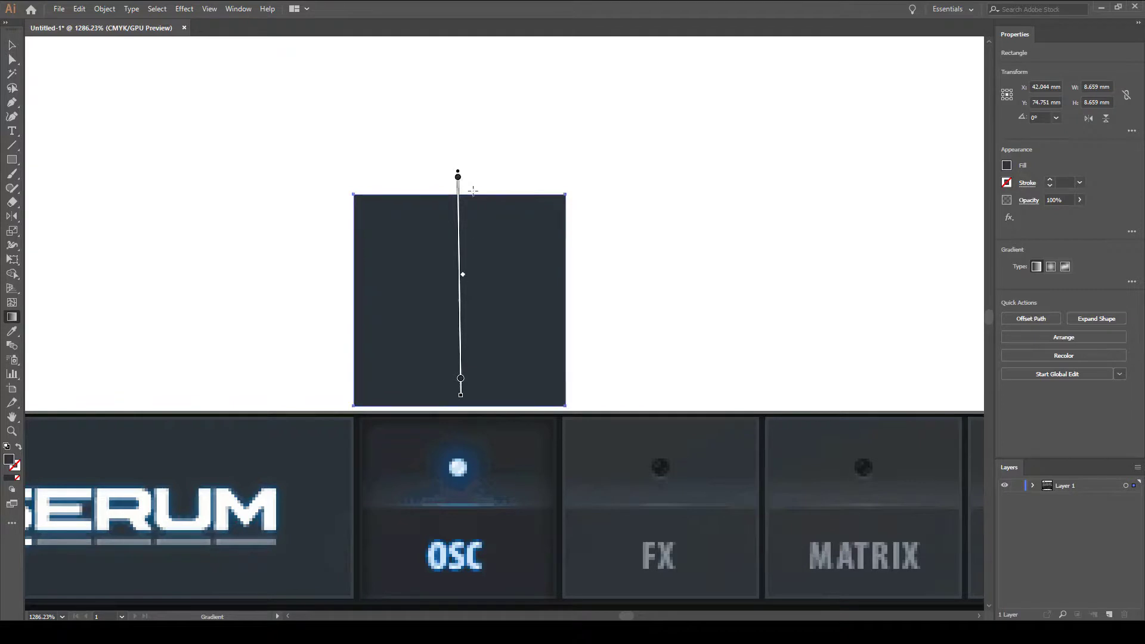
# Switch to Photoshop, hide the Gradient Overlay effect on the Rectangle 1 layer and select that layer
pyautogui.moveTo(456, 172); pyautogui.dragTo(458, 182)
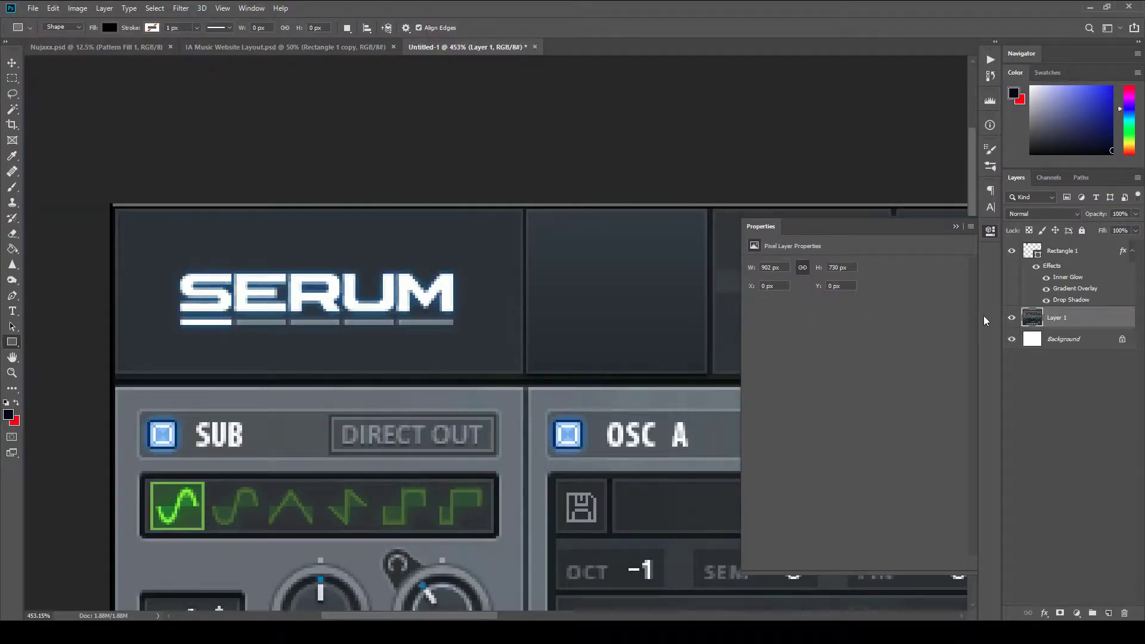
pyautogui.click(1045, 291)
pyautogui.click(1067, 251)
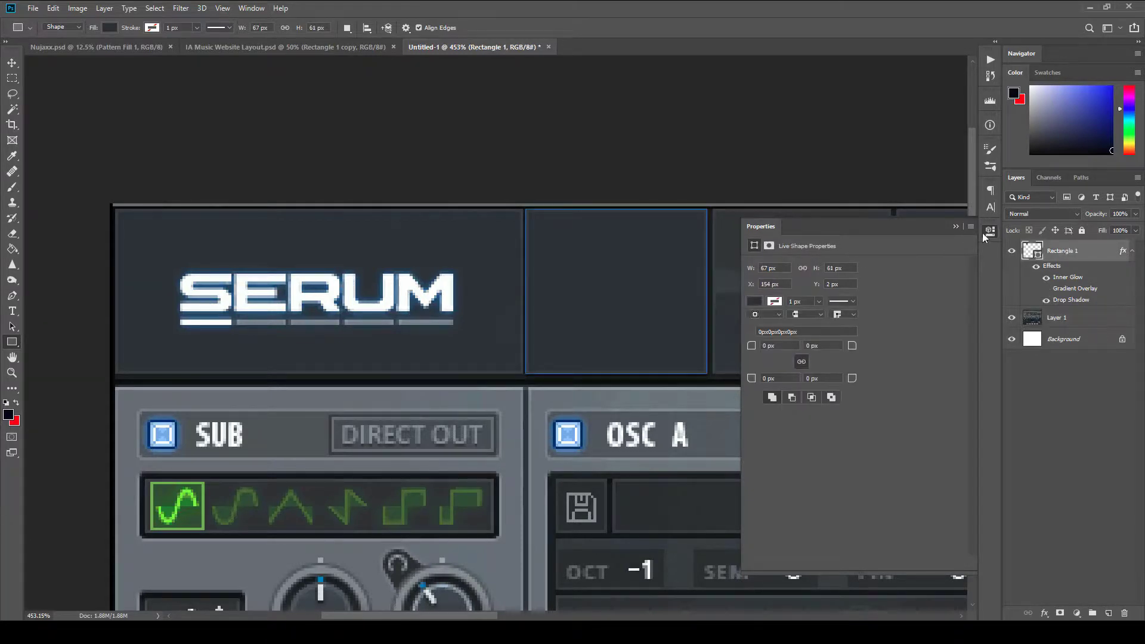
pyautogui.click(985, 232)
# Add a linear gradient fill layer at 90° above Rectangle 1 and clip it to the rectangle
pyautogui.rightClick(12, 249)
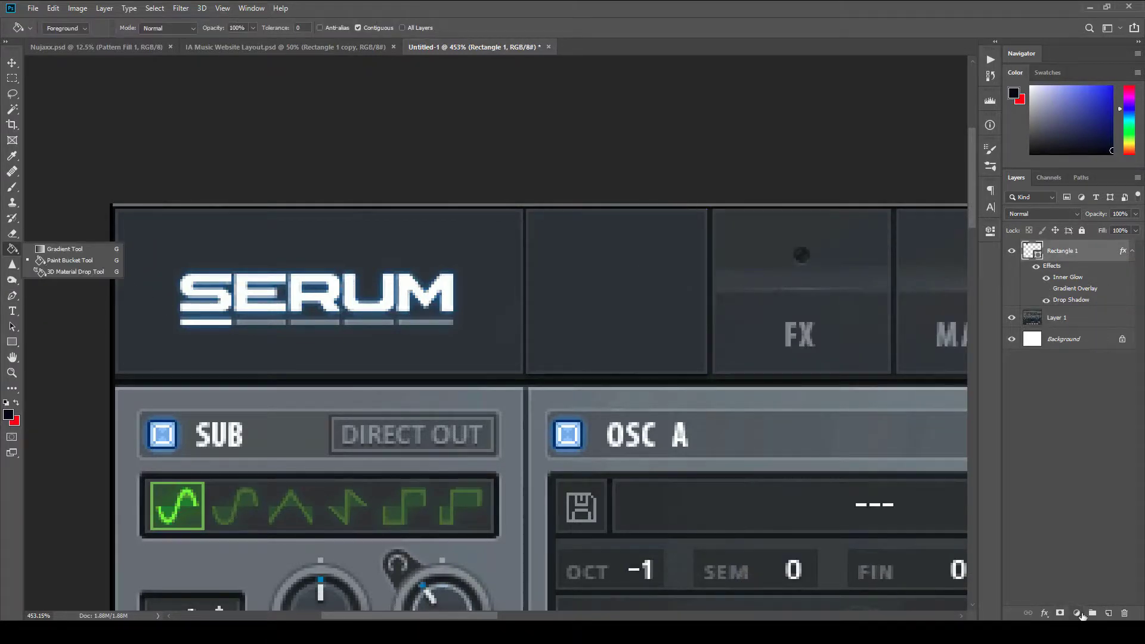
pyautogui.click(60, 261)
pyautogui.click(1077, 613)
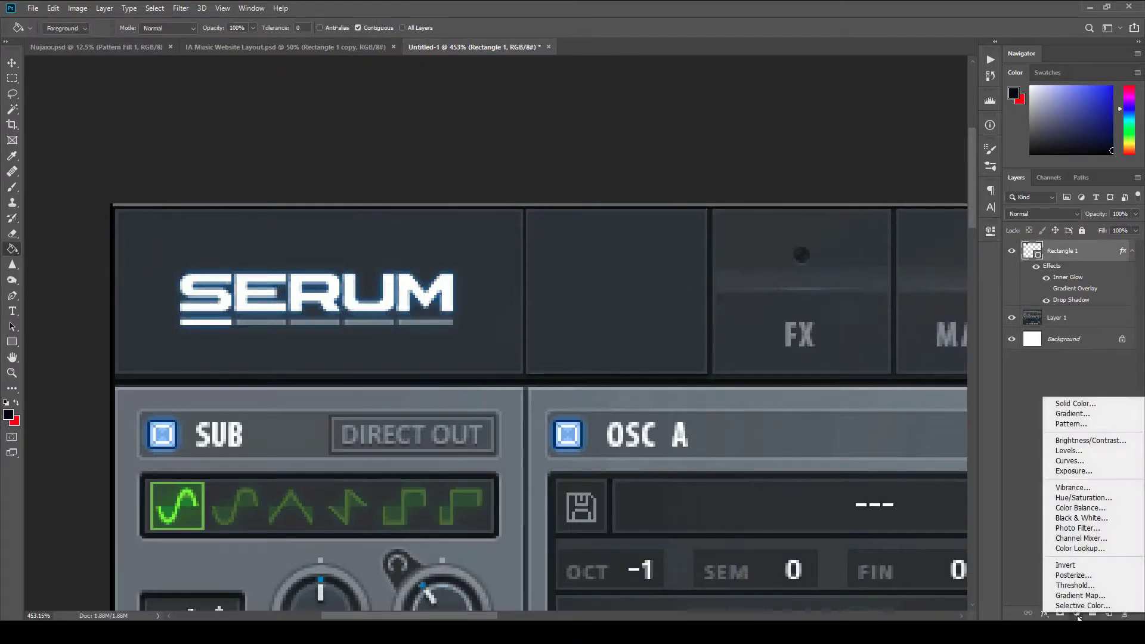
pyautogui.click(1088, 416)
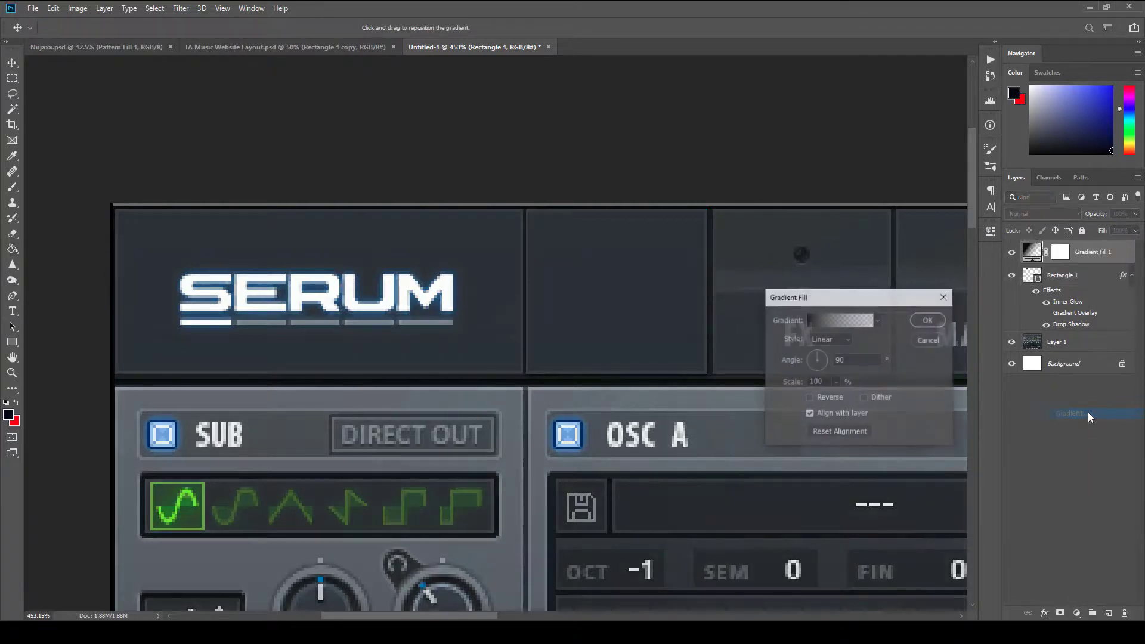
pyautogui.press('Return')
pyautogui.keyDown('alt'); pyautogui.click(1087, 262); pyautogui.keyUp('alt')
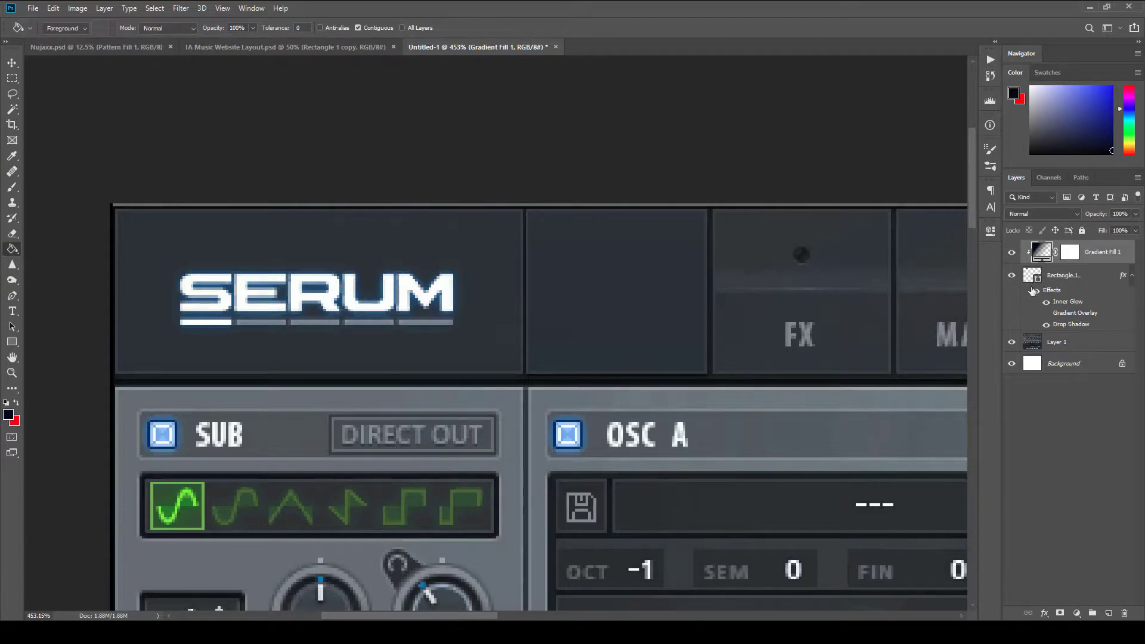
# Try the Black, White preset with a 96.66° angle and 20% scale on the gradient fill, then delete the fill layer
pyautogui.doubleClick(1043, 252)
pyautogui.click(859, 311)
pyautogui.click(825, 183)
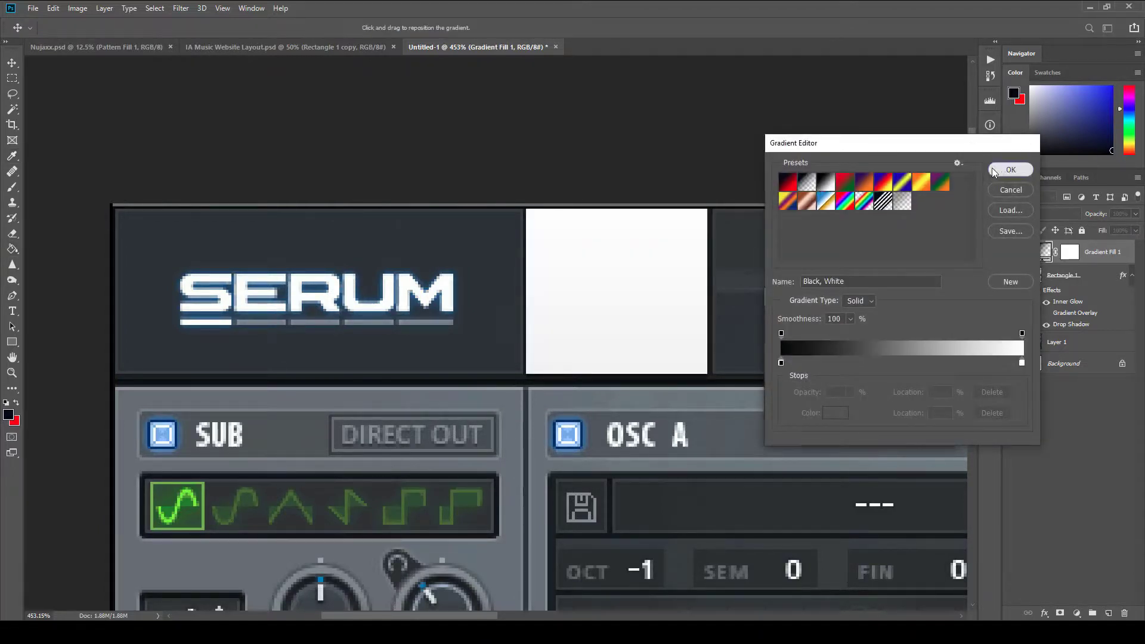
pyautogui.click(1010, 169)
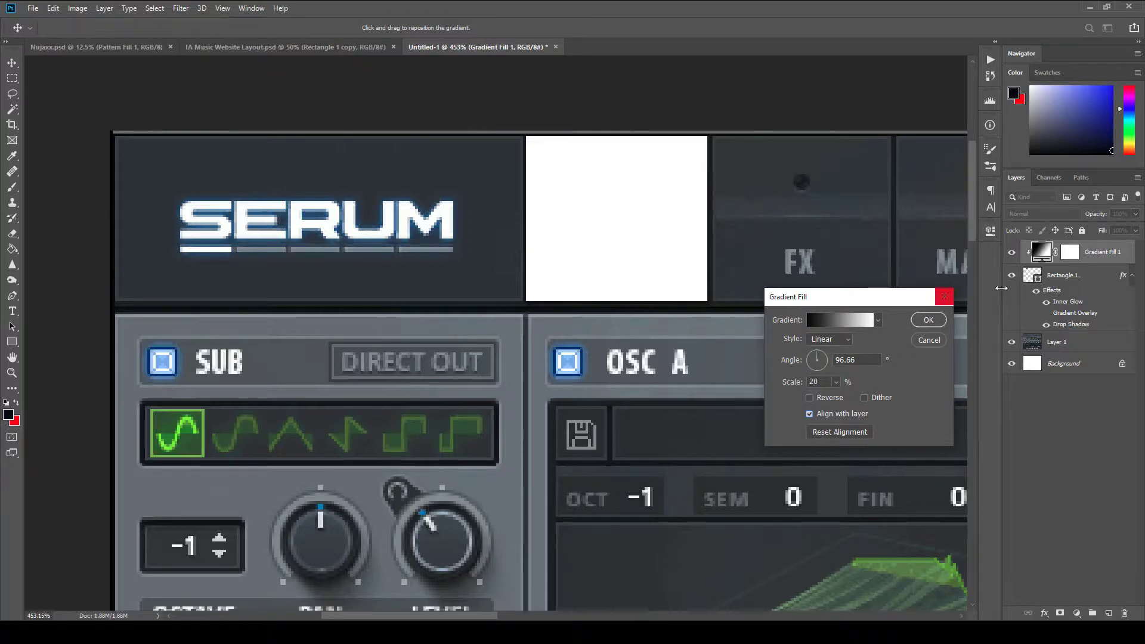
pyautogui.click(928, 339)
pyautogui.press('Delete')
# Add a black-to-white linear gradient fill layer at 90° and 100% scale, reposition its gradient and clip it to Rectangle 1
pyautogui.click(1077, 613)
pyautogui.click(1098, 412)
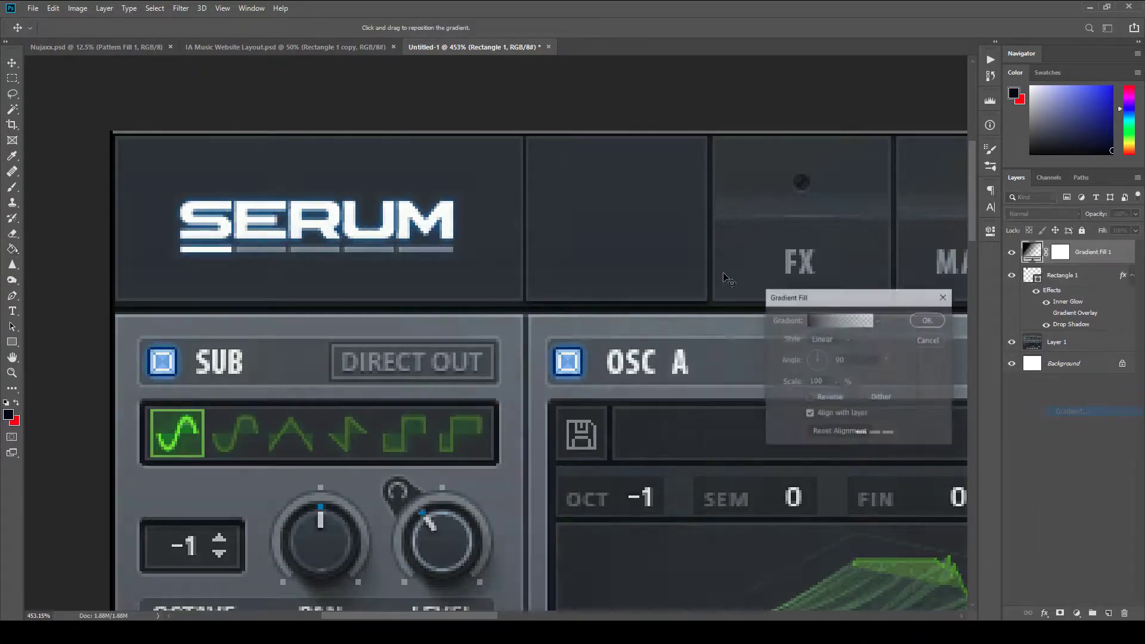
pyautogui.moveTo(712, 301); pyautogui.dragTo(406, 236)
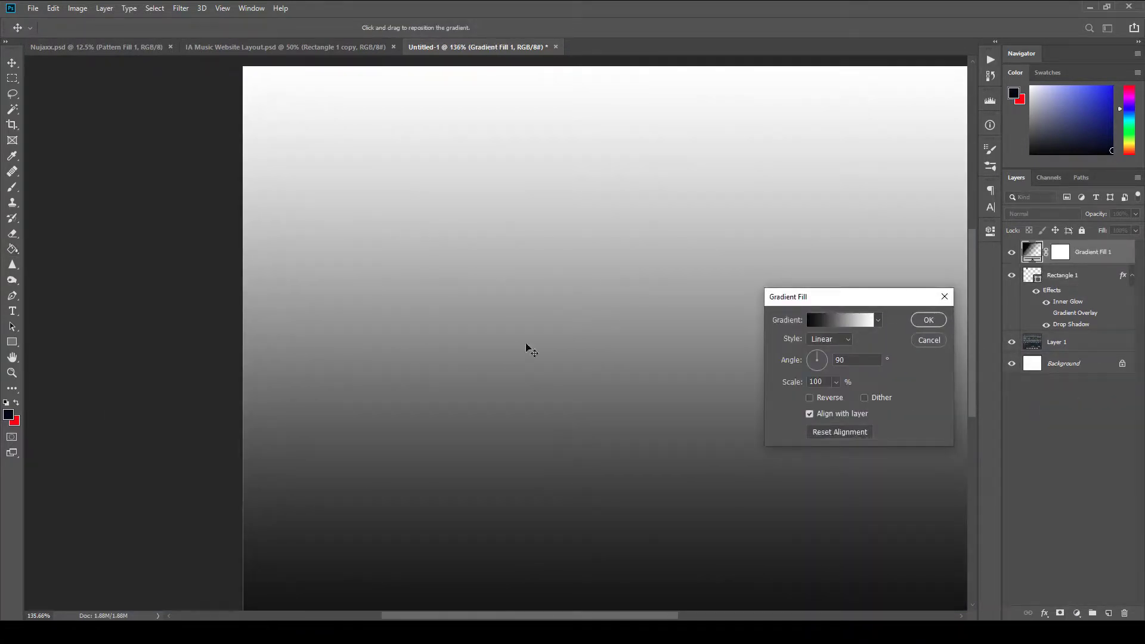
pyautogui.moveTo(693, 447); pyautogui.dragTo(419, 132)
pyautogui.moveTo(791, 382); pyautogui.dragTo(744, 391)
pyautogui.moveTo(587, 293); pyautogui.dragTo(577, 366)
pyautogui.click(928, 322)
pyautogui.keyDown('alt'); pyautogui.click(1086, 263); pyautogui.keyUp('alt')
# Try changing the angle of the gradient fill clipped to the OSC tab rectangle
pyautogui.moveTo(470, 153); pyautogui.dragTo(641, 367)
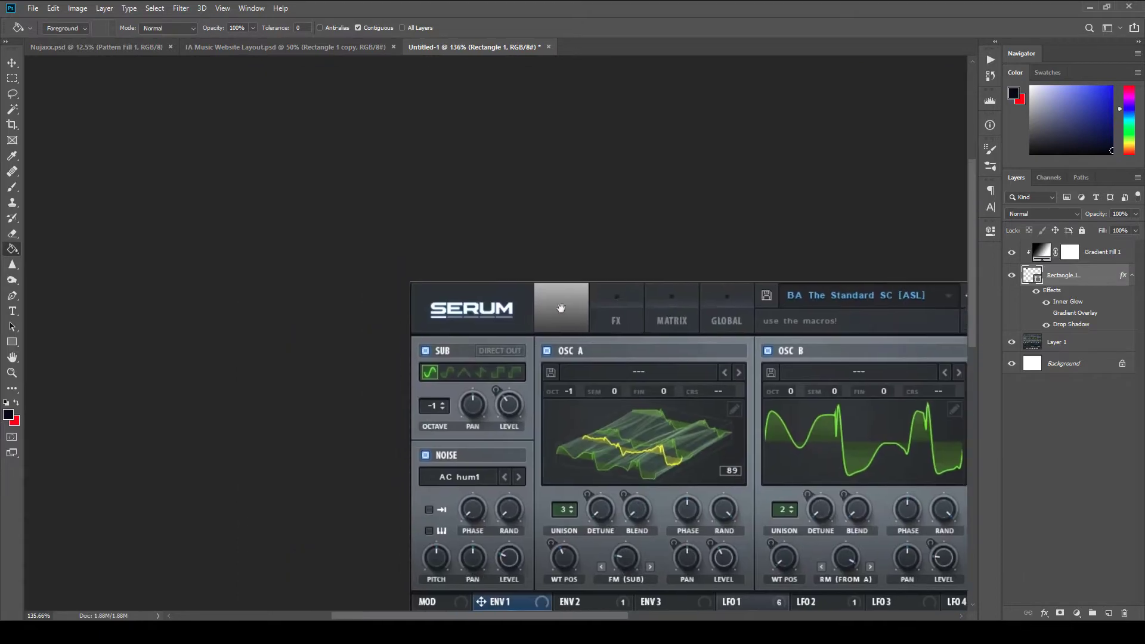
pyautogui.moveTo(554, 301); pyautogui.dragTo(680, 205)
pyautogui.moveTo(801, 353); pyautogui.dragTo(580, 213)
pyautogui.moveTo(622, 249); pyautogui.dragTo(568, 316)
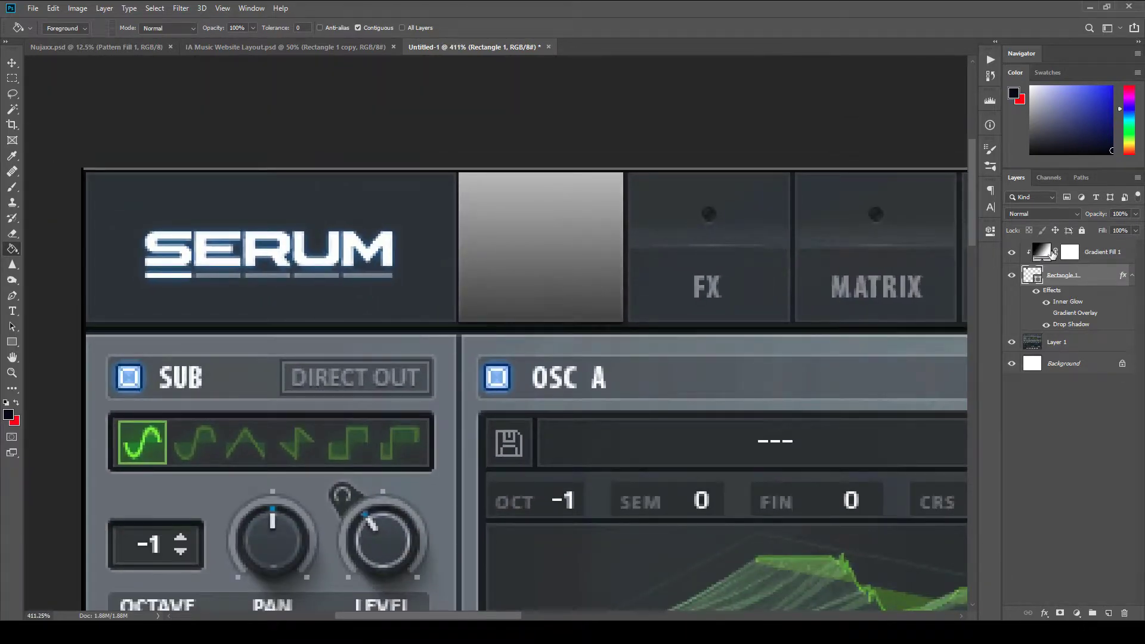
pyautogui.click(1051, 263)
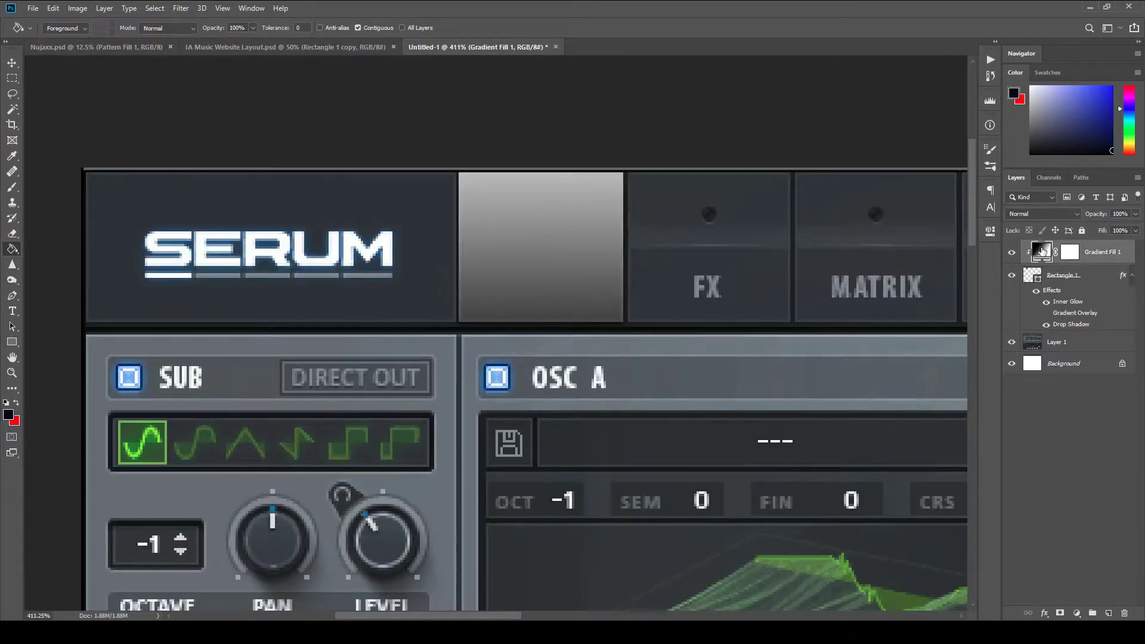
pyautogui.doubleClick(1042, 250)
pyautogui.moveTo(826, 358); pyautogui.dragTo(815, 358)
pyautogui.press('Escape')
# Activate the Gradient tool, hide the gradient fill layer and select the Rectangle 1 layer
pyautogui.press('g')
pyautogui.rightClick(17, 249)
pyautogui.click(53, 249)
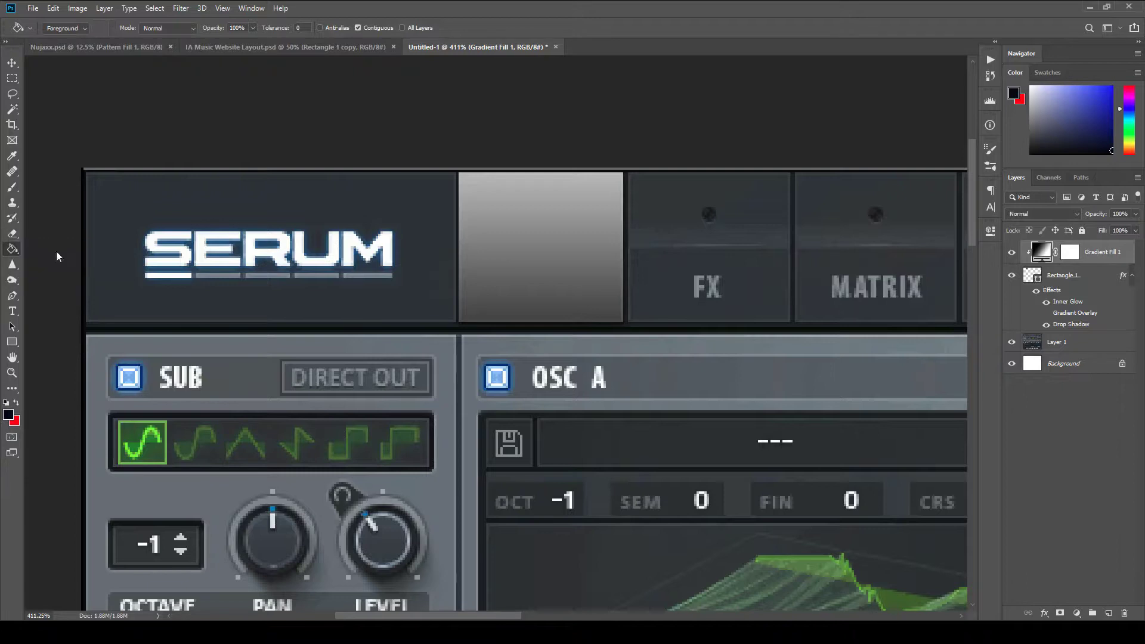
pyautogui.click(1011, 253)
pyautogui.click(1080, 276)
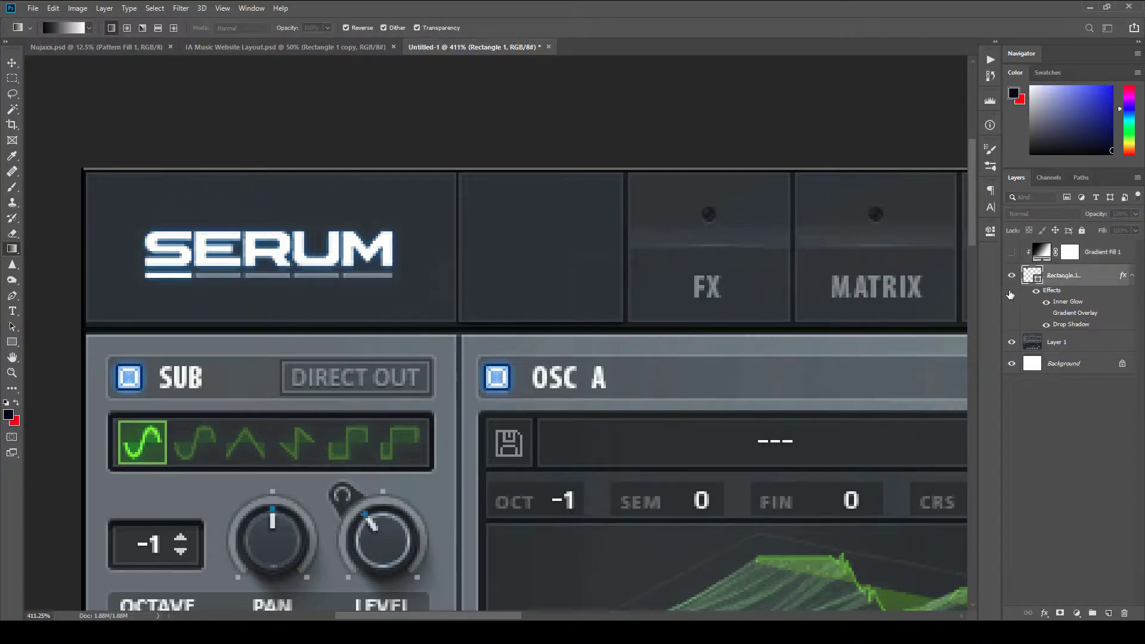
# Add an empty layer clipped to Rectangle 1 and draw a long diagonal black-and-white gradient across it
pyautogui.hotkey('ctrl', 'shift', 'alt', 'n')
pyautogui.moveTo(534, 299); pyautogui.dragTo(549, 390)
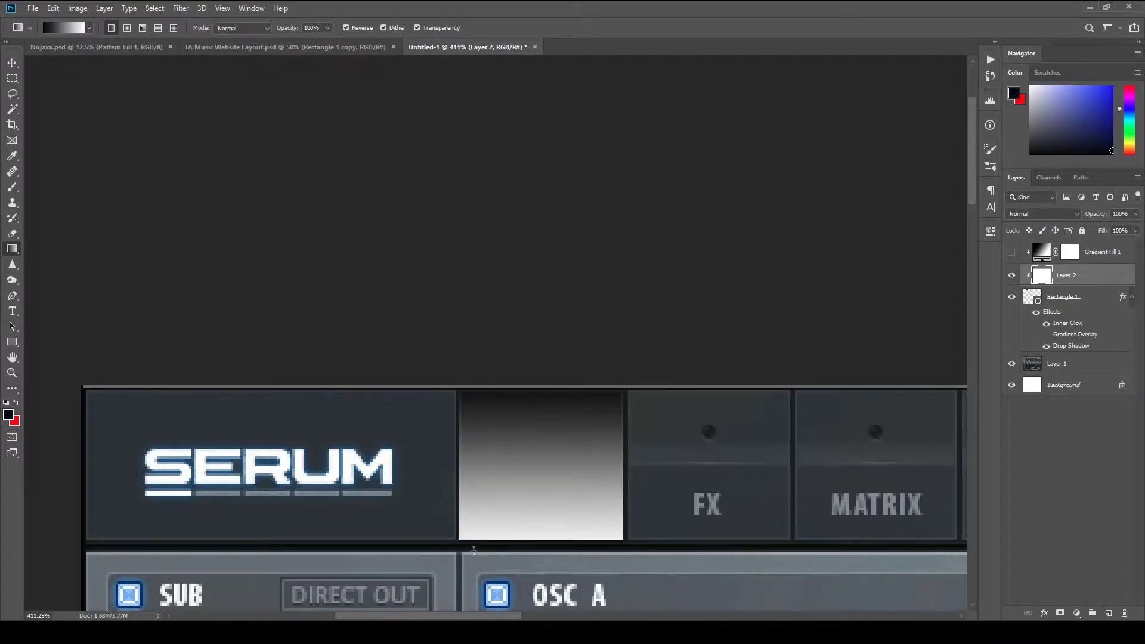
pyautogui.moveTo(473, 550); pyautogui.dragTo(892, 94)
# Try free-transforming the layer that holds the drawn gradient
pyautogui.hotkey('ctrl', 't')
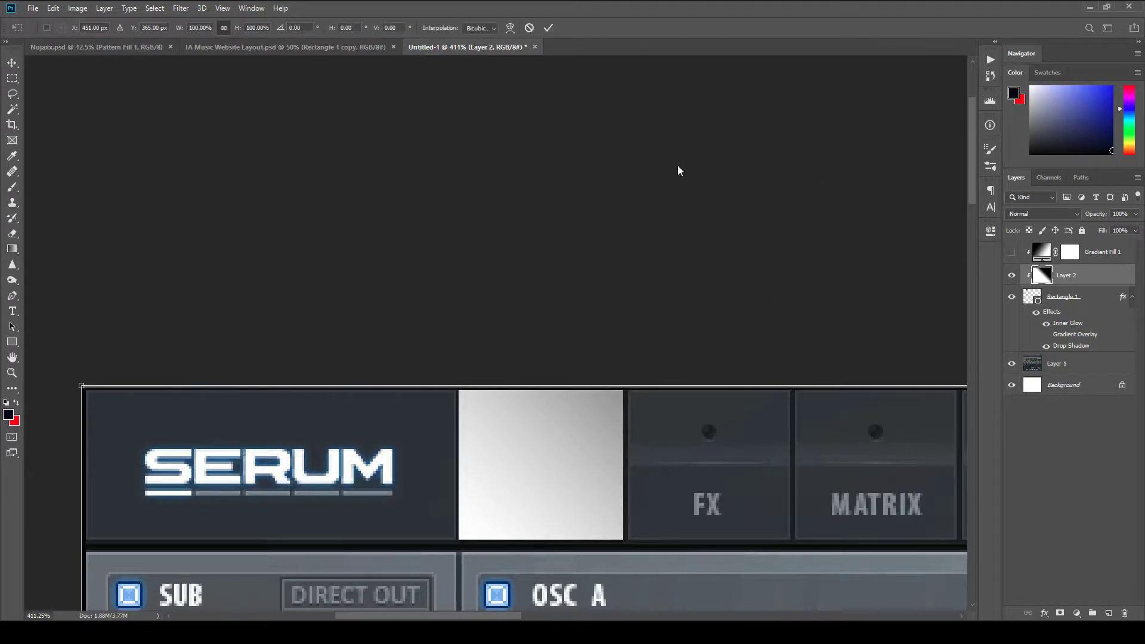
pyautogui.moveTo(752, 213); pyautogui.dragTo(340, 252)
pyautogui.press('Escape')
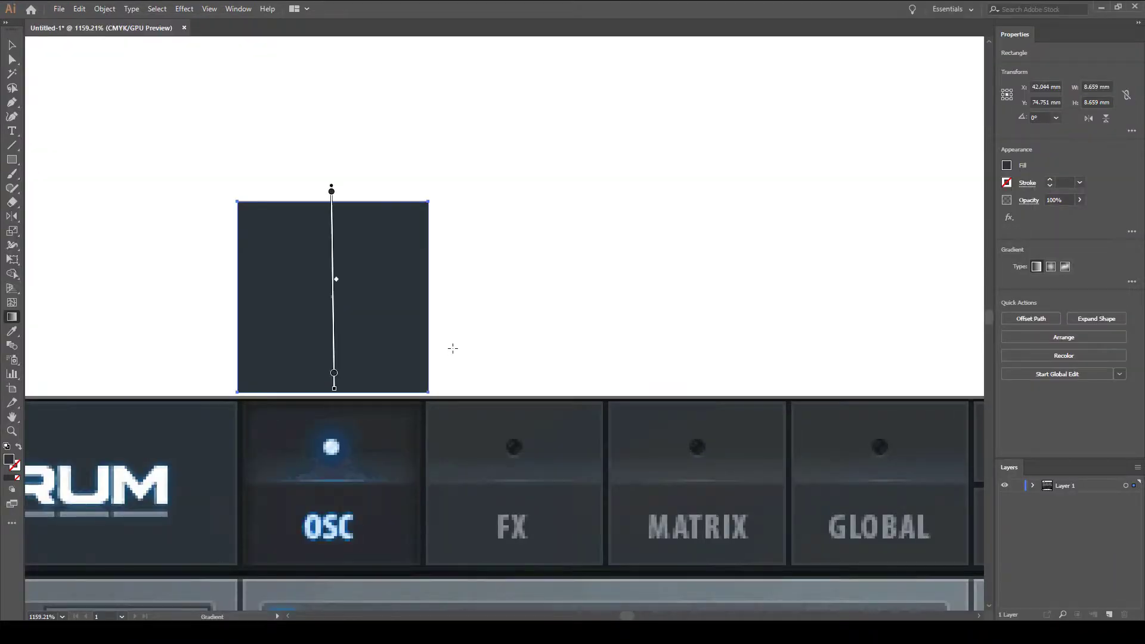
# Switch to Illustrator, remove the existing square and draw a new square about 7.7 mm wide above the OSC tab
pyautogui.moveTo(453, 348); pyautogui.dragTo(488, 356)
pyautogui.moveTo(400, 333); pyautogui.dragTo(462, 319)
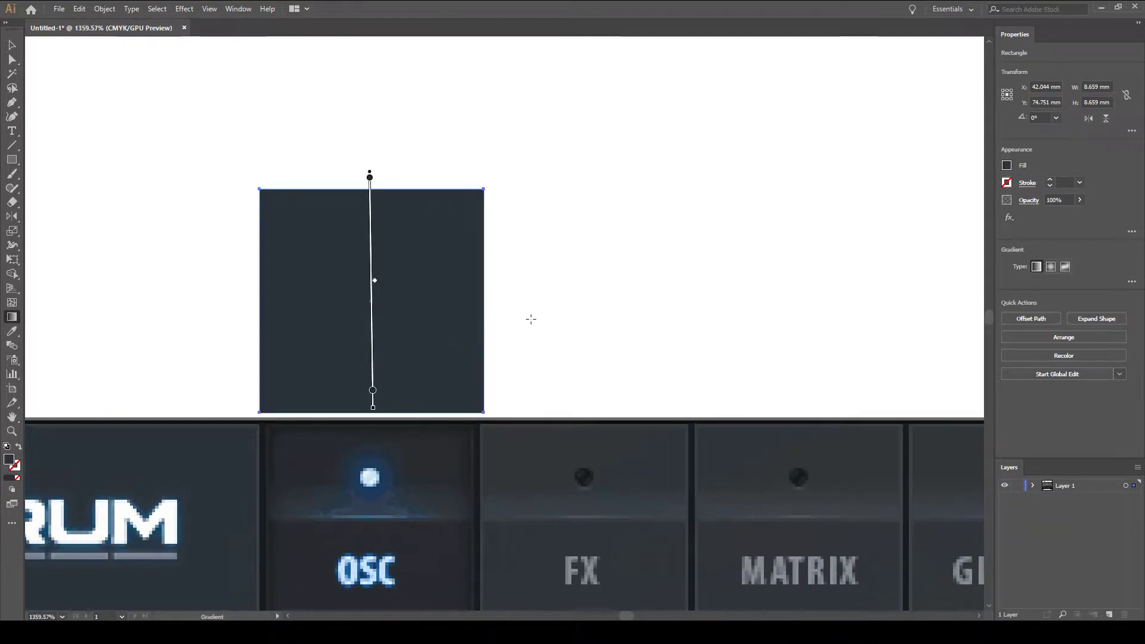
pyautogui.hotkey('ctrl', 'z')
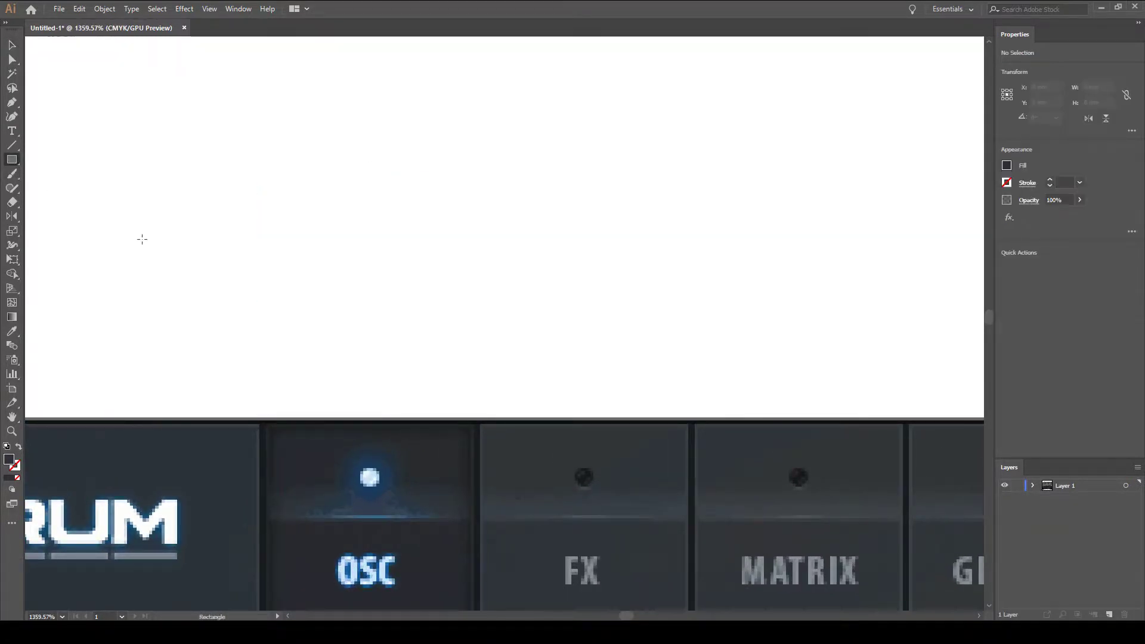
pyautogui.moveTo(251, 203); pyautogui.dragTo(414, 364)
pyautogui.moveTo(416, 364); pyautogui.dragTo(448, 398)
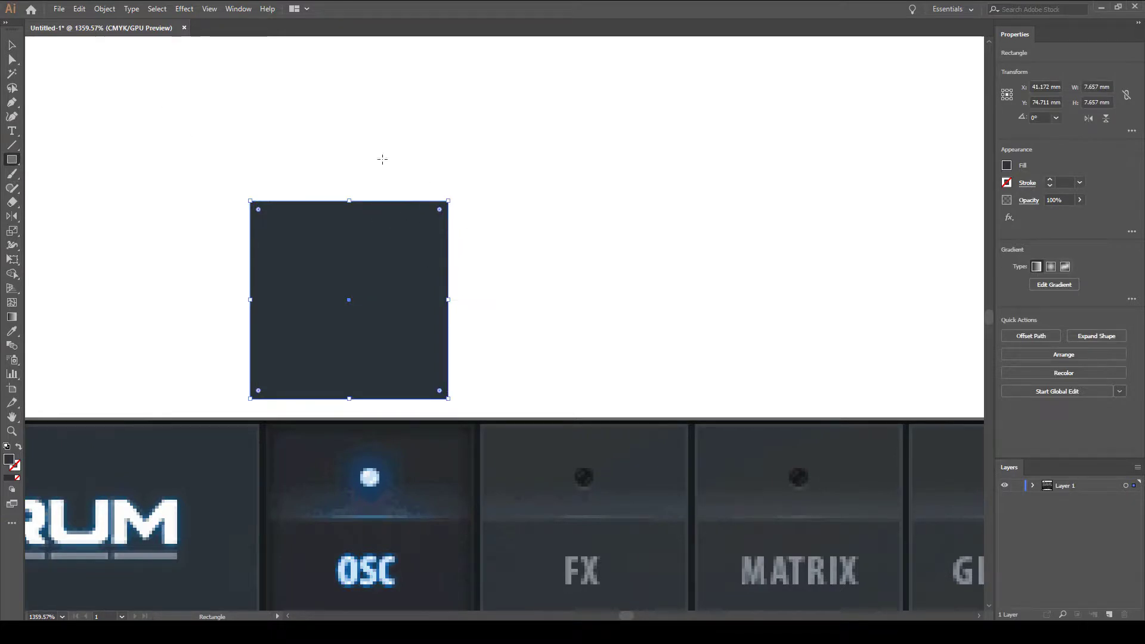
# Try drawing several overlapping rectangles beside the square and rotate one of them
pyautogui.moveTo(371, 148); pyautogui.dragTo(668, 444)
pyautogui.moveTo(490, 113); pyautogui.dragTo(603, 244)
pyautogui.moveTo(533, 84); pyautogui.dragTo(747, 277)
pyautogui.moveTo(715, 77); pyautogui.dragTo(836, 236)
pyautogui.moveTo(822, 189); pyautogui.dragTo(920, 312)
pyautogui.moveTo(928, 255); pyautogui.dragTo(930, 303)
pyautogui.moveTo(696, 138); pyautogui.dragTo(637, 303)
pyautogui.moveTo(546, 186)
pyautogui.mouseDown()
pyautogui.moveTo(454, 268)
pyautogui.moveTo(278, 271)
pyautogui.mouseUp()
pyautogui.moveTo(337, 220); pyautogui.dragTo(429, 188)
# Undo the extra rectangles and their transformations back to the single square
pyautogui.hotkey('ctrl', 'z')
pyautogui.hotkey('ctrl', 'z')
pyautogui.hotkey('ctrl', 'z')
pyautogui.hotkey('ctrl', 'z')
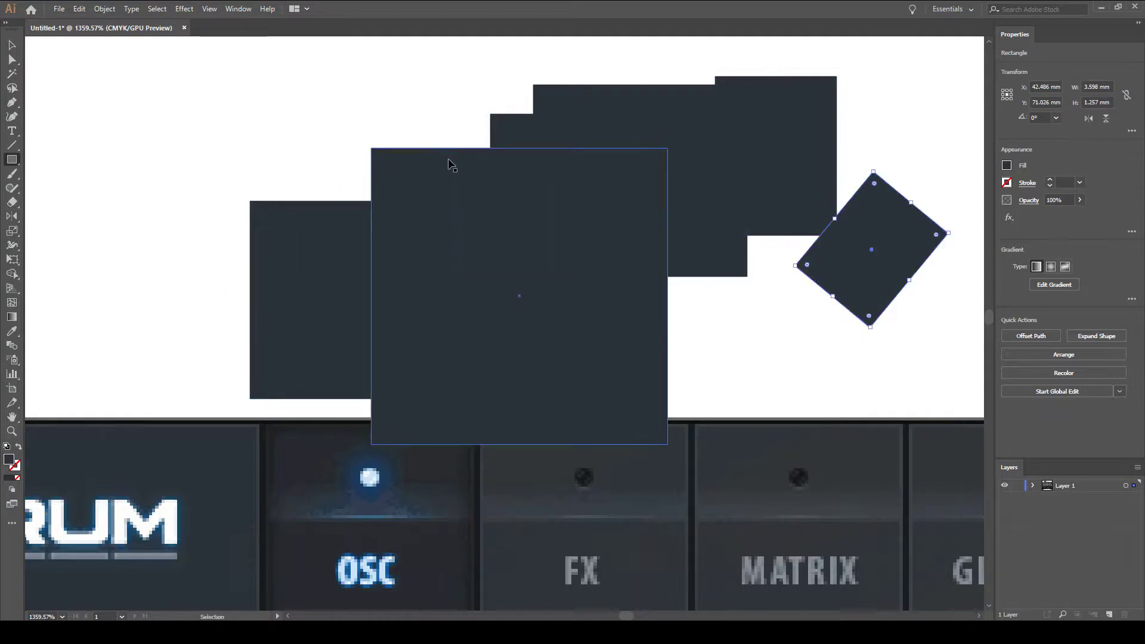
pyautogui.hotkey('ctrl', 'z')
pyautogui.hotkey('ctrl', 'z')
pyautogui.hotkey('ctrl', 'z')
pyautogui.hotkey('ctrl', 'z')
pyautogui.hotkey('ctrl', 'z')
pyautogui.hotkey('ctrl', 'z')
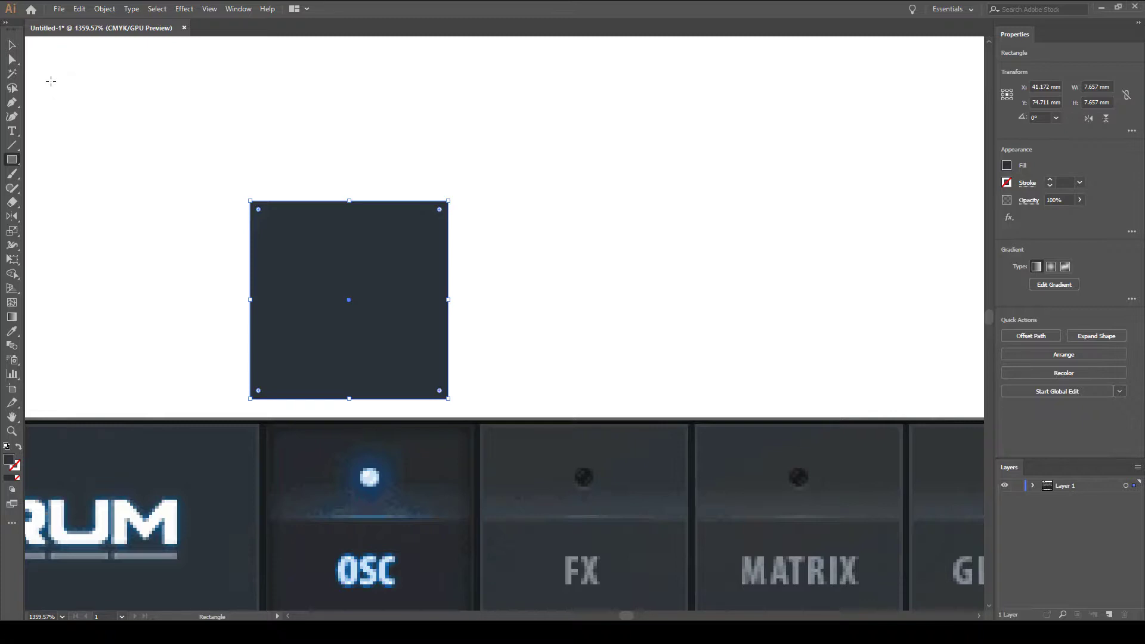
# Round all corners of the square very slightly
pyautogui.scroll(1, 166, 181)
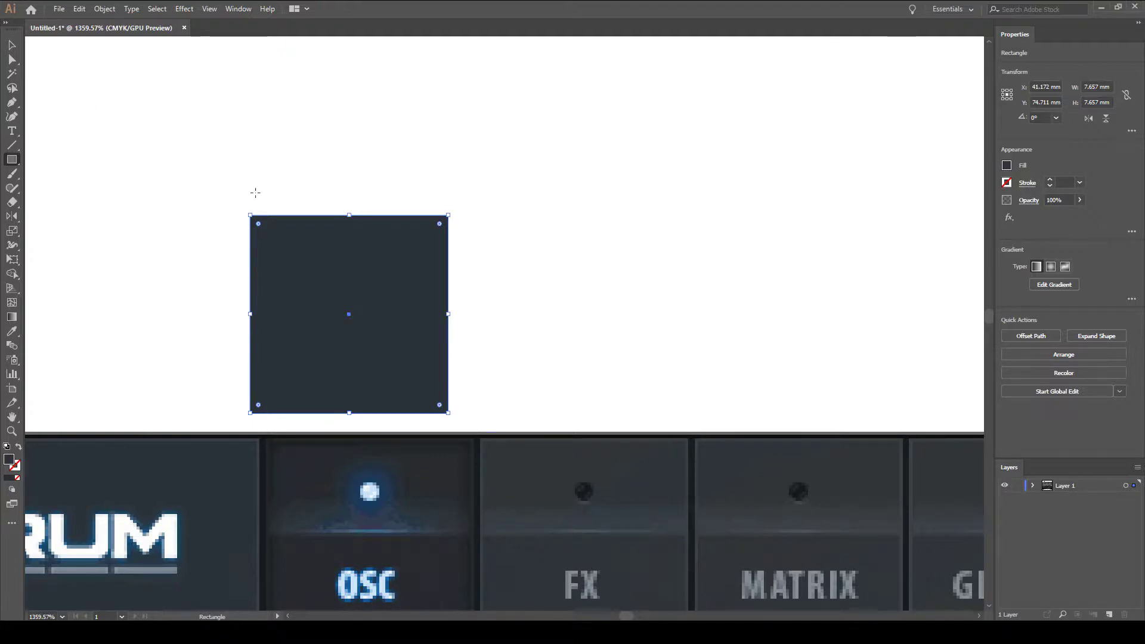
pyautogui.click(12, 44)
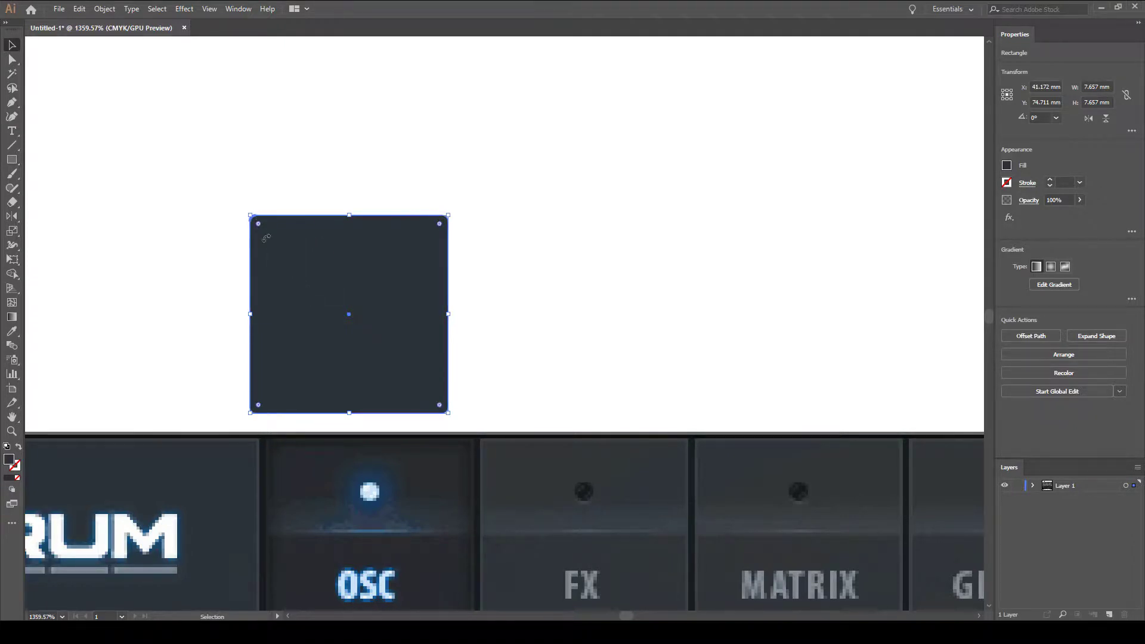
pyautogui.moveTo(258, 225)
pyautogui.mouseDown()
pyautogui.moveTo(268, 235)
pyautogui.moveTo(257, 224)
pyautogui.mouseUp()
pyautogui.moveTo(258, 224); pyautogui.dragTo(254, 219)
# Redraw the square's gradient as a straight vertical line between its upper and lower edges
pyautogui.click(11, 317)
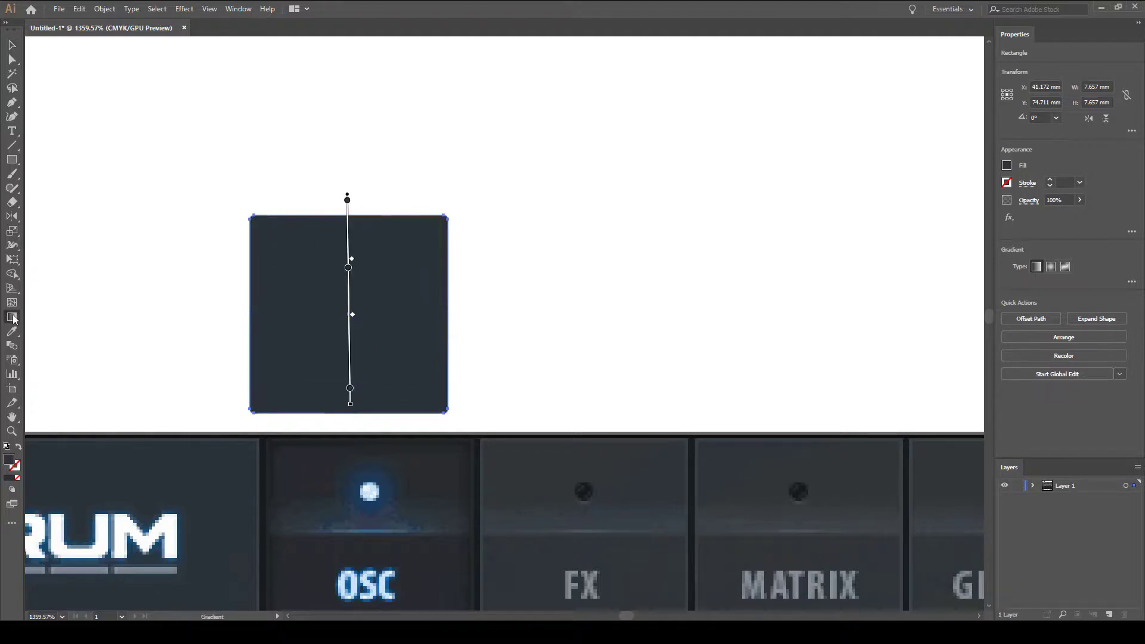
pyautogui.moveTo(370, 392)
pyautogui.mouseDown()
pyautogui.moveTo(353, 266)
pyautogui.moveTo(373, 159)
pyautogui.moveTo(173, 427)
pyautogui.mouseUp()
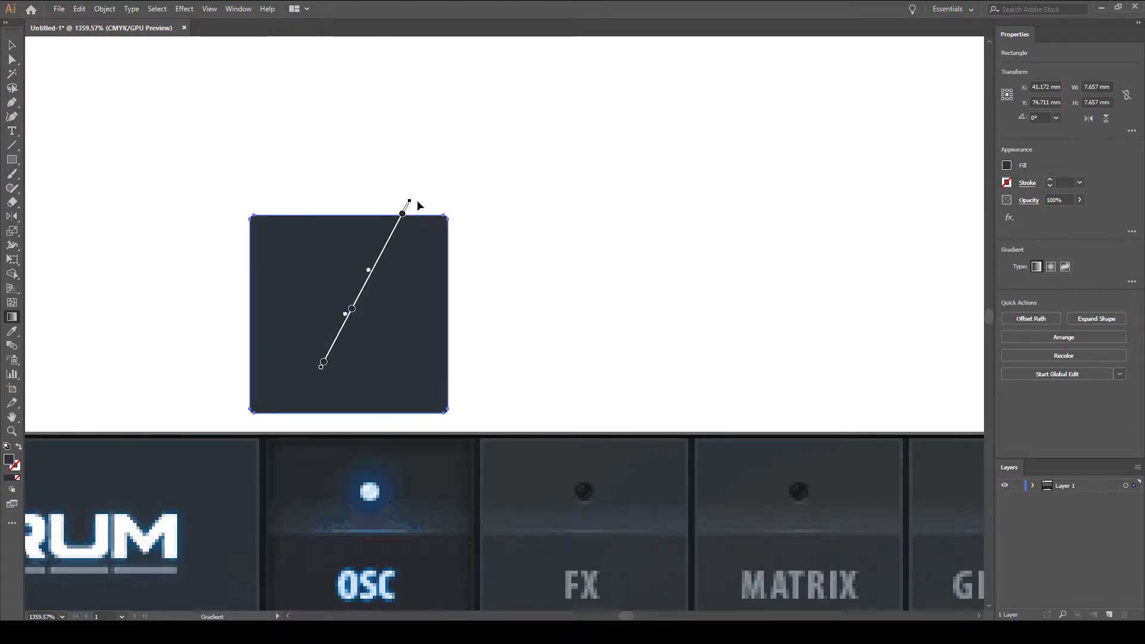
pyautogui.moveTo(409, 201)
pyautogui.mouseDown()
pyautogui.moveTo(301, 185)
pyautogui.moveTo(329, 180)
pyautogui.moveTo(320, 177)
pyautogui.moveTo(350, 224)
pyautogui.moveTo(342, 169)
pyautogui.moveTo(339, 227)
pyautogui.mouseUp()
pyautogui.moveTo(349, 368)
pyautogui.mouseDown()
pyautogui.moveTo(352, 422)
pyautogui.moveTo(351, 413)
pyautogui.mouseUp()
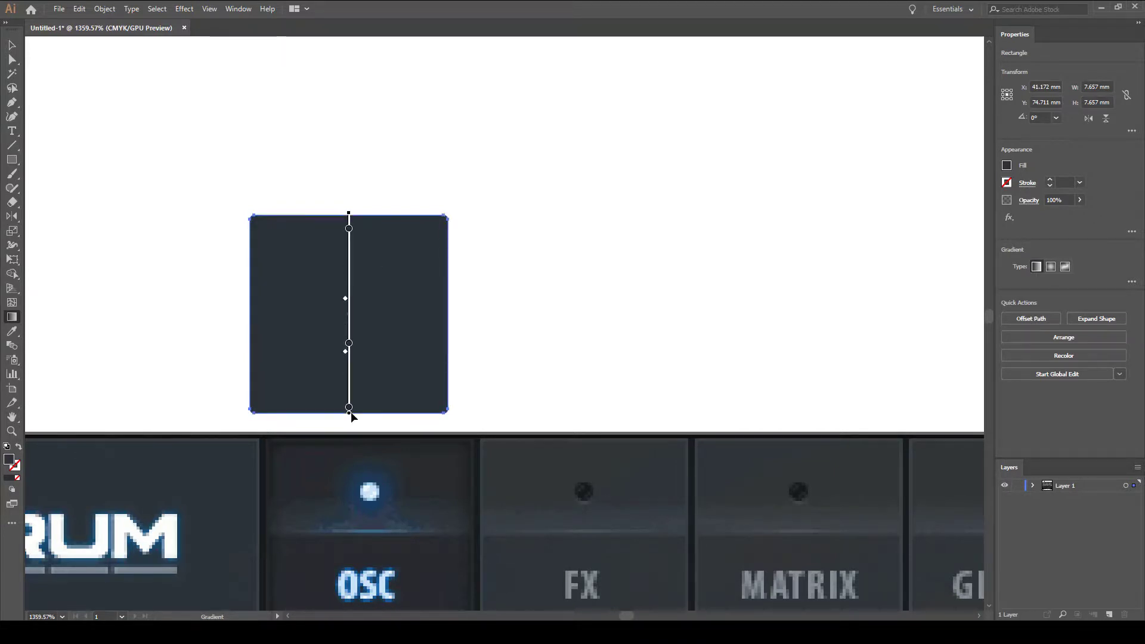
# Remove the gradient's middle stop and nudge the square slightly up and to the left
pyautogui.moveTo(349, 343); pyautogui.dragTo(349, 307)
pyautogui.press('Delete')
pyautogui.press('ctrl')
# Try redrawing the square's gradient as a short diagonal and as a short horizontal line, undoing each attempt
pyautogui.moveTo(365, 307)
pyautogui.mouseDown()
pyautogui.moveTo(402, 277)
pyautogui.moveTo(516, 250)
pyautogui.moveTo(337, 285)
pyautogui.moveTo(383, 290)
pyautogui.moveTo(377, 249)
pyautogui.mouseUp()
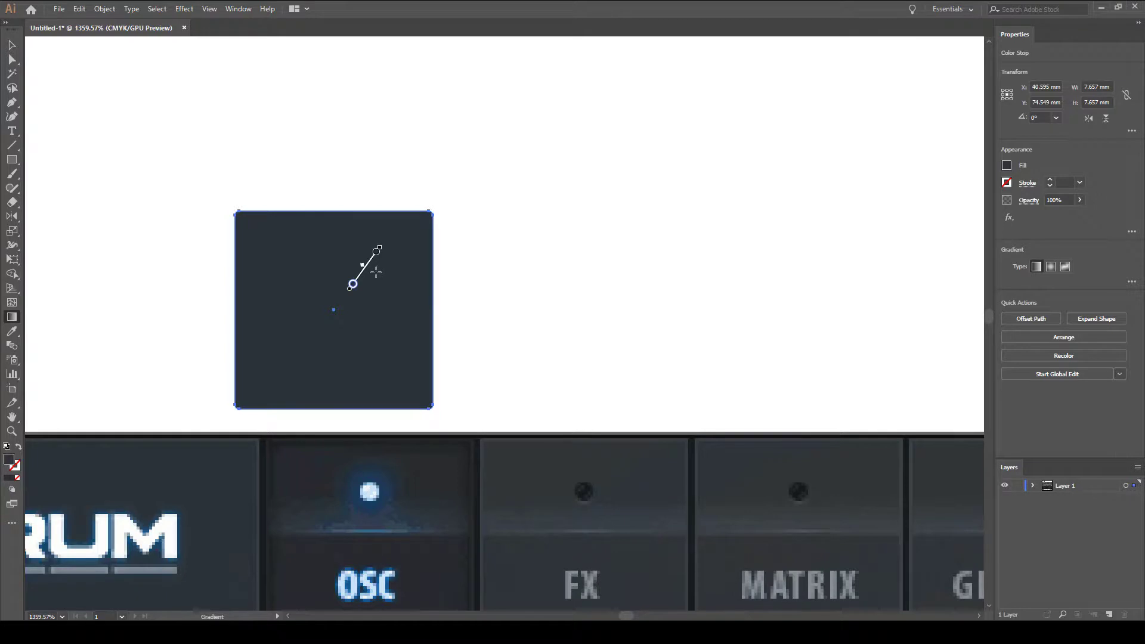
pyautogui.hotkey('ctrl', 'z')
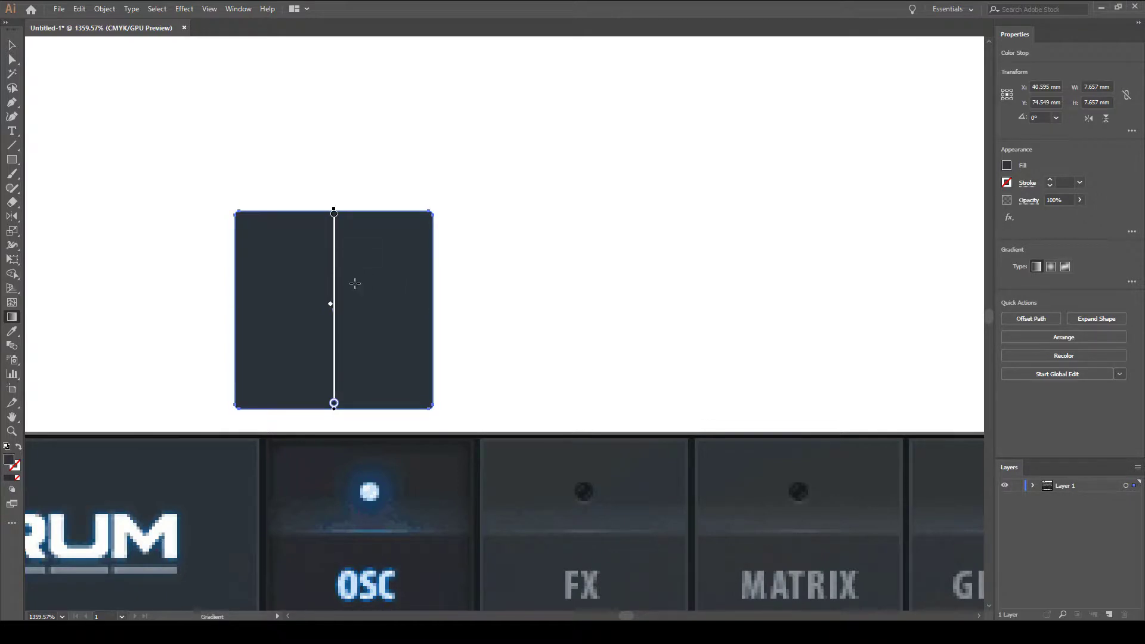
pyautogui.moveTo(345, 283); pyautogui.dragTo(409, 285)
pyautogui.hotkey('ctrl', 'z')
# Sample new colours from the reference artwork for the square's upper and lower gradient stops
pyautogui.doubleClick(333, 212)
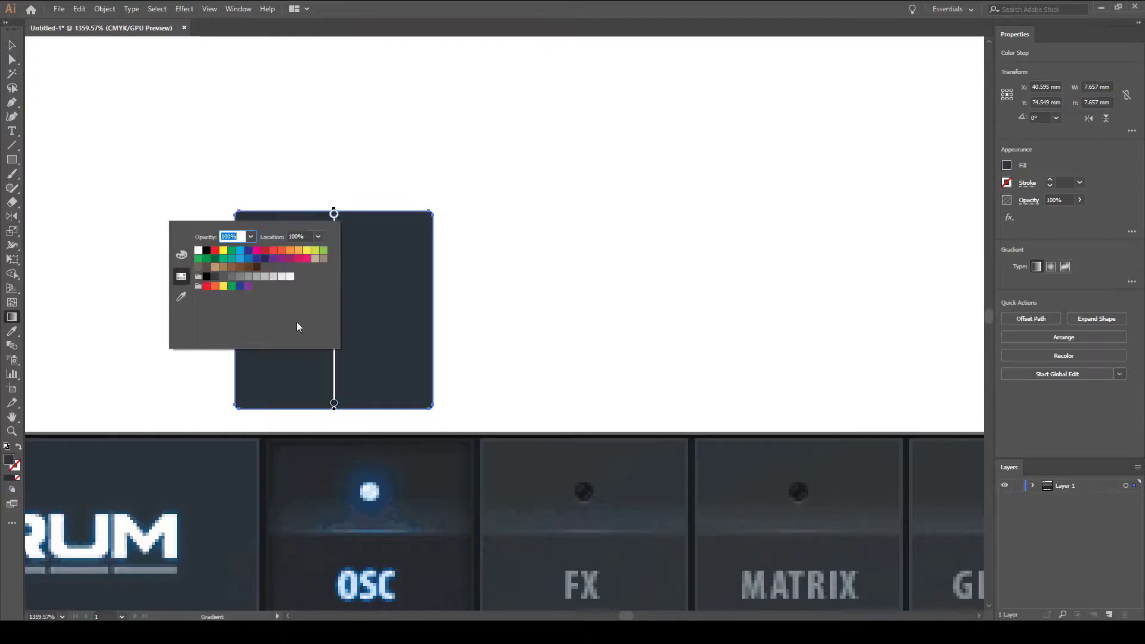
pyautogui.click(181, 297)
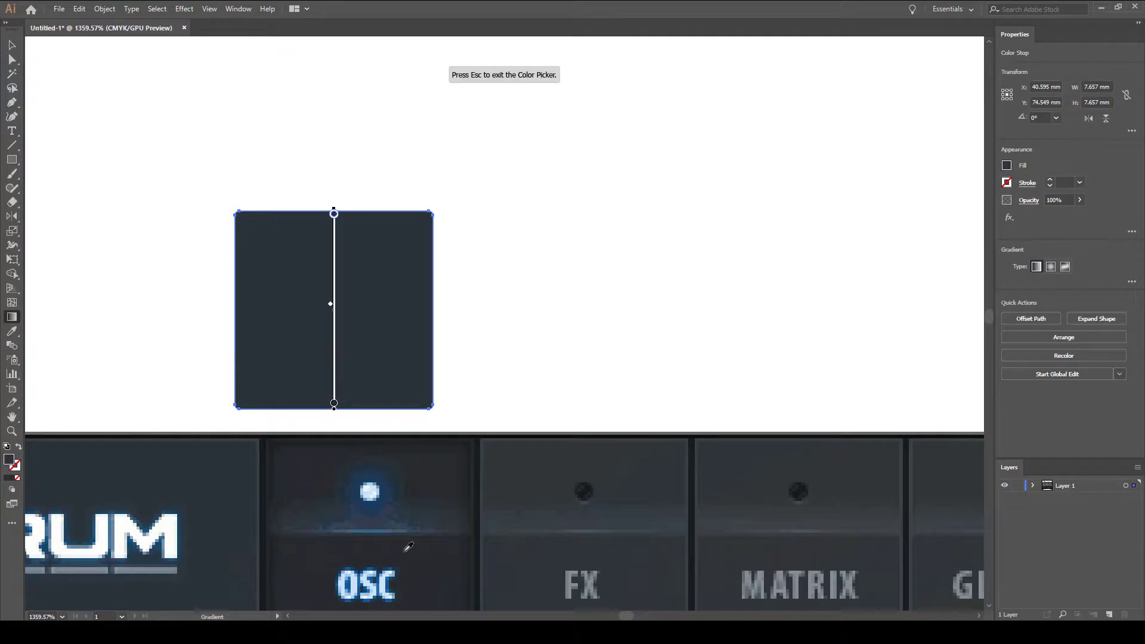
pyautogui.doubleClick(334, 403)
pyautogui.click(181, 490)
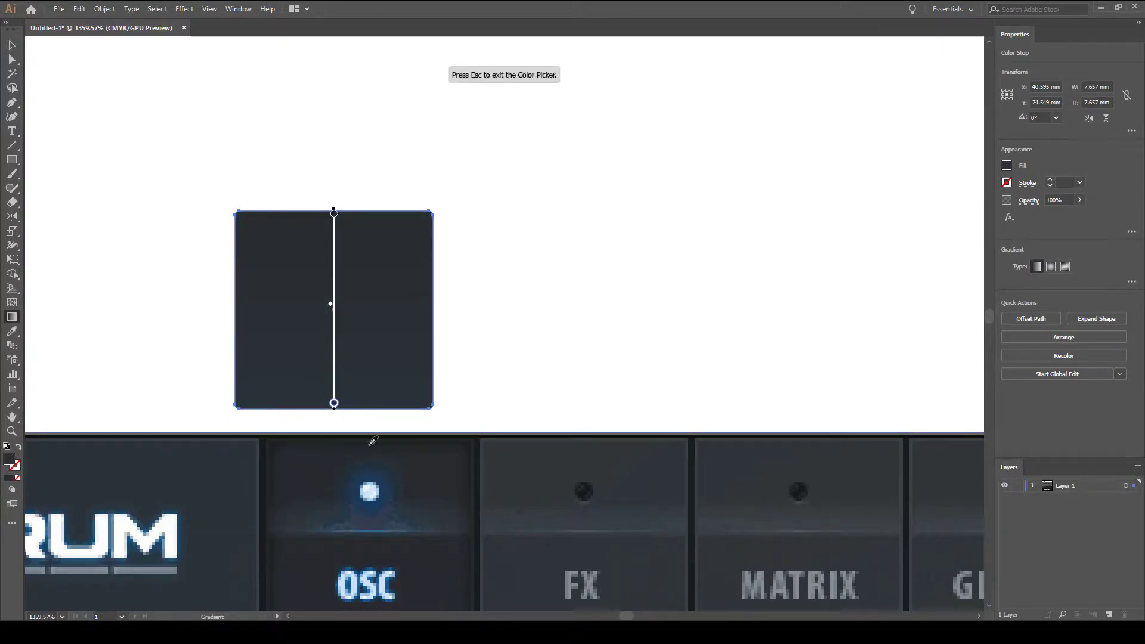
pyautogui.press('Escape')
pyautogui.press('v')
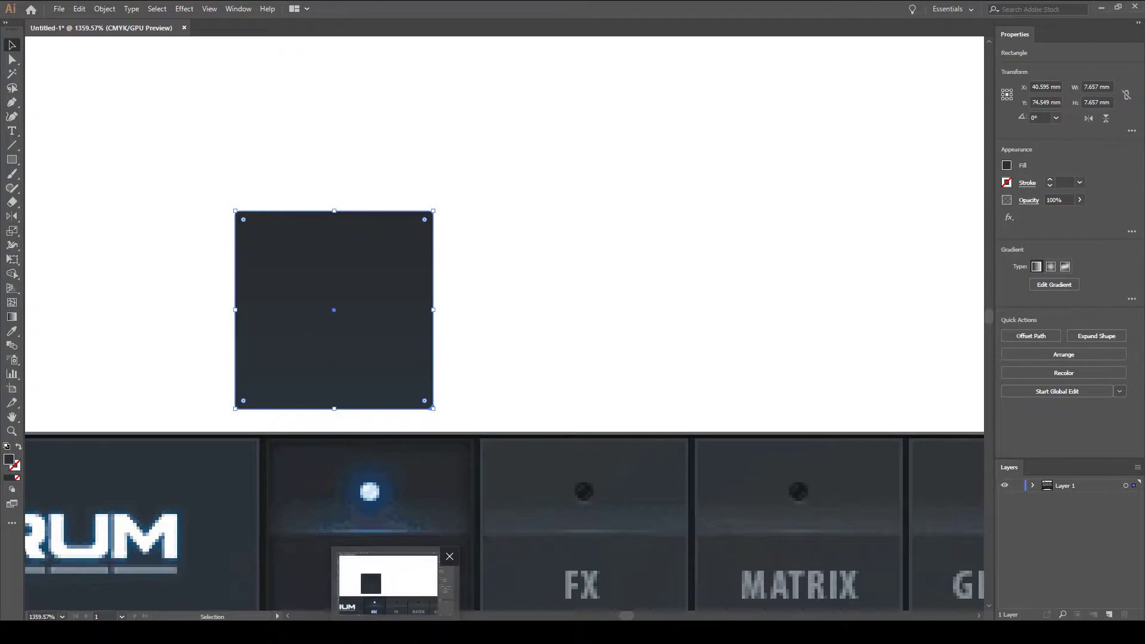
pyautogui.moveTo(462, 567)
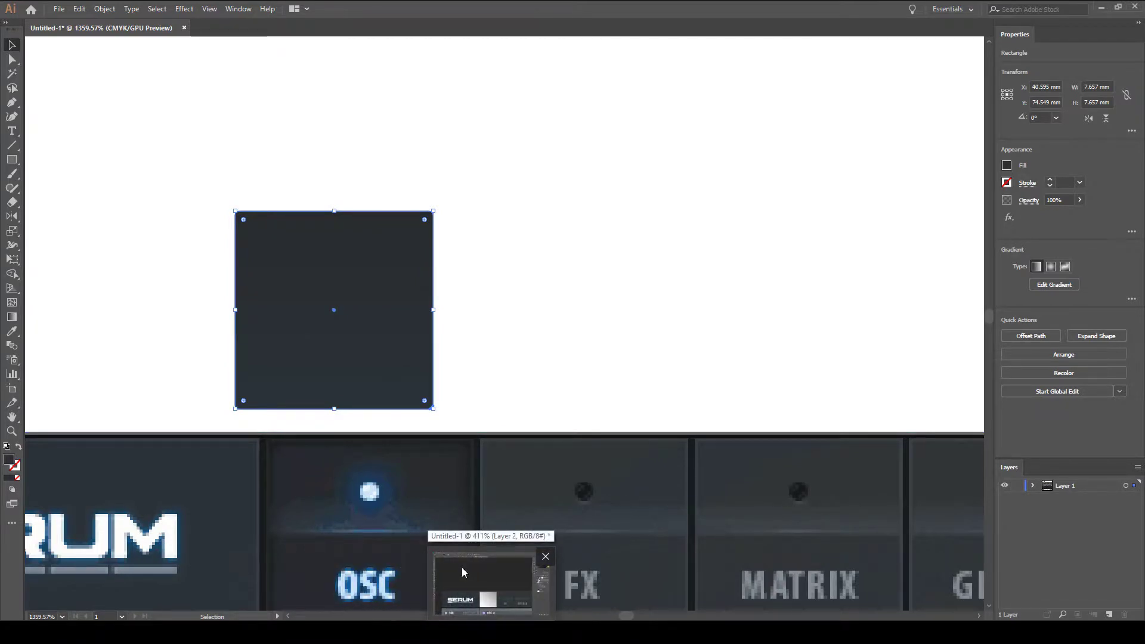
# Switch to Photoshop, hide Layer 2 and open the Gradient Overlay settings of Rectangle 1
pyautogui.click(522, 609)
pyautogui.click(493, 631)
pyautogui.click(1012, 275)
pyautogui.click(1047, 335)
pyautogui.doubleClick(1063, 335)
pyautogui.doubleClick(1072, 334)
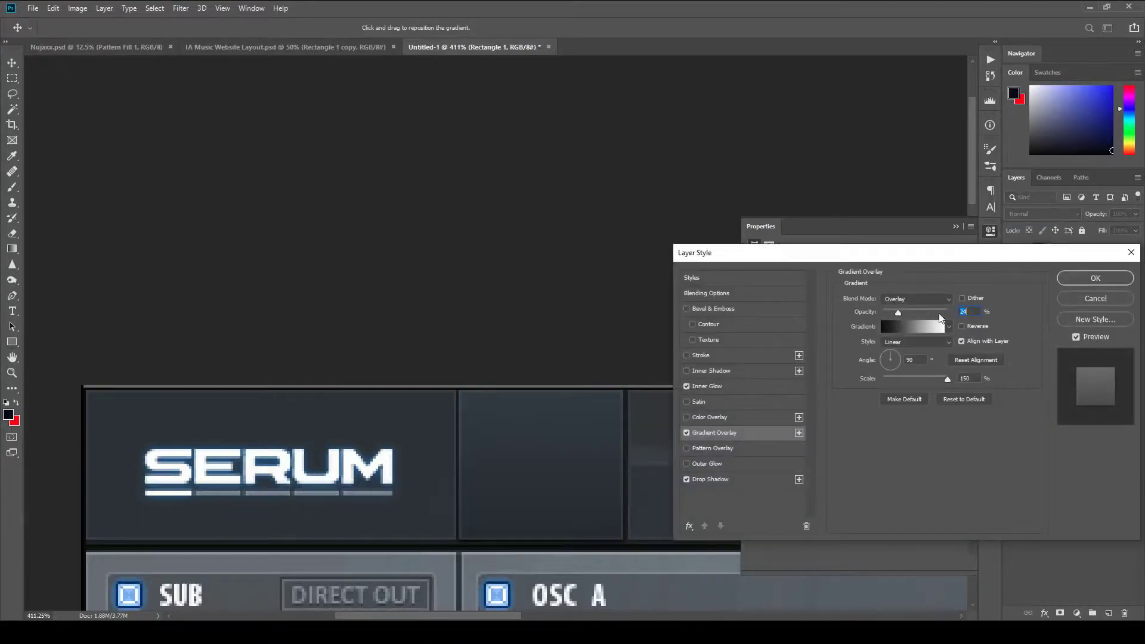
# Try recolouring both stops of the overlay gradient with sampled colours, using a dark red at the 100% stop, and cancel the changes
pyautogui.click(889, 326)
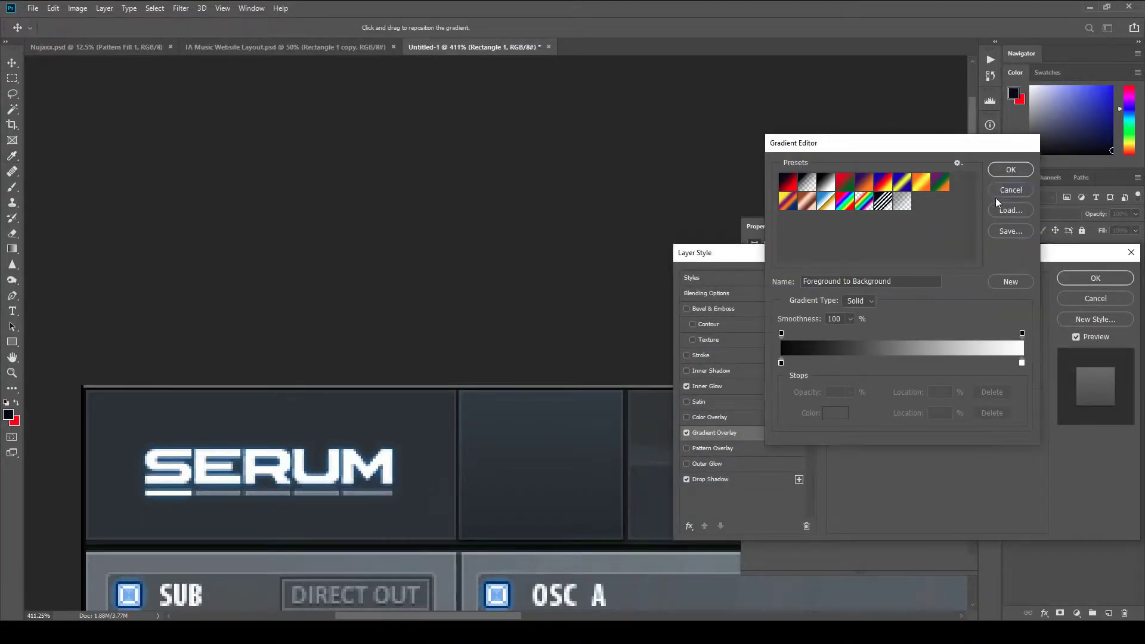
pyautogui.click(1008, 191)
pyautogui.click(902, 326)
pyautogui.doubleClick(782, 362)
pyautogui.moveTo(542, 539); pyautogui.dragTo(489, 520)
pyautogui.click(771, 410)
pyautogui.doubleClick(1021, 362)
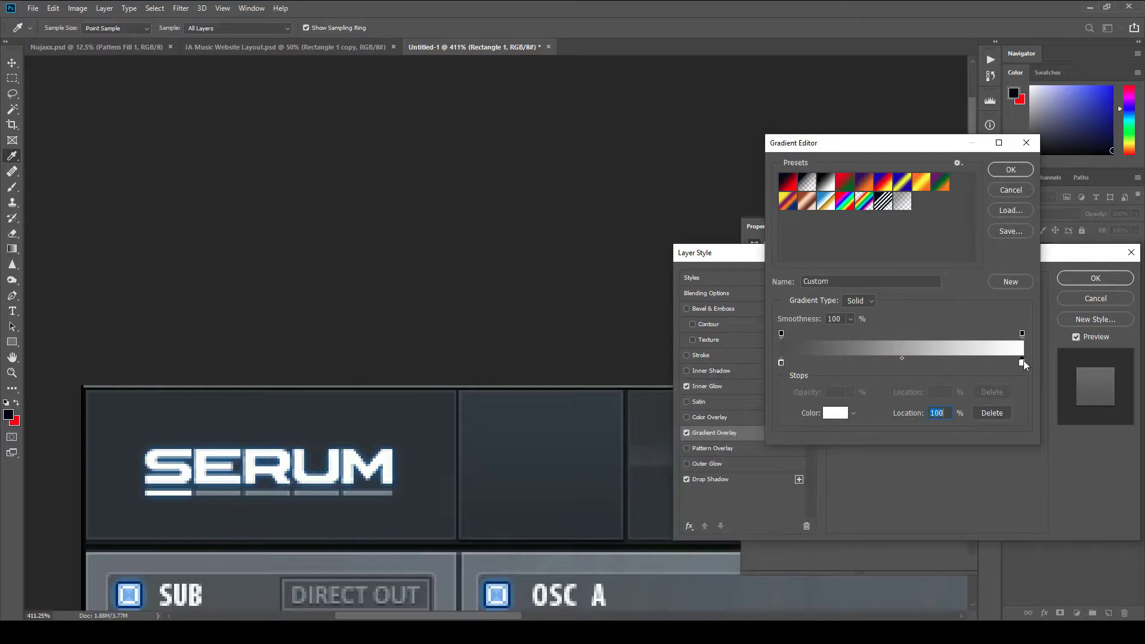
pyautogui.click(600, 488)
pyautogui.click(769, 409)
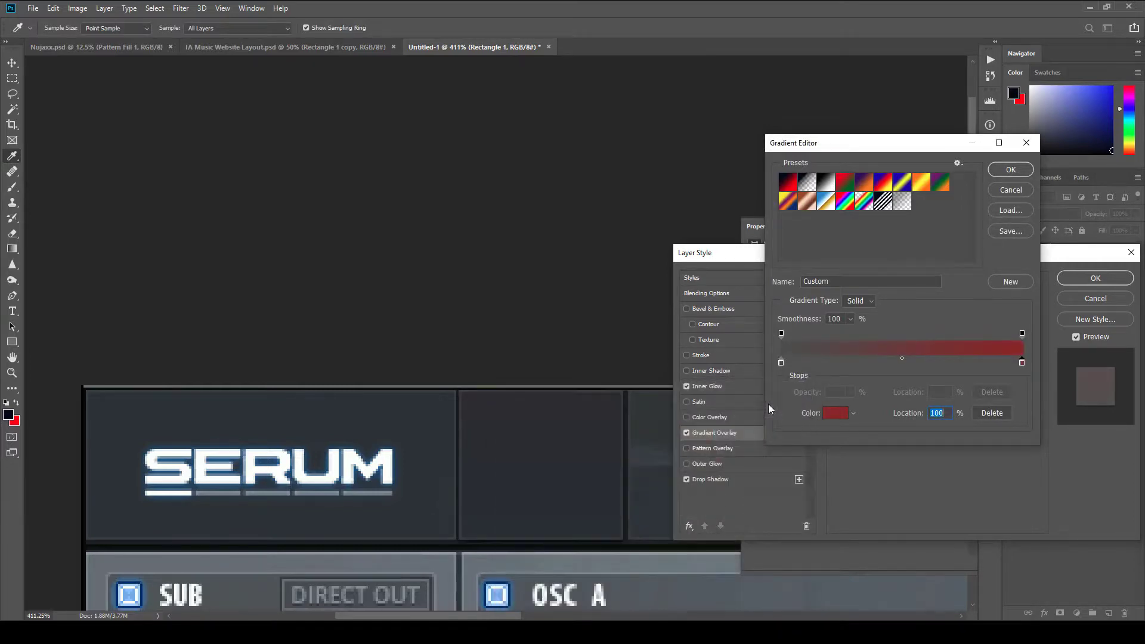
pyautogui.click(1007, 195)
pyautogui.press('Escape')
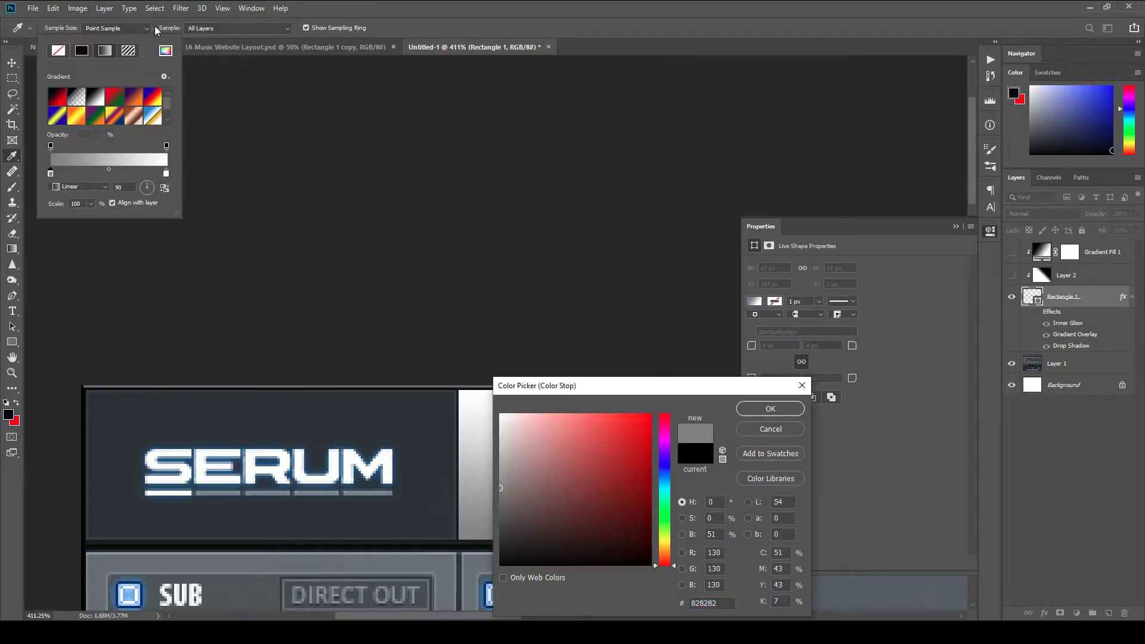
# Toggle Rectangle 1's gradient overlay off and on to compare its effect
pyautogui.click(147, 28)
pyautogui.click(779, 434)
pyautogui.click(779, 432)
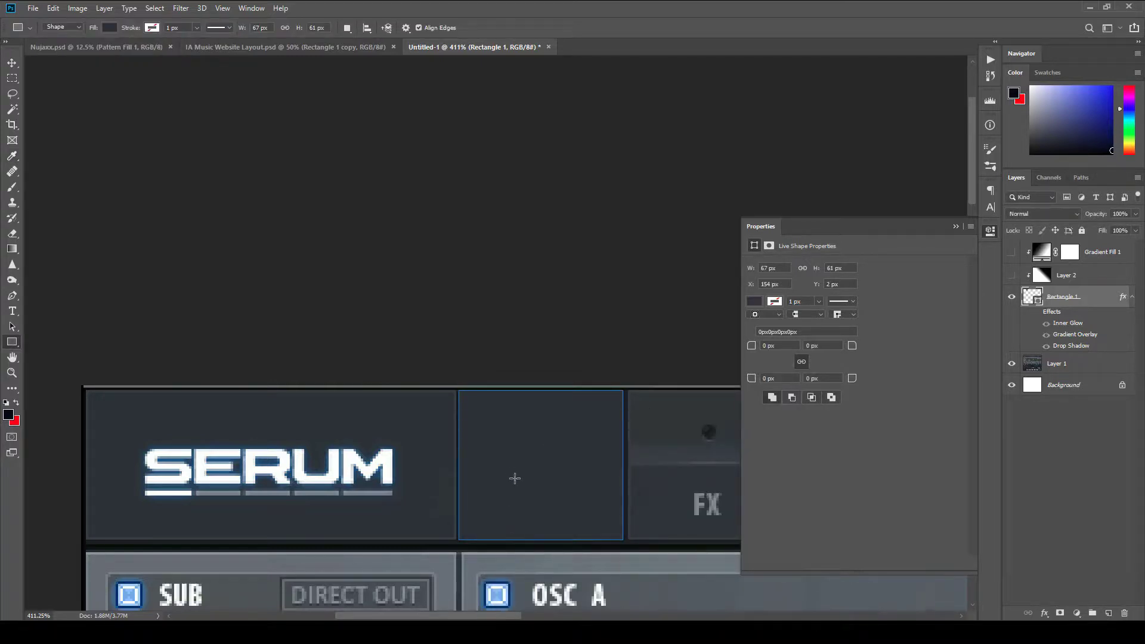
pyautogui.click(1046, 335)
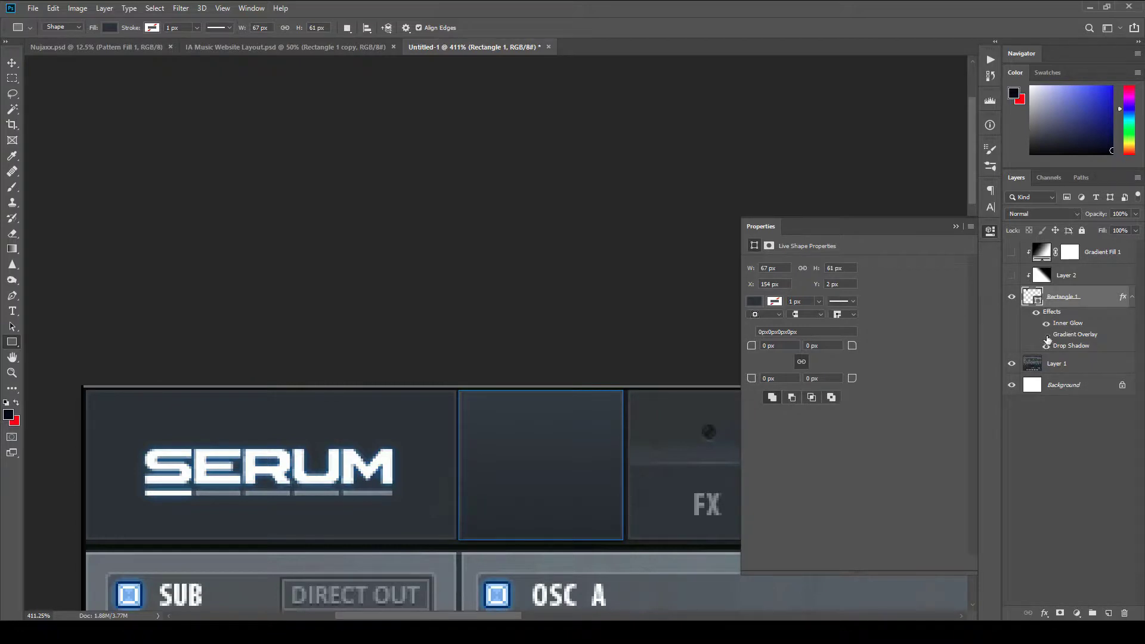
pyautogui.click(1047, 335)
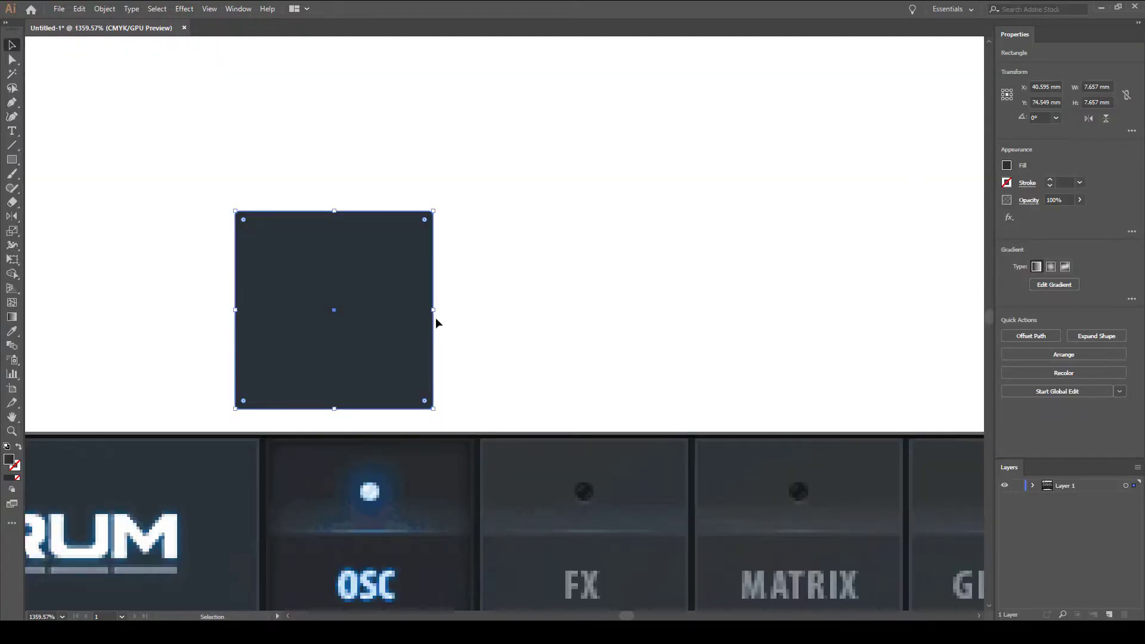
pyautogui.click(1006, 166)
pyautogui.click(1052, 160)
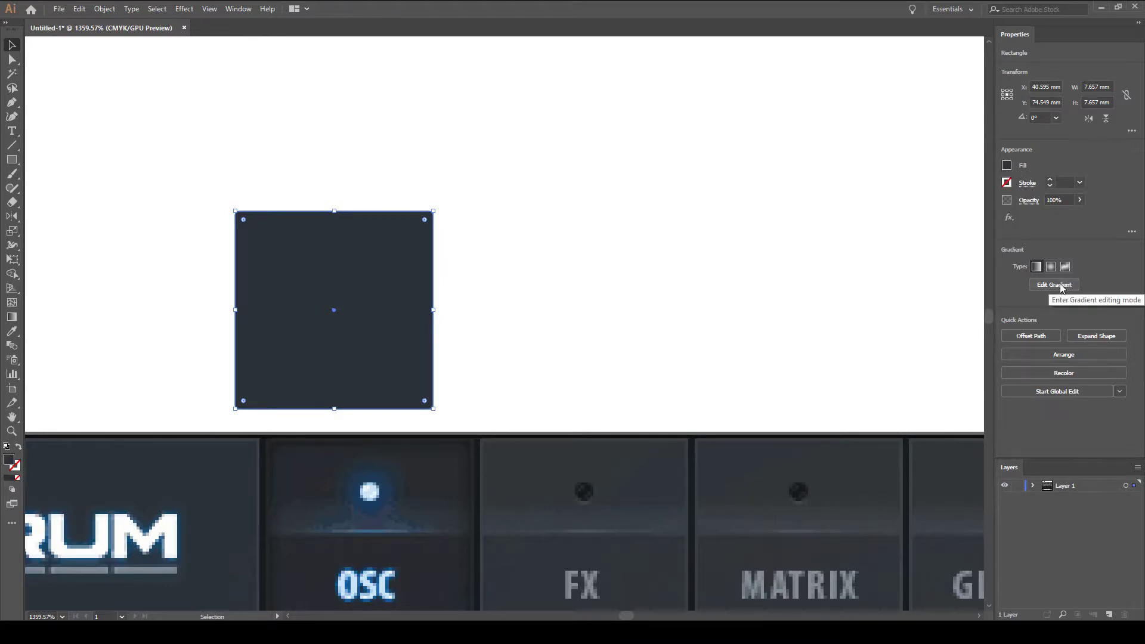
pyautogui.hotkey('ctrl', 'v')
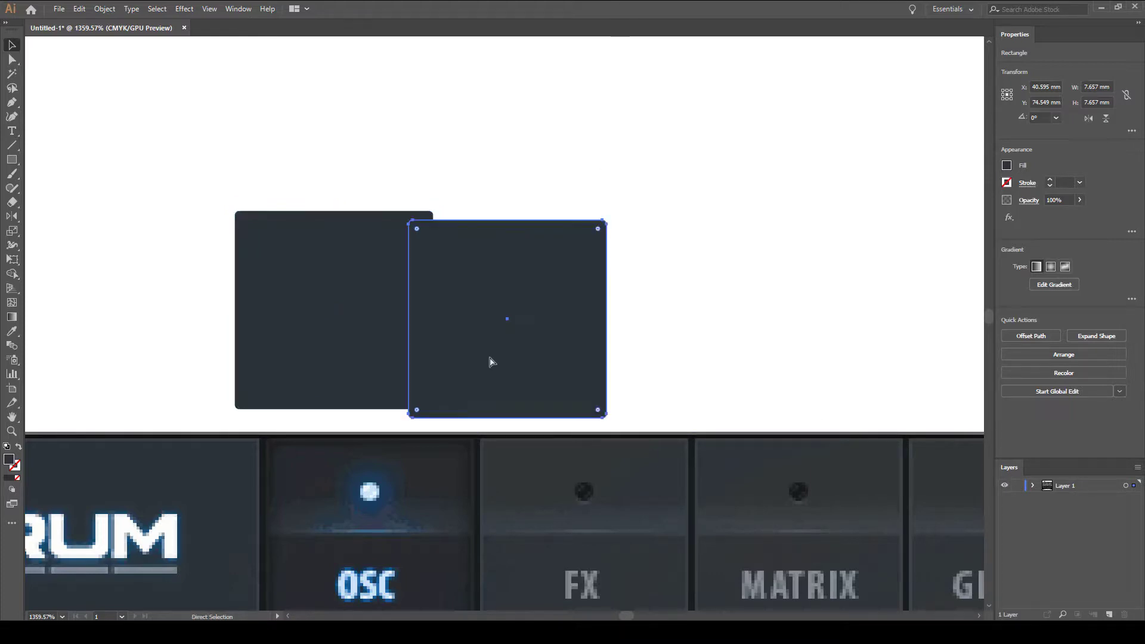
pyautogui.hotkey('ctrl', 'z')
# Apply the White, Black gradient preset to the square
pyautogui.press('g')
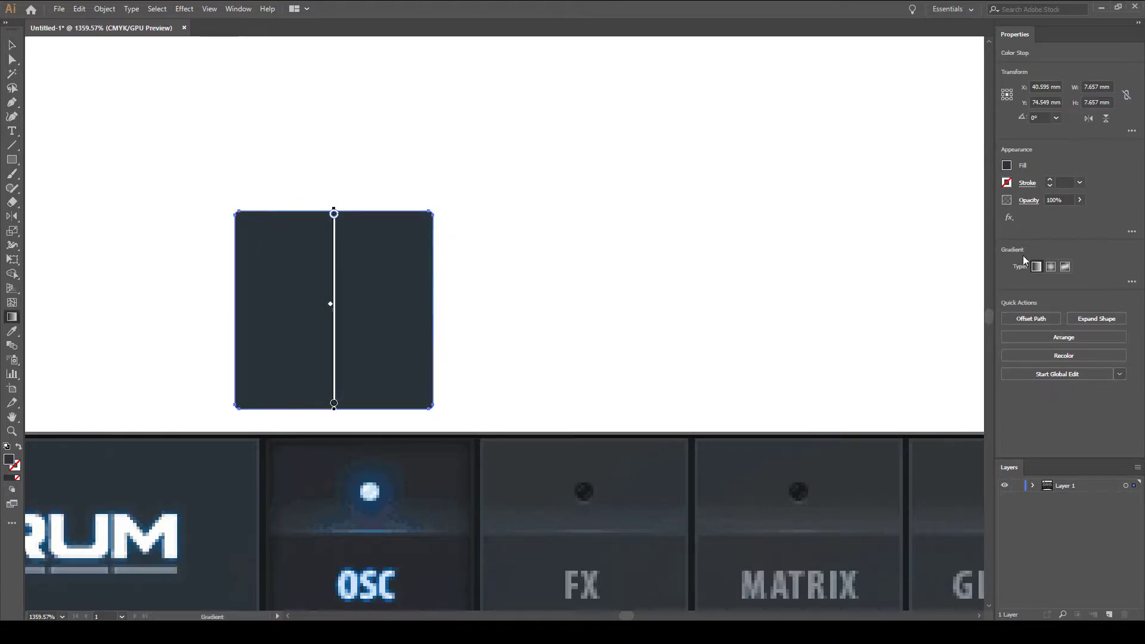
pyautogui.click(1131, 282)
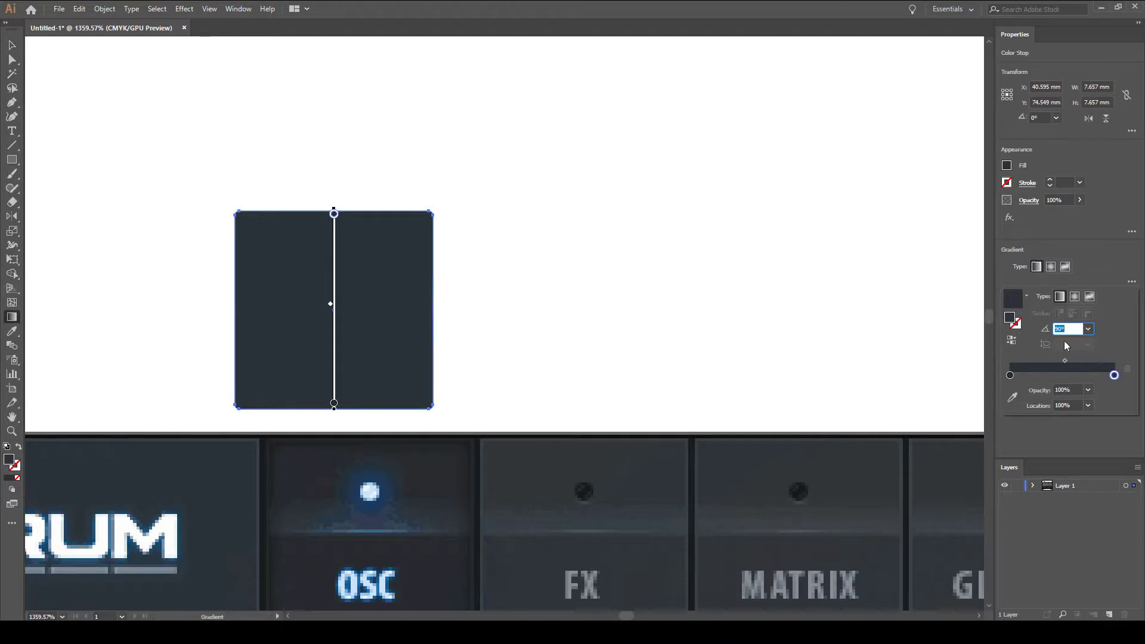
pyautogui.click(1026, 296)
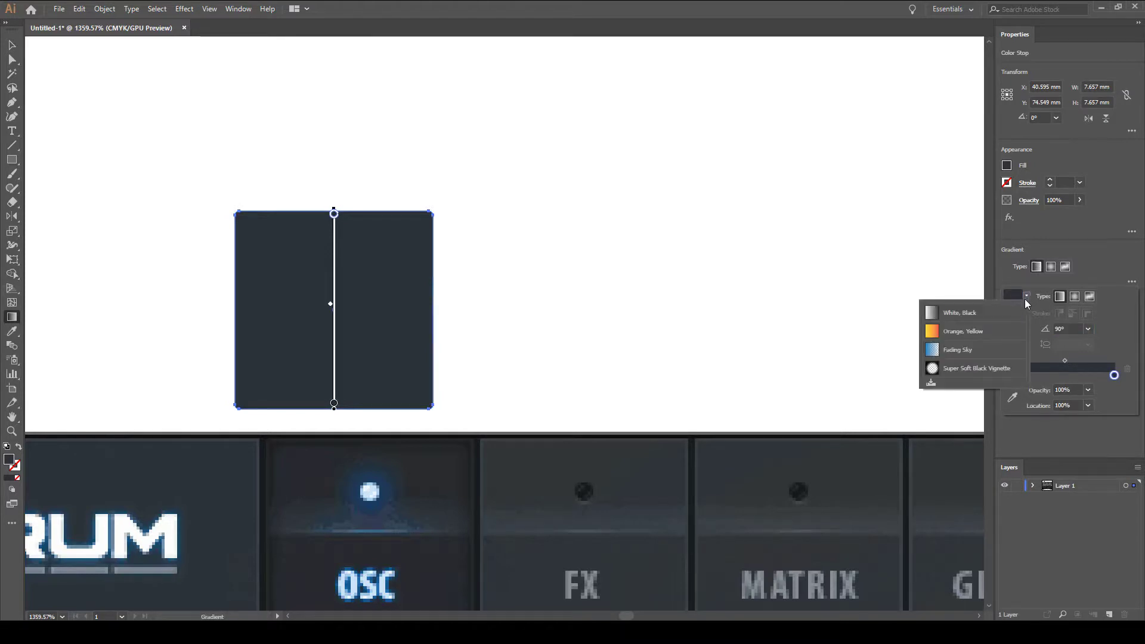
pyautogui.click(983, 314)
pyautogui.click(494, 203)
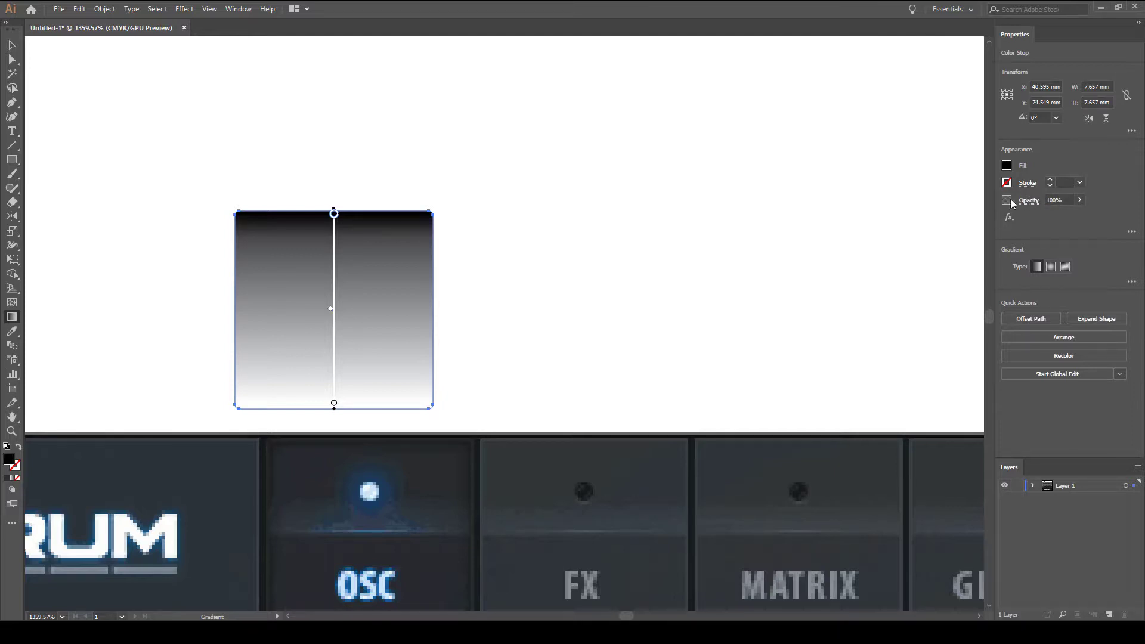
# Try adjusting the opacity of the square's selected upper gradient stop
pyautogui.click(1031, 204)
pyautogui.click(1034, 201)
pyautogui.click(1057, 199)
pyautogui.click(1080, 200)
pyautogui.moveTo(1051, 217); pyautogui.dragTo(1089, 200)
pyautogui.click(1103, 209)
# Switch to Photoshop and try out the layer opacity control on Rectangle 1
pyautogui.hotkey('alt', 'Tab')
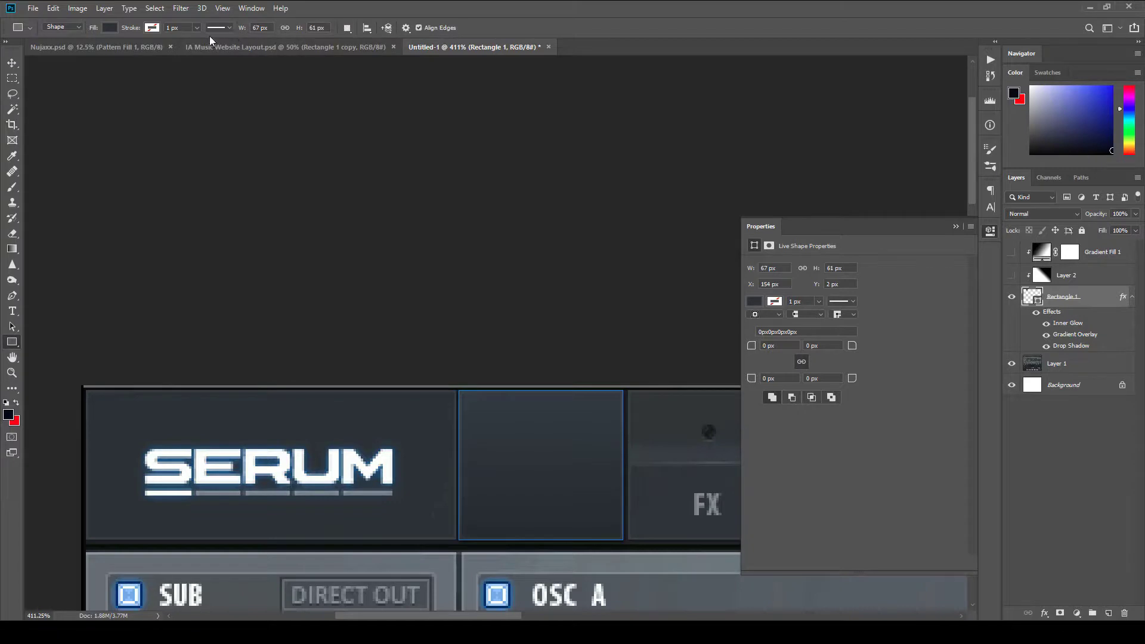
pyautogui.moveTo(1095, 216); pyautogui.dragTo(1131, 240)
pyautogui.click(1136, 215)
pyautogui.moveTo(1136, 229)
pyautogui.mouseDown()
pyautogui.moveTo(1102, 233)
pyautogui.moveTo(1138, 231)
pyautogui.moveTo(1139, 218)
pyautogui.mouseUp()
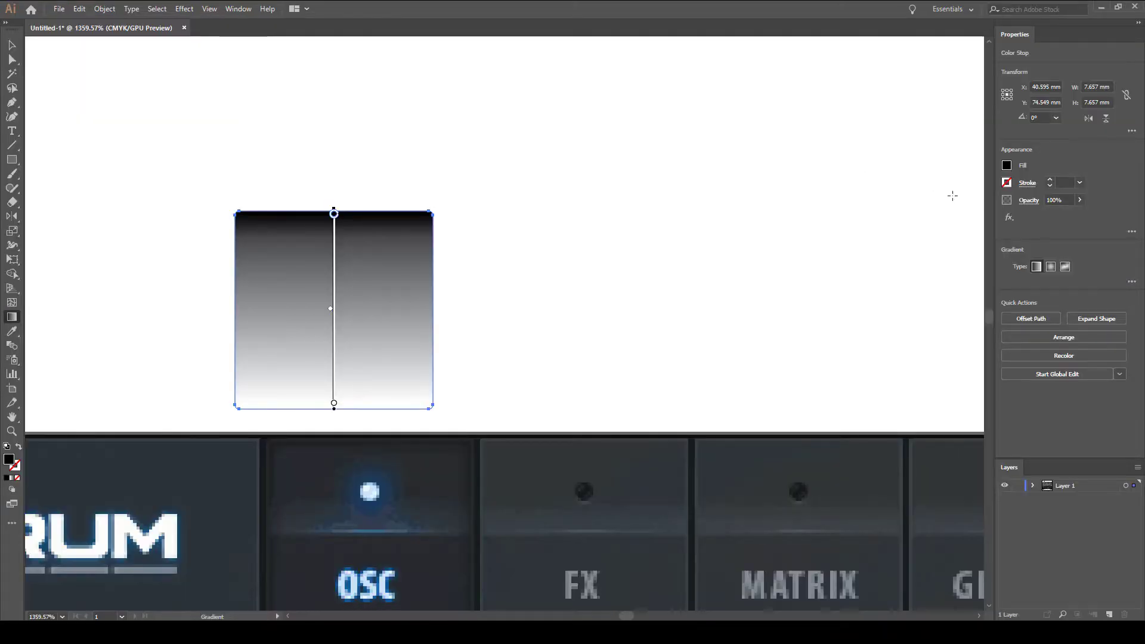
pyautogui.click(1029, 201)
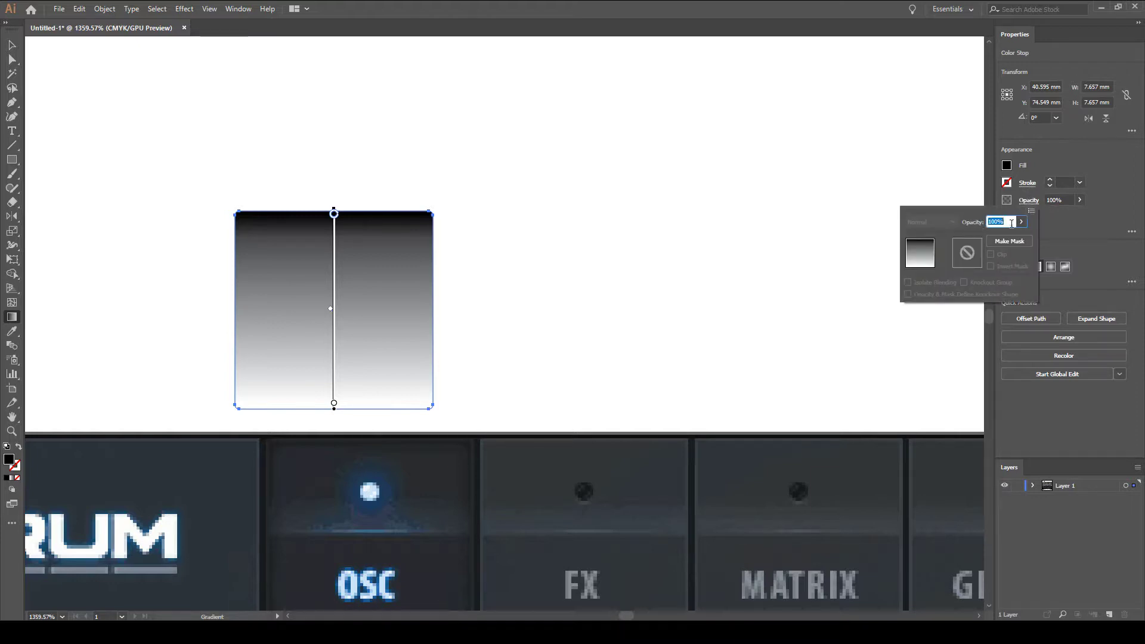
pyautogui.click(1065, 206)
pyautogui.click(1033, 205)
pyautogui.click(1031, 204)
pyautogui.click(1061, 226)
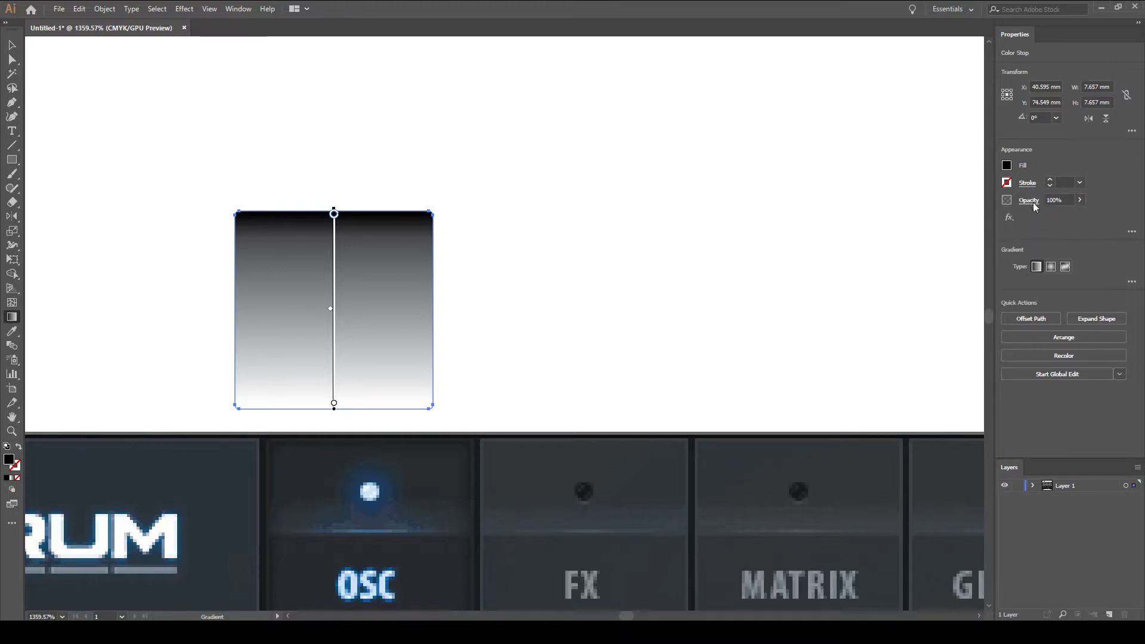
# Try lowering the upper black gradient stop's opacity and restore it to 100%
pyautogui.click(1030, 203)
pyautogui.click(1021, 222)
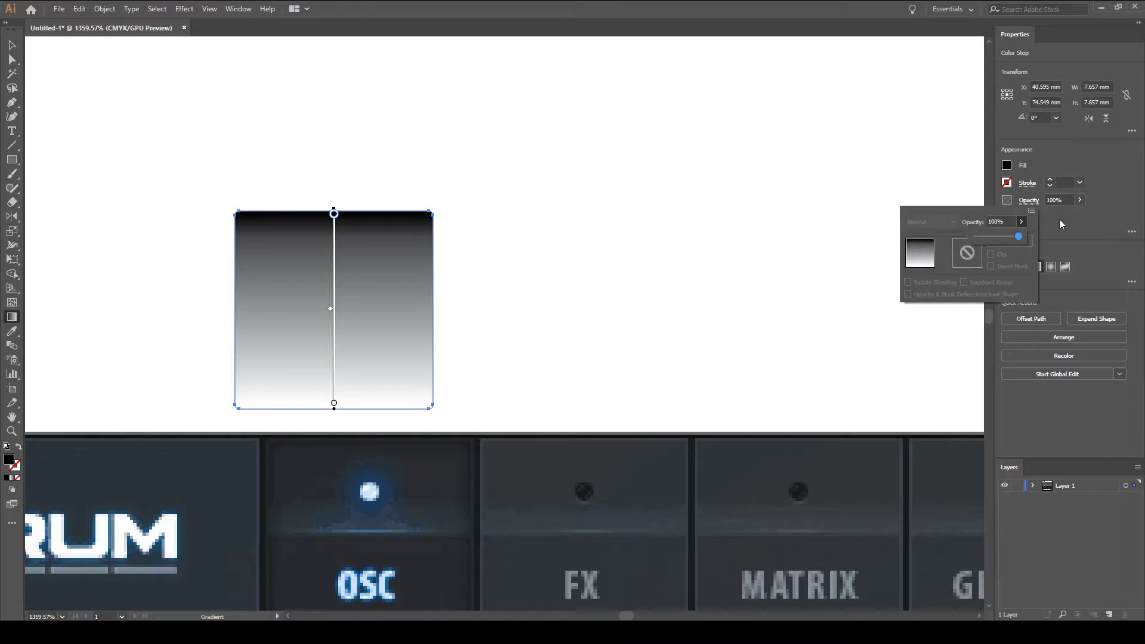
pyautogui.moveTo(1020, 237); pyautogui.dragTo(1009, 237)
pyautogui.click(1083, 202)
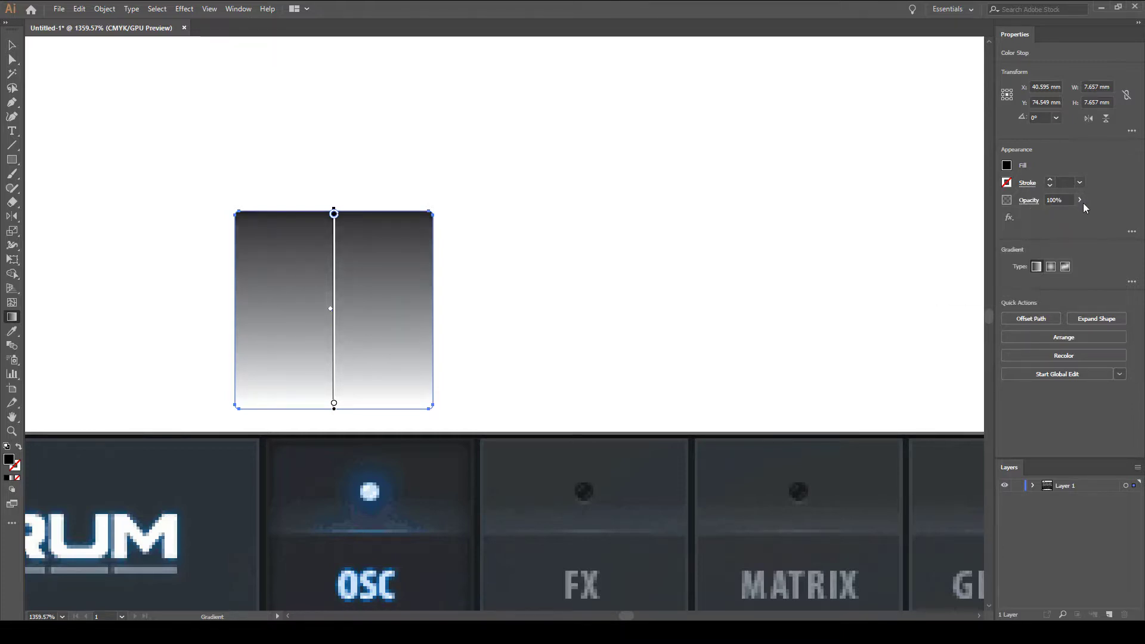
pyautogui.moveTo(1068, 213); pyautogui.dragTo(1077, 214)
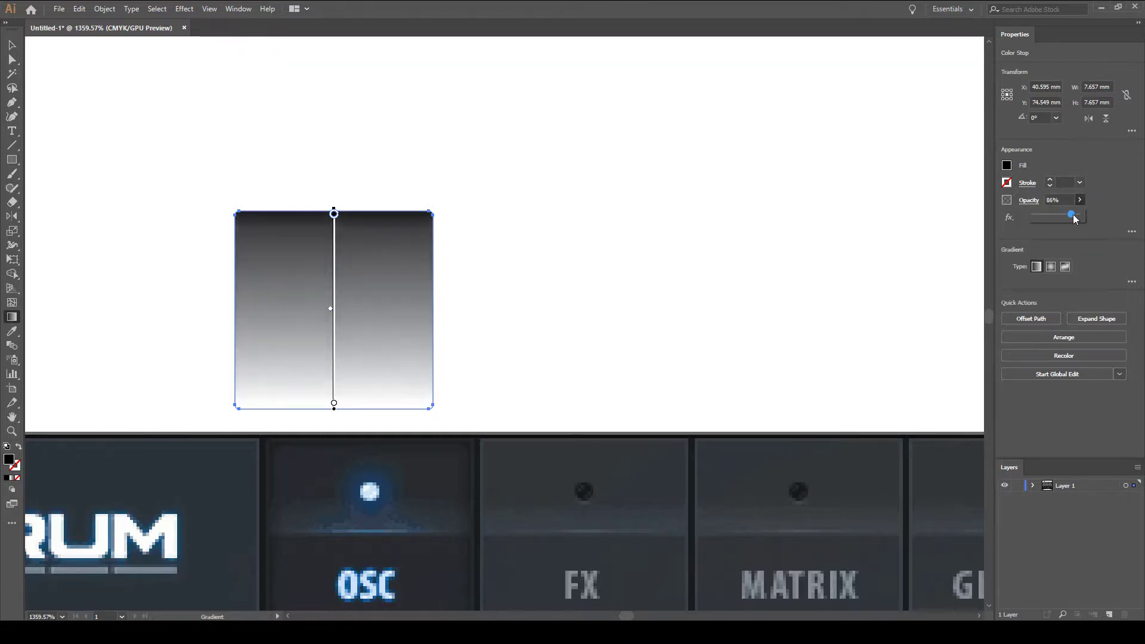
pyautogui.click(1029, 201)
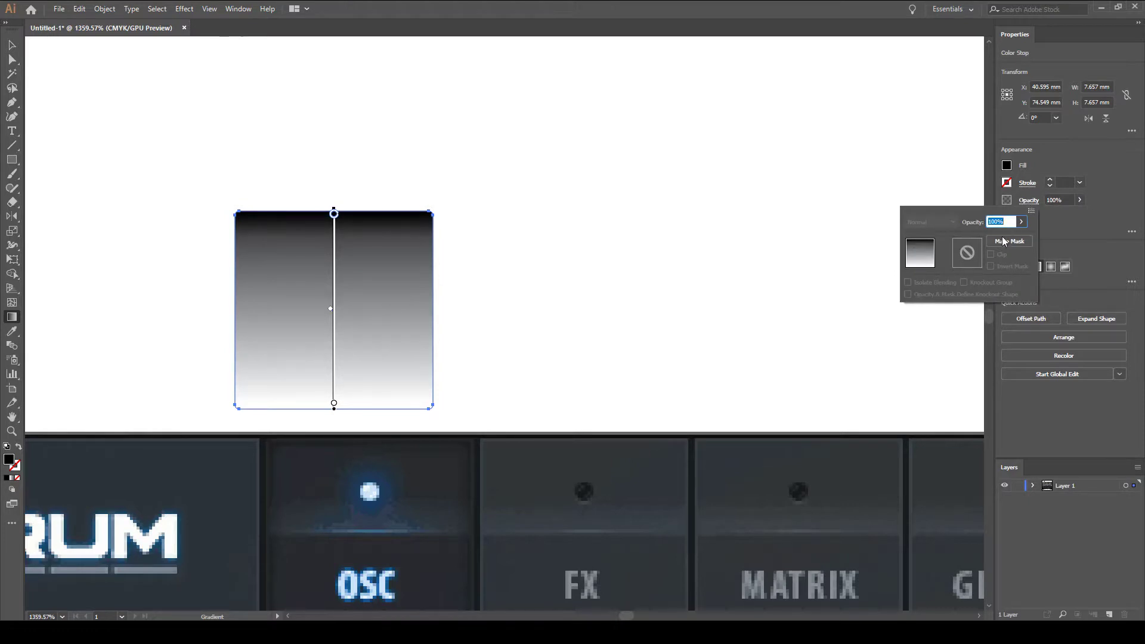
pyautogui.click(1079, 222)
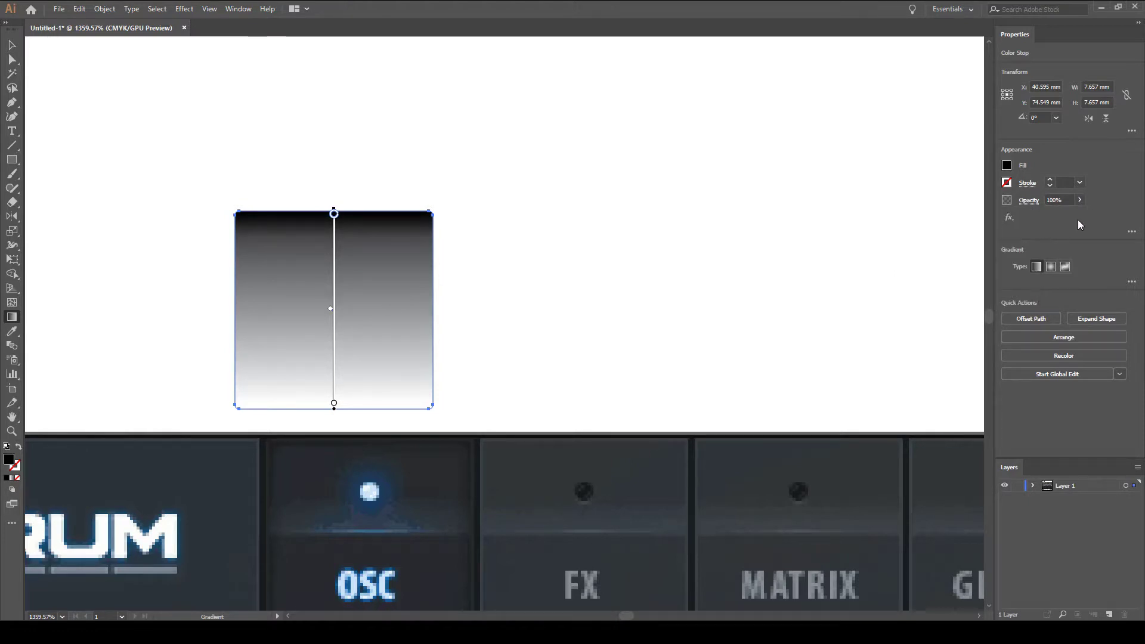
pyautogui.click(1032, 202)
# Set the upper black gradient stop's opacity to 50%, trying 80% as a comparison
pyautogui.click(1087, 332)
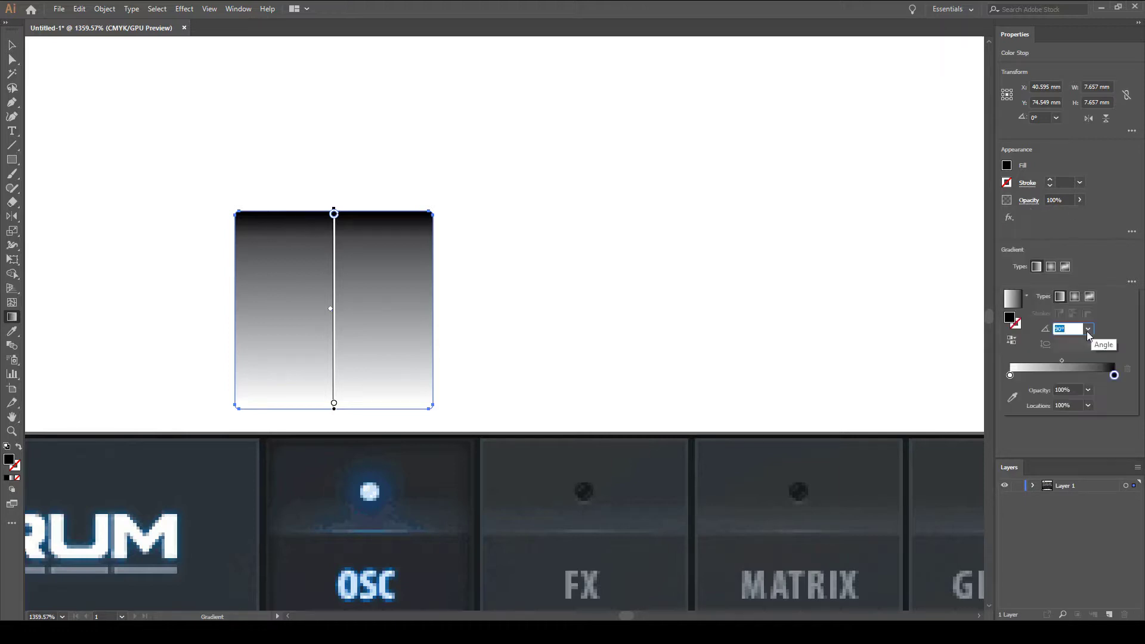
pyautogui.click(1088, 391)
pyautogui.click(1103, 468)
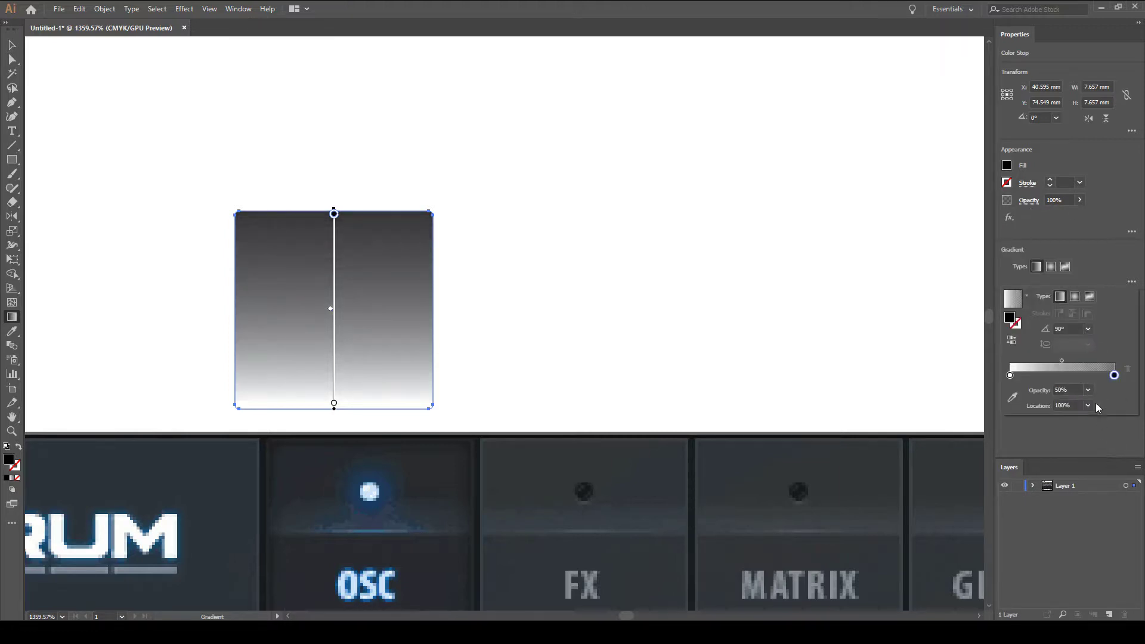
pyautogui.click(1089, 390)
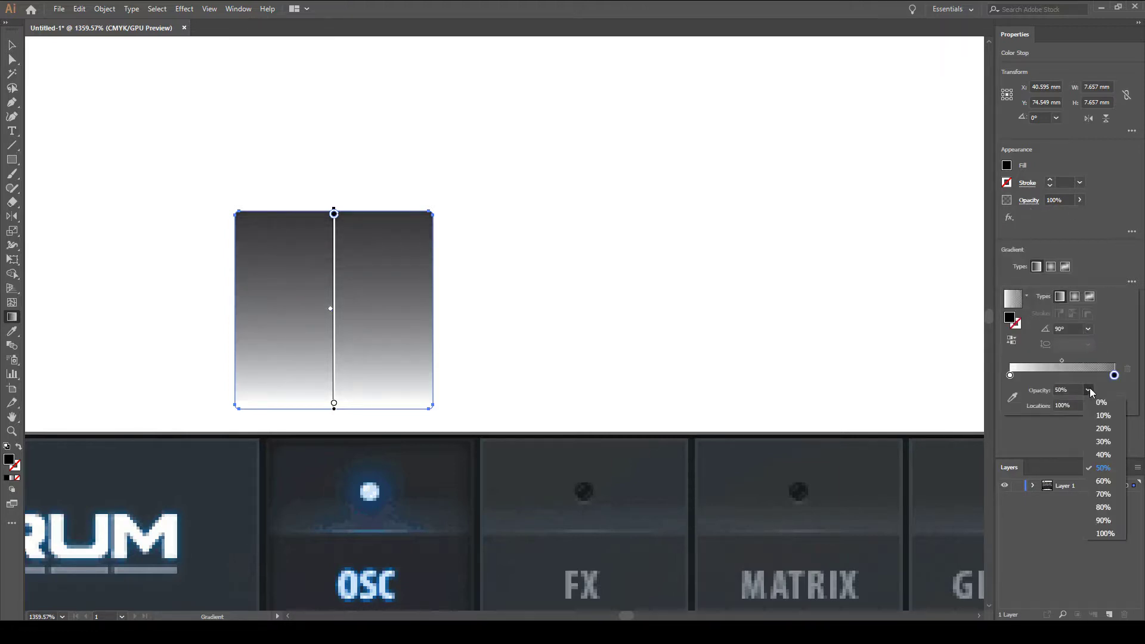
pyautogui.click(1124, 379)
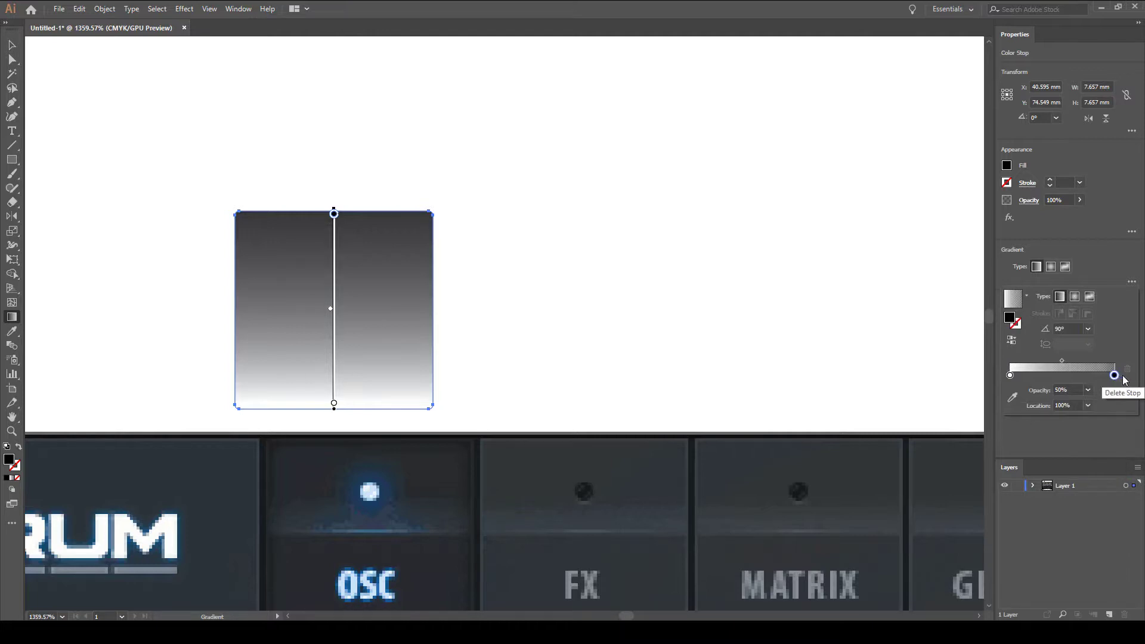
pyautogui.click(1088, 390)
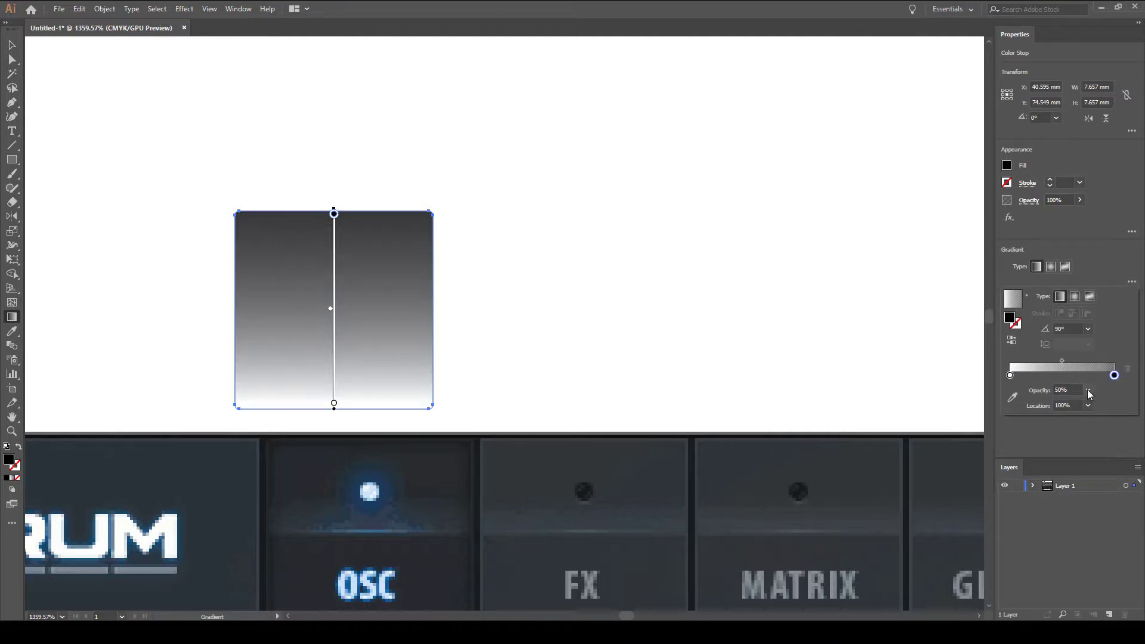
pyautogui.click(1102, 510)
pyautogui.click(1089, 390)
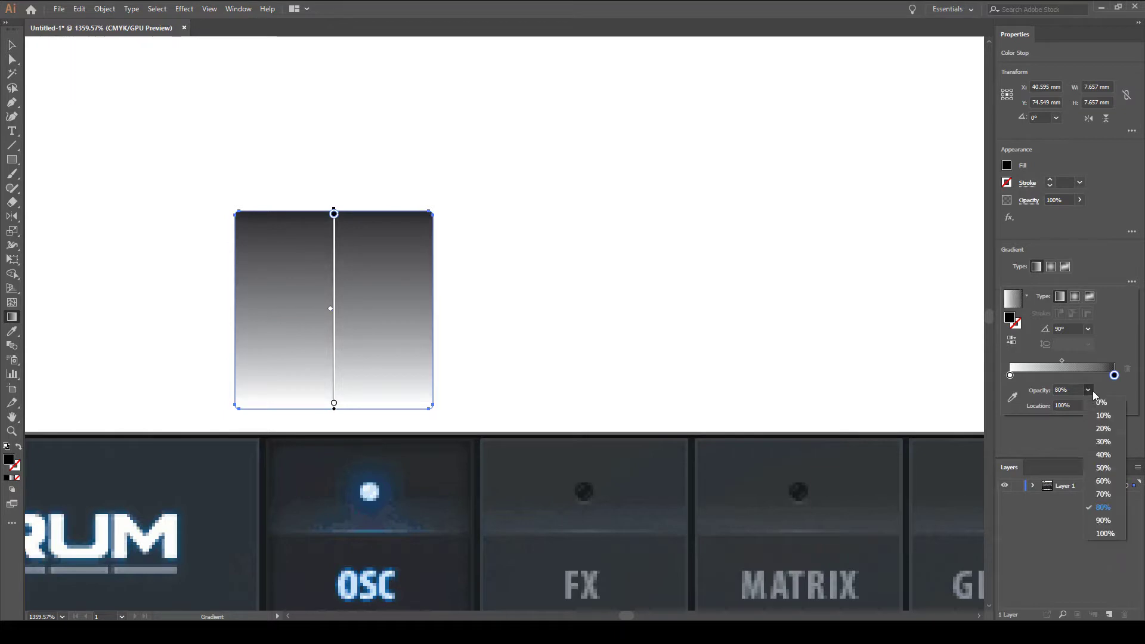
pyautogui.click(1111, 467)
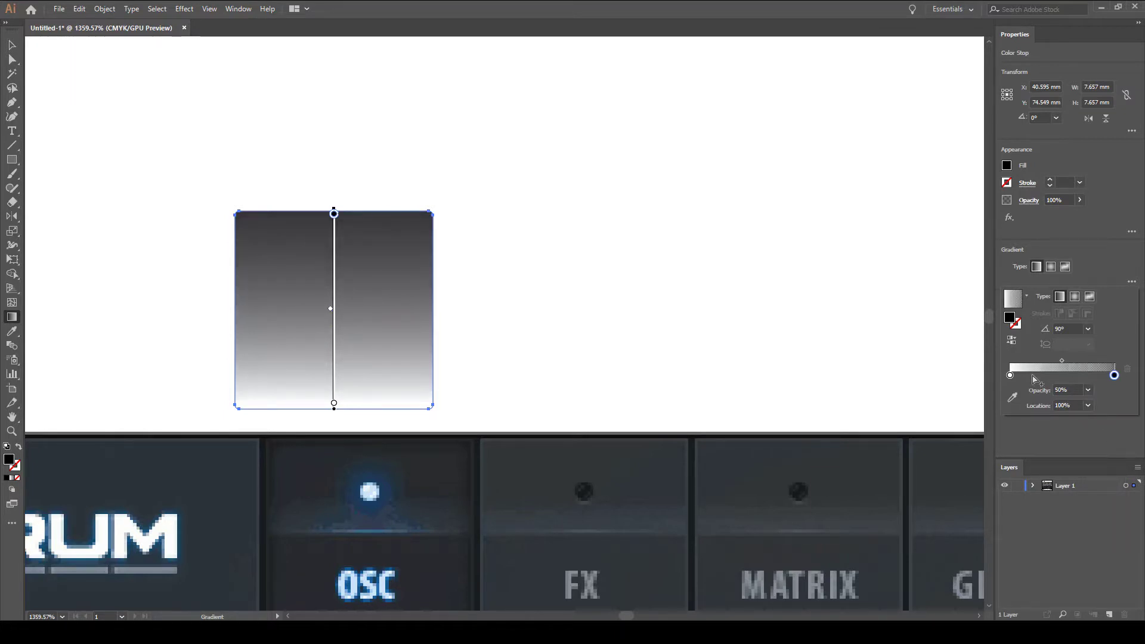
# Set the lower white gradient stop's opacity to 50%
pyautogui.click(1014, 377)
pyautogui.moveTo(1014, 377); pyautogui.dragTo(1021, 412)
pyautogui.click(1010, 375)
pyautogui.click(1088, 390)
pyautogui.click(1109, 468)
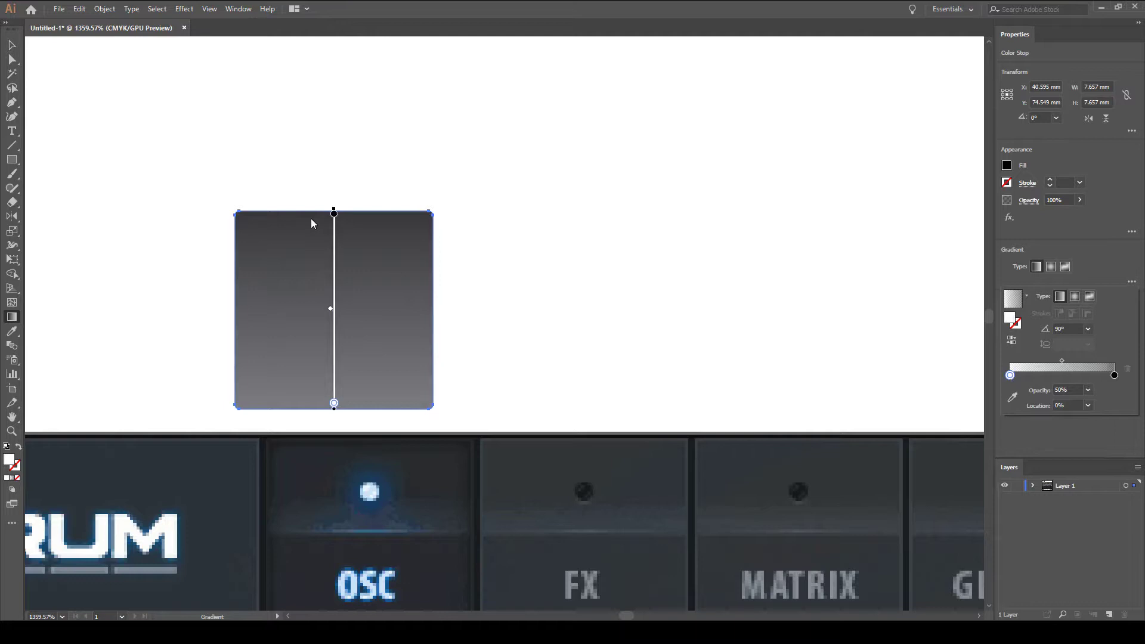
# Try to give the lower white gradient stop a custom opacity of 25%
pyautogui.click(1089, 391)
pyautogui.click(1078, 390)
pyautogui.click(1088, 391)
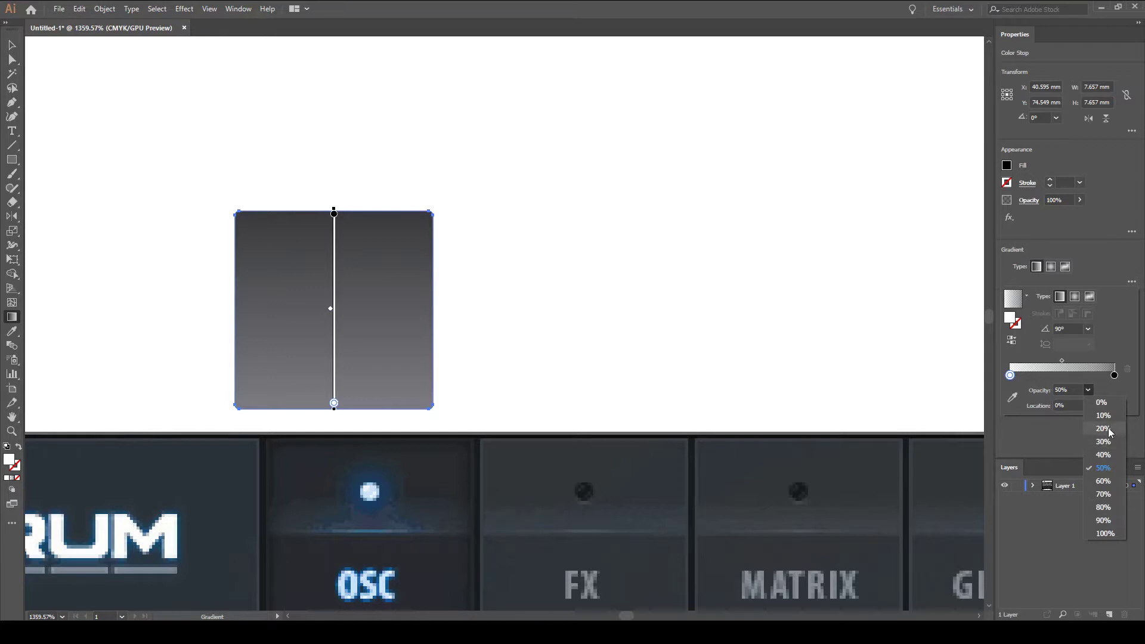
pyautogui.click(1069, 389)
pyautogui.click(1069, 389)
pyautogui.write('25')
pyautogui.click(1071, 420)
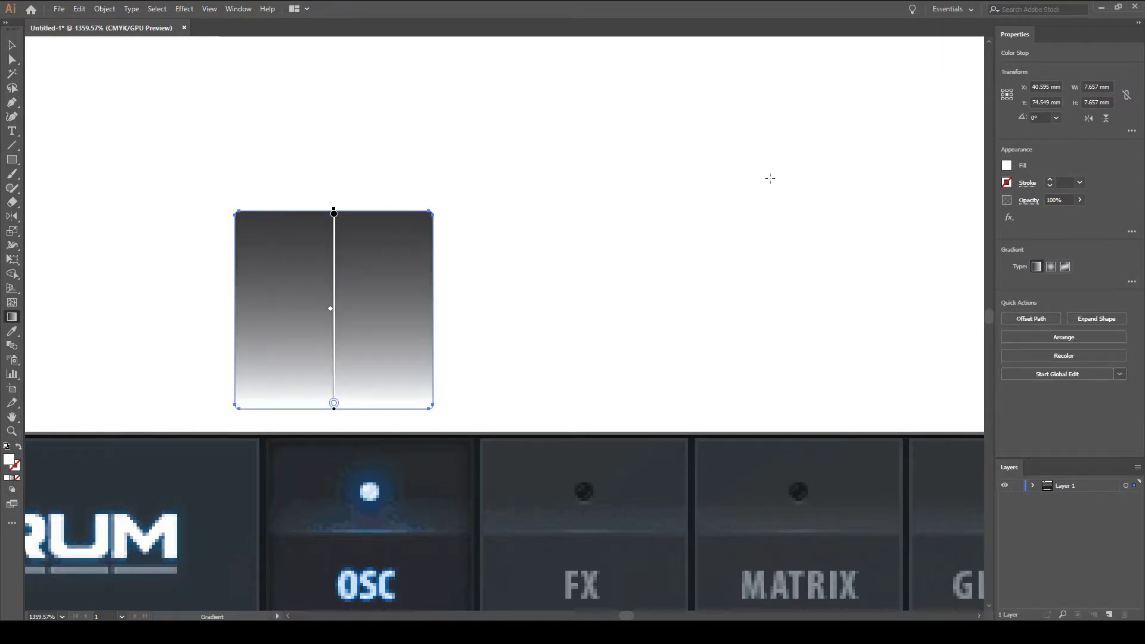
# Open the square's detailed appearance settings and try again to set the white stop's opacity to 25%
pyautogui.click(1131, 232)
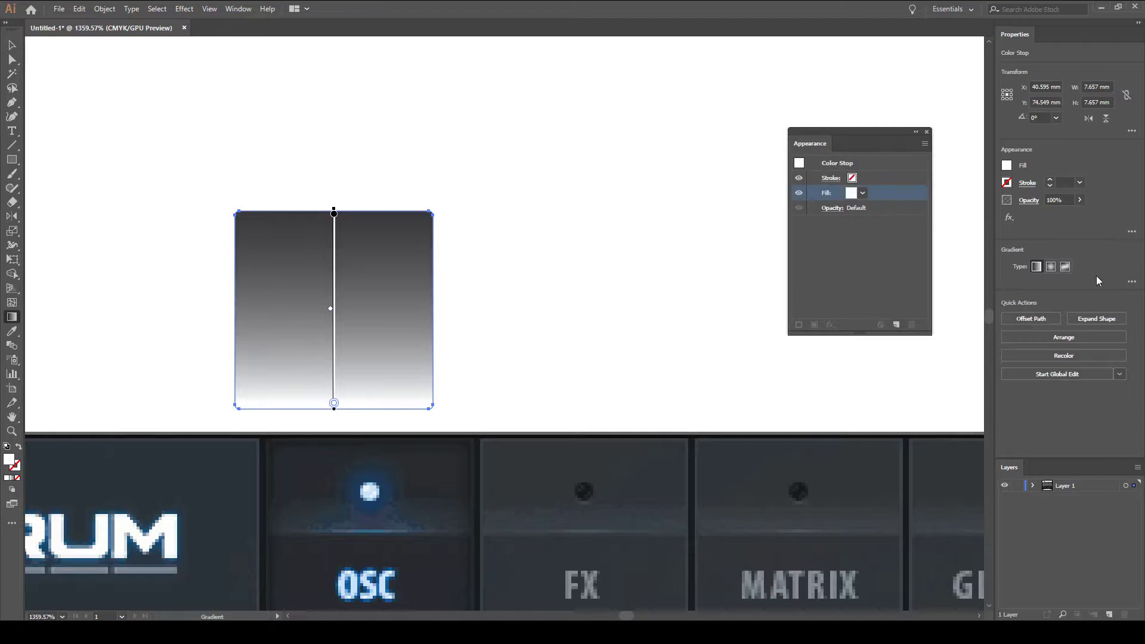
pyautogui.click(1131, 281)
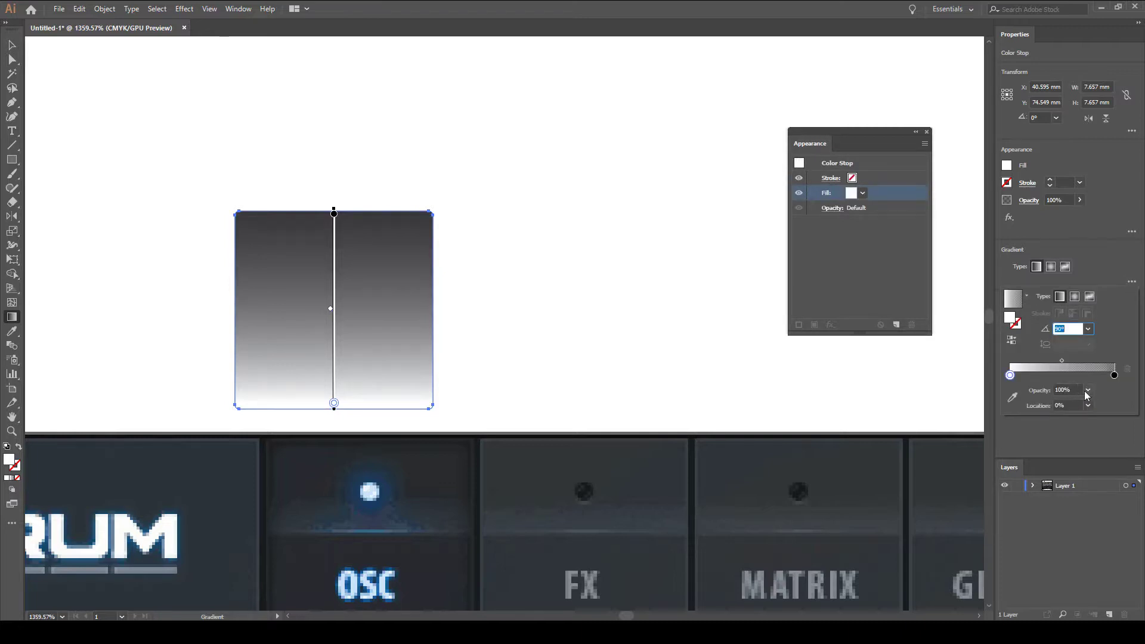
pyautogui.press('Tab')
pyautogui.write('25')
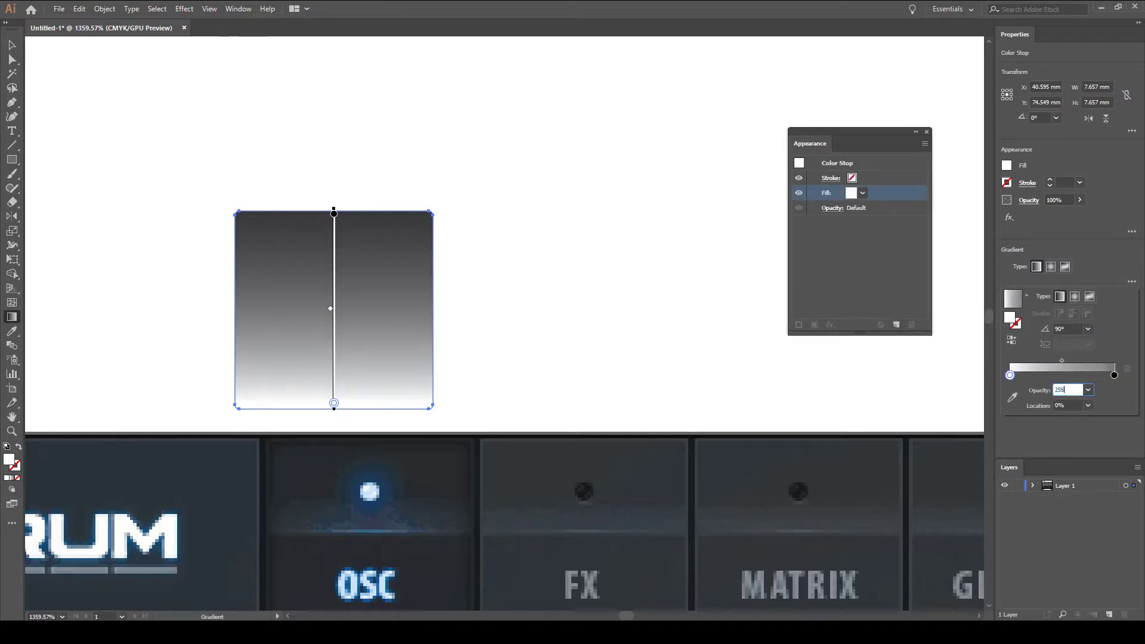
pyautogui.click(926, 133)
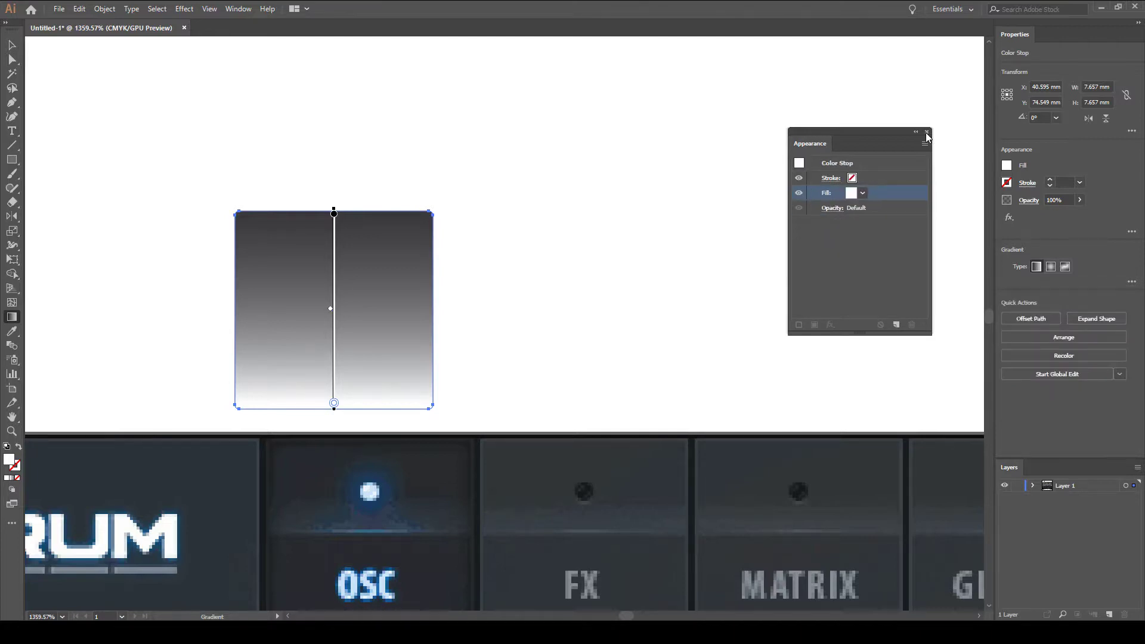
# Check the colour stop's appearance and gradient options and switch the workspace from Essentials to Web
pyautogui.click(926, 132)
pyautogui.click(1067, 199)
pyautogui.click(1132, 232)
pyautogui.click(1130, 283)
pyautogui.click(1130, 283)
pyautogui.click(238, 8)
pyautogui.moveTo(343, 66)
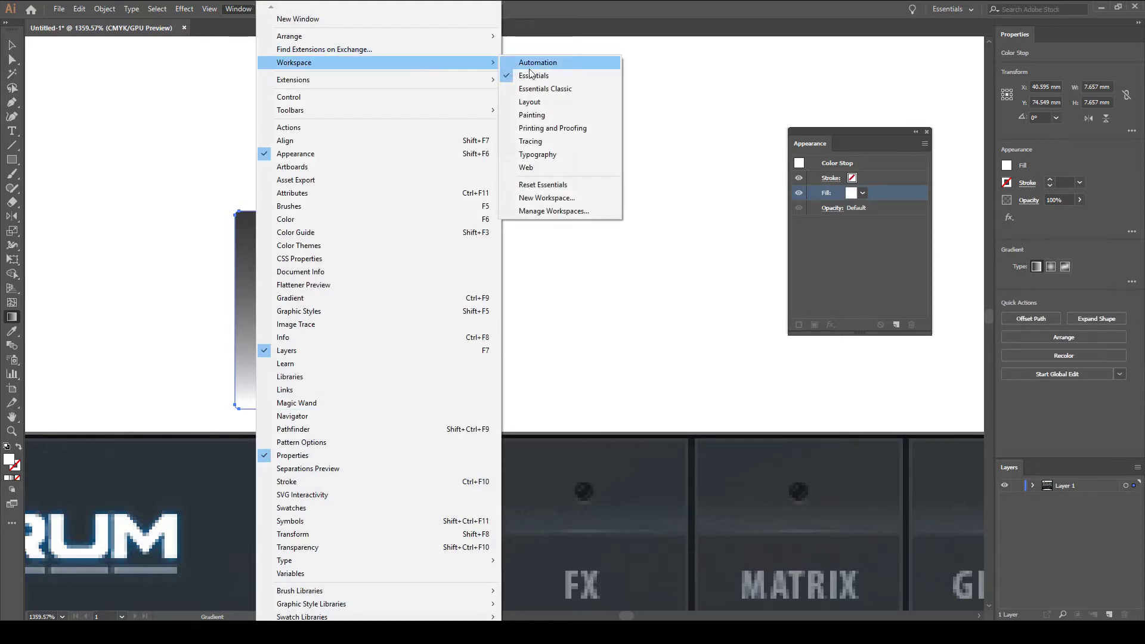
pyautogui.click(657, 38)
pyautogui.click(238, 9)
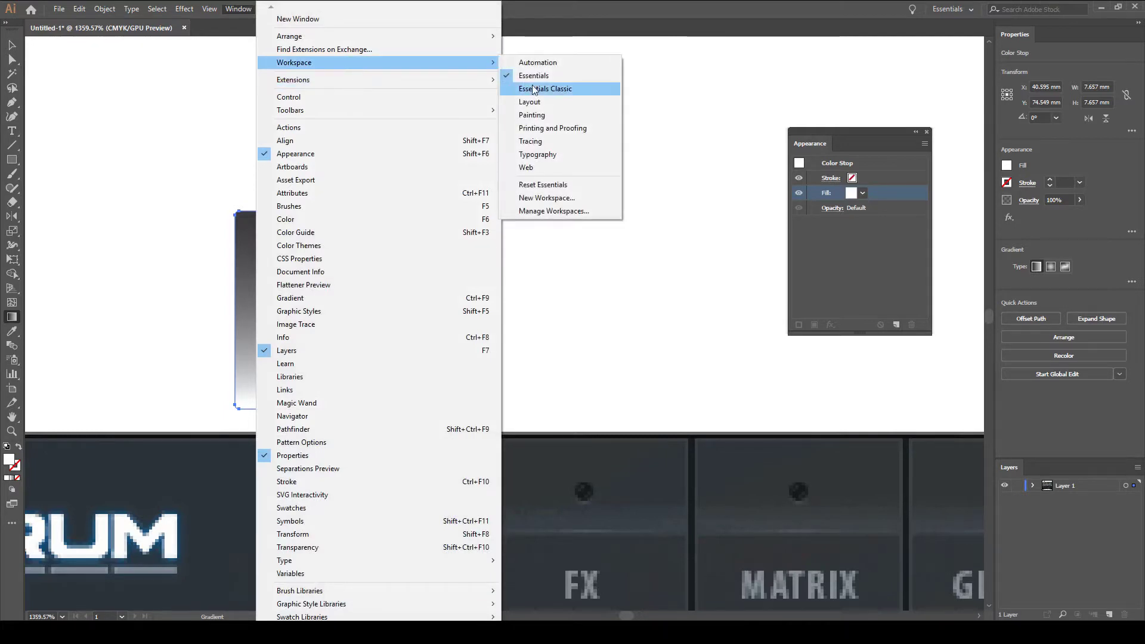
pyautogui.moveTo(453, 63)
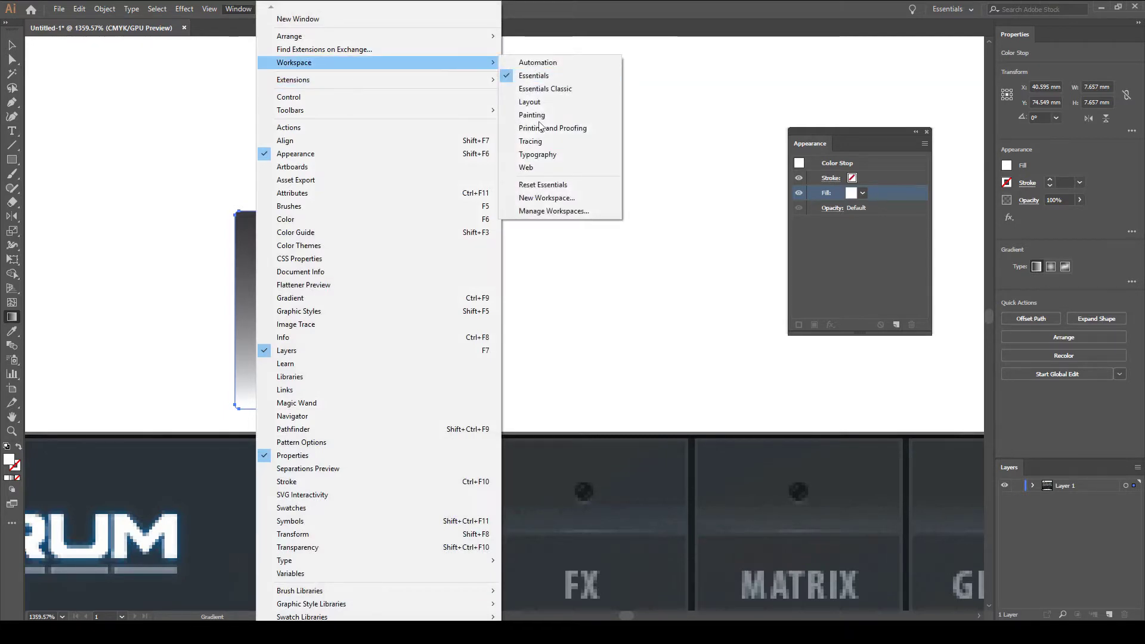
pyautogui.click(543, 171)
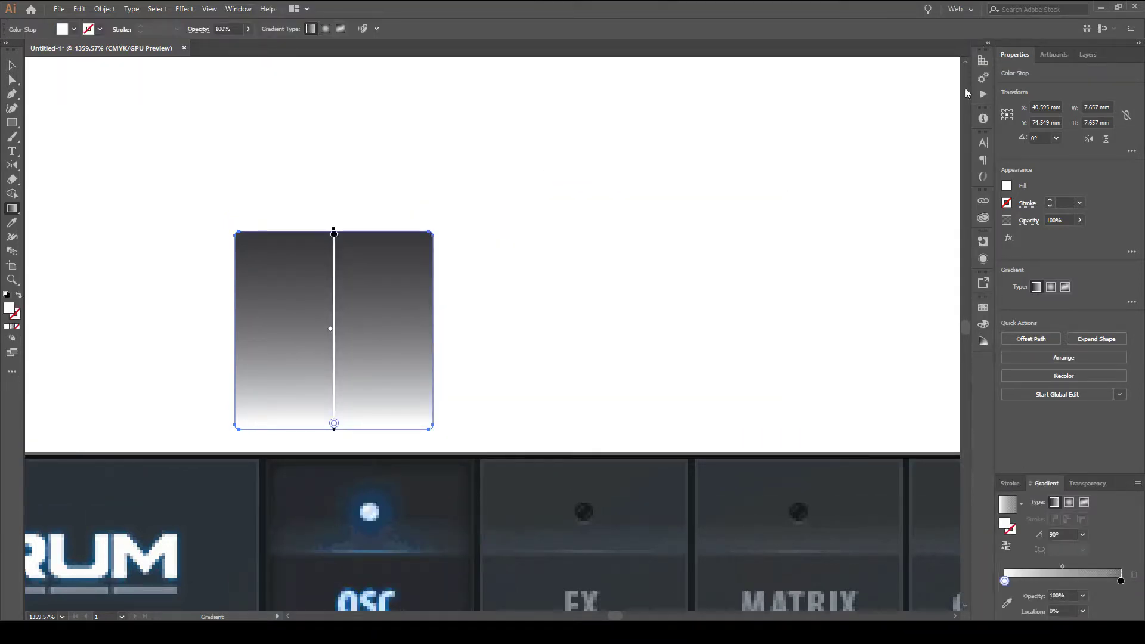
# Enlarge the gradient settings and set the black stop's opacity to 60%, trying 100% as a comparison
pyautogui.click(984, 307)
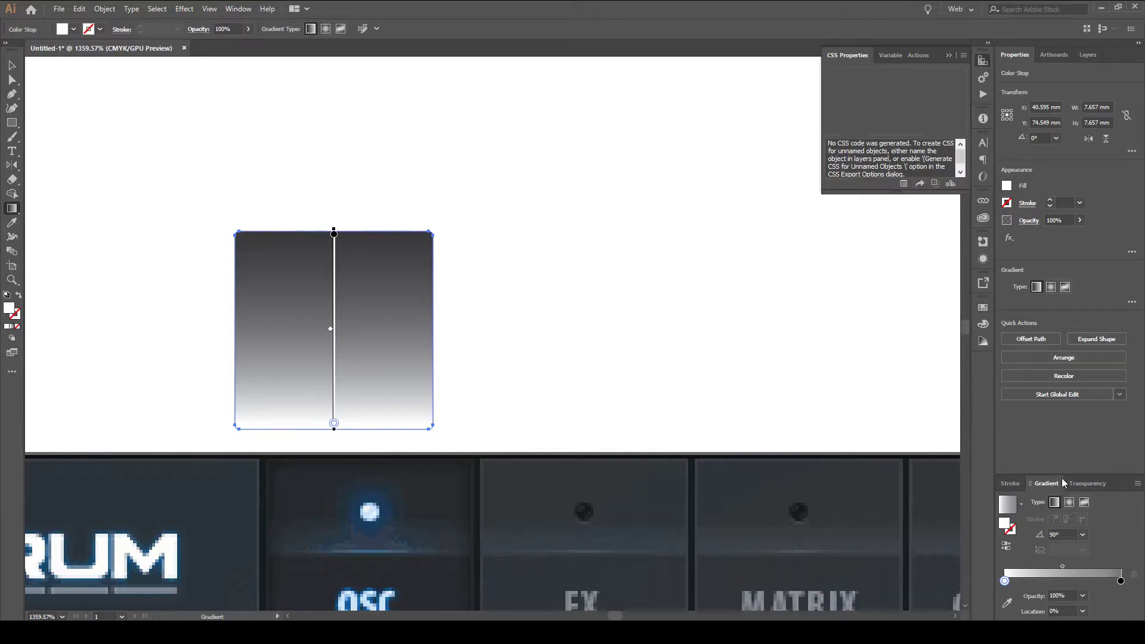
pyautogui.moveTo(1068, 473); pyautogui.dragTo(1069, 421)
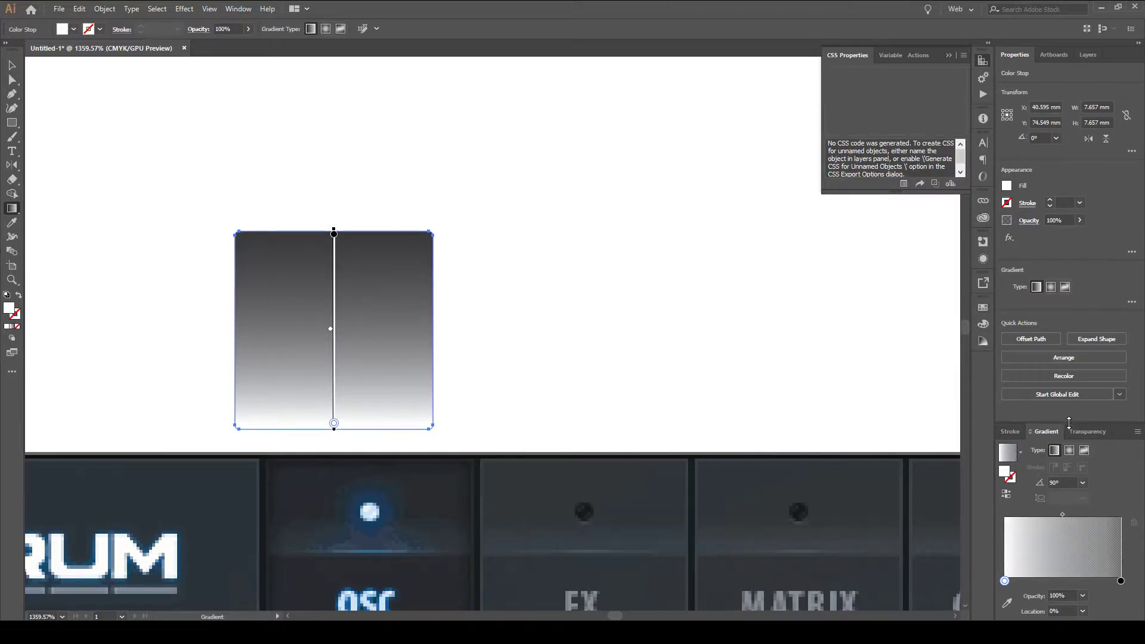
pyautogui.click(1121, 581)
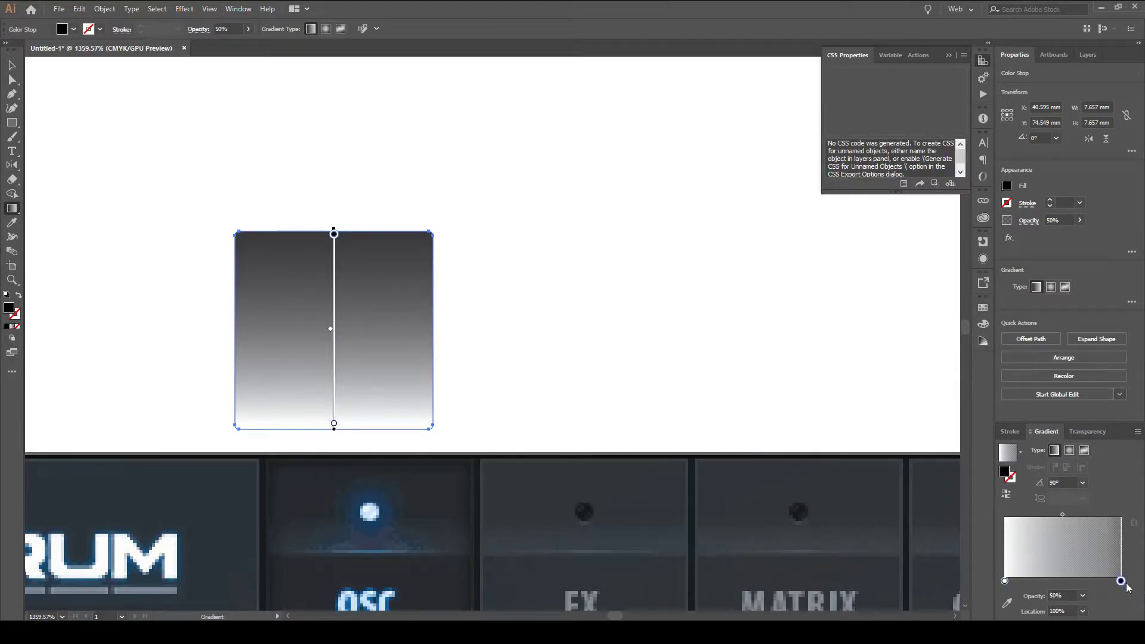
pyautogui.click(1071, 595)
pyautogui.write('100')
pyautogui.press('Return')
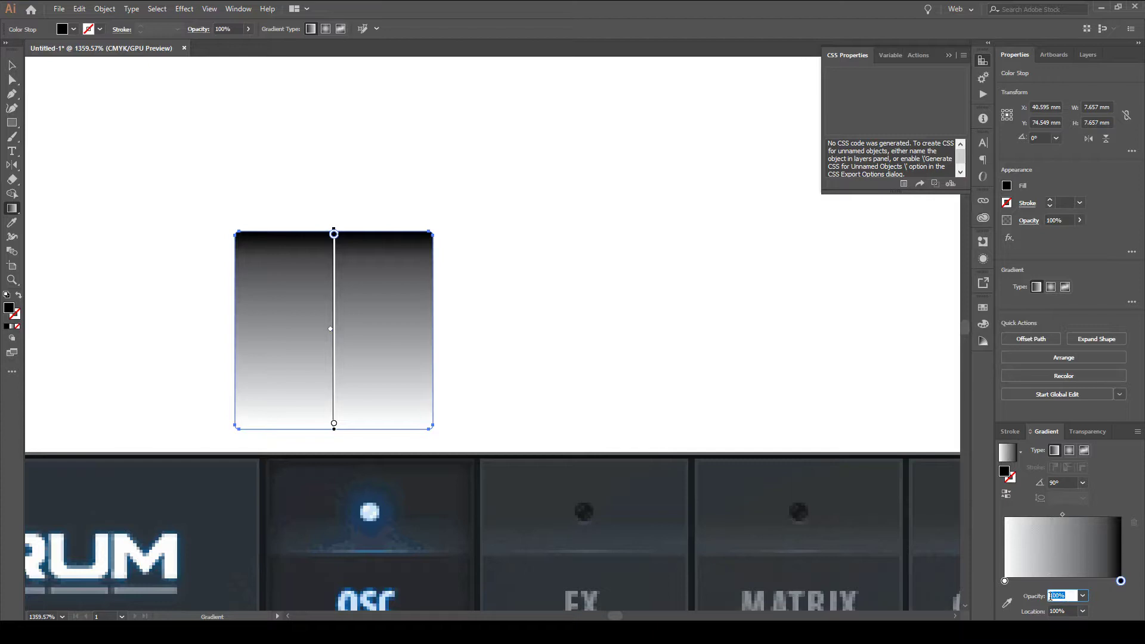
pyautogui.click(1085, 595)
pyautogui.click(1097, 531)
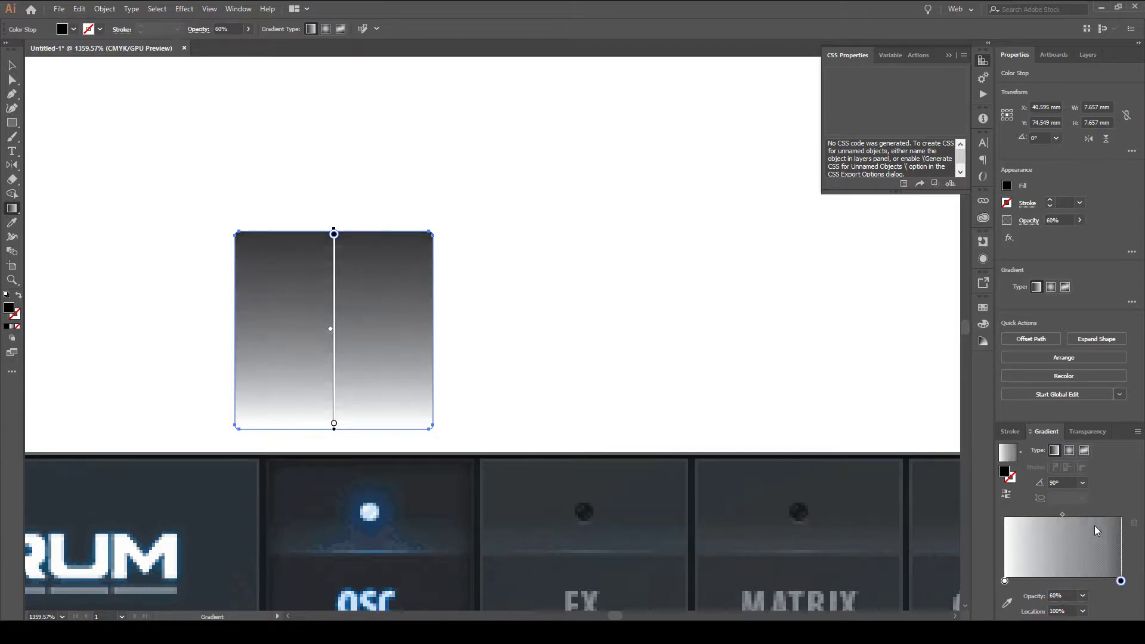
# Set the white gradient stop's opacity to 40% and compare it with the black stop
pyautogui.click(1005, 581)
pyautogui.click(1004, 581)
pyautogui.click(1081, 596)
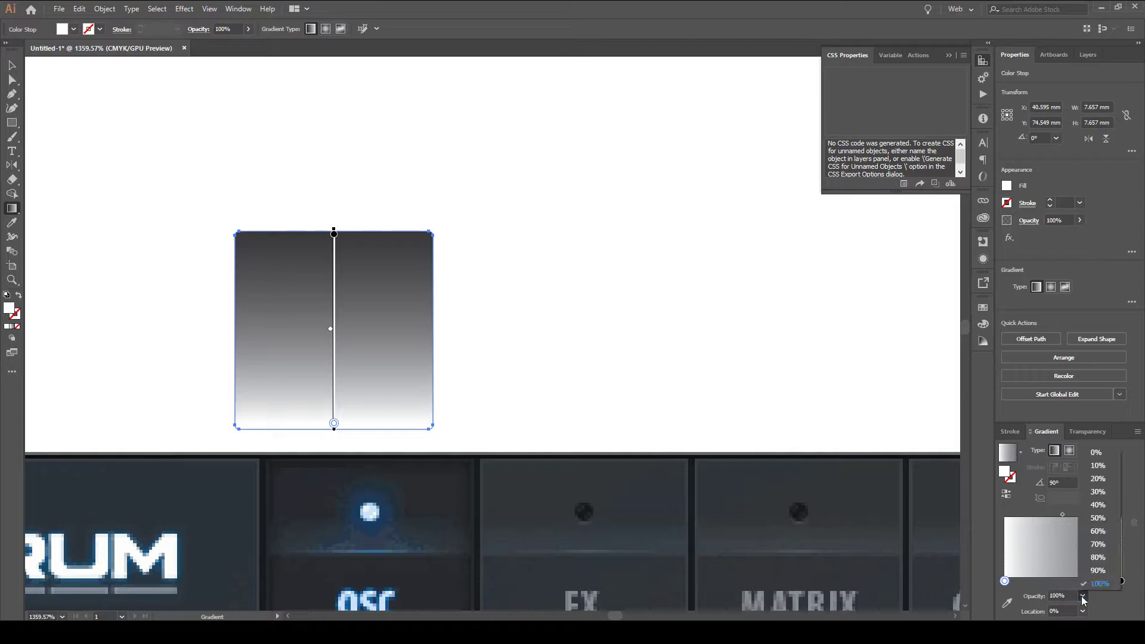
pyautogui.click(1104, 511)
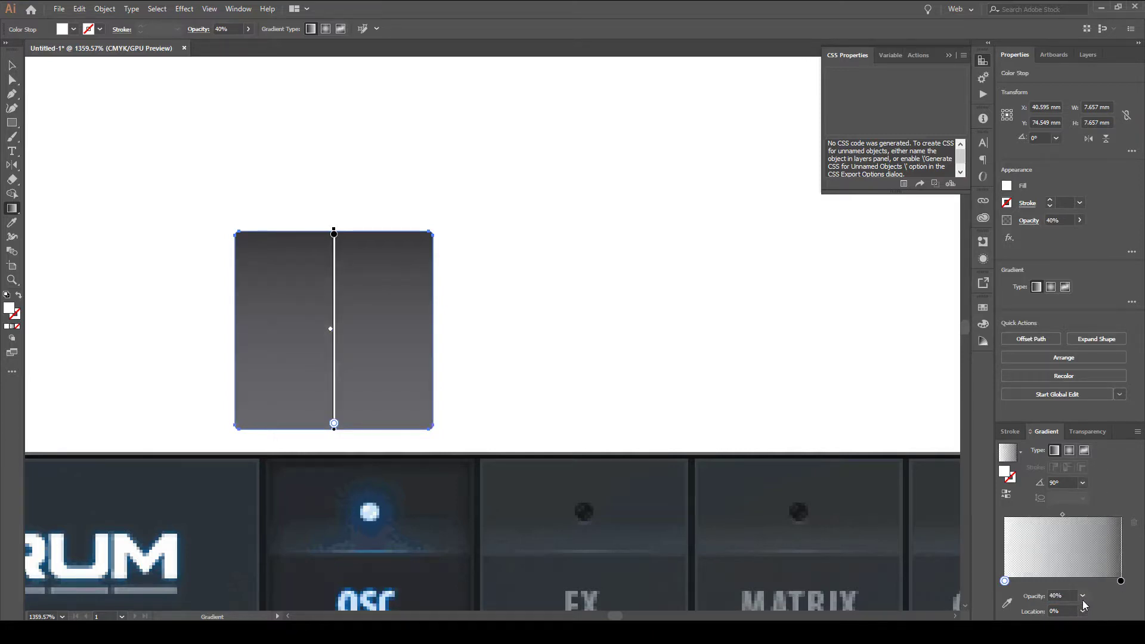
pyautogui.click(1120, 582)
pyautogui.click(1006, 582)
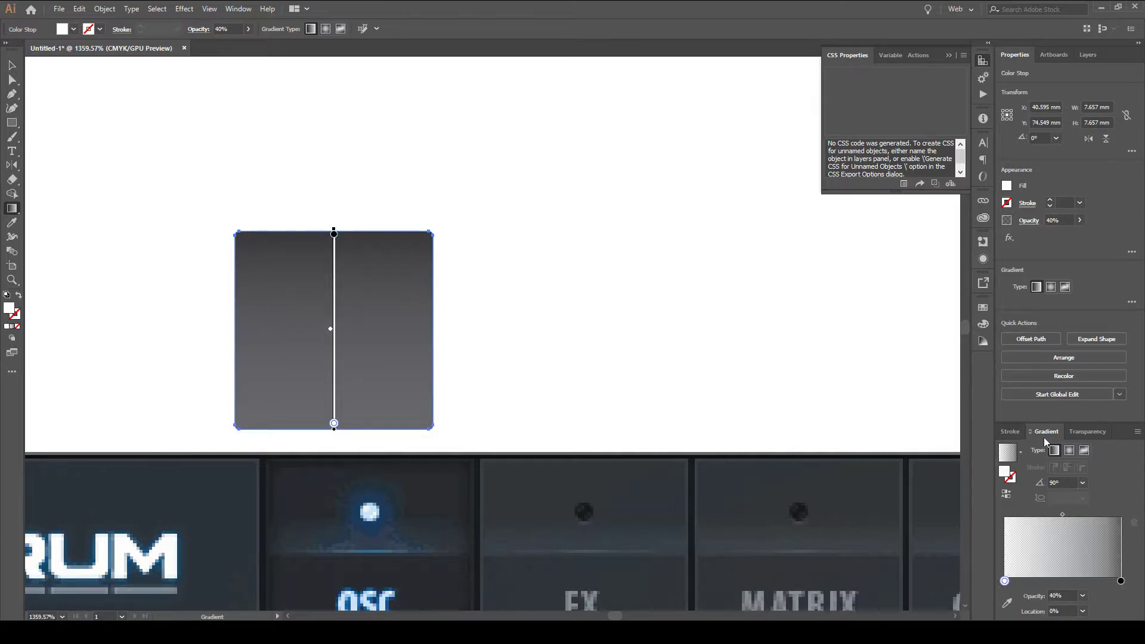
# Try adding a gradient stop midway between the white and black stops and sliding it along the gradient
pyautogui.click(1056, 581)
pyautogui.moveTo(1056, 582); pyautogui.dragTo(1063, 582)
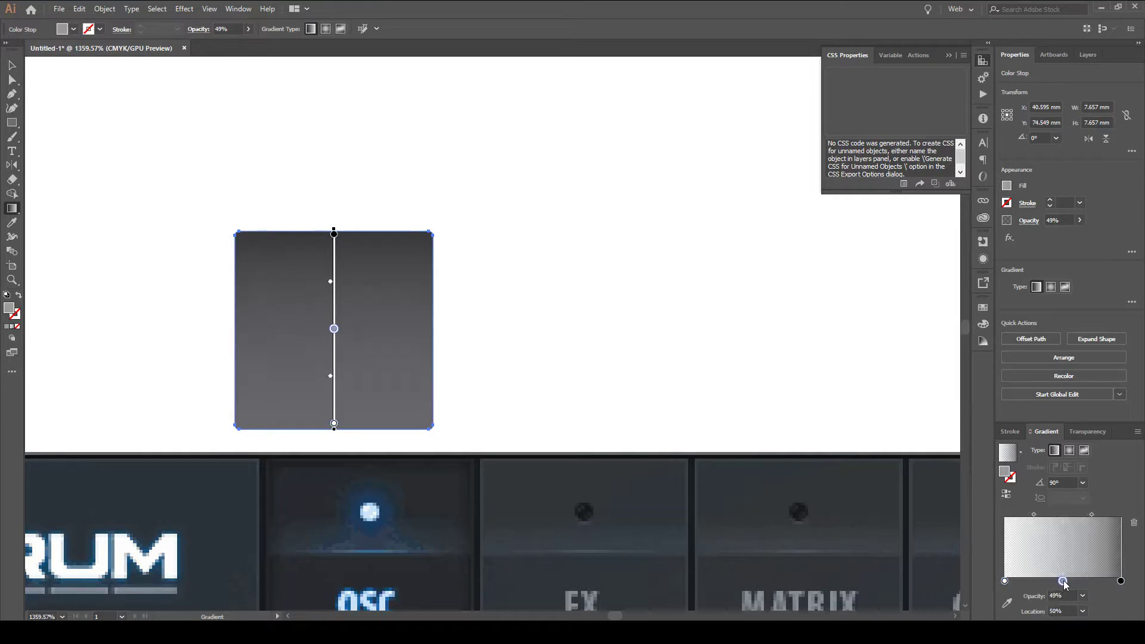
pyautogui.click(1004, 581)
pyautogui.click(1121, 582)
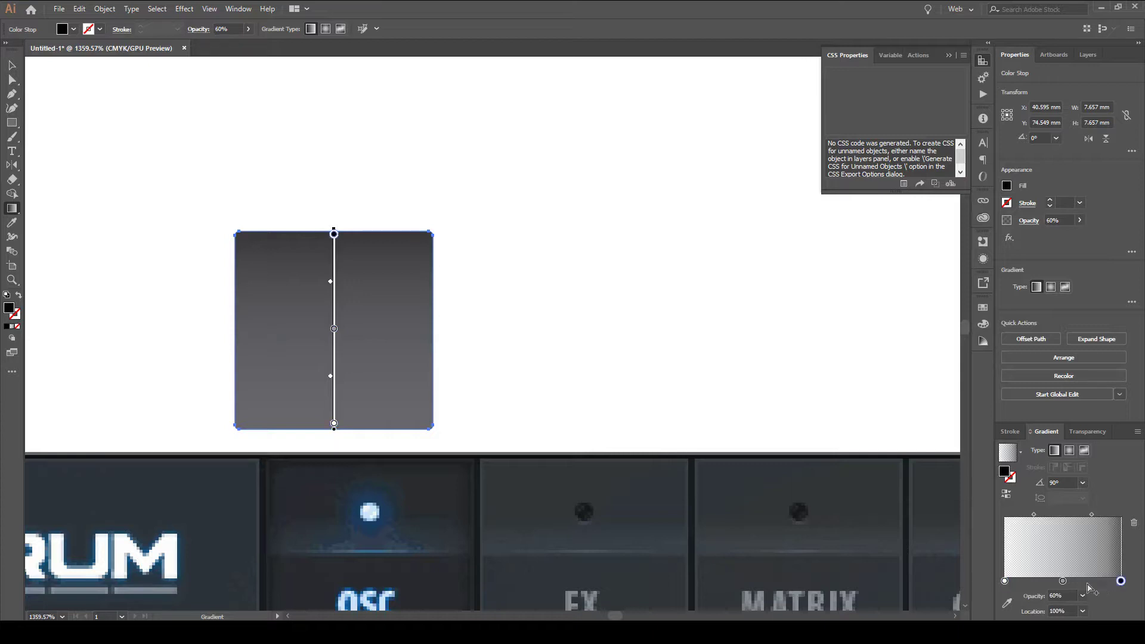
pyautogui.moveTo(1063, 581)
pyautogui.mouseDown()
pyautogui.moveTo(1083, 581)
pyautogui.moveTo(1078, 613)
pyautogui.moveTo(1062, 582)
pyautogui.moveTo(1071, 589)
pyautogui.mouseUp()
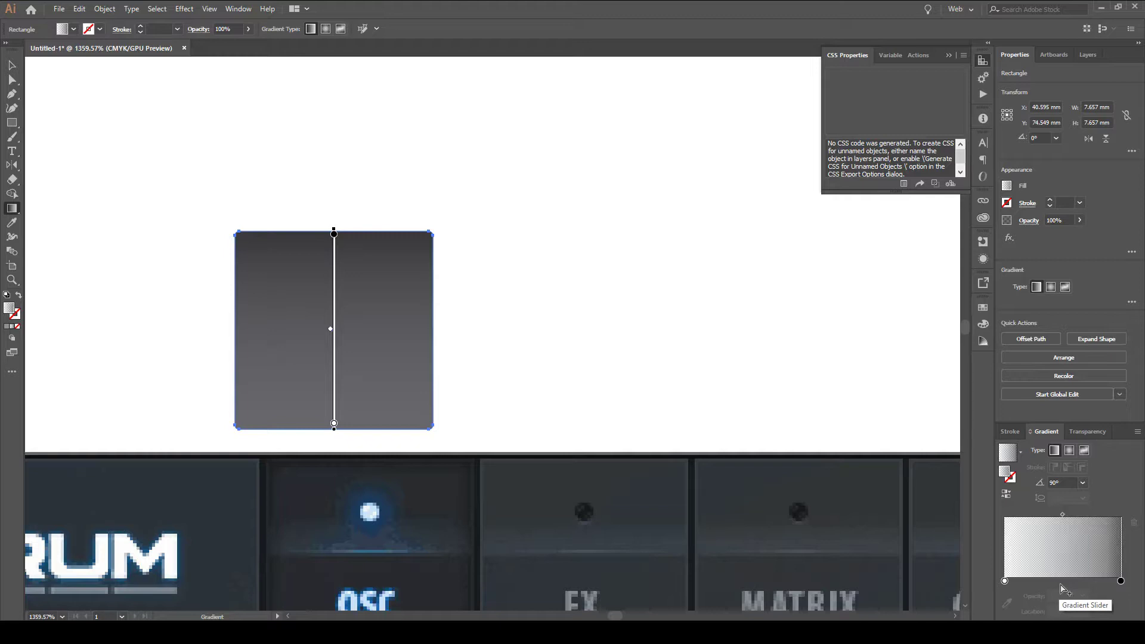
pyautogui.click(1061, 581)
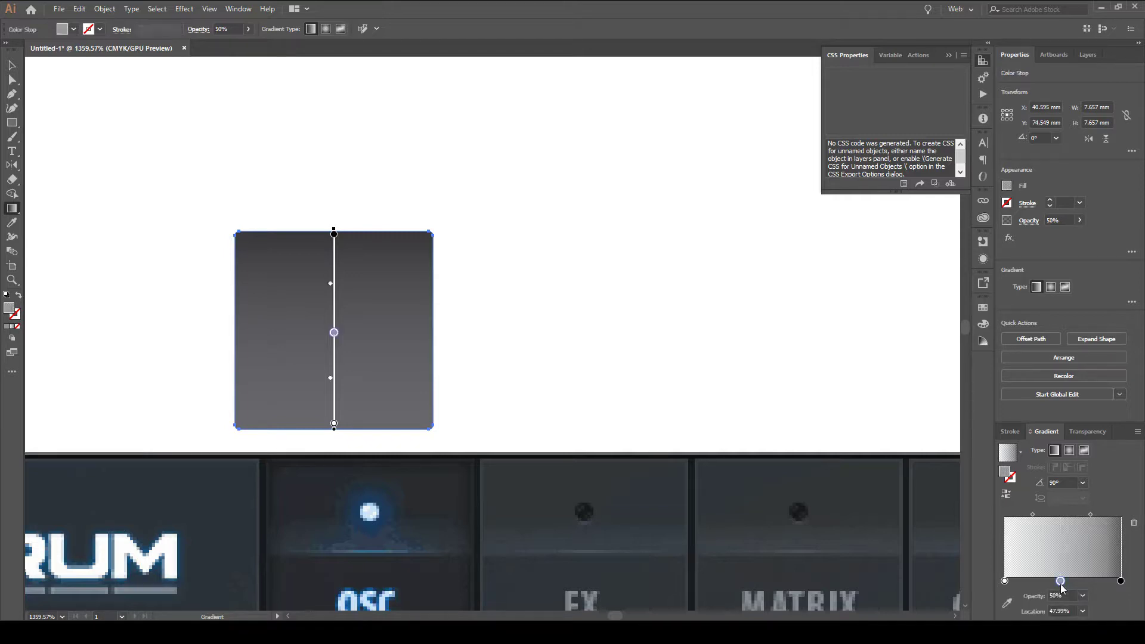
pyautogui.moveTo(1061, 588); pyautogui.dragTo(1071, 585)
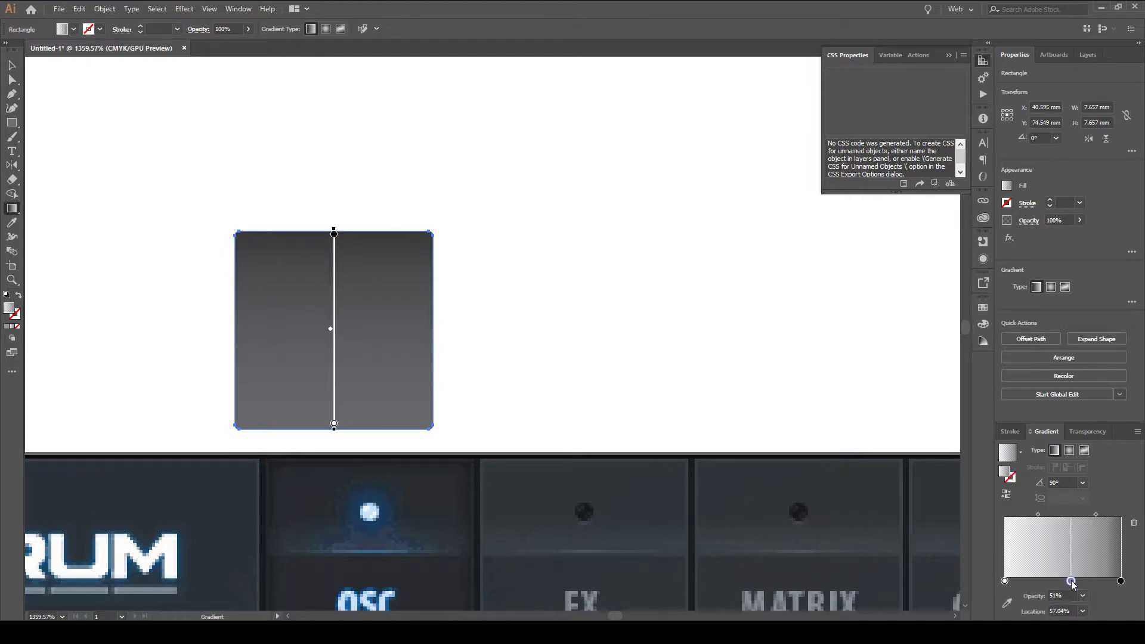
pyautogui.moveTo(1072, 585); pyautogui.dragTo(1065, 582)
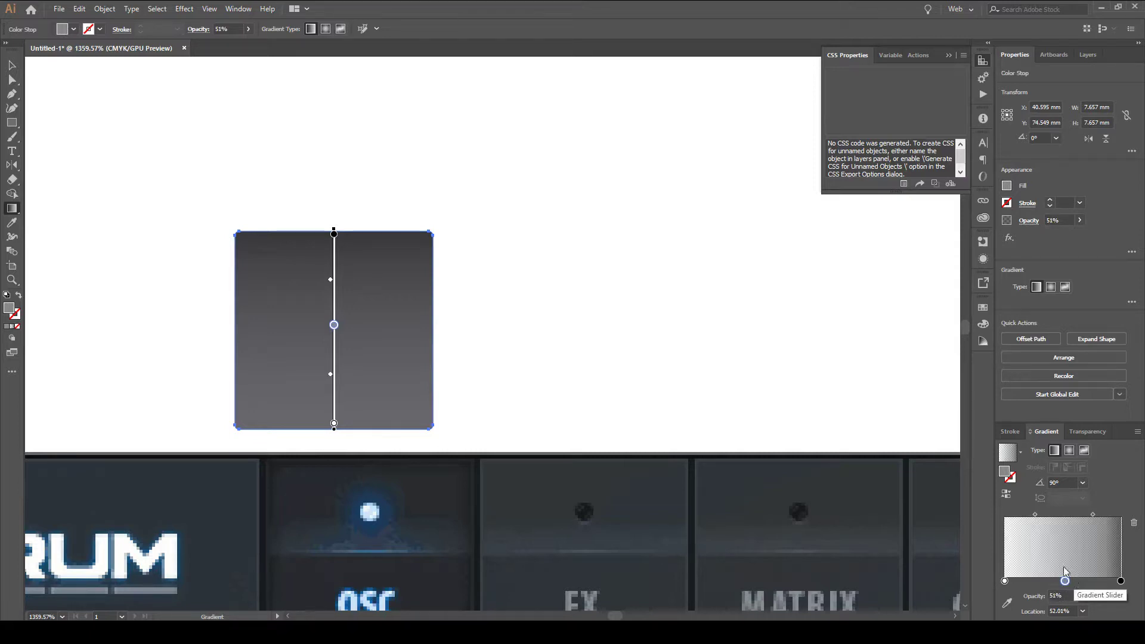
# Set the middle gradient stop's opacity to 50% and its location to 50%
pyautogui.click(1062, 597)
pyautogui.click(1082, 597)
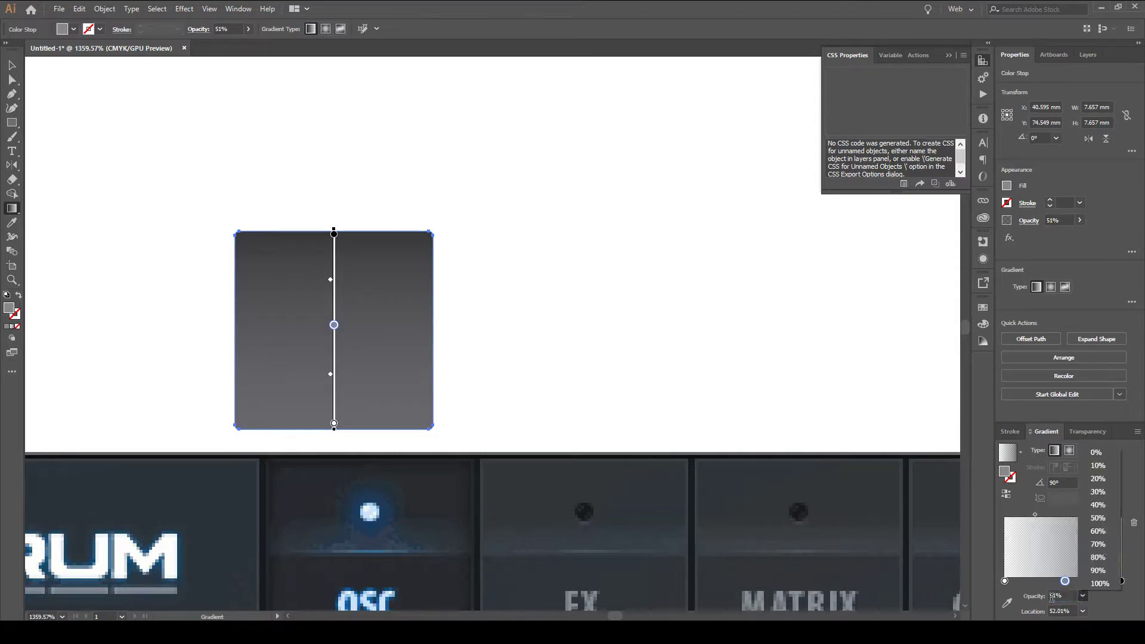
pyautogui.click(1095, 519)
pyautogui.click(1067, 593)
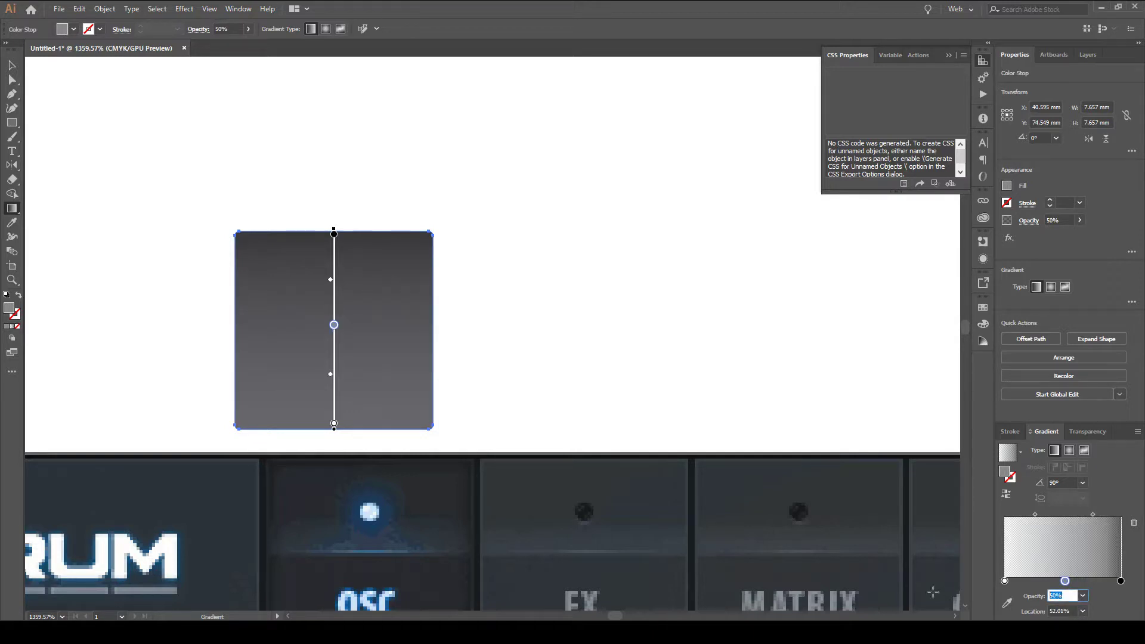
pyautogui.write('50')
pyautogui.press('Return')
pyautogui.click(1072, 609)
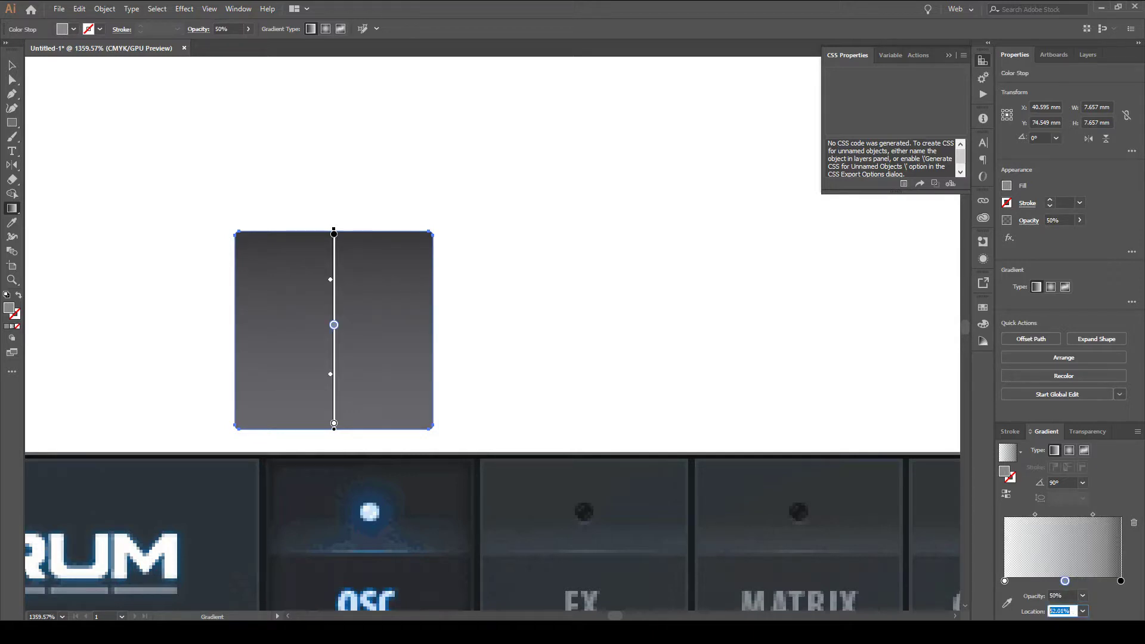
pyautogui.write('50')
pyautogui.press('Return')
# Move the middle gradient stop toward the white end and set its location to 20%
pyautogui.moveTo(1066, 584); pyautogui.dragTo(1053, 602)
pyautogui.moveTo(1066, 583); pyautogui.dragTo(1025, 591)
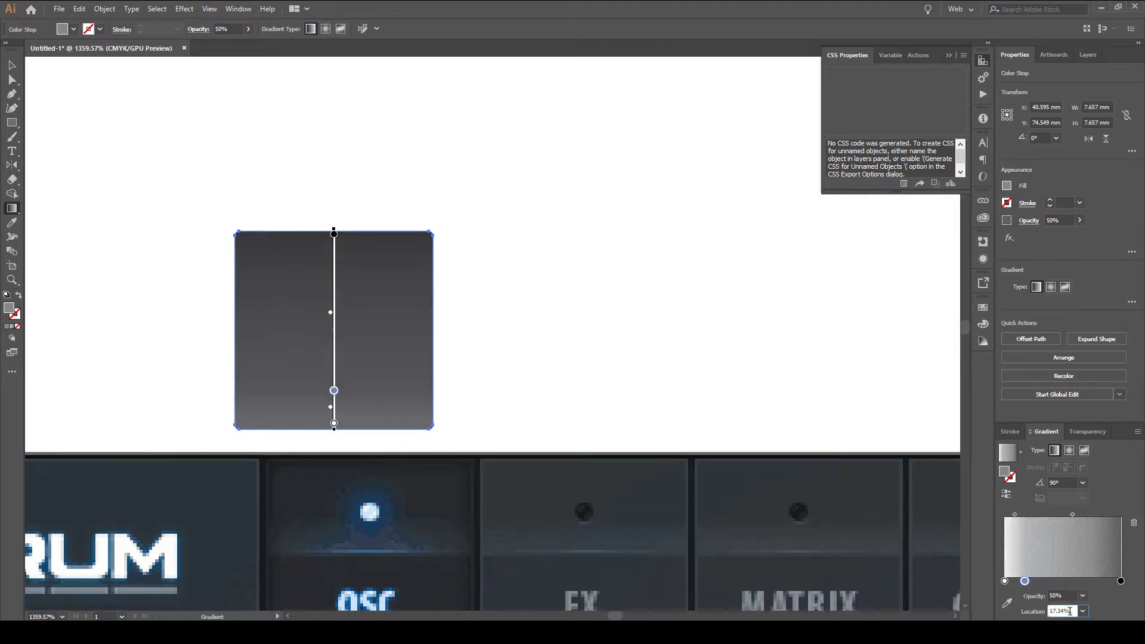
pyautogui.click(1083, 612)
pyautogui.click(1092, 493)
# Add two more intermediate gradient stops and set their locations to 40% and 60%
pyautogui.click(1052, 586)
pyautogui.click(1082, 611)
pyautogui.click(1094, 507)
pyautogui.click(1082, 611)
pyautogui.click(1096, 521)
pyautogui.click(1073, 581)
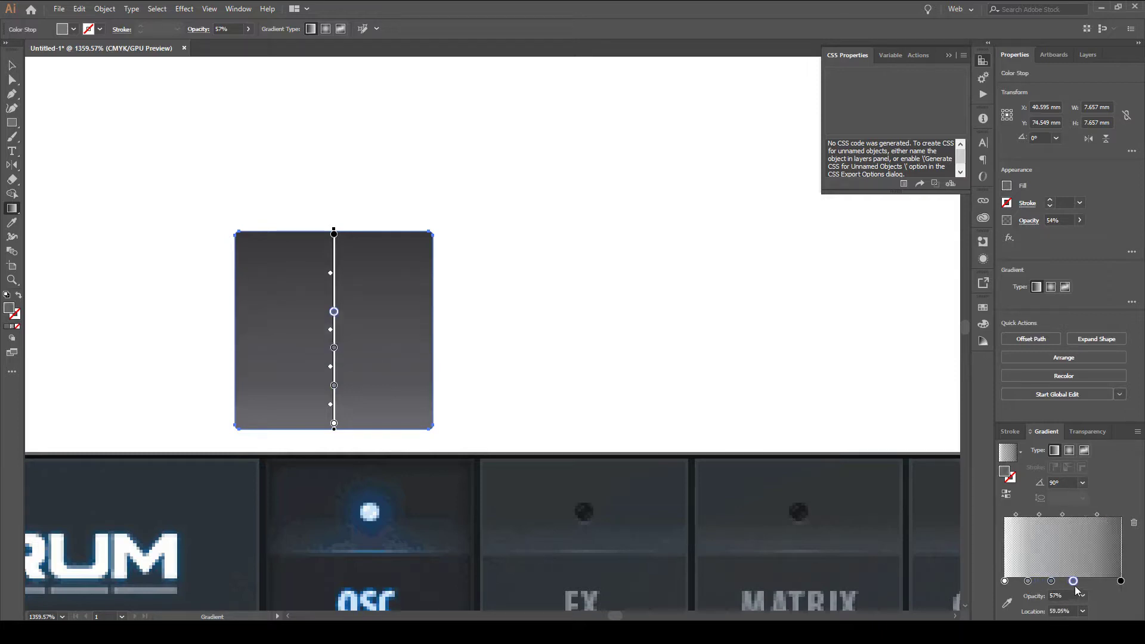
pyautogui.click(1082, 611)
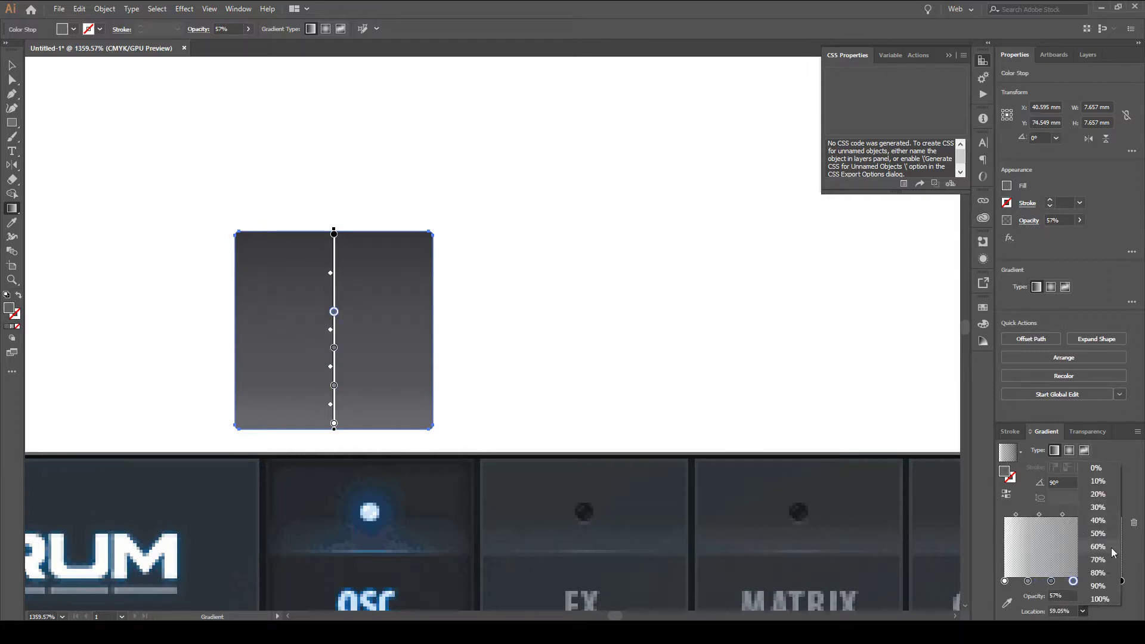
pyautogui.click(1098, 534)
pyautogui.click(1083, 611)
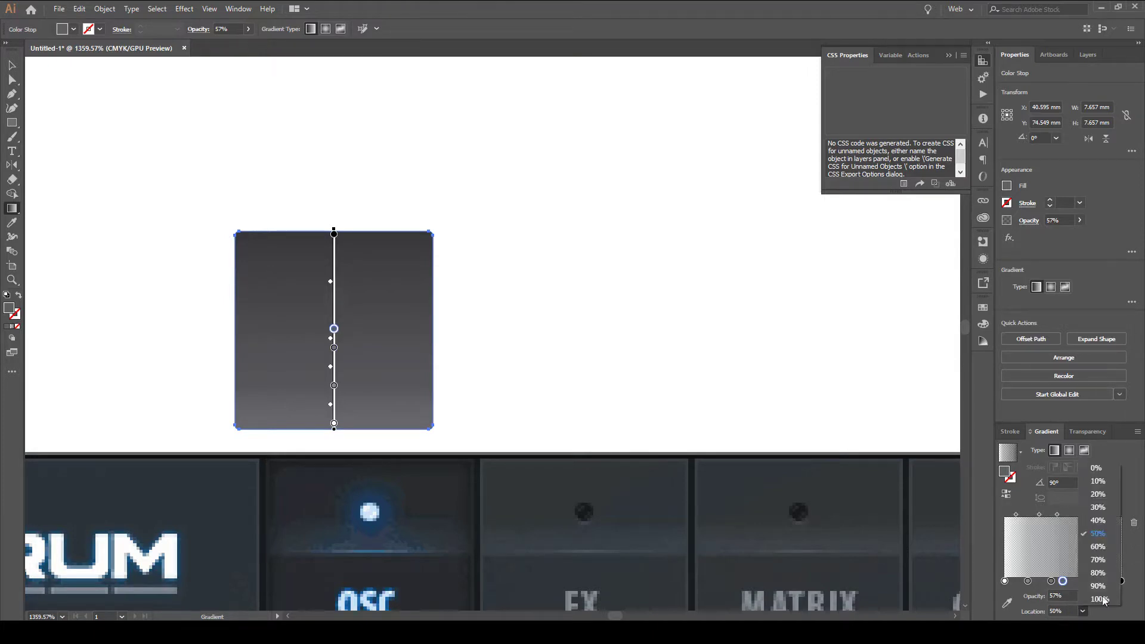
pyautogui.click(1099, 547)
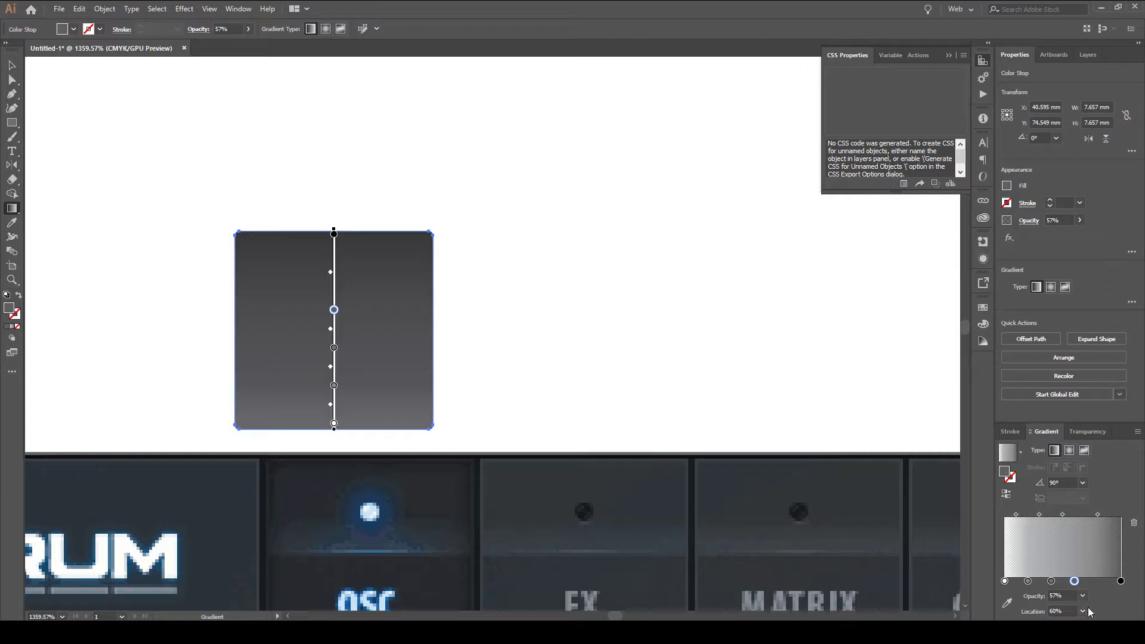
# Set the opacity of the gradient stops at the 60%, 40% and 20% locations to 60%, 40% and 20% respectively
pyautogui.click(1083, 596)
pyautogui.click(1096, 533)
pyautogui.click(1051, 580)
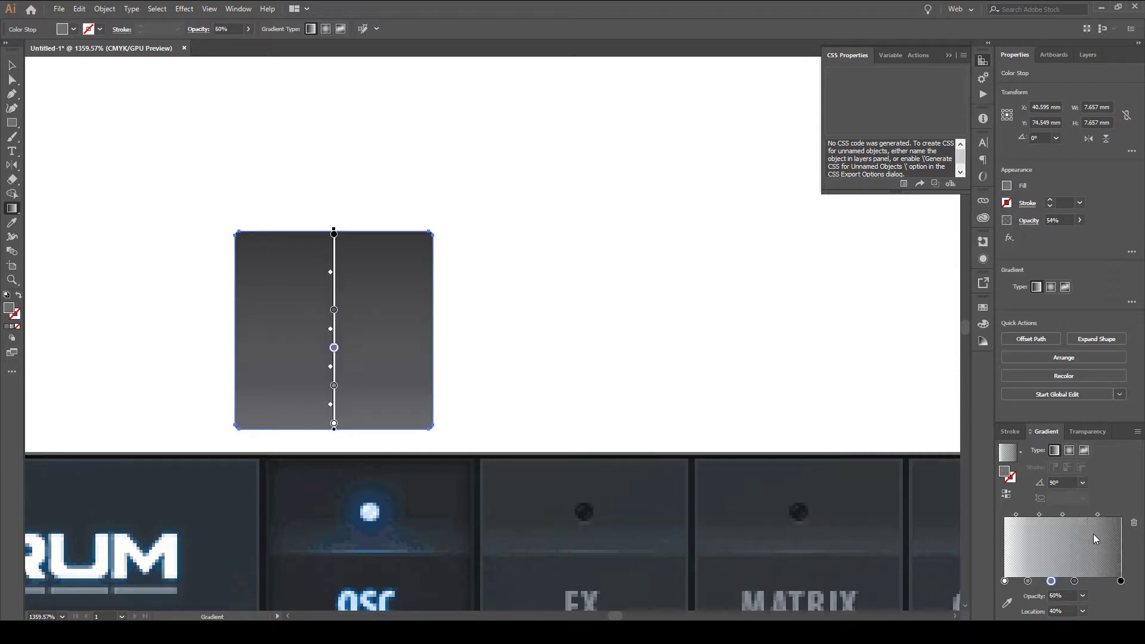
pyautogui.click(1082, 596)
pyautogui.click(1100, 517)
pyautogui.click(1082, 595)
pyautogui.click(1100, 504)
pyautogui.click(1028, 582)
pyautogui.click(1082, 596)
pyautogui.click(1103, 478)
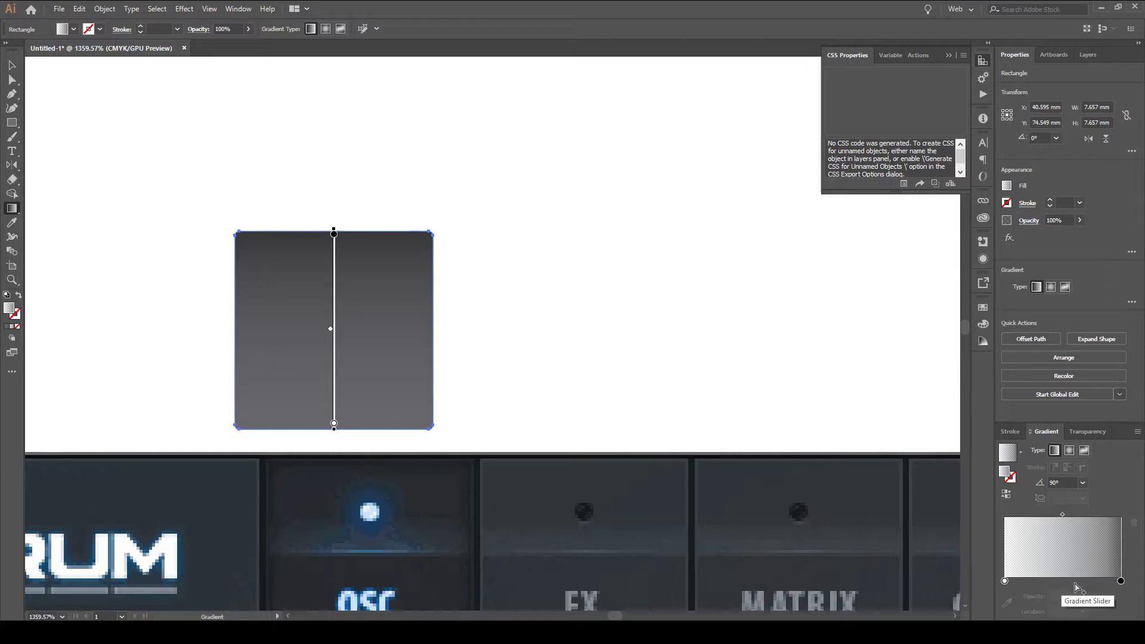
# Try adding a gradient stop at about 22% near the white end and undo the recent gradient changes
pyautogui.moveTo(1069, 587); pyautogui.dragTo(1030, 585)
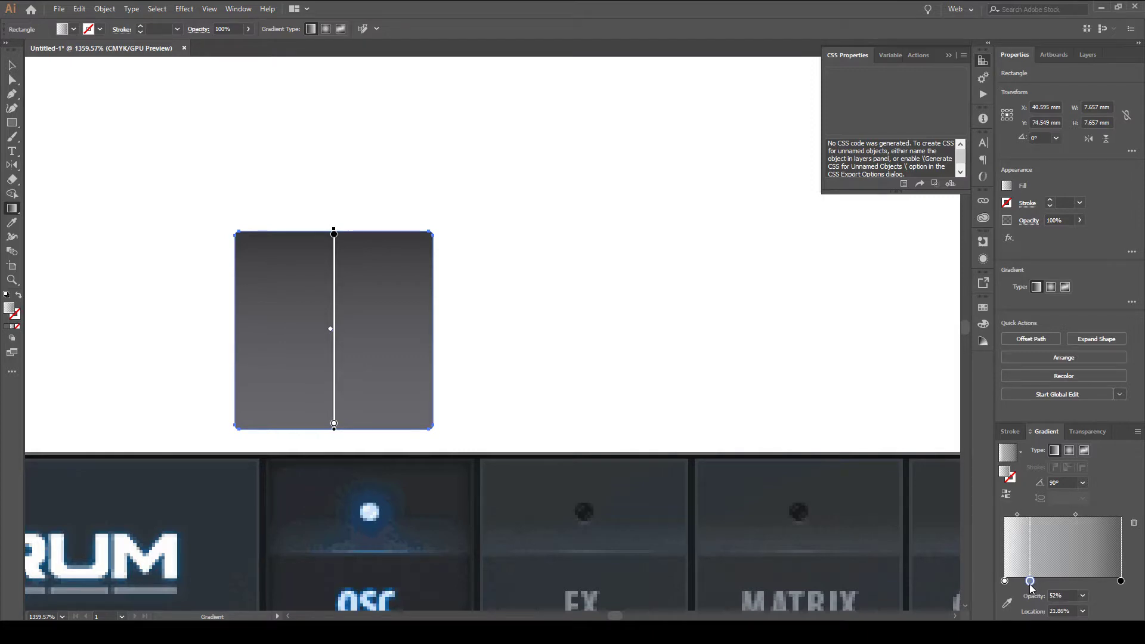
pyautogui.moveTo(1030, 585); pyautogui.dragTo(1029, 585)
pyautogui.hotkey('ctrl', 'z')
pyautogui.hotkey('ctrl', 'z')
pyautogui.hotkey('ctrl', 'z')
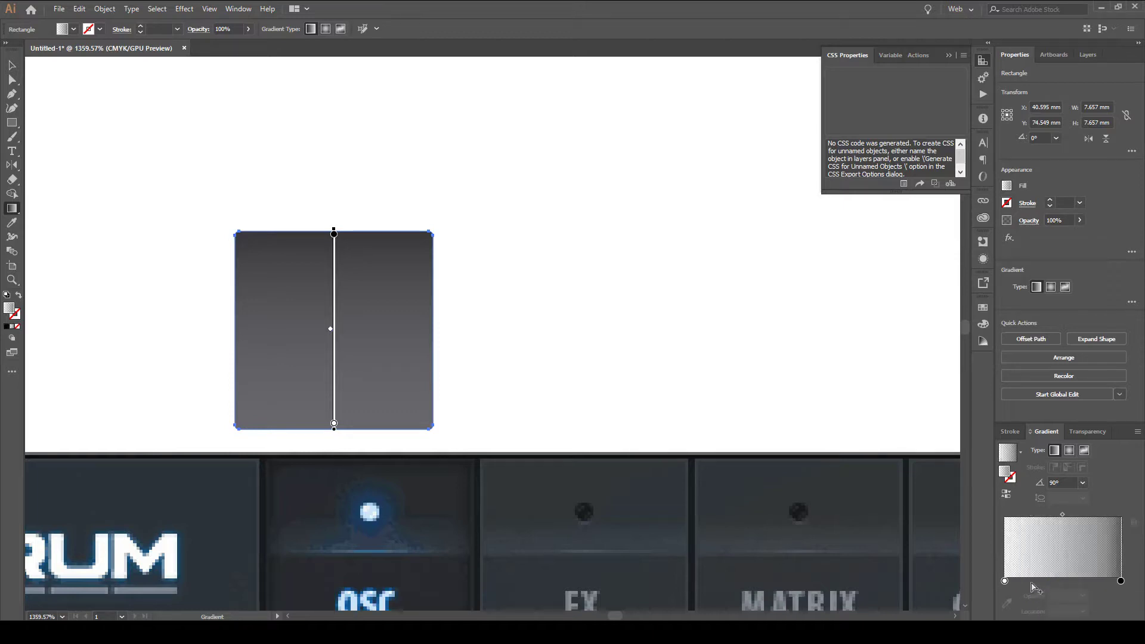
# Position the dark gradient square over the OSC tab between the Serum logo and the FX tab
pyautogui.click(12, 64)
pyautogui.moveTo(328, 282); pyautogui.dragTo(354, 296)
pyautogui.press('space')
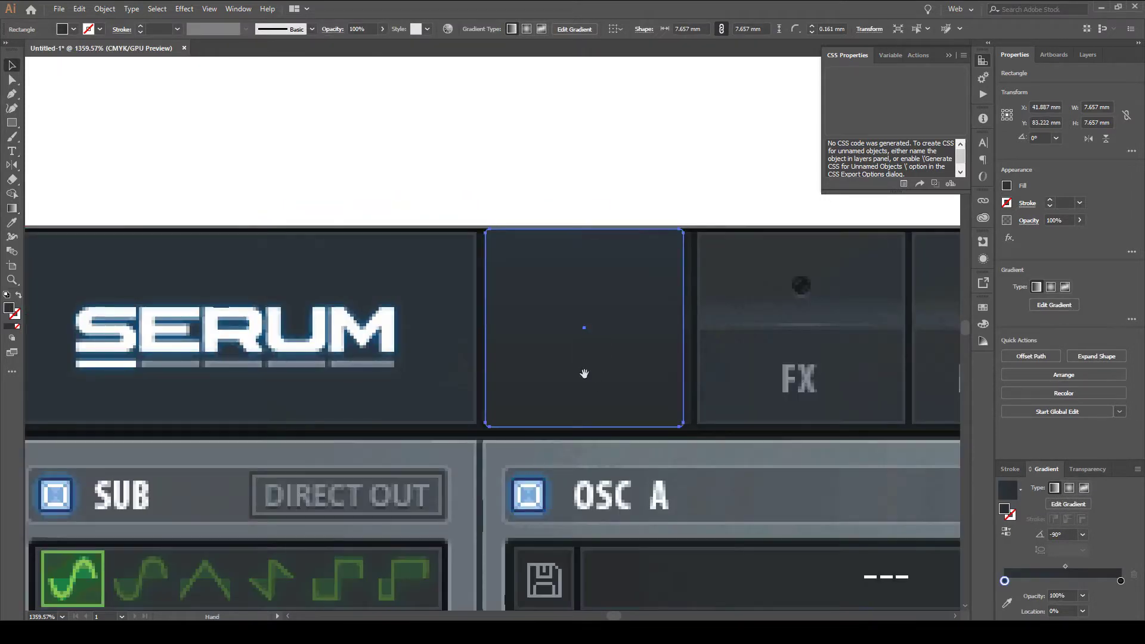
pyautogui.moveTo(584, 374); pyautogui.dragTo(544, 391)
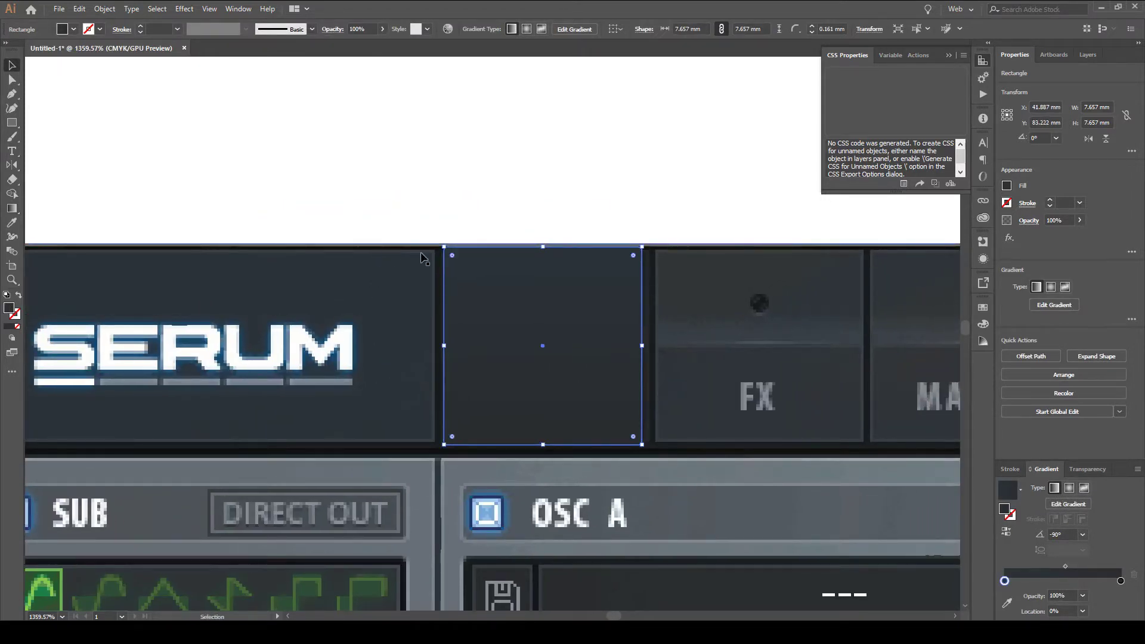
pyautogui.moveTo(592, 319); pyautogui.dragTo(595, 323)
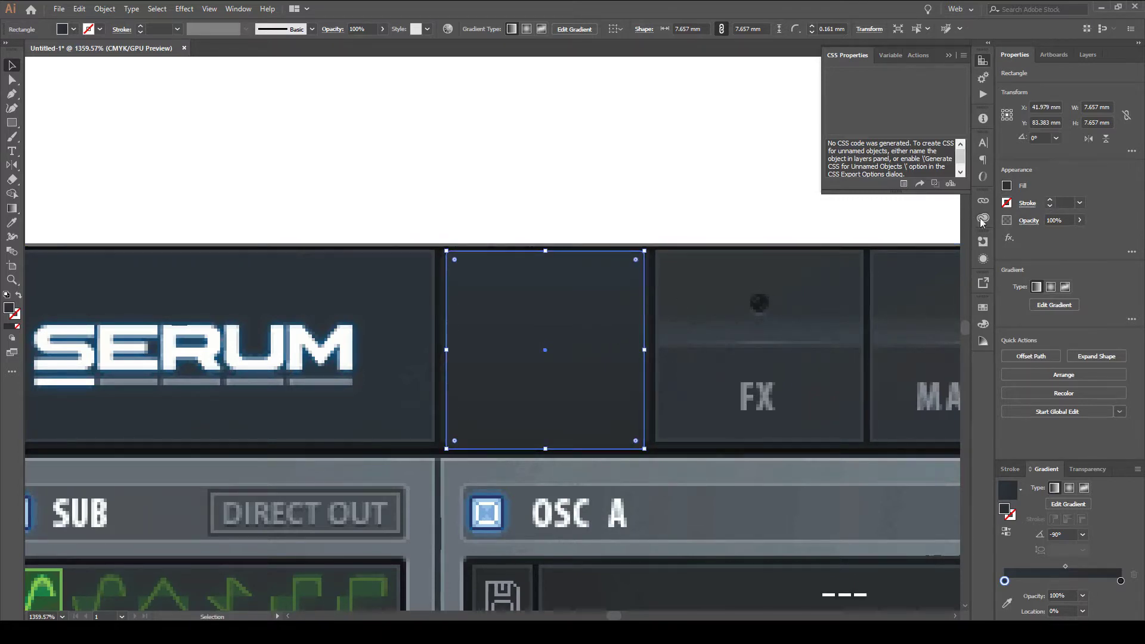
# Check the OSC square's stroke options and adjust its stroke weight
pyautogui.click(1026, 204)
pyautogui.click(1113, 154)
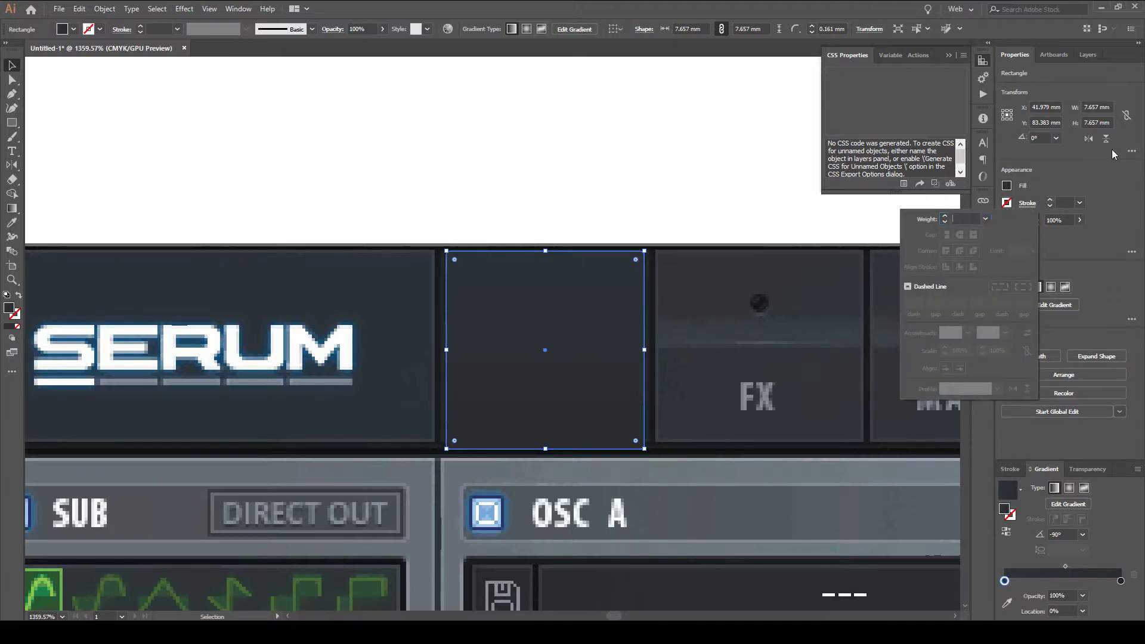
pyautogui.click(1051, 201)
pyautogui.click(1051, 201)
pyautogui.click(1051, 206)
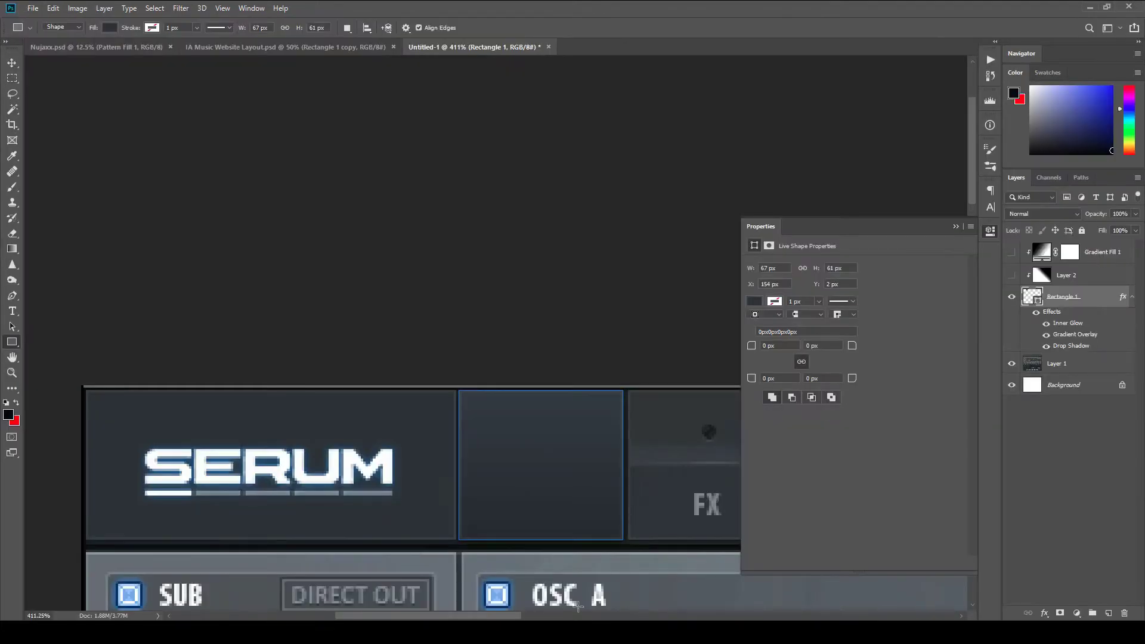
# Sample the border colour at the OSC square's upper and lower edges to compare them, leaving the foreground colour as it is
pyautogui.moveTo(560, 453); pyautogui.dragTo(596, 399)
pyautogui.moveTo(625, 438); pyautogui.dragTo(517, 328)
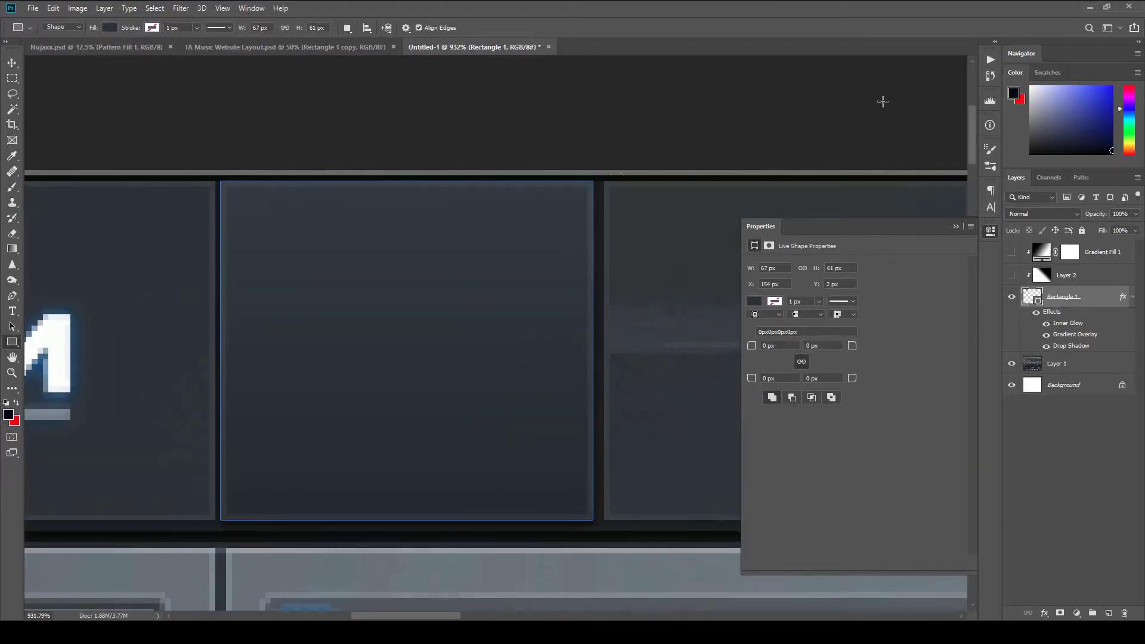
pyautogui.click(1015, 93)
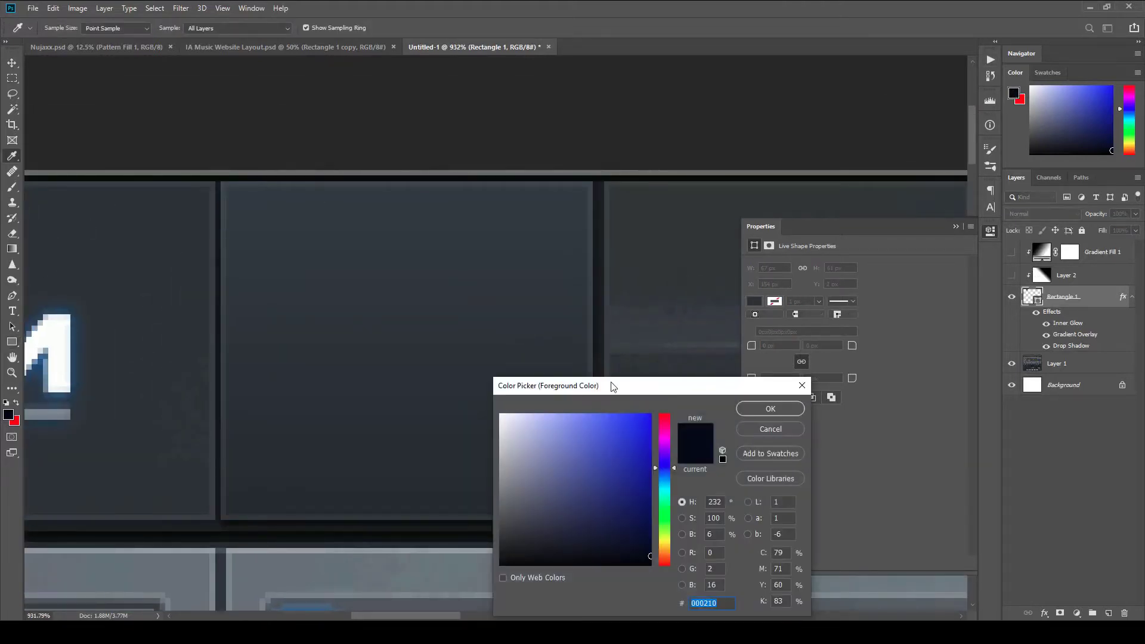
pyautogui.click(596, 179)
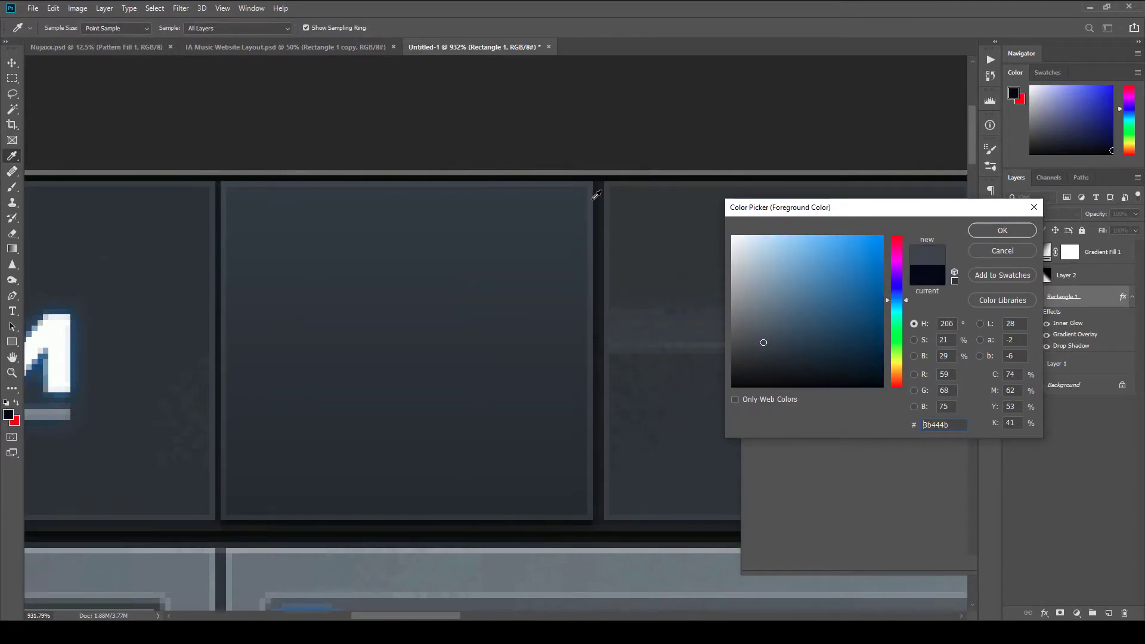
pyautogui.click(595, 511)
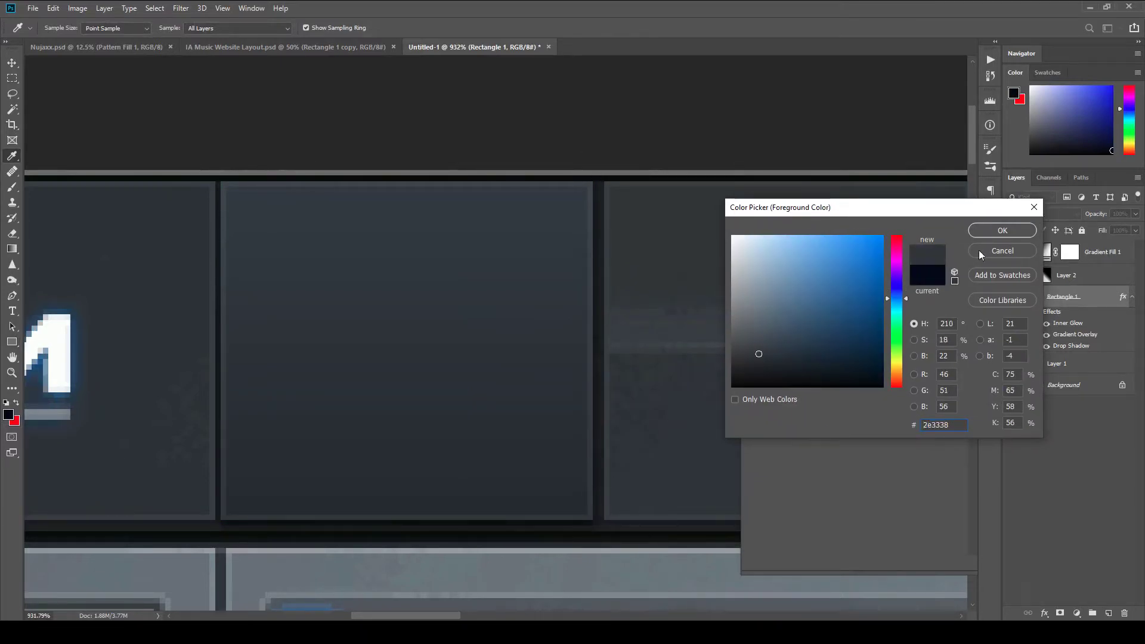
pyautogui.press('Return')
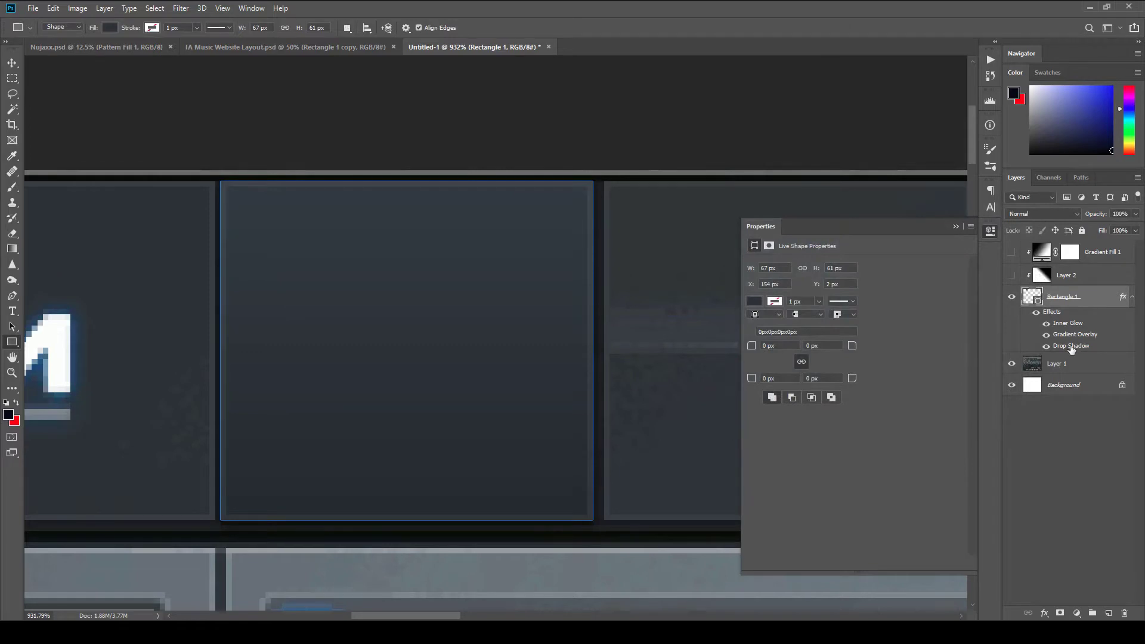
# Examine the Inner Glow settings of the OSC square's layer style, including the blend mode choices
pyautogui.doubleClick(1067, 325)
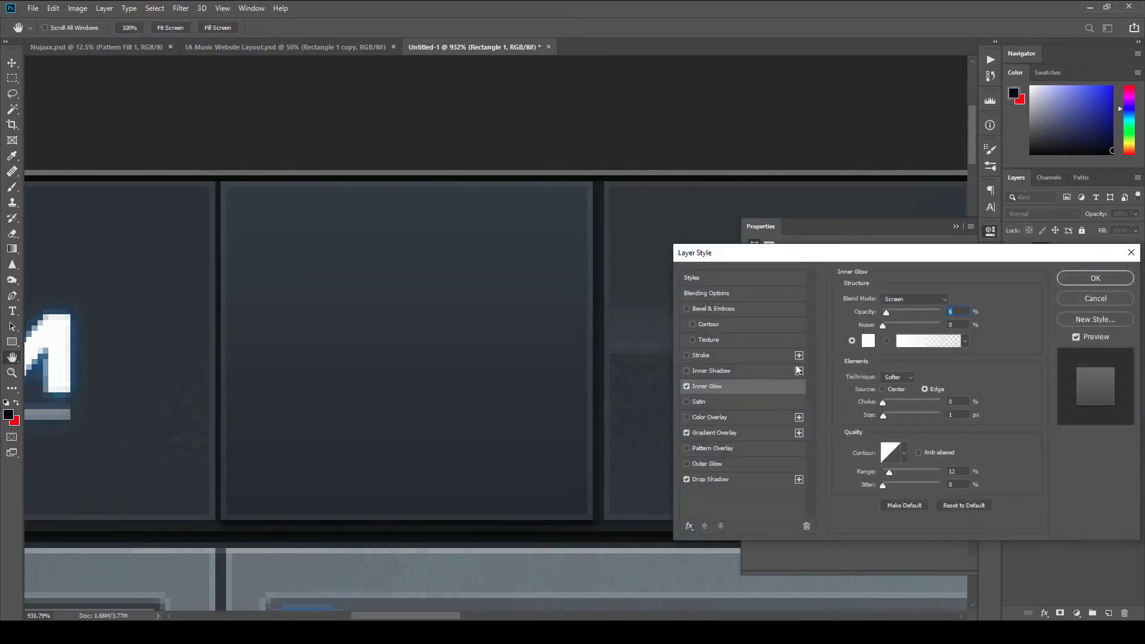
pyautogui.click(904, 300)
pyautogui.click(938, 298)
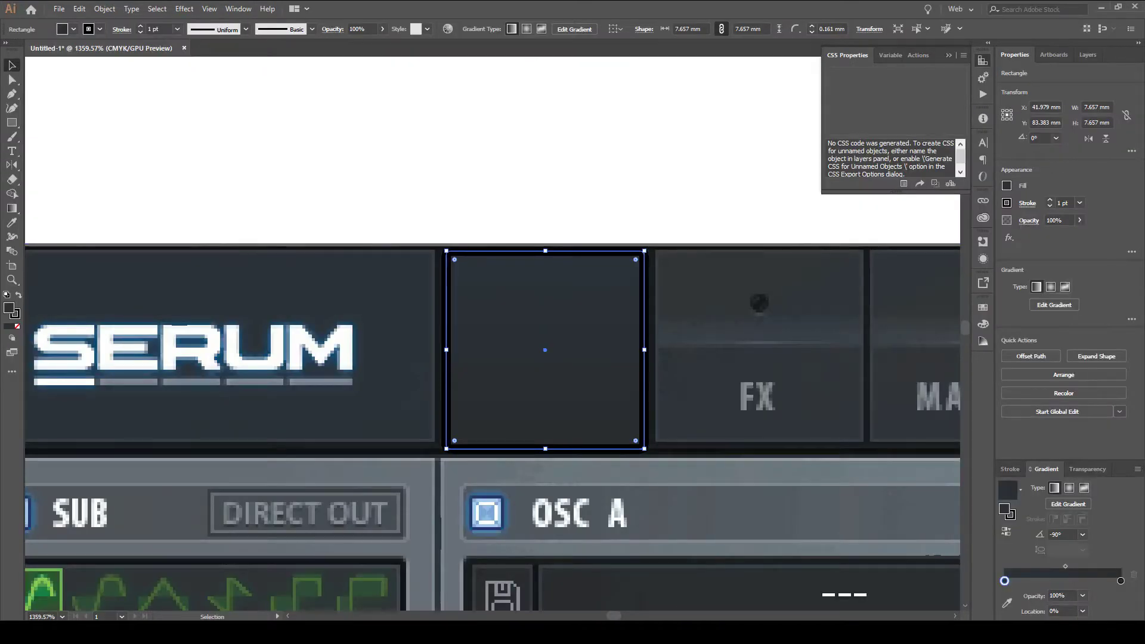
# In Illustrator, inspect the dark gradient square's stroke options and align the stroke to center
pyautogui.click(1022, 204)
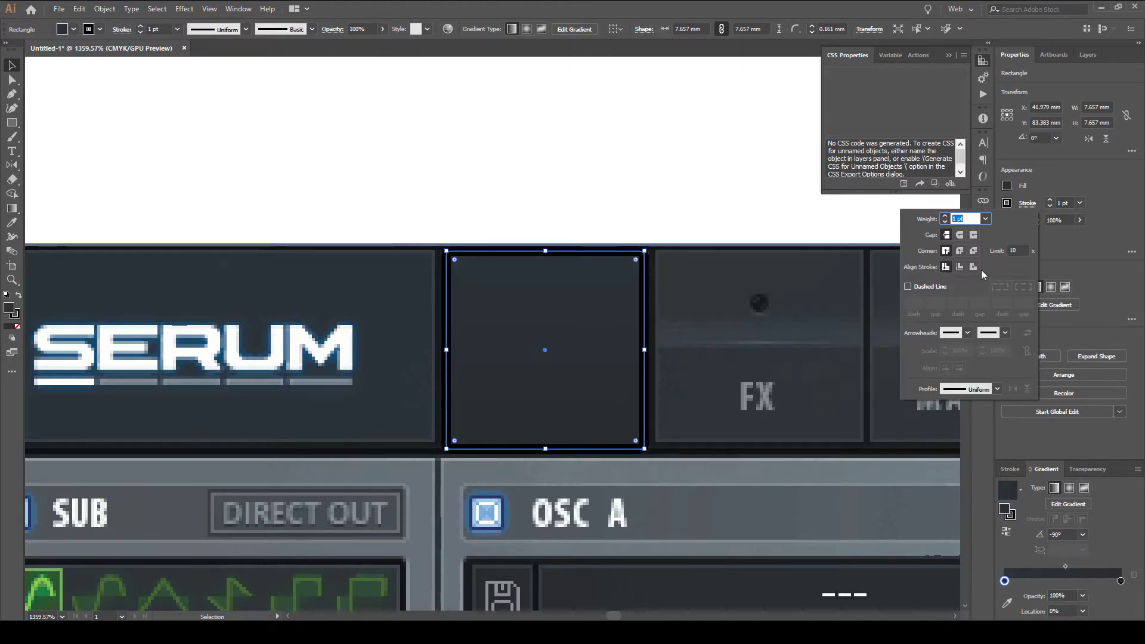
pyautogui.click(942, 264)
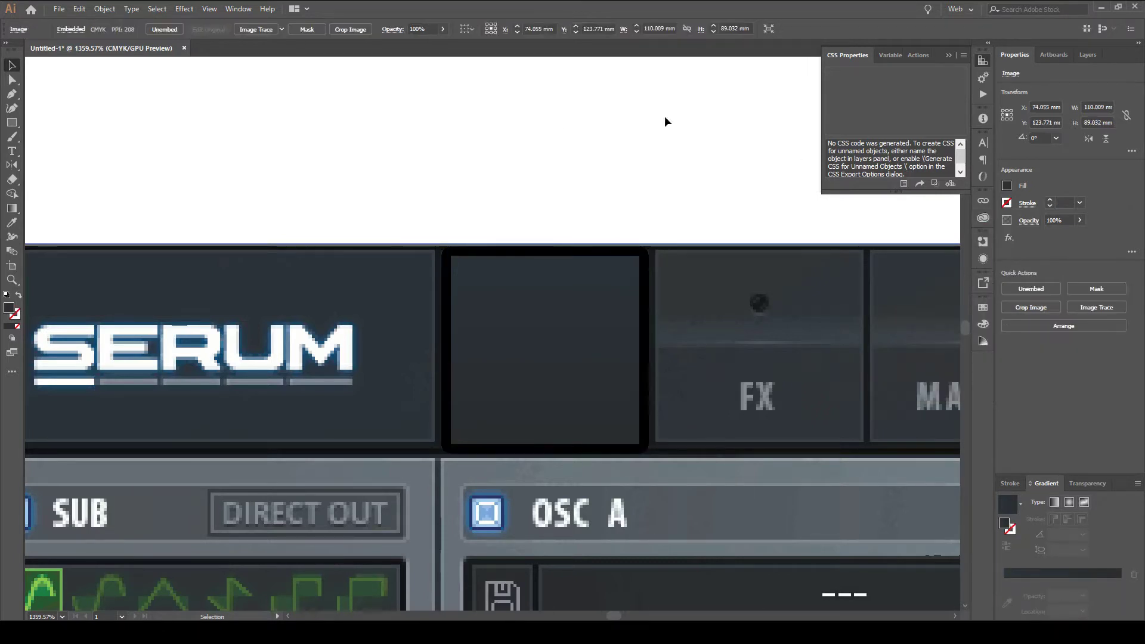
pyautogui.click(501, 271)
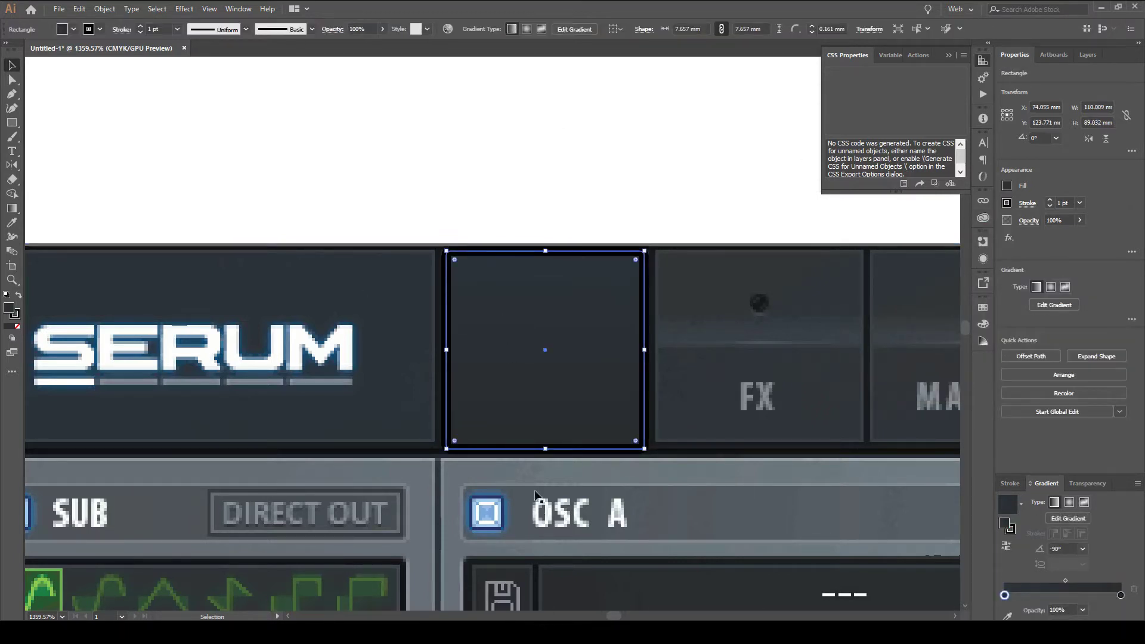
pyautogui.click(1027, 203)
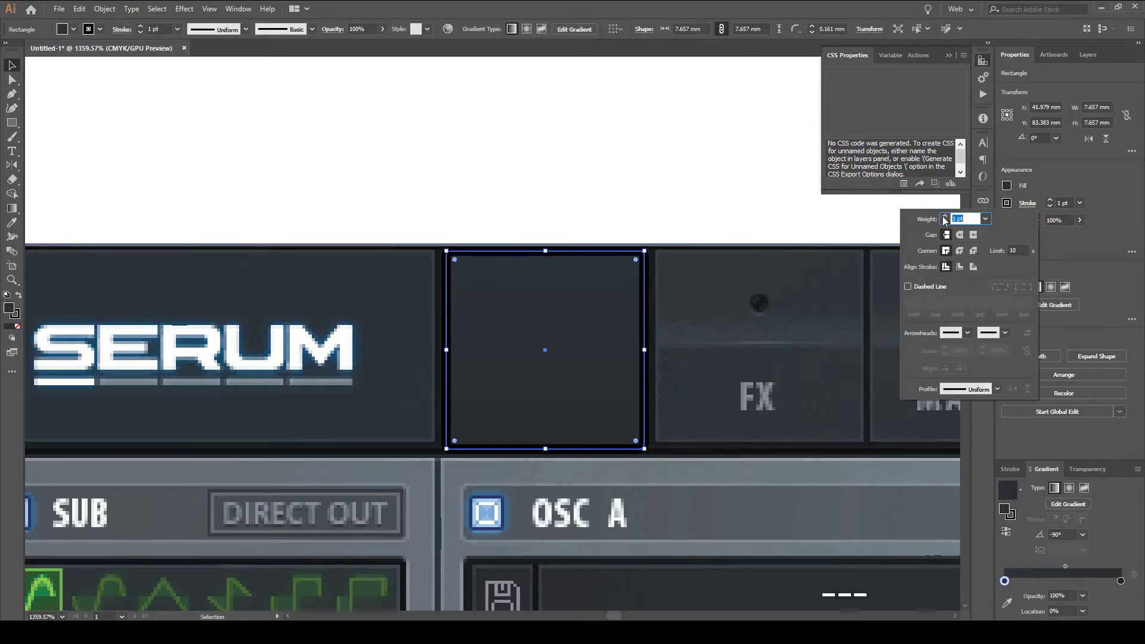
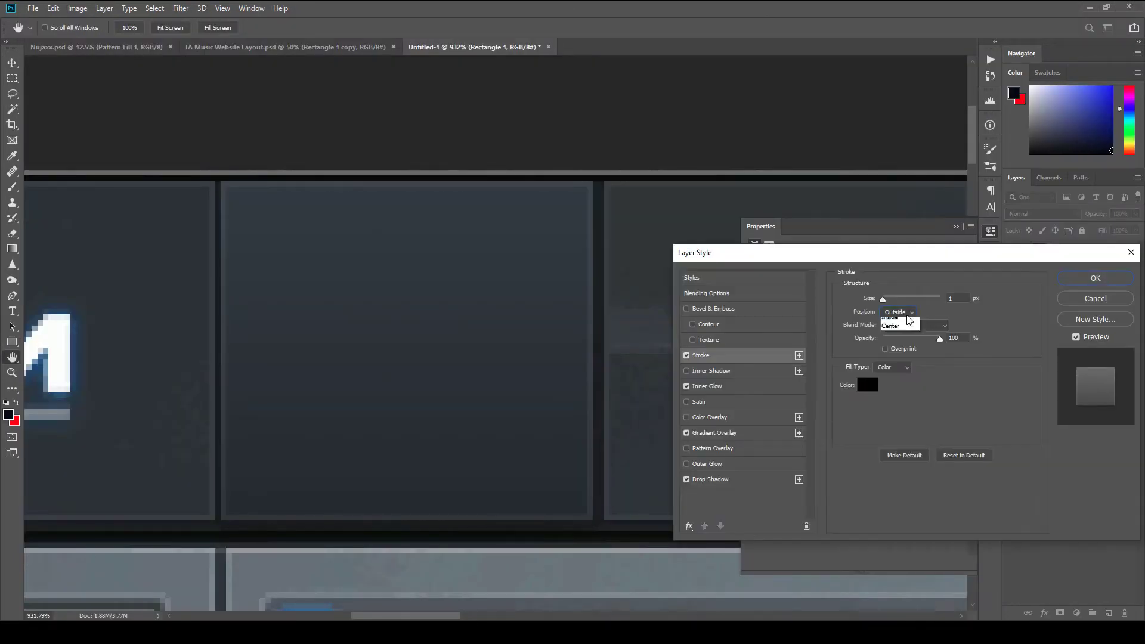
# In Photoshop, try the Stroke effect with its position set to Inside in the OSC square's layer style
pyautogui.click(898, 312)
pyautogui.click(897, 314)
pyautogui.click(907, 312)
pyautogui.click(906, 331)
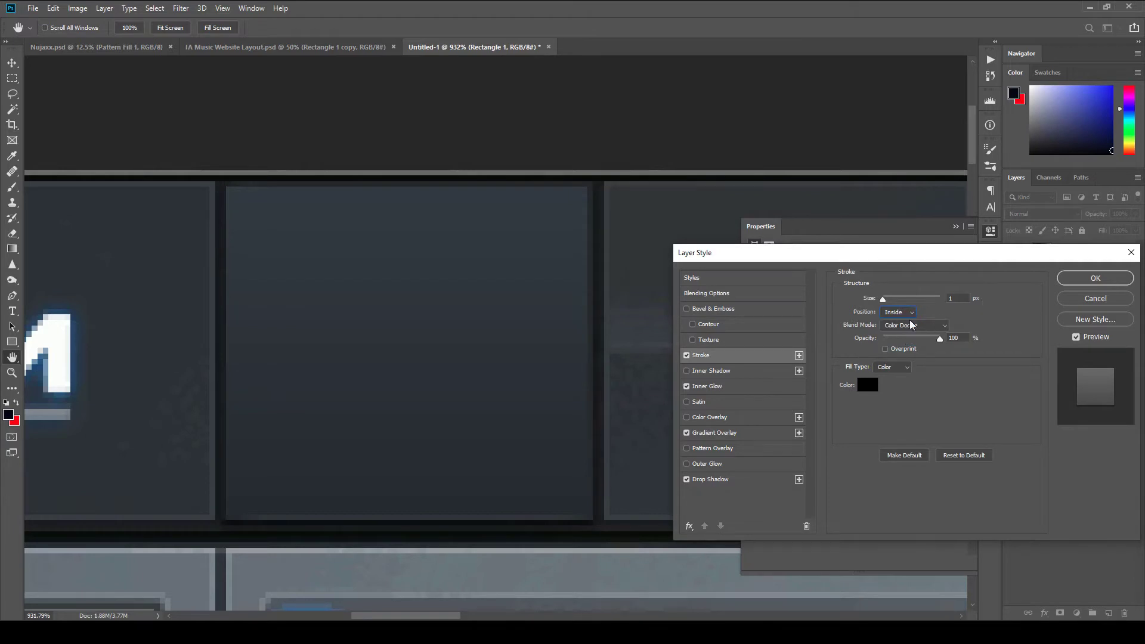
pyautogui.click(1097, 299)
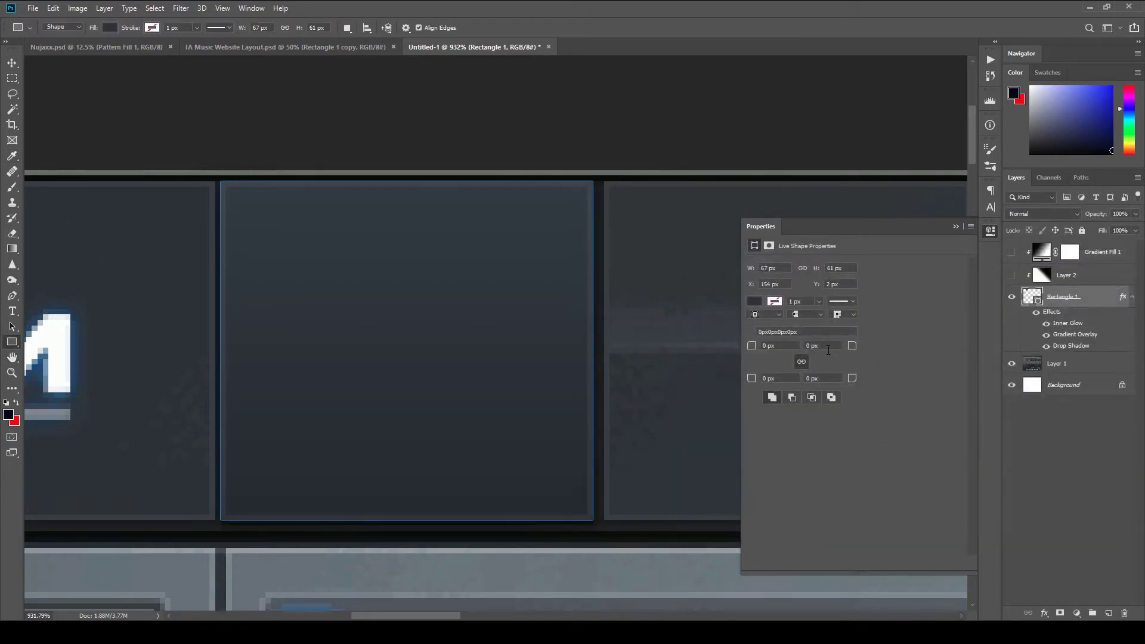
# Give the OSC square a solid 1 px shape stroke and sample its colour from the canvas as #293037
pyautogui.click(853, 315)
pyautogui.click(152, 27)
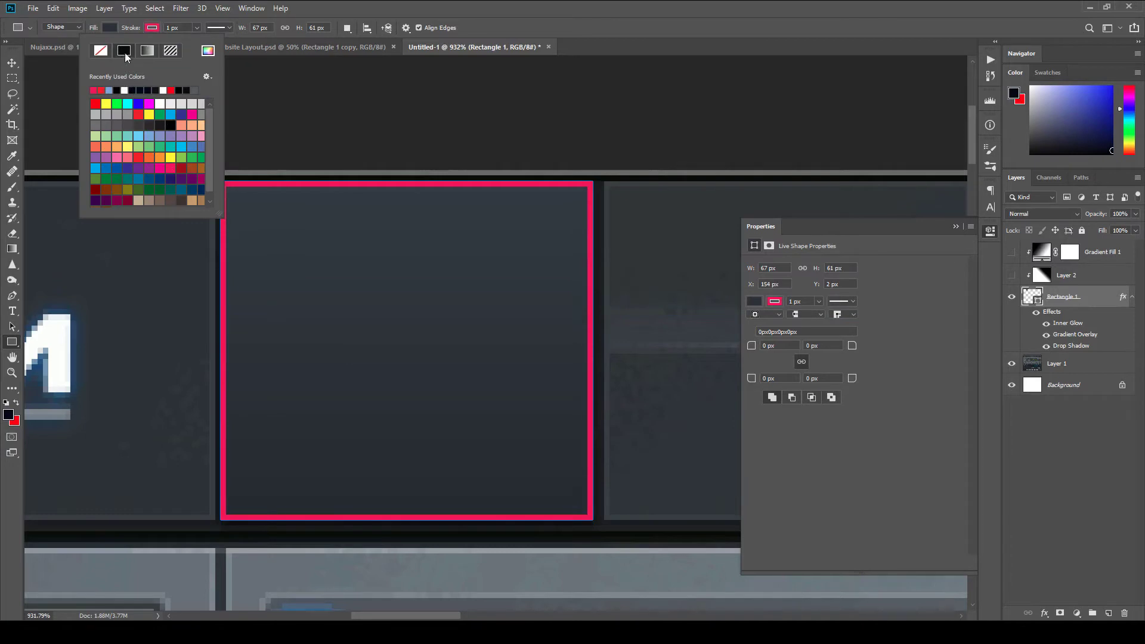
pyautogui.click(207, 50)
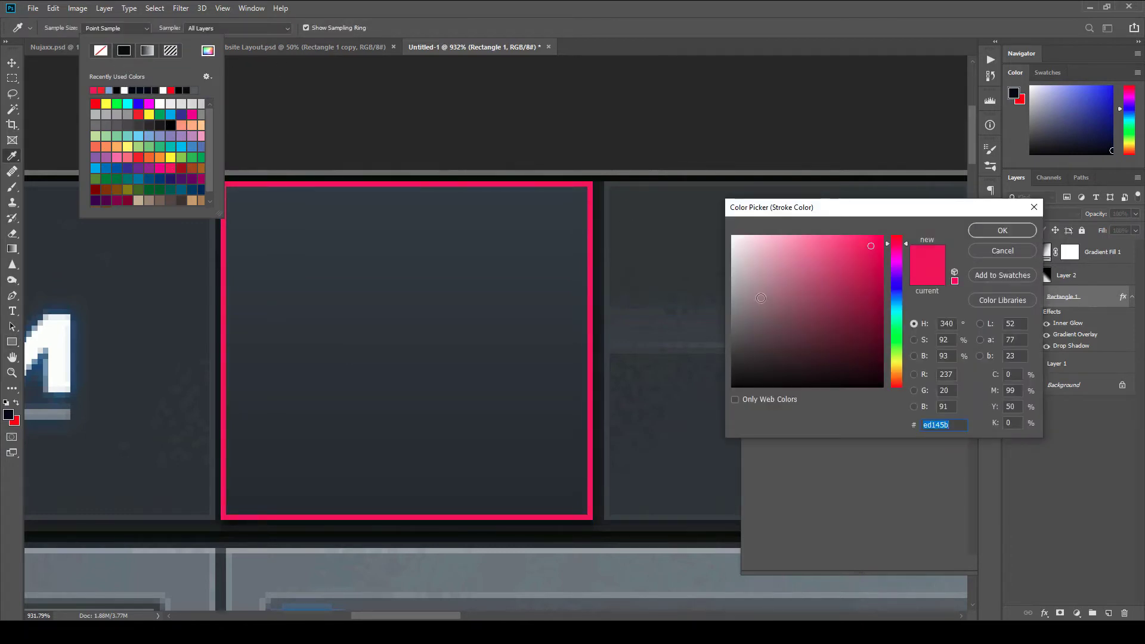
pyautogui.click(685, 264)
pyautogui.click(672, 220)
pyautogui.moveTo(810, 205); pyautogui.dragTo(774, 150)
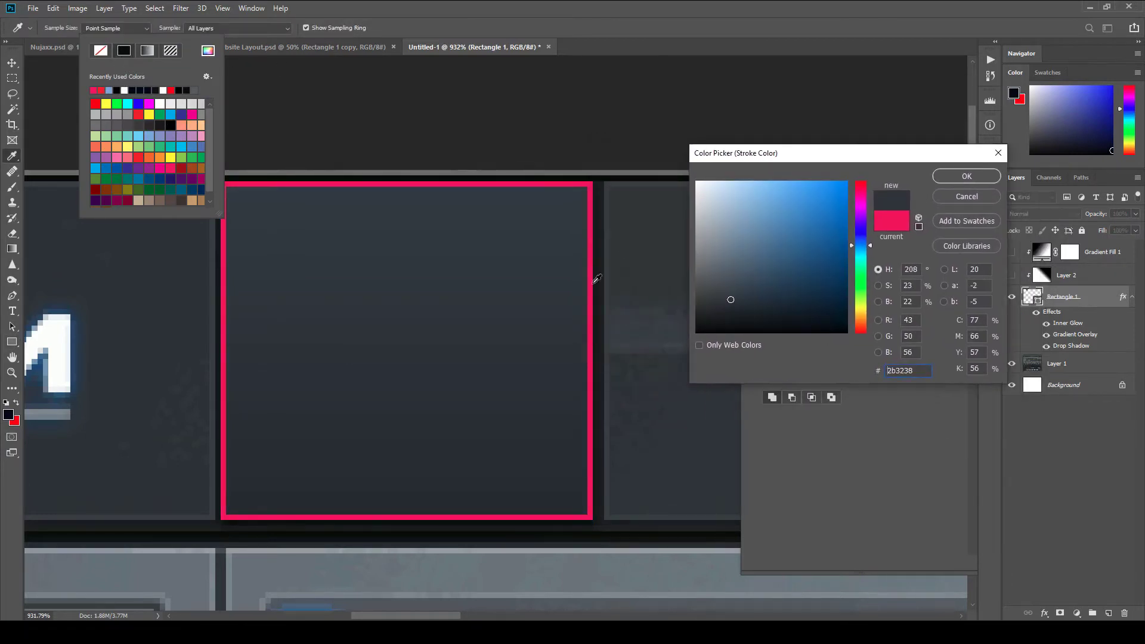
pyautogui.click(557, 312)
pyautogui.click(548, 355)
pyautogui.click(459, 409)
pyautogui.click(390, 325)
pyautogui.click(533, 262)
pyautogui.moveTo(536, 257); pyautogui.dragTo(479, 283)
pyautogui.click(948, 177)
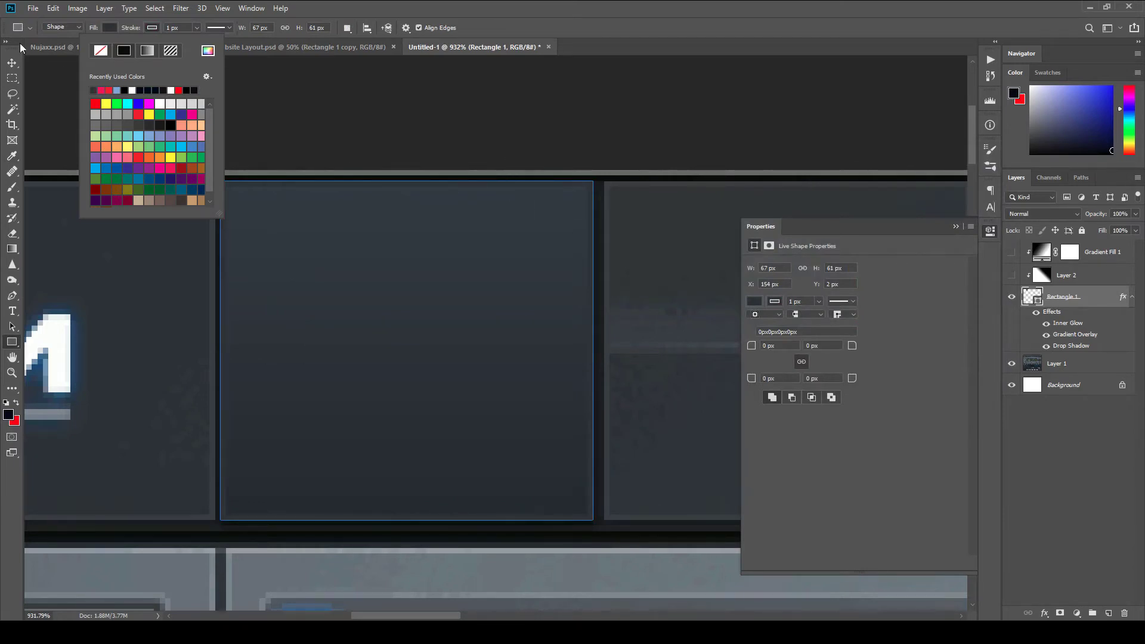
# Resample the square's stroke colour as #384047 from the neighbouring tab's lighter band, and remove the shape stroke
pyautogui.click(207, 51)
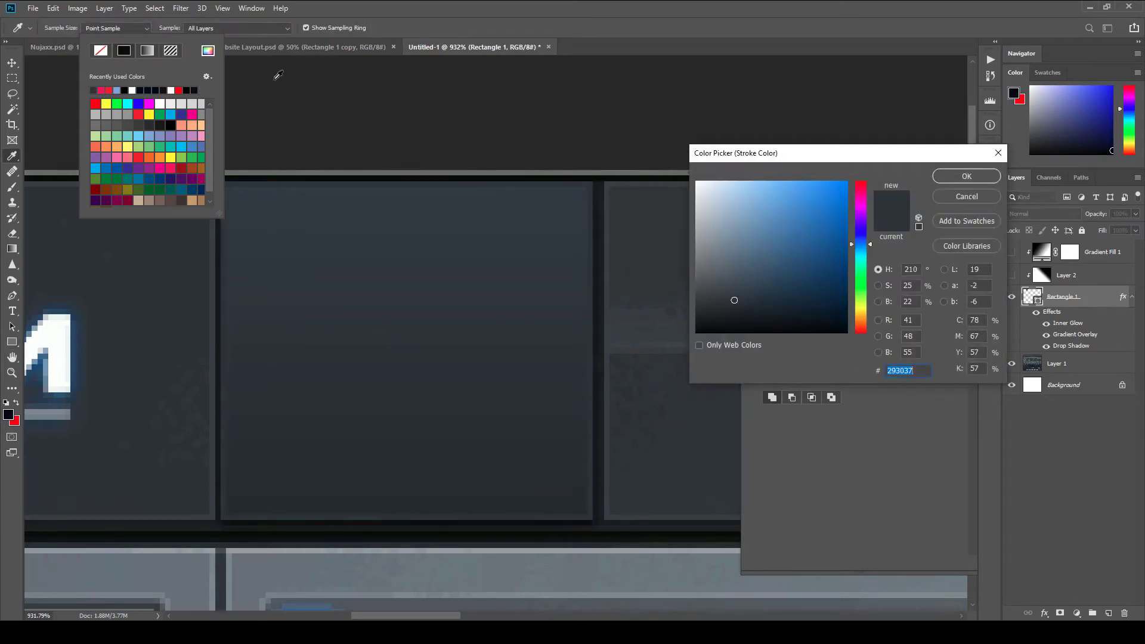
pyautogui.click(656, 341)
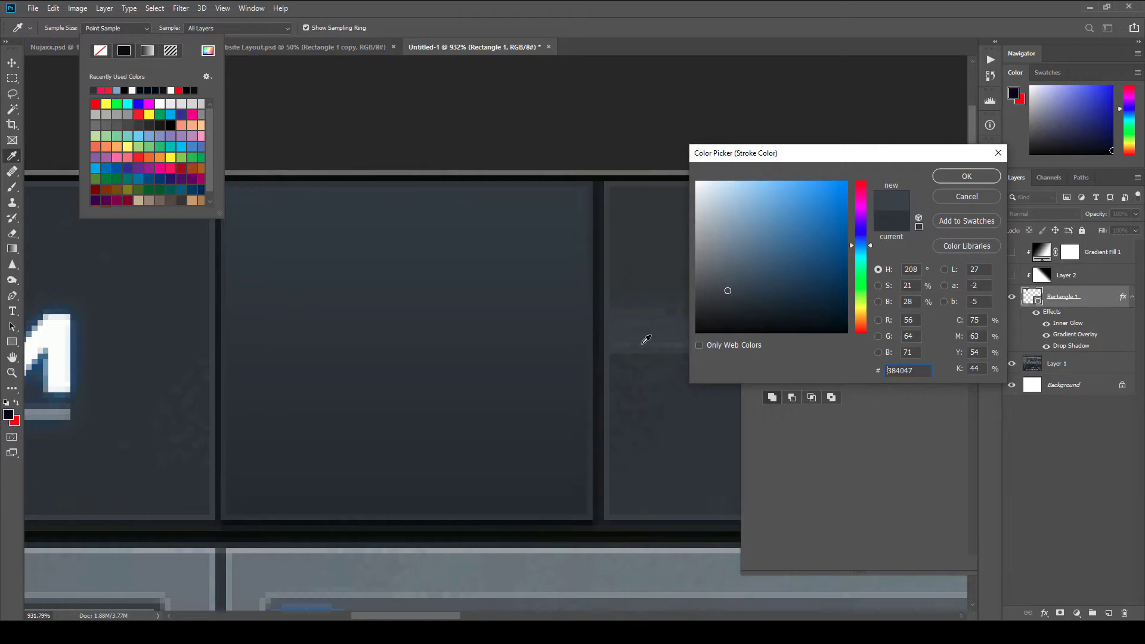
pyautogui.click(966, 176)
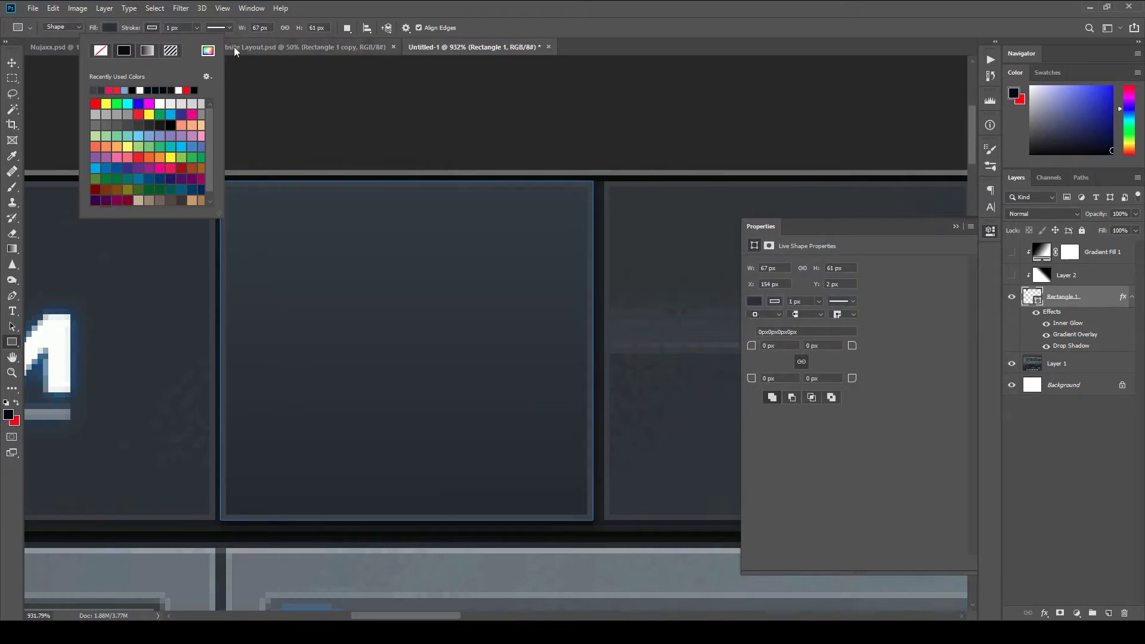
pyautogui.click(101, 52)
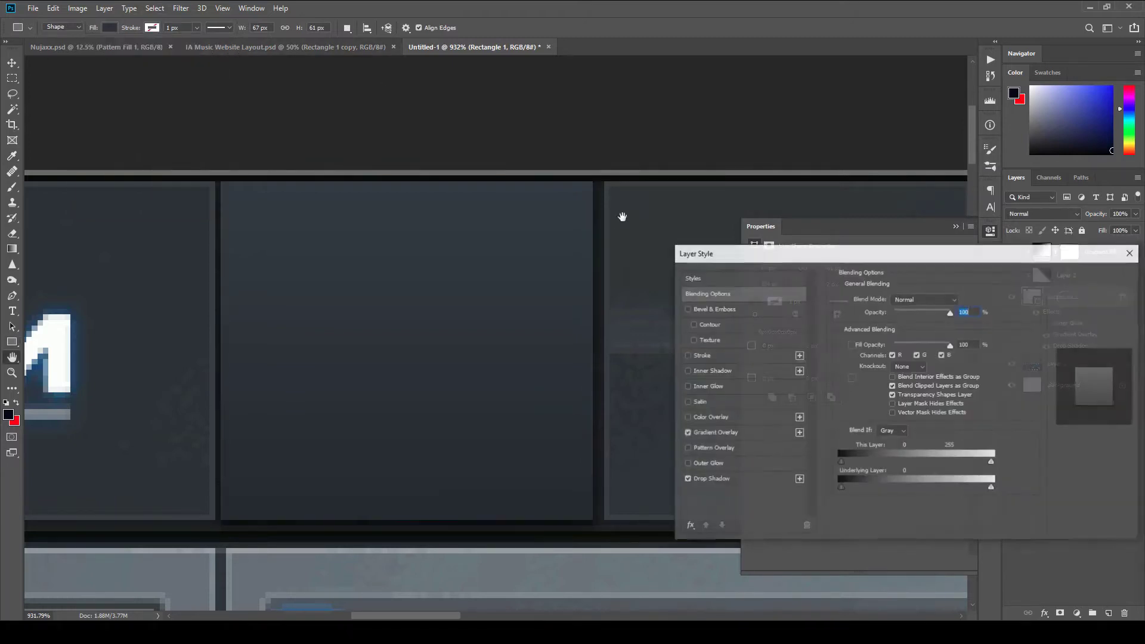
# Try a Stroke effect coloured red #ab3a3a in the OSC square's layer style
pyautogui.click(703, 357)
pyautogui.click(868, 386)
pyautogui.moveTo(766, 254); pyautogui.dragTo(751, 241)
pyautogui.moveTo(822, 242)
pyautogui.mouseDown()
pyautogui.moveTo(775, 226)
pyautogui.moveTo(805, 302)
pyautogui.moveTo(740, 285)
pyautogui.moveTo(795, 231)
pyautogui.mouseUp()
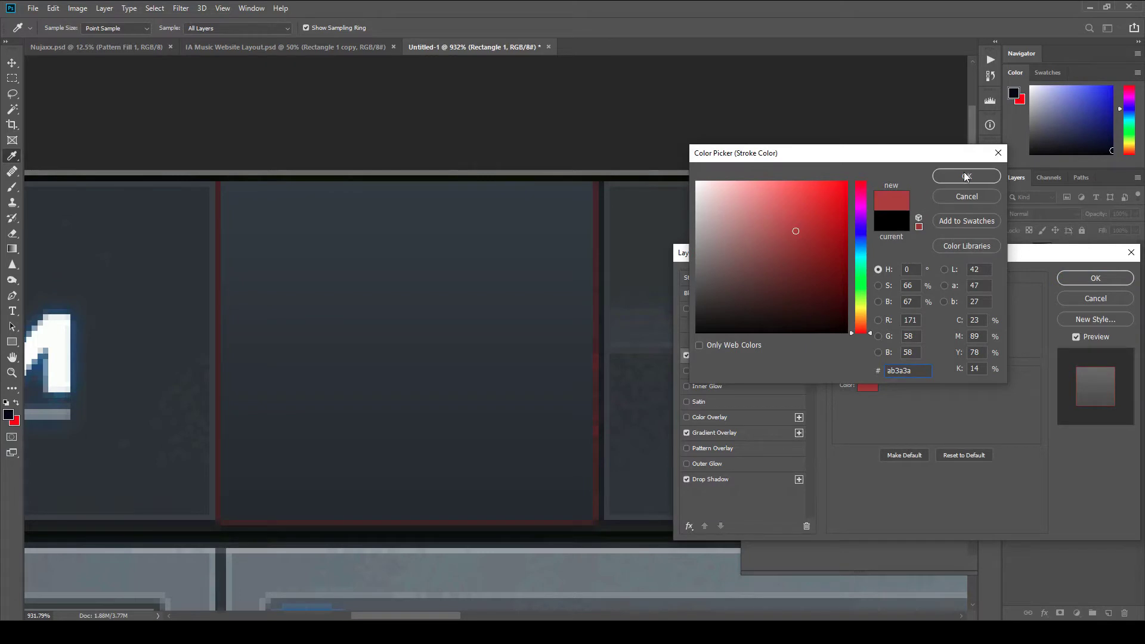
pyautogui.click(966, 176)
pyautogui.click(1131, 253)
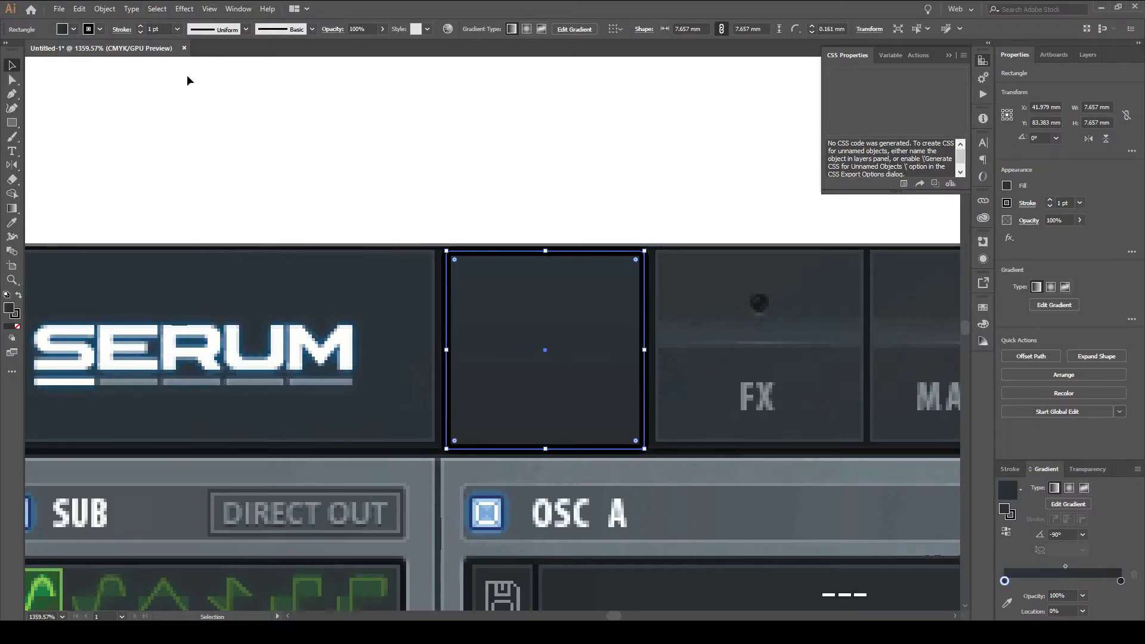
# In Illustrator, toggle the dark square's active colour between fill and stroke, ending on the stroke
pyautogui.click(89, 29)
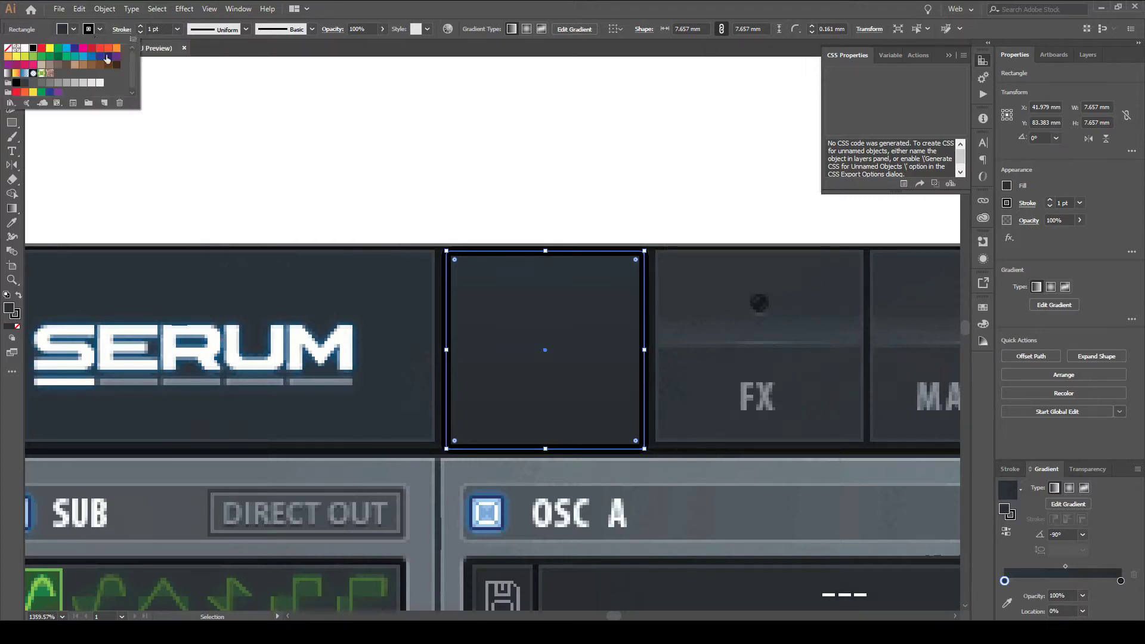
pyautogui.click(15, 314)
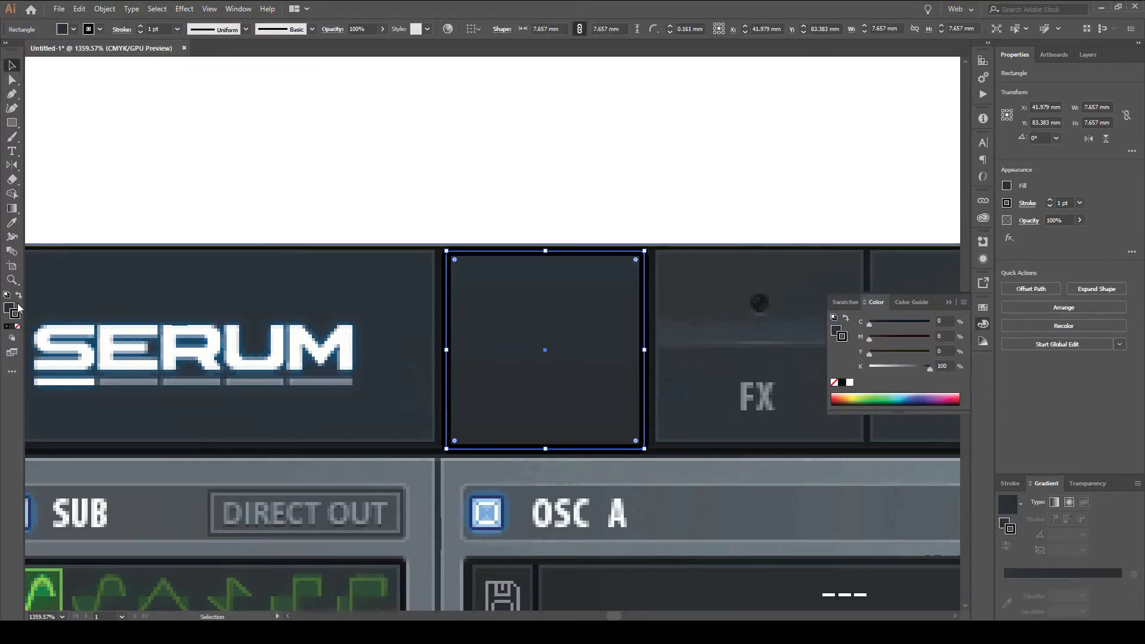
pyautogui.click(7, 308)
pyautogui.click(15, 315)
pyautogui.click(8, 308)
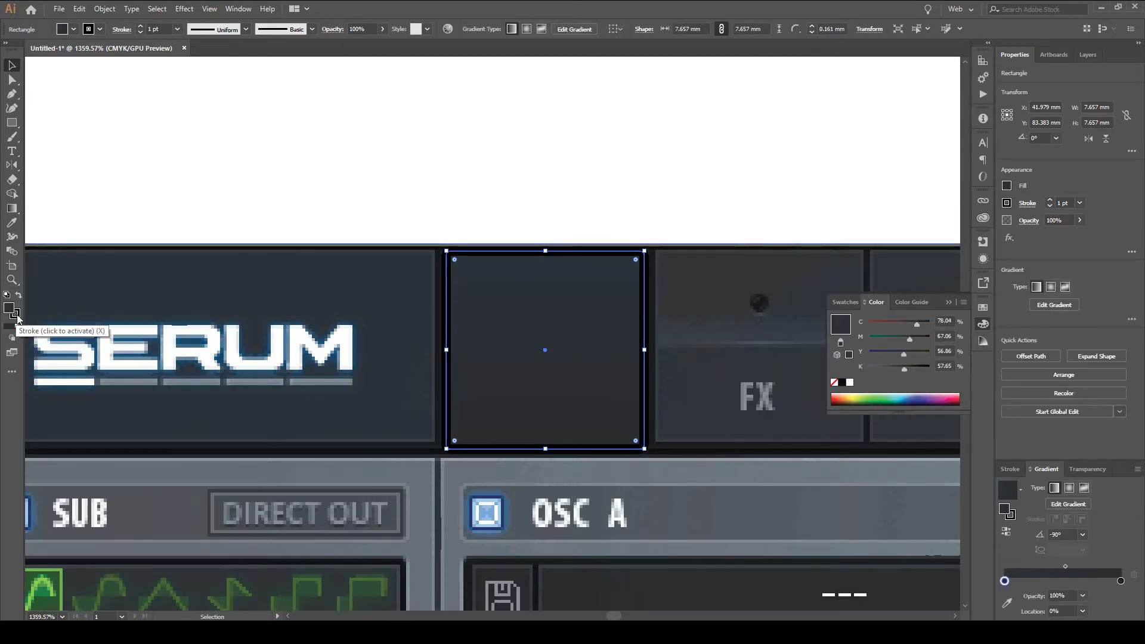
pyautogui.click(15, 313)
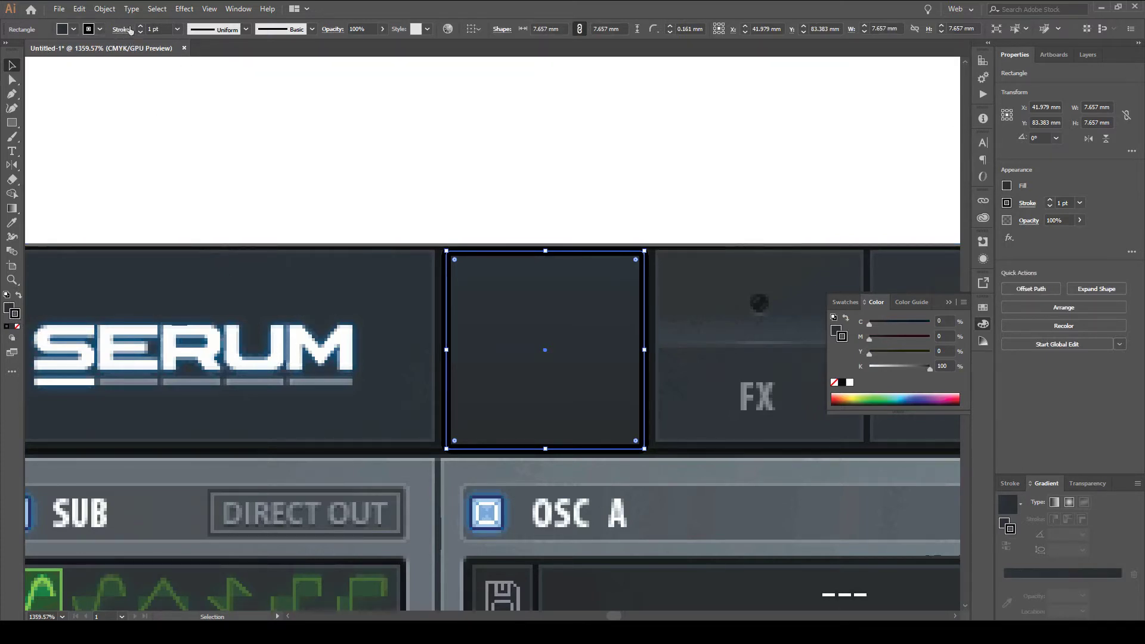
# Examine the square's stroke swatches and the available swatch options, leaving the stroke as it is
pyautogui.click(90, 30)
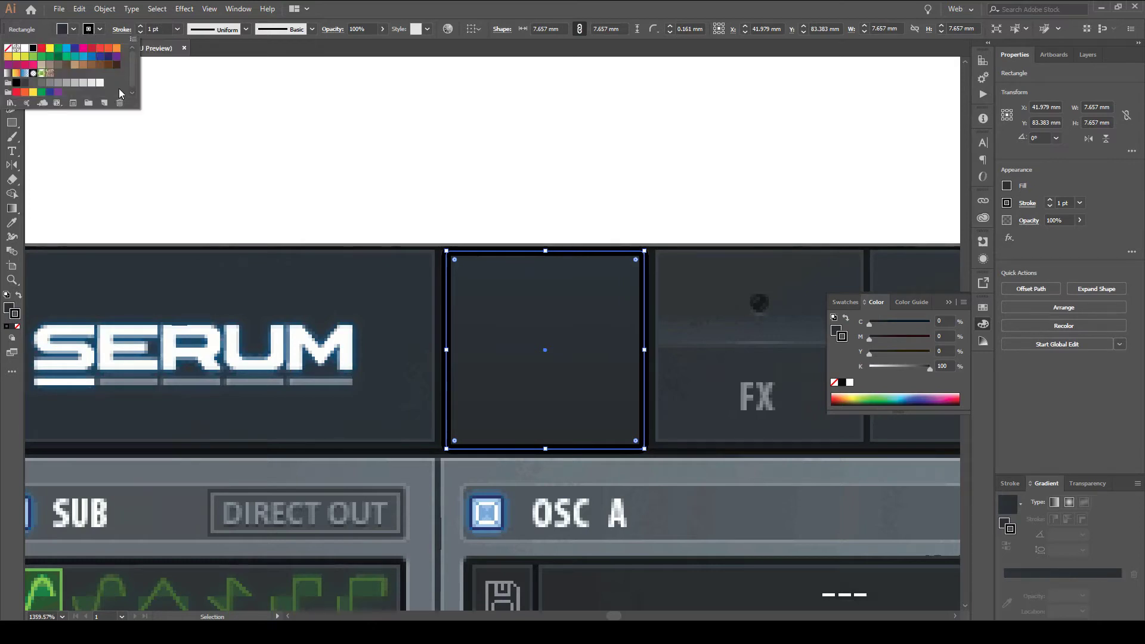
pyautogui.click(134, 40)
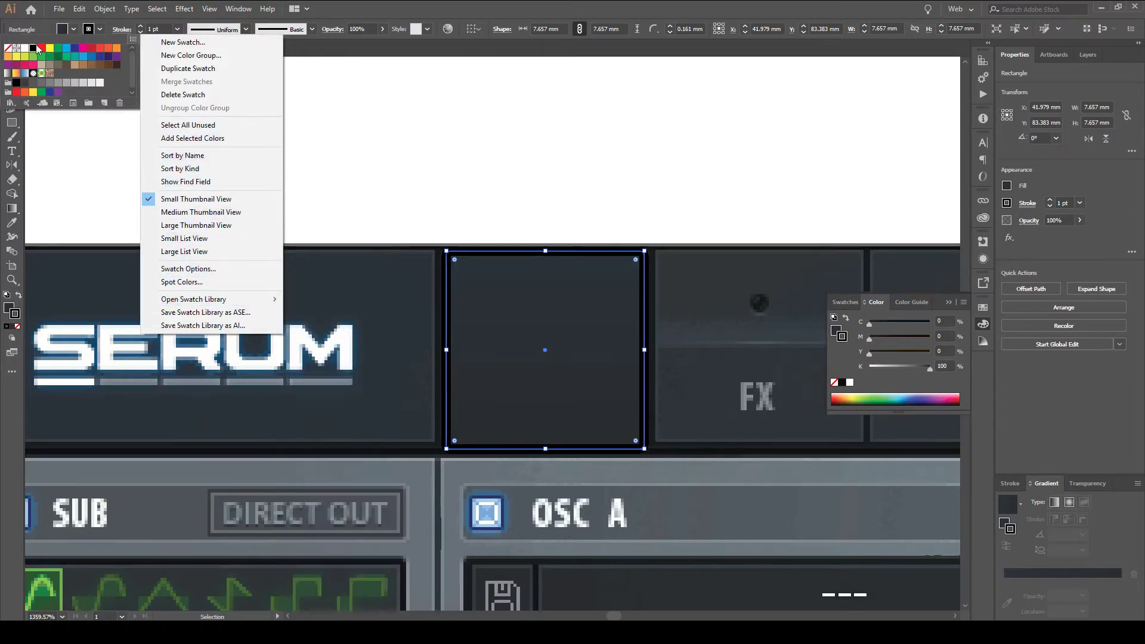
pyautogui.click(127, 71)
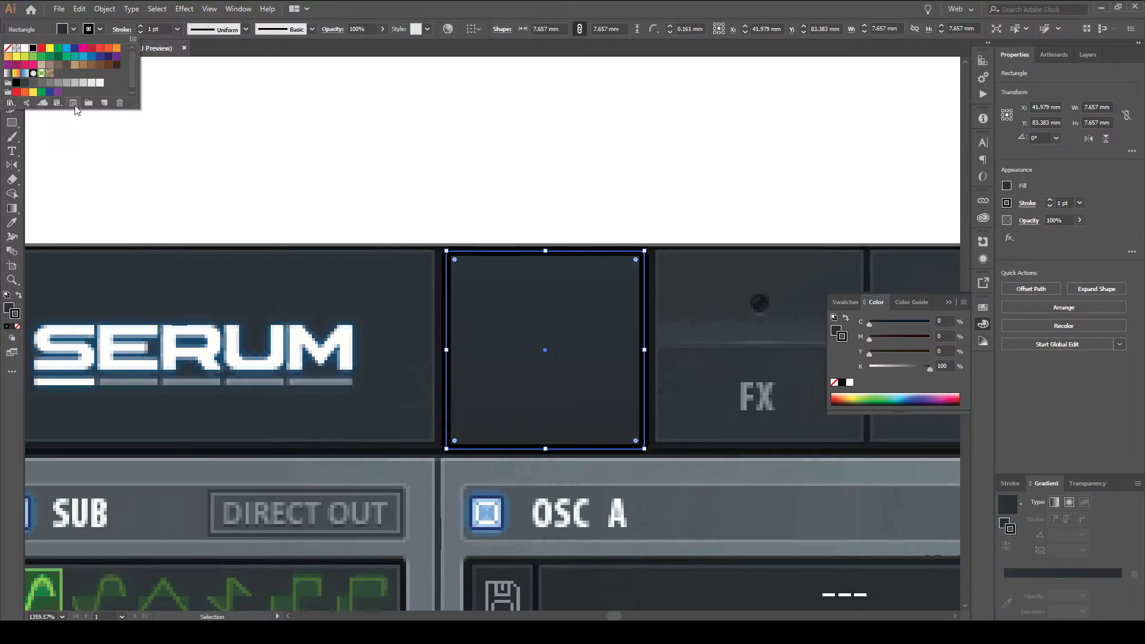
pyautogui.click(133, 39)
pyautogui.click(365, 156)
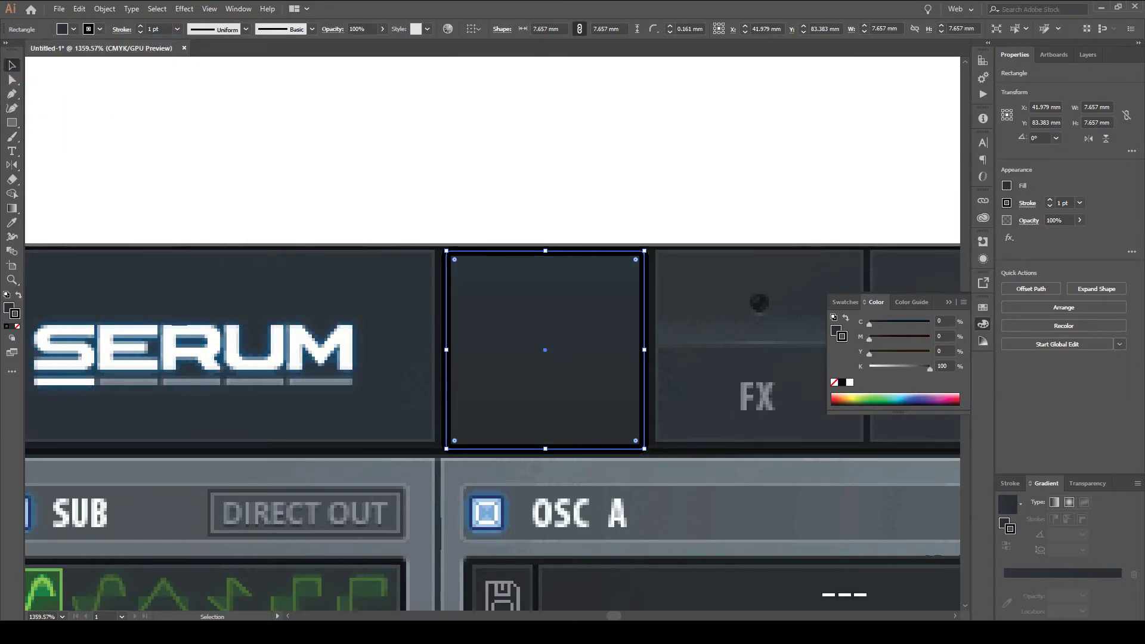
# Switch the colour sliders to HSB, enlarge the colour spectrum and recolour the square's stroke blue
pyautogui.moveTo(854, 393); pyautogui.dragTo(903, 400)
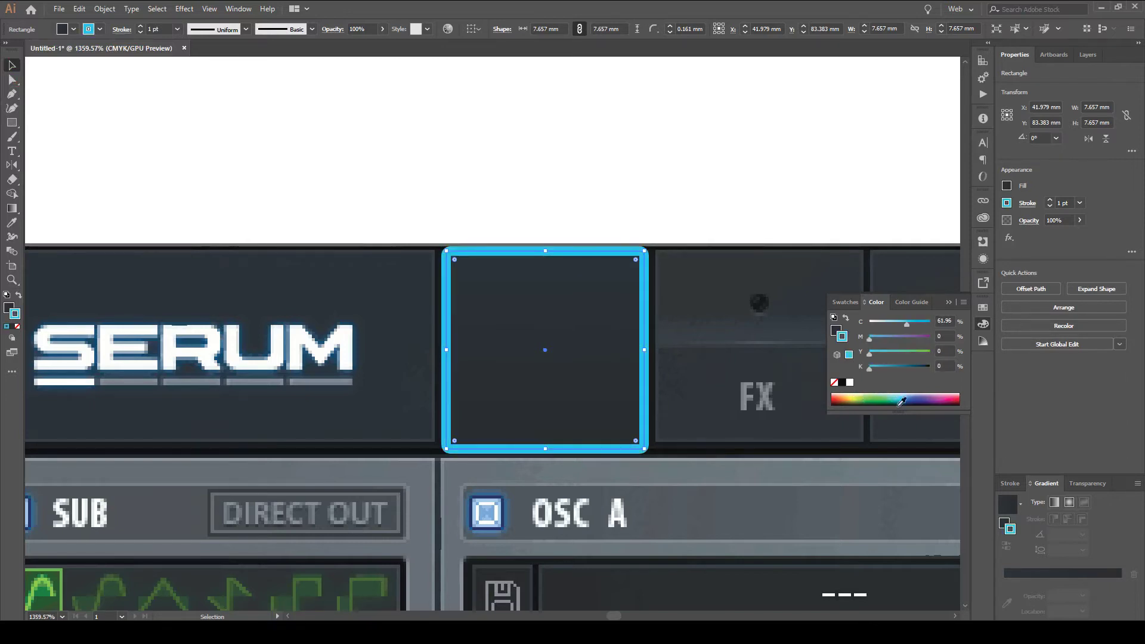
pyautogui.click(962, 302)
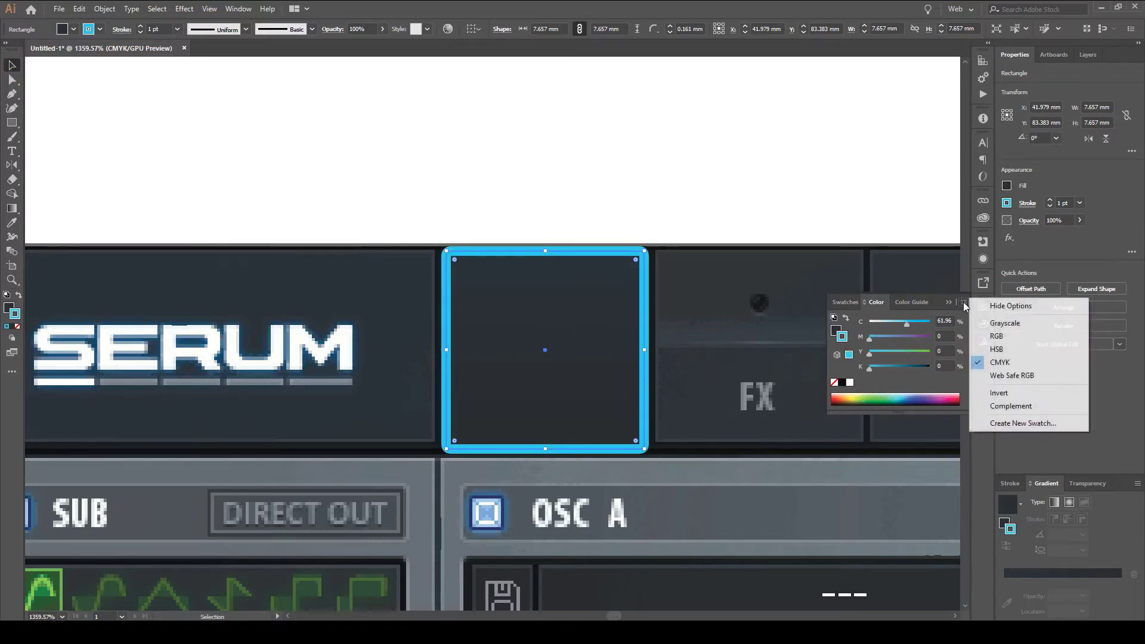
pyautogui.click(1005, 351)
pyautogui.moveTo(898, 413); pyautogui.dragTo(897, 502)
pyautogui.moveTo(918, 457)
pyautogui.mouseDown()
pyautogui.moveTo(866, 435)
pyautogui.moveTo(917, 447)
pyautogui.mouseUp()
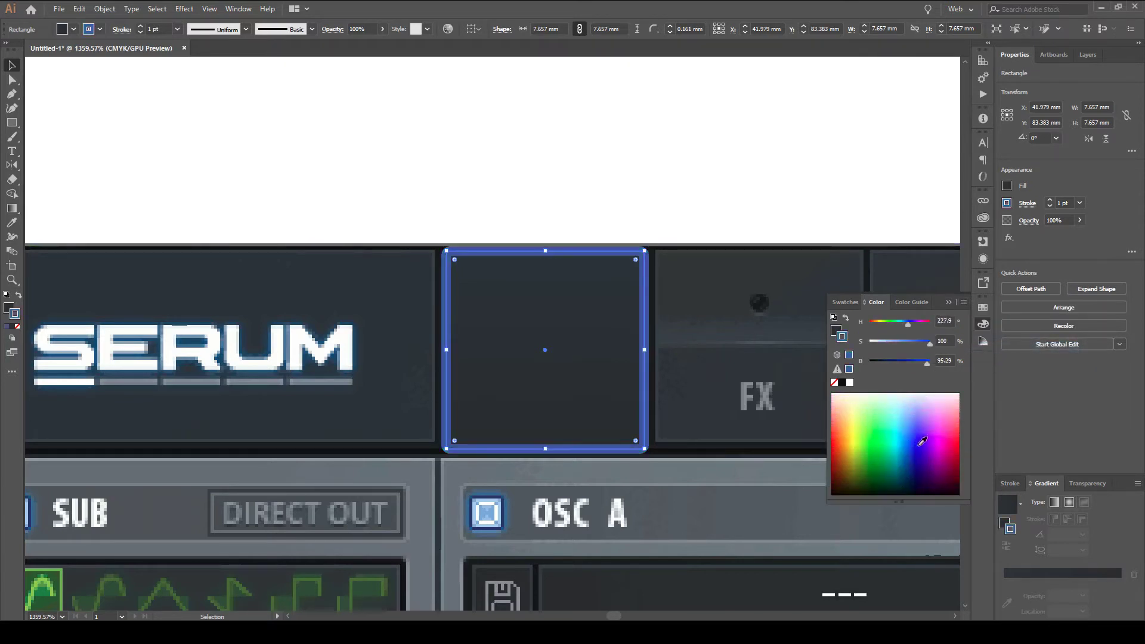
pyautogui.doubleClick(9, 307)
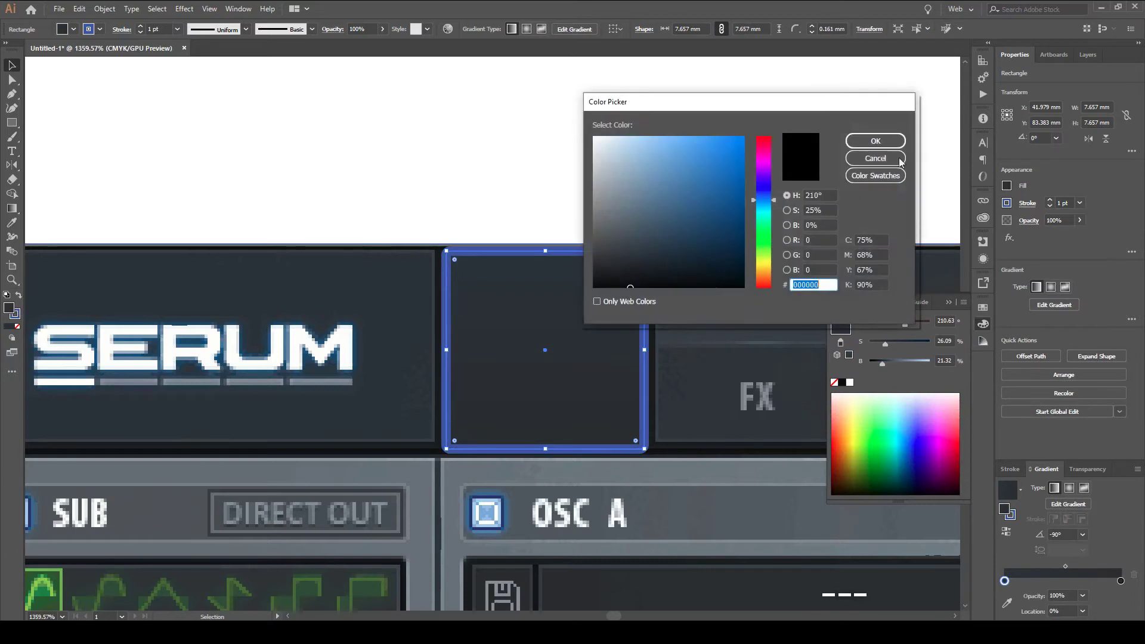
pyautogui.moveTo(726, 106); pyautogui.dragTo(204, 250)
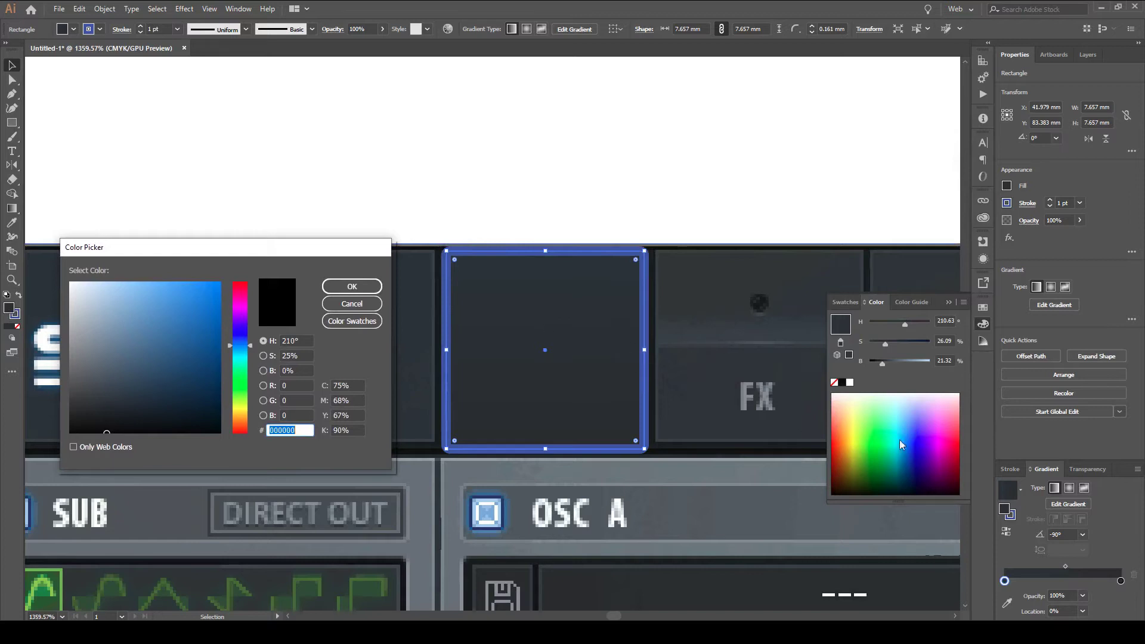
pyautogui.click(358, 304)
# Switch the colour sliders to RGB and make the square's fill white with a pale #DEFFFA stroke
pyautogui.click(964, 302)
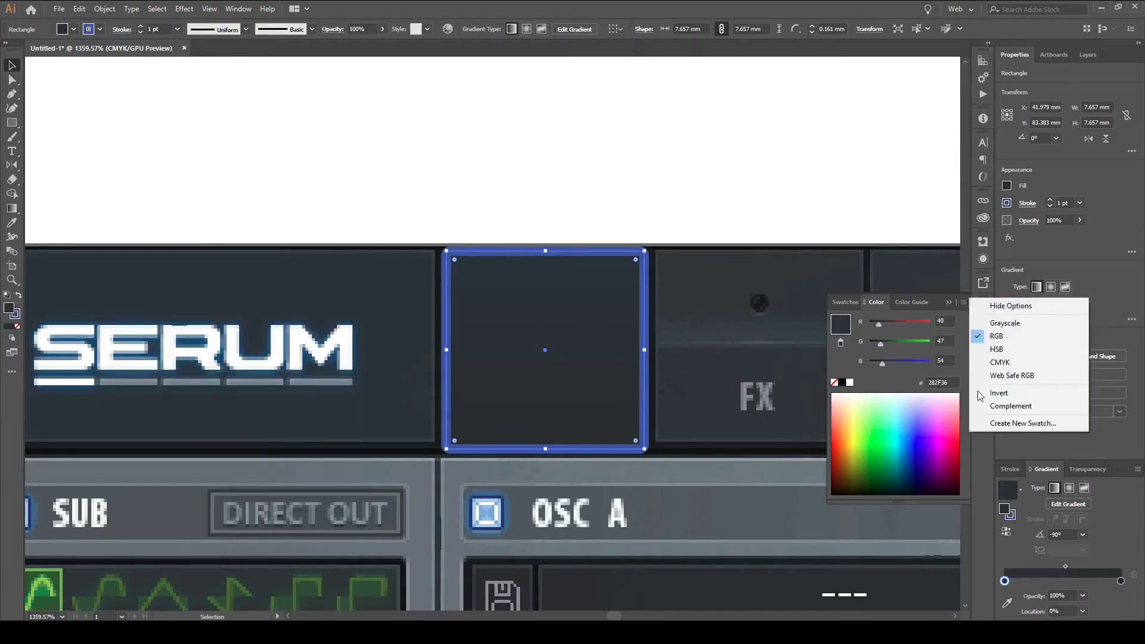
pyautogui.click(897, 303)
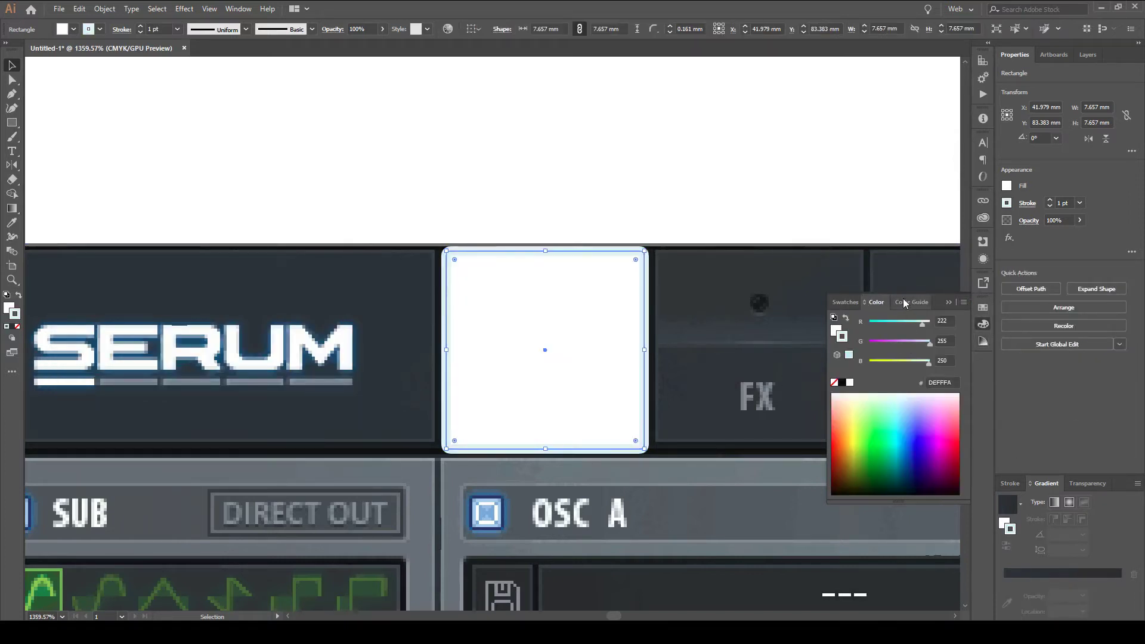
# Try several Color Guide shades and tints on the square's stroke, and recolour it #6A8DFF from the spectrum
pyautogui.click(908, 307)
pyautogui.click(855, 369)
pyautogui.click(883, 367)
pyautogui.click(913, 377)
pyautogui.click(898, 386)
pyautogui.click(852, 375)
pyautogui.click(856, 359)
pyautogui.click(868, 360)
pyautogui.click(902, 360)
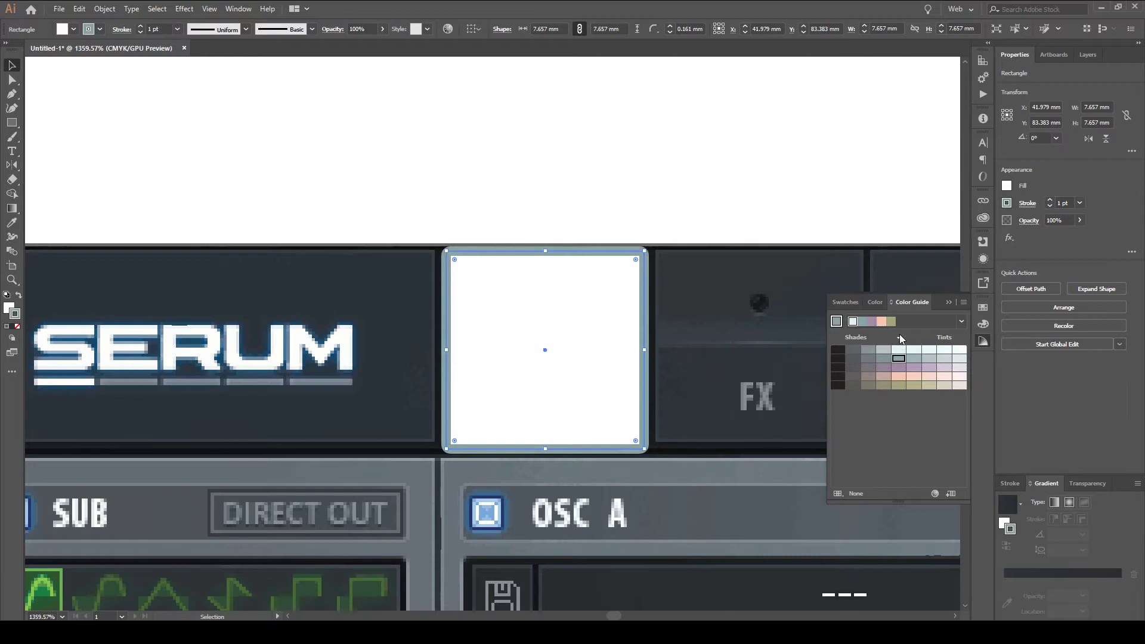
pyautogui.click(854, 362)
pyautogui.click(886, 368)
pyautogui.click(874, 302)
pyautogui.moveTo(917, 433)
pyautogui.mouseDown()
pyautogui.moveTo(949, 440)
pyautogui.moveTo(898, 425)
pyautogui.moveTo(914, 418)
pyautogui.mouseUp()
# Set the square's stroke to dark blue #263459 with the Color Picker, keeping the dialog clear of the square
pyautogui.doubleClick(15, 315)
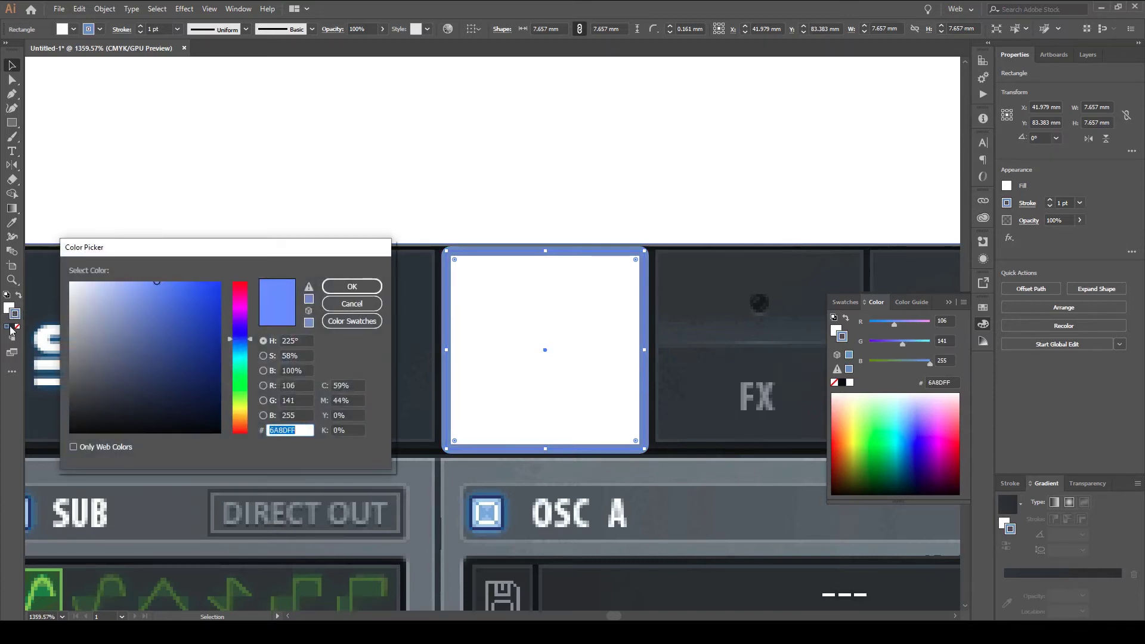
pyautogui.moveTo(170, 255); pyautogui.dragTo(139, 210)
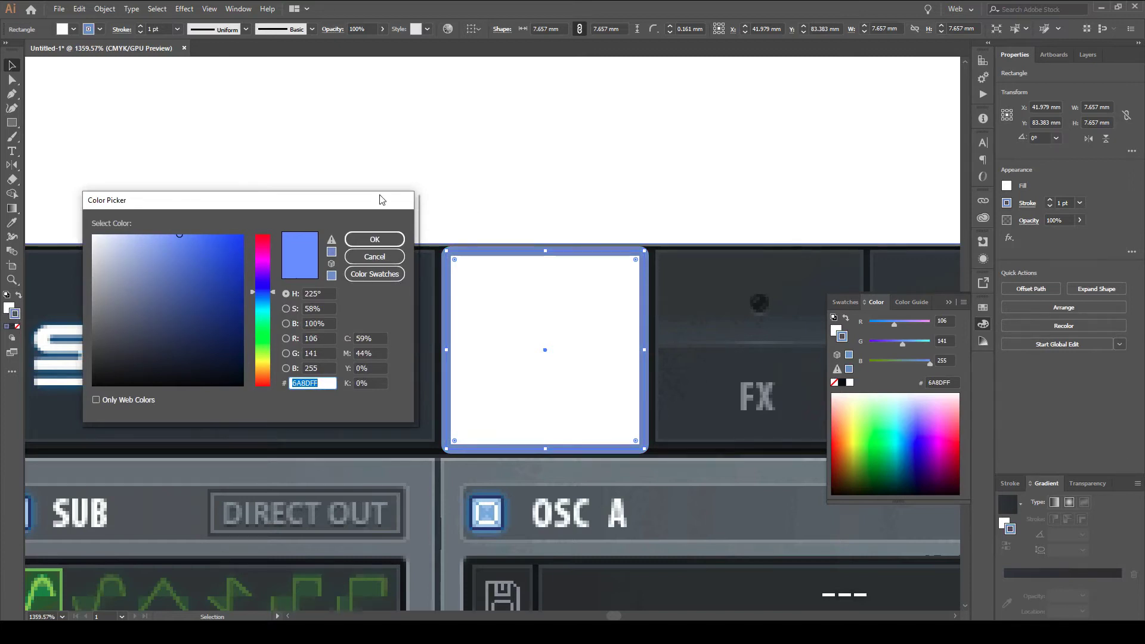
pyautogui.moveTo(251, 207); pyautogui.dragTo(261, 100)
pyautogui.click(302, 200)
pyautogui.click(275, 225)
pyautogui.click(203, 173)
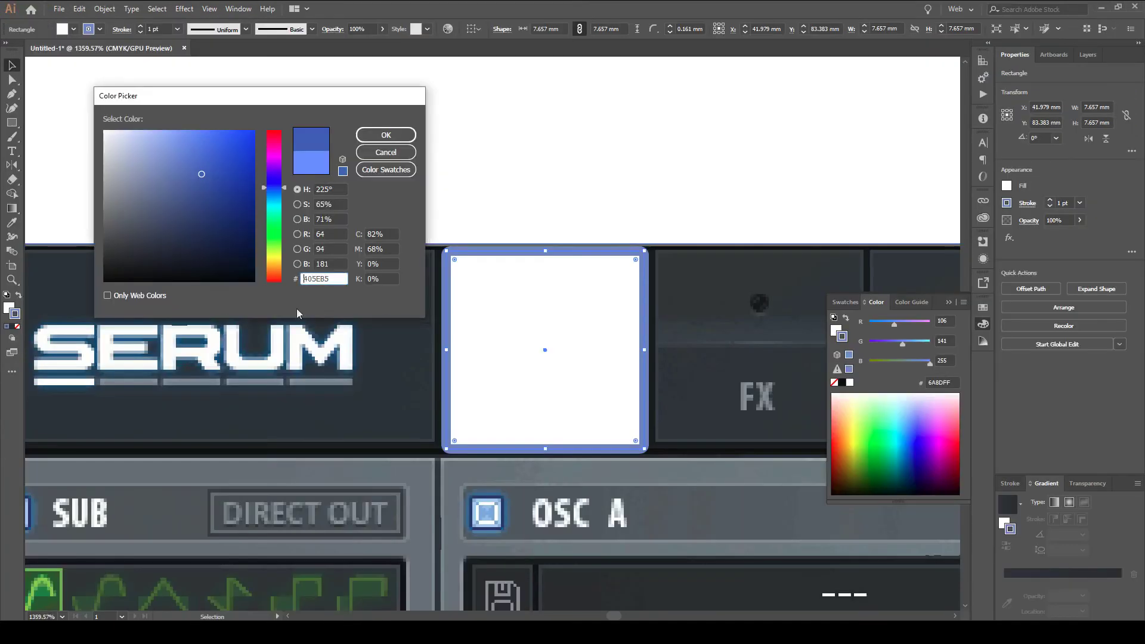
pyautogui.moveTo(197, 166)
pyautogui.mouseDown()
pyautogui.moveTo(147, 198)
pyautogui.moveTo(224, 236)
pyautogui.mouseUp()
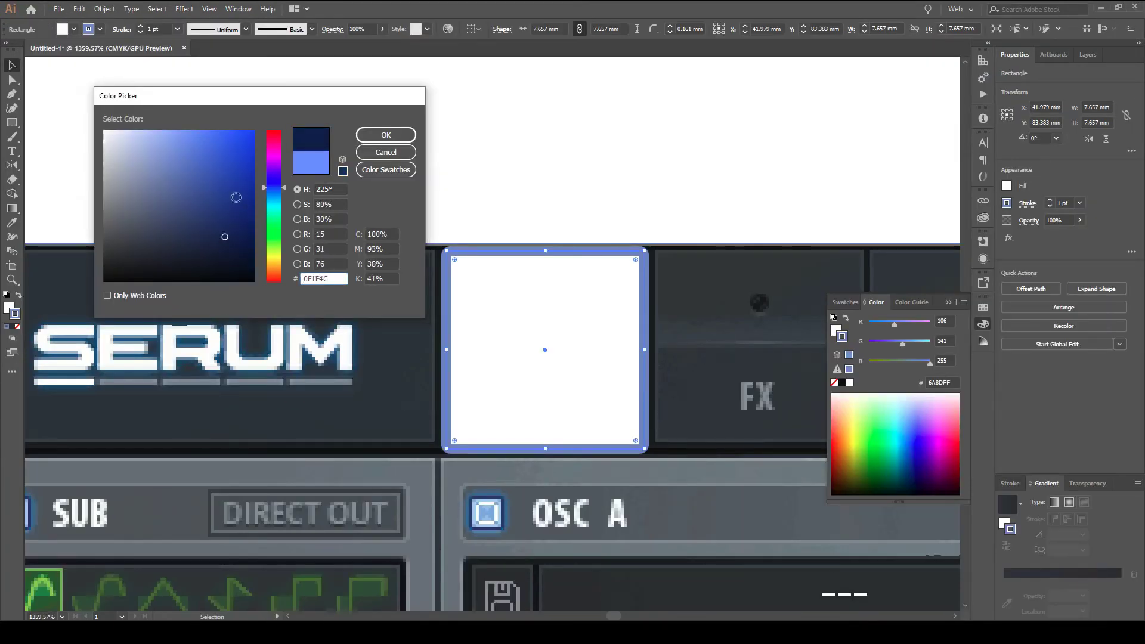
pyautogui.moveTo(242, 208)
pyautogui.mouseDown()
pyautogui.moveTo(176, 236)
pyautogui.moveTo(190, 229)
pyautogui.mouseUp()
pyautogui.click(376, 137)
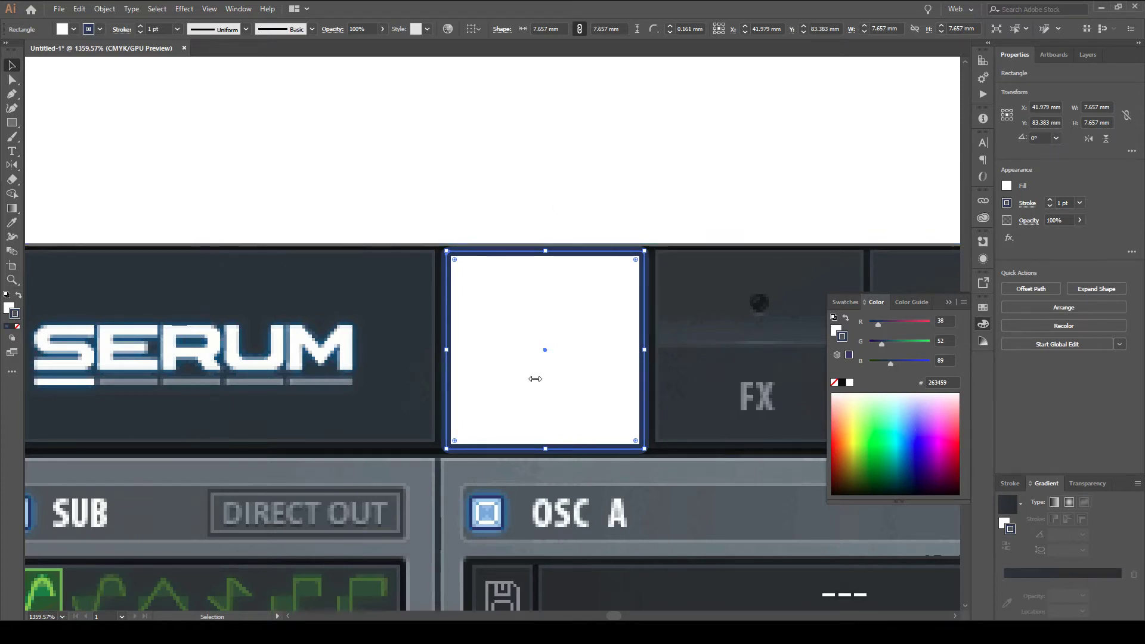
# Apply the dark linear gradient to the square's fill and set its angle to 90°
pyautogui.click(72, 29)
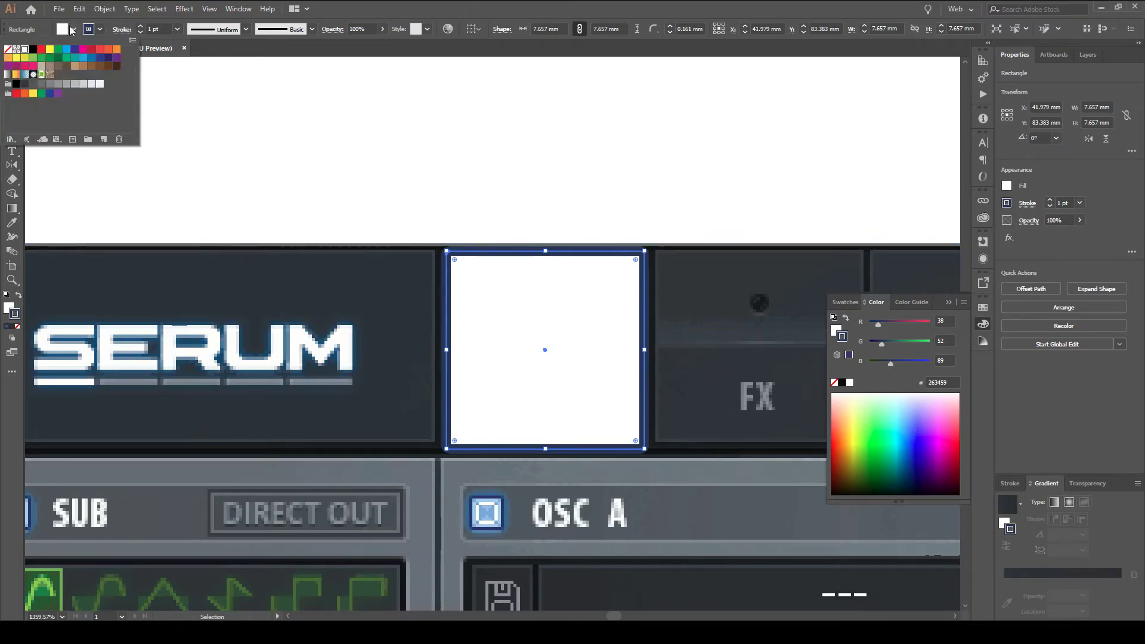
pyautogui.click(401, 5)
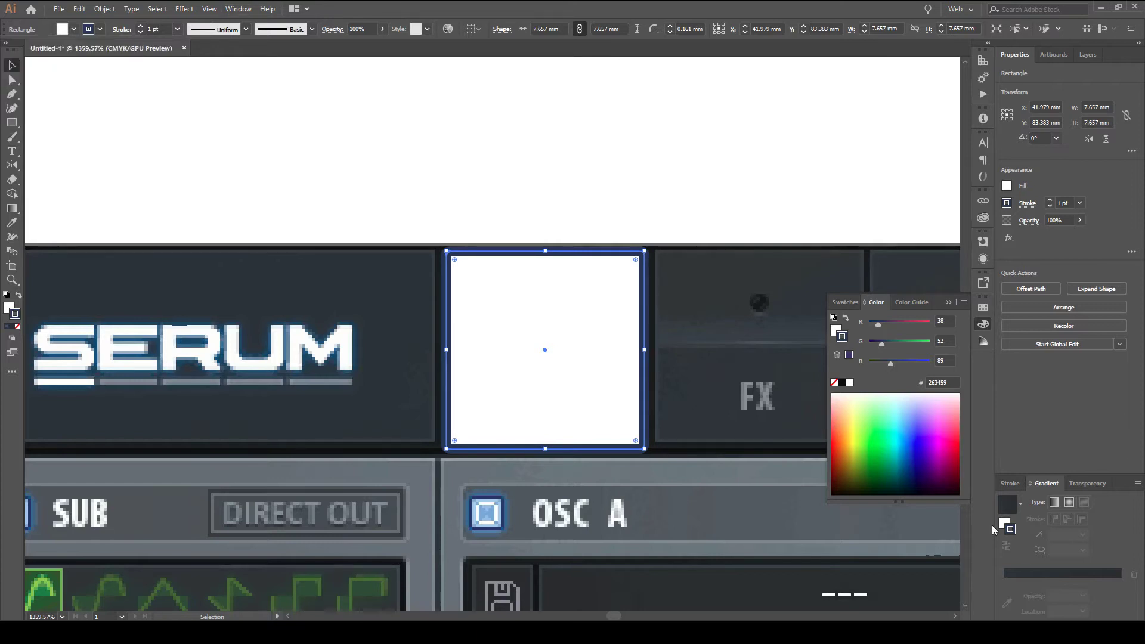
pyautogui.click(1003, 521)
pyautogui.click(1011, 506)
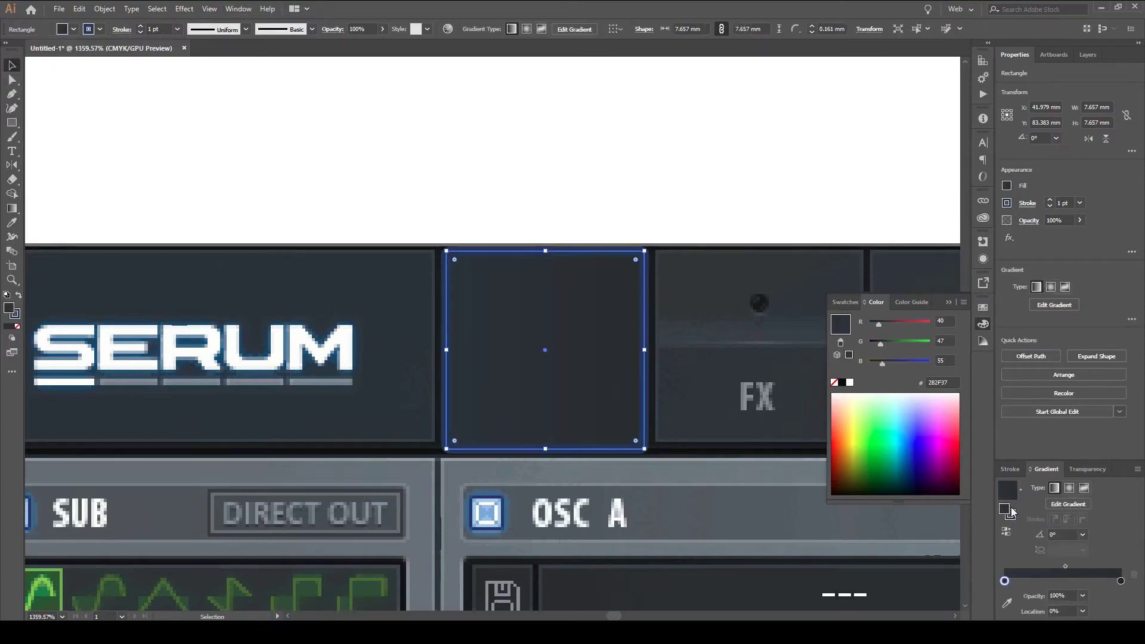
pyautogui.click(1068, 535)
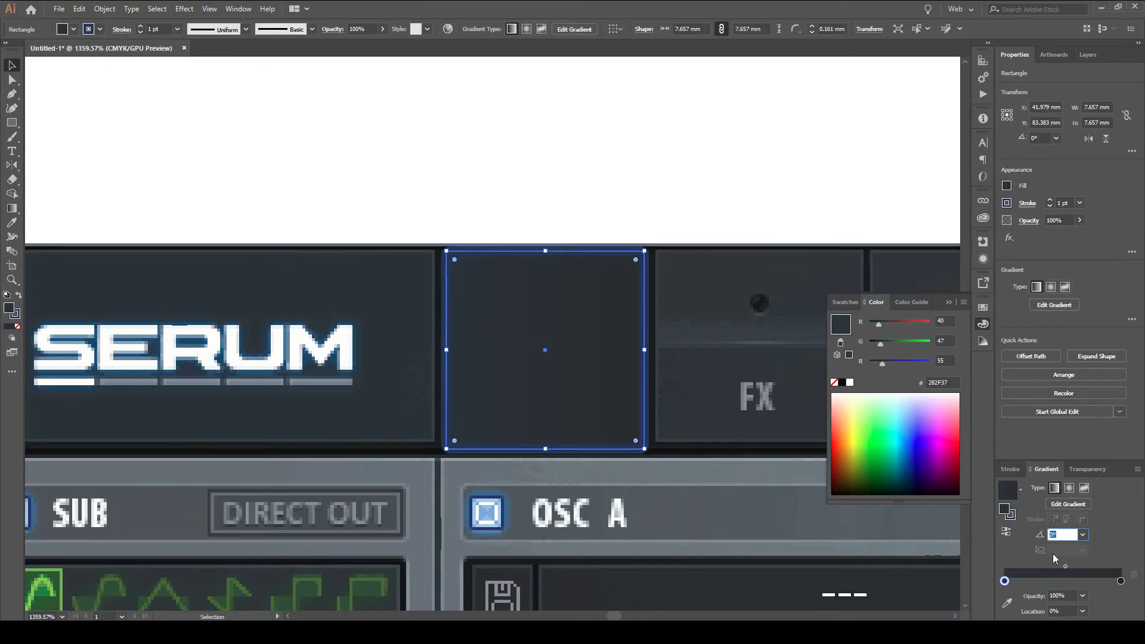
pyautogui.write('90')
pyautogui.press('Return')
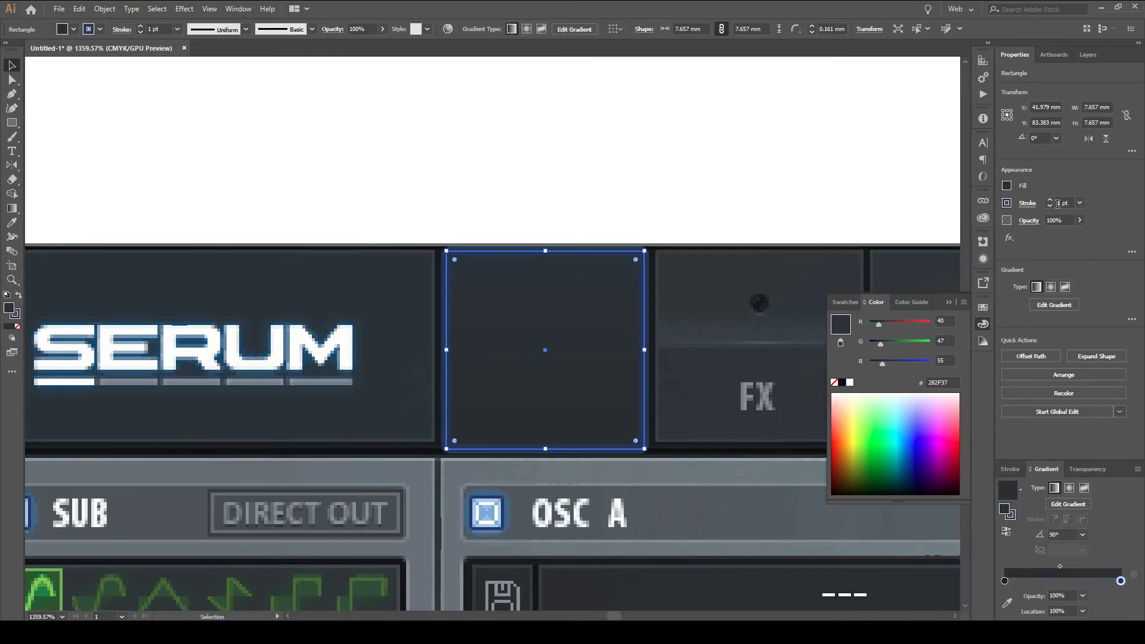
# Try aligning the square's stroke to the outside, and settle on aligning it to the inside
pyautogui.click(1036, 204)
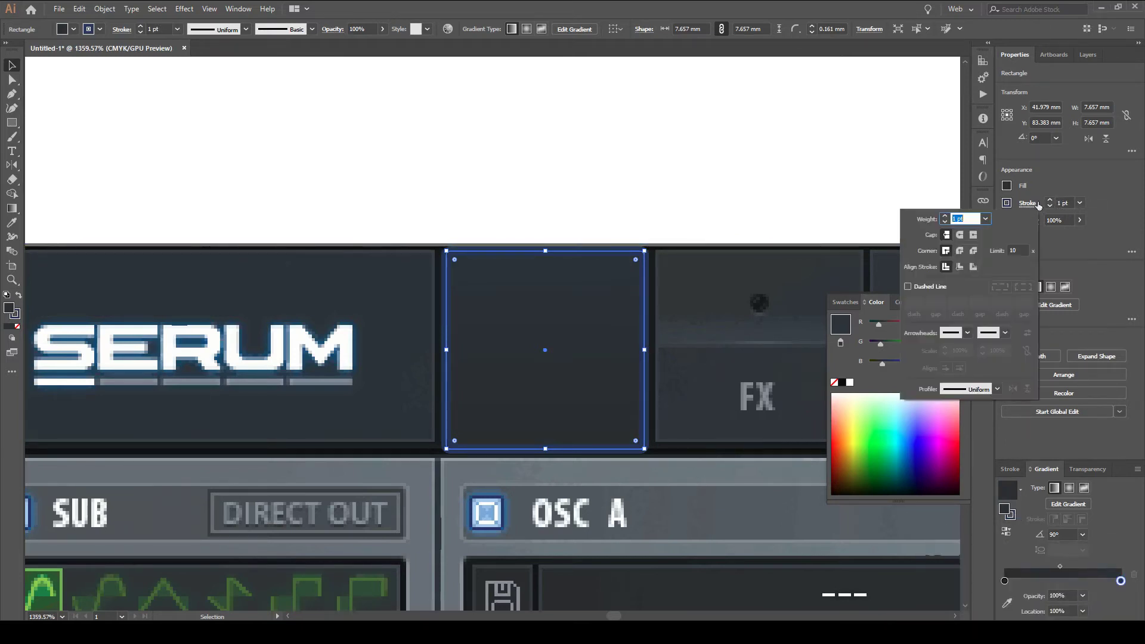
pyautogui.click(974, 268)
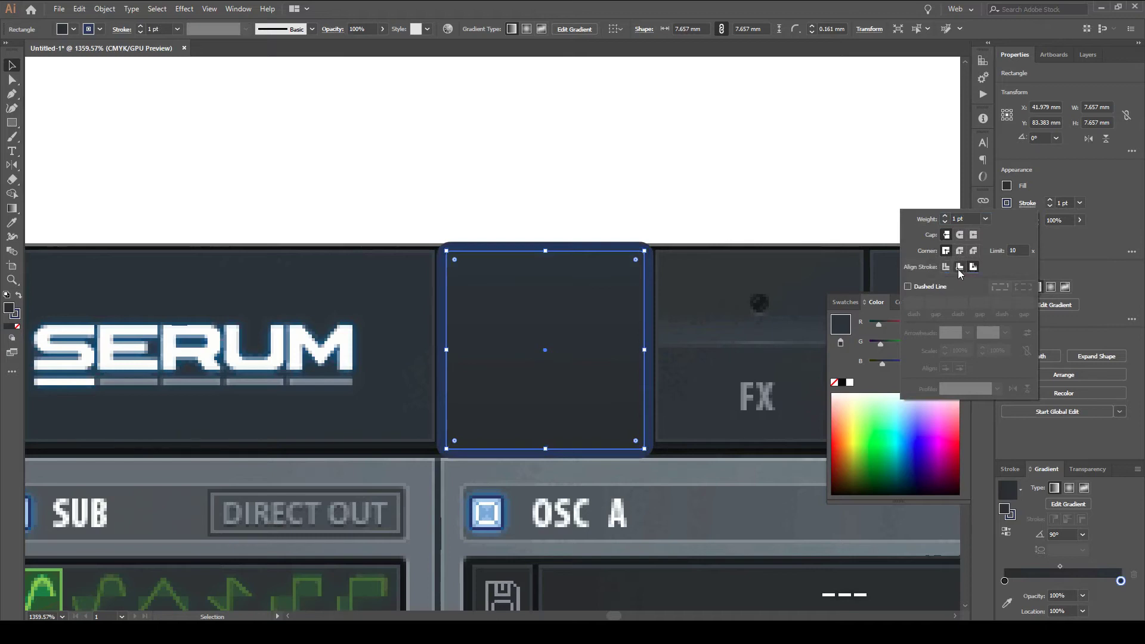
pyautogui.click(960, 267)
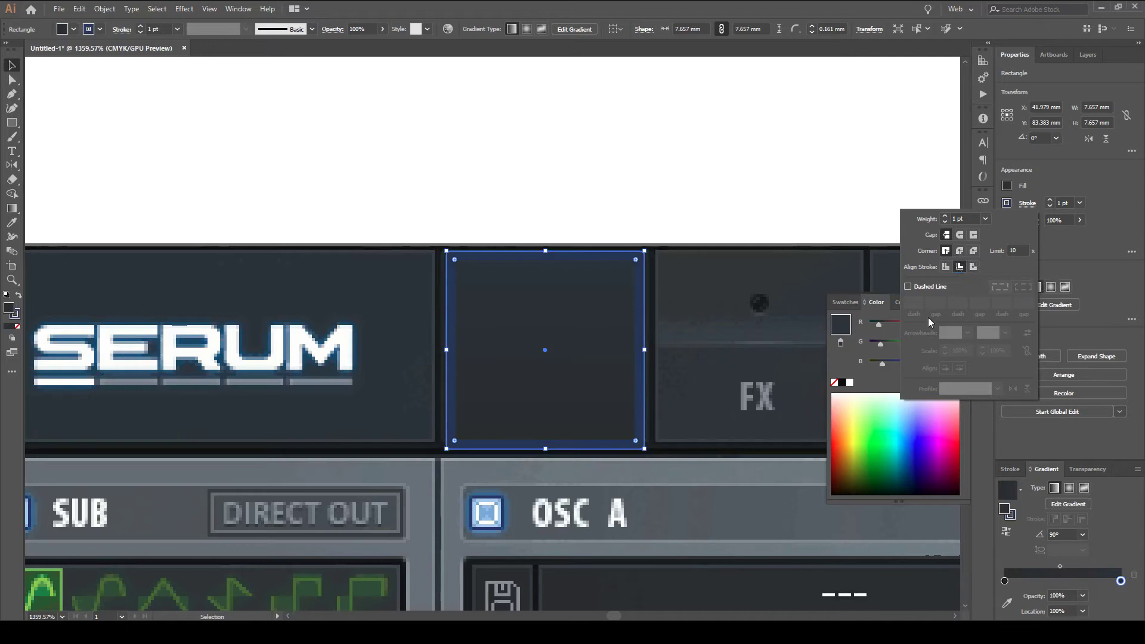
pyautogui.click(959, 268)
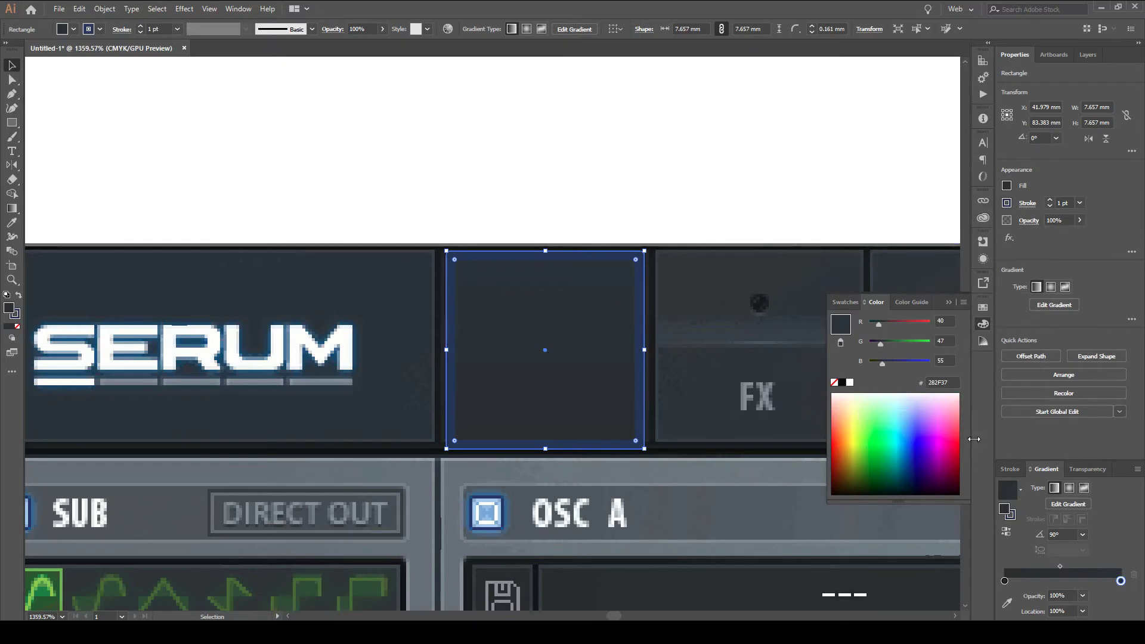
# Apply a linear gradient to the square's stroke and set its angle to -90°
pyautogui.click(1009, 515)
pyautogui.click(1053, 502)
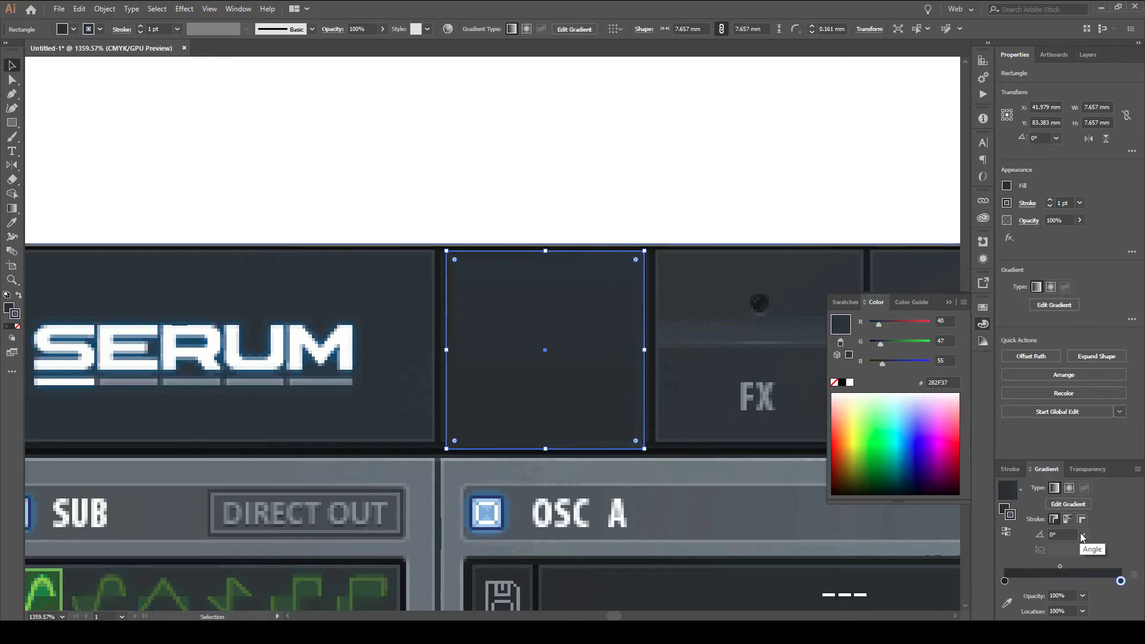
pyautogui.click(911, 301)
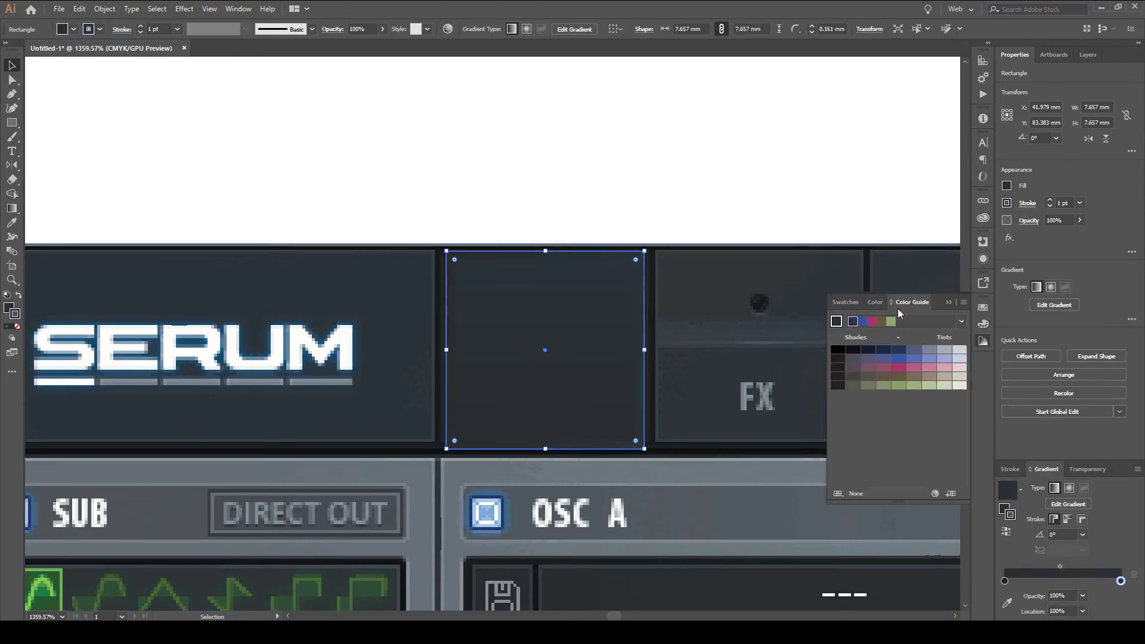
pyautogui.click(874, 369)
pyautogui.click(1054, 502)
pyautogui.click(1083, 535)
pyautogui.click(1109, 474)
pyautogui.click(1083, 535)
pyautogui.click(1103, 471)
# Sample the dark FX panel colour for the start stop of the square's stroke gradient
pyautogui.doubleClick(1005, 580)
pyautogui.click(967, 510)
pyautogui.click(747, 360)
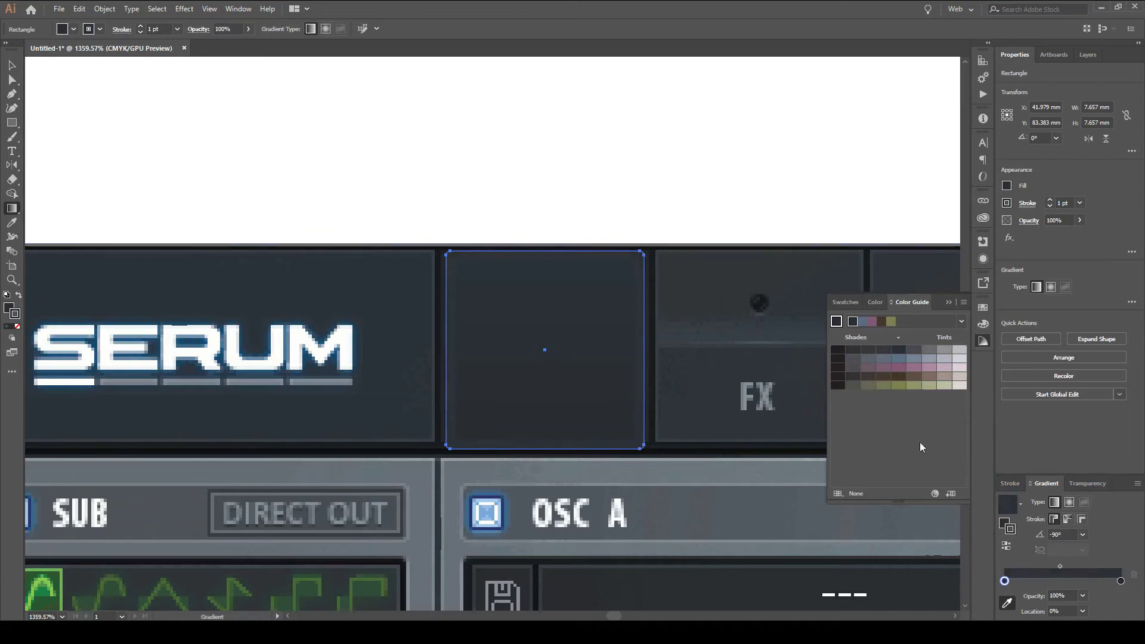
# Switch the stroke gradient's start stop to HSB values and set saturation to 22% and brightness to 25%
pyautogui.doubleClick(1121, 580)
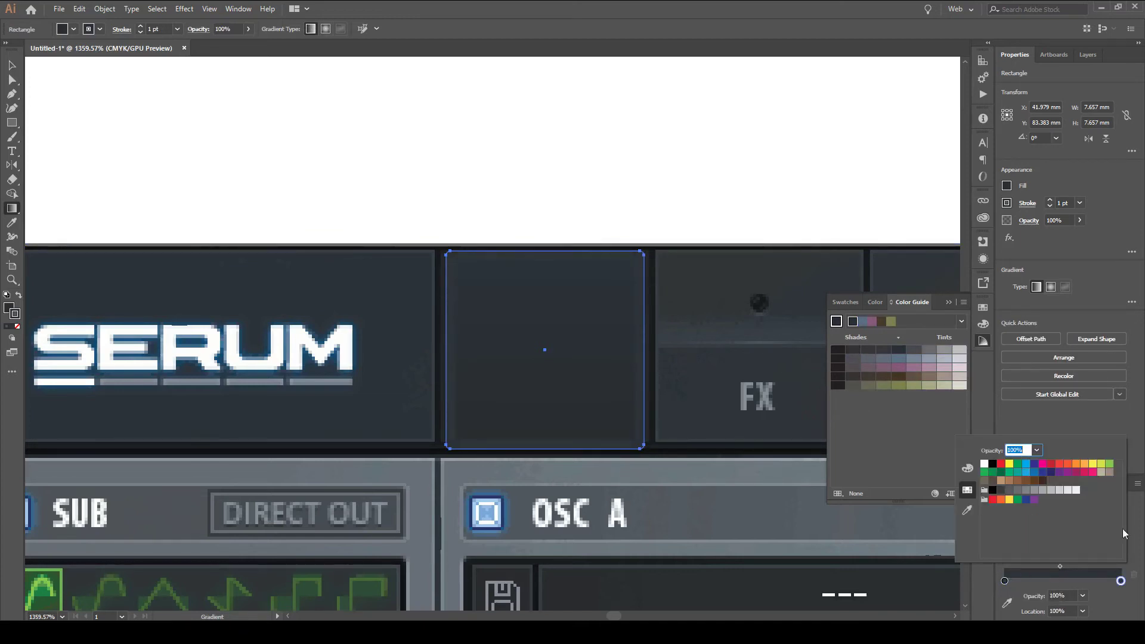
pyautogui.doubleClick(1004, 580)
pyautogui.click(967, 469)
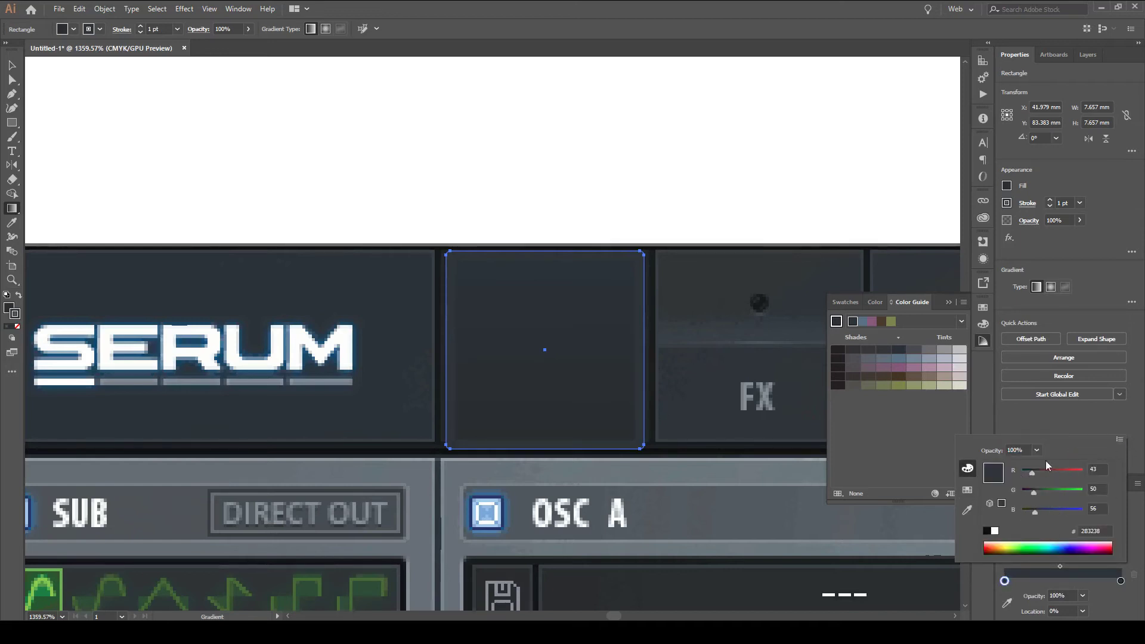
pyautogui.click(1120, 440)
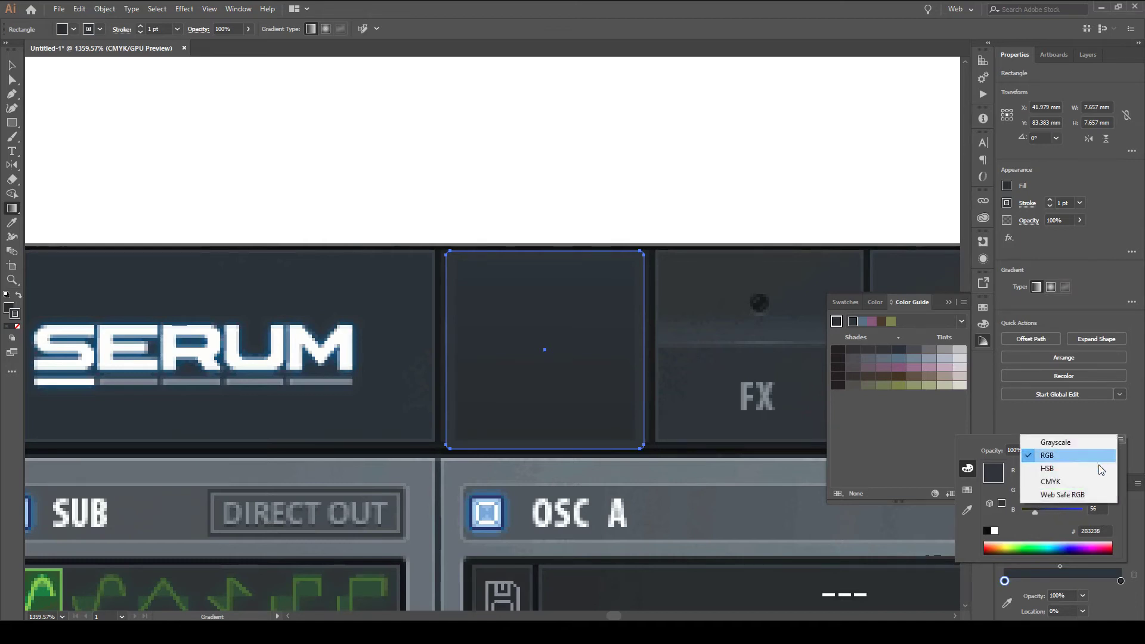
pyautogui.click(1089, 470)
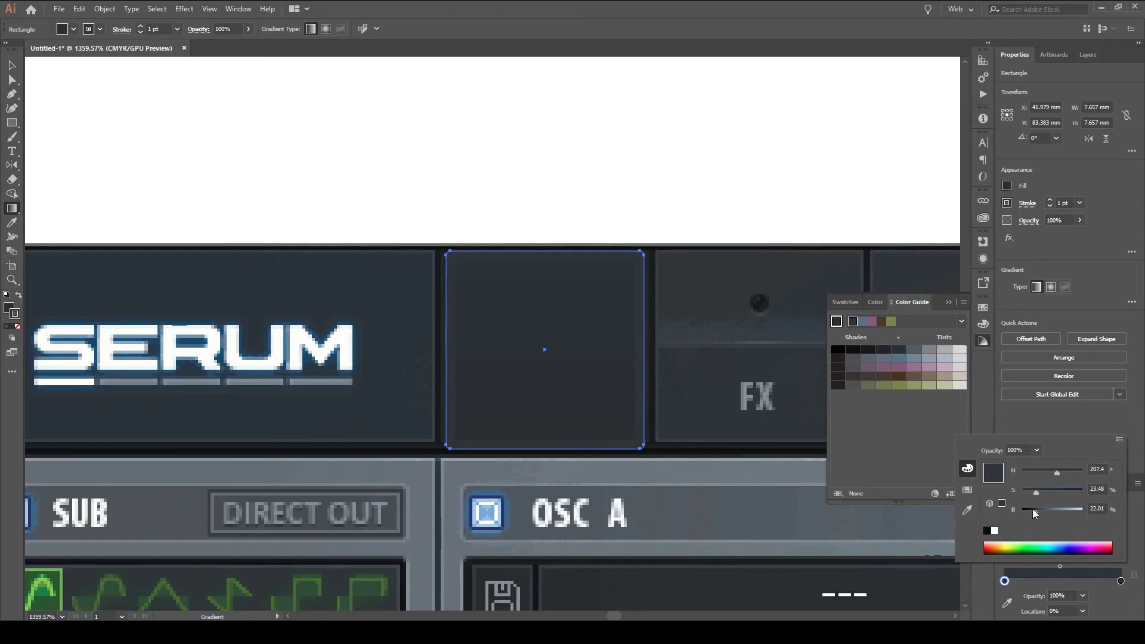
pyautogui.moveTo(1036, 511)
pyautogui.mouseDown()
pyautogui.moveTo(1038, 493)
pyautogui.moveTo(1036, 512)
pyautogui.mouseUp()
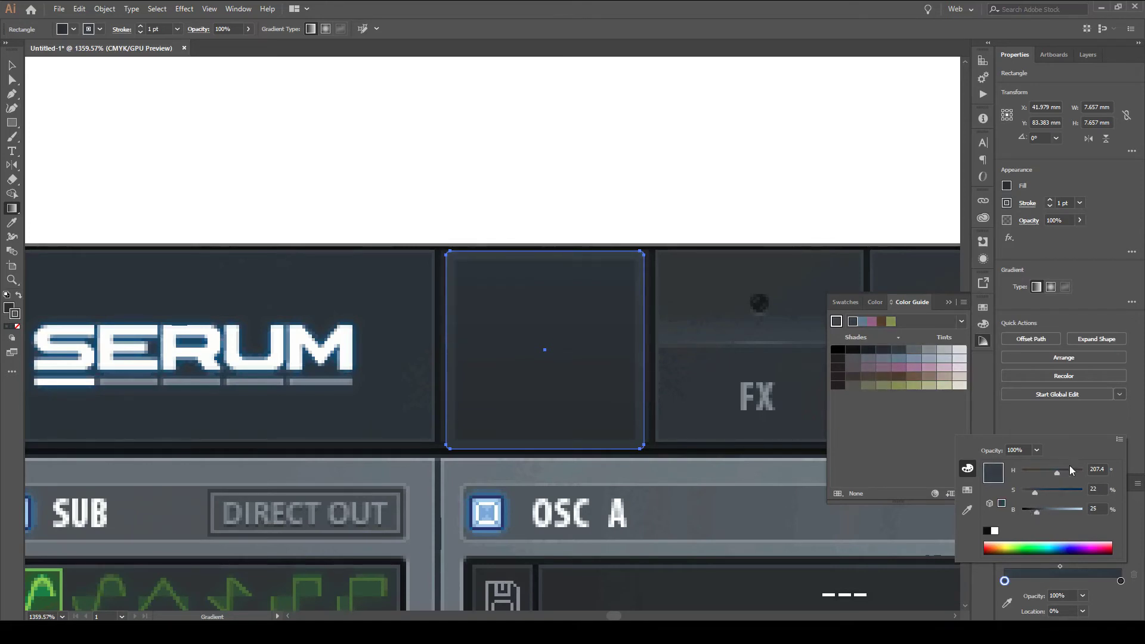
pyautogui.doubleClick(1121, 581)
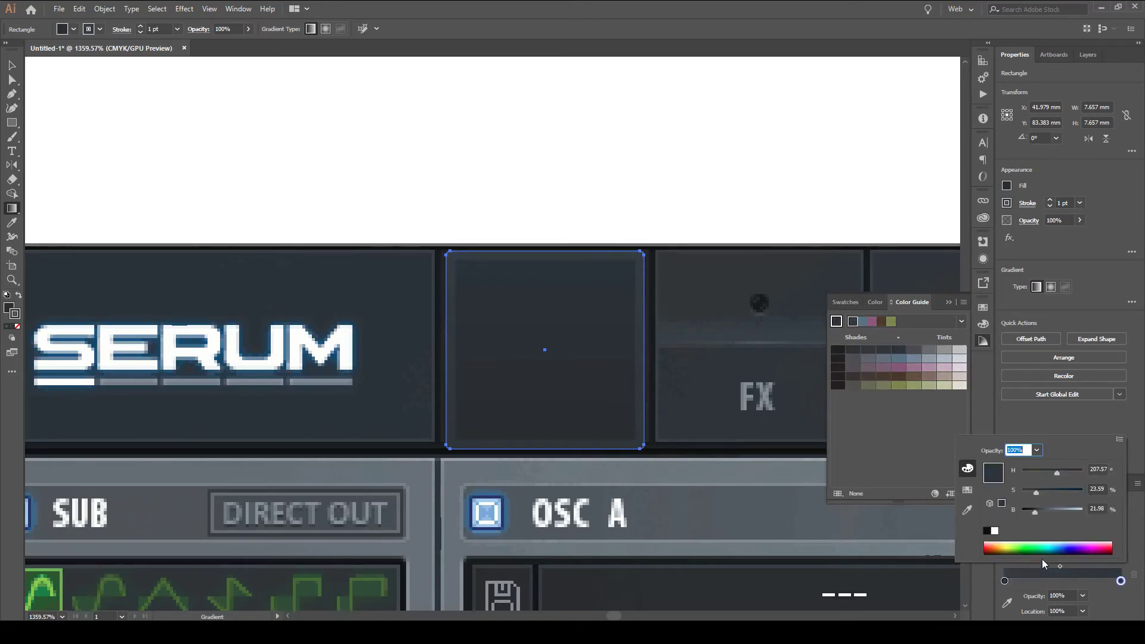
pyautogui.click(1071, 427)
# Draw a rectangle of about 18.4 × 15.5 mm over the SUB panel
pyautogui.press('m')
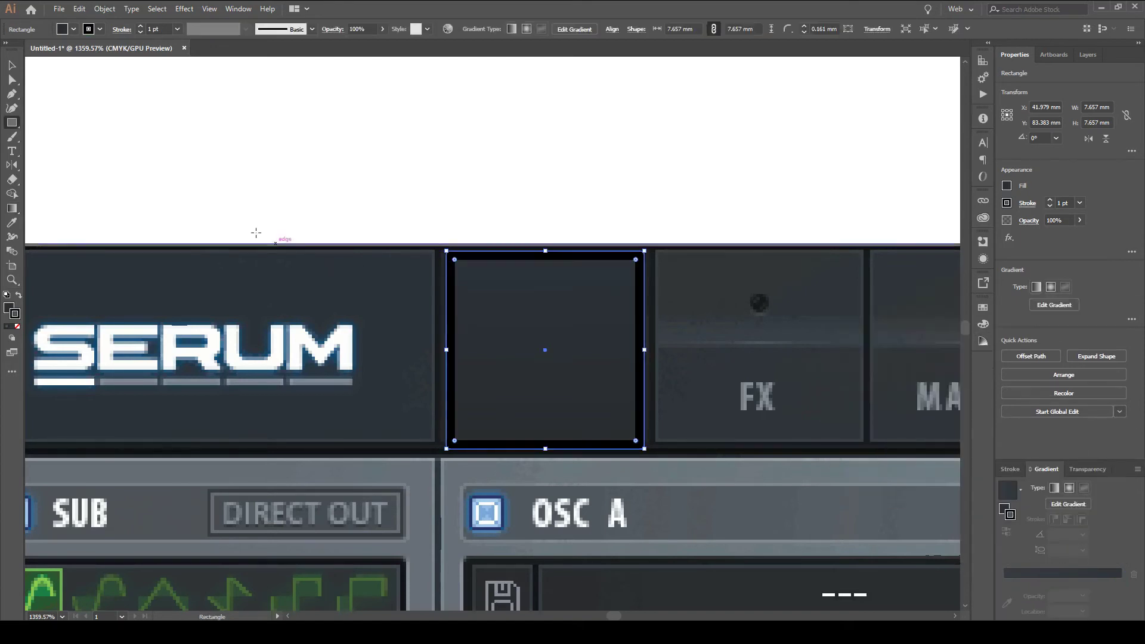
pyautogui.moveTo(632, 518); pyautogui.dragTo(402, 288)
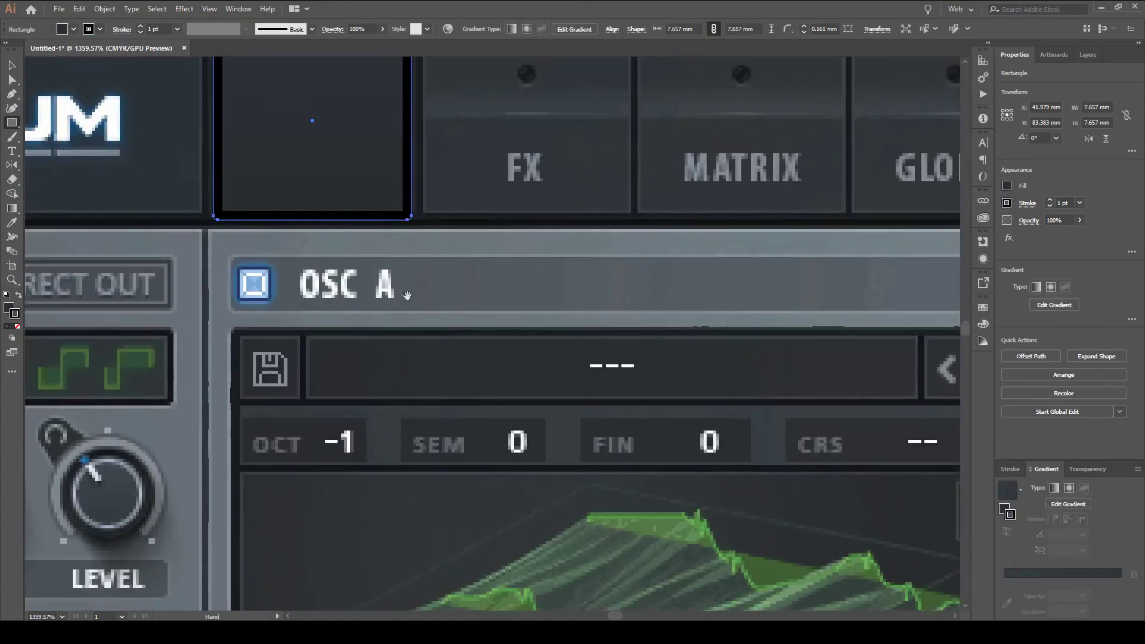
pyautogui.moveTo(512, 337); pyautogui.dragTo(494, 362)
pyautogui.moveTo(380, 394); pyautogui.dragTo(697, 485)
pyautogui.scroll(-1, 696, 484)
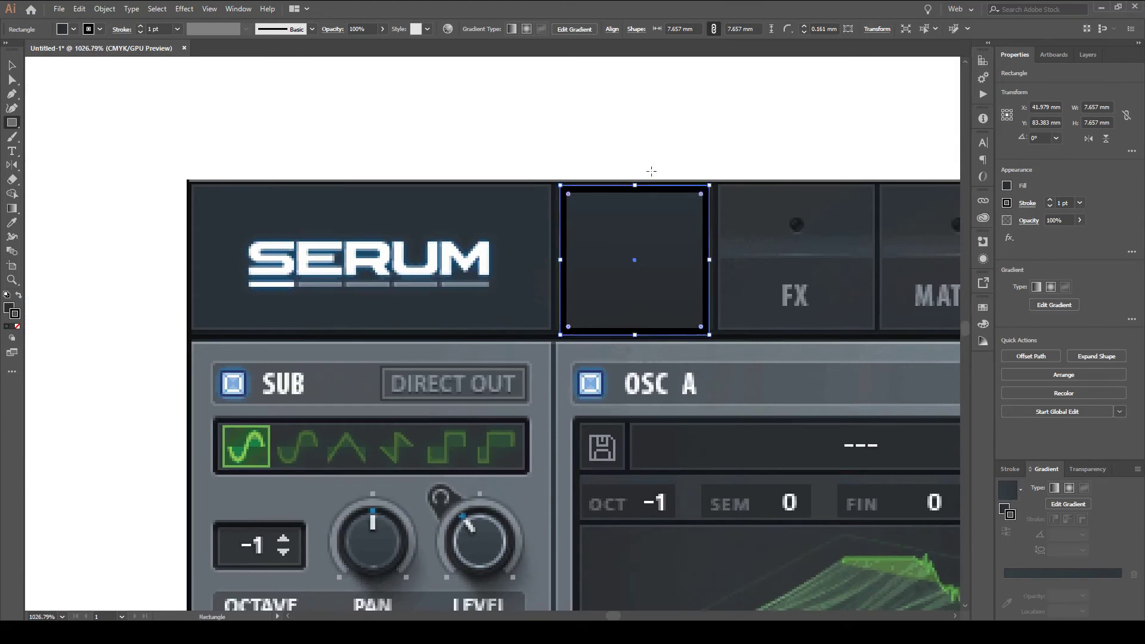
pyautogui.scroll(-3, 427, 390)
pyautogui.moveTo(427, 391); pyautogui.dragTo(445, 432)
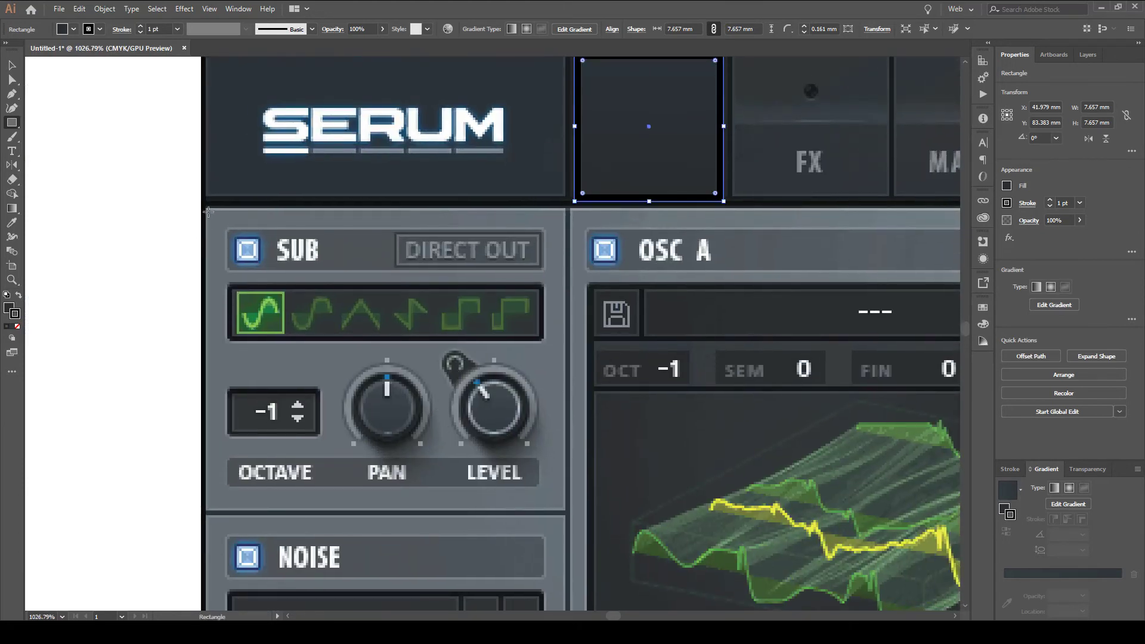
pyautogui.moveTo(205, 209); pyautogui.dragTo(565, 509)
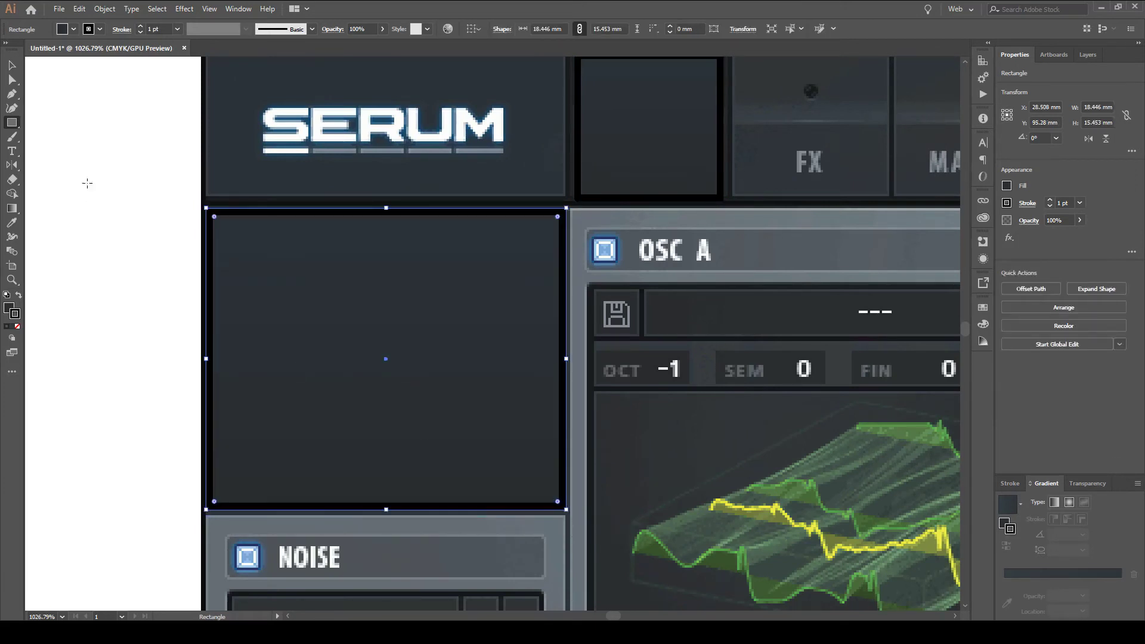
# Remove the fill and stroke from the SUB panel rectangle
pyautogui.rightClick(292, 151)
pyautogui.click(526, 6)
pyautogui.hotkey('ctrl', '7')
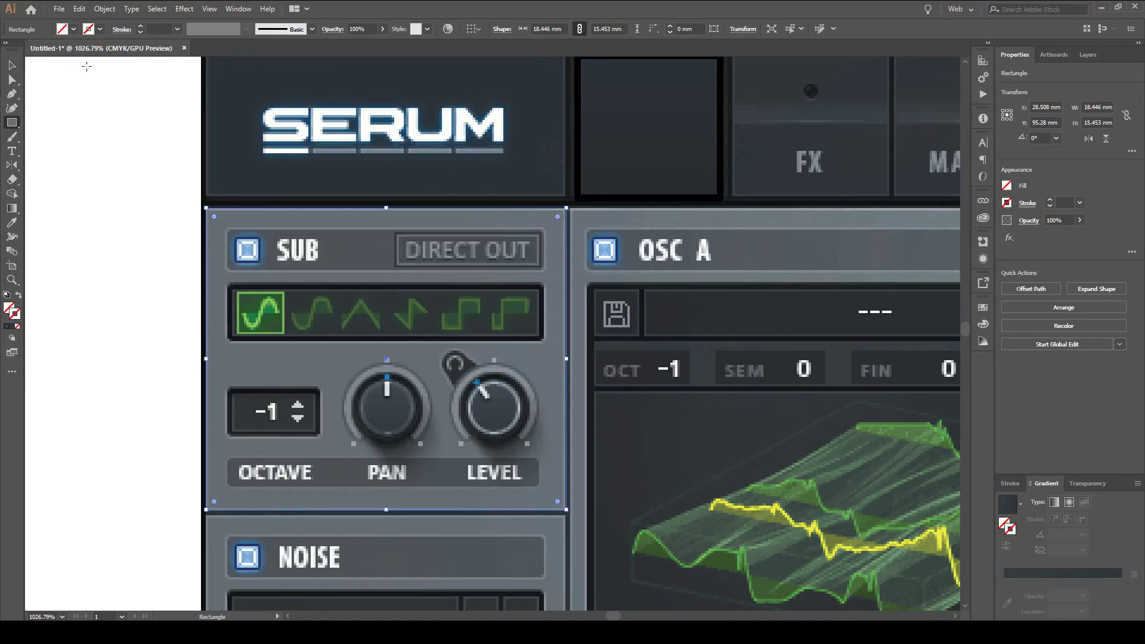
pyautogui.click(74, 29)
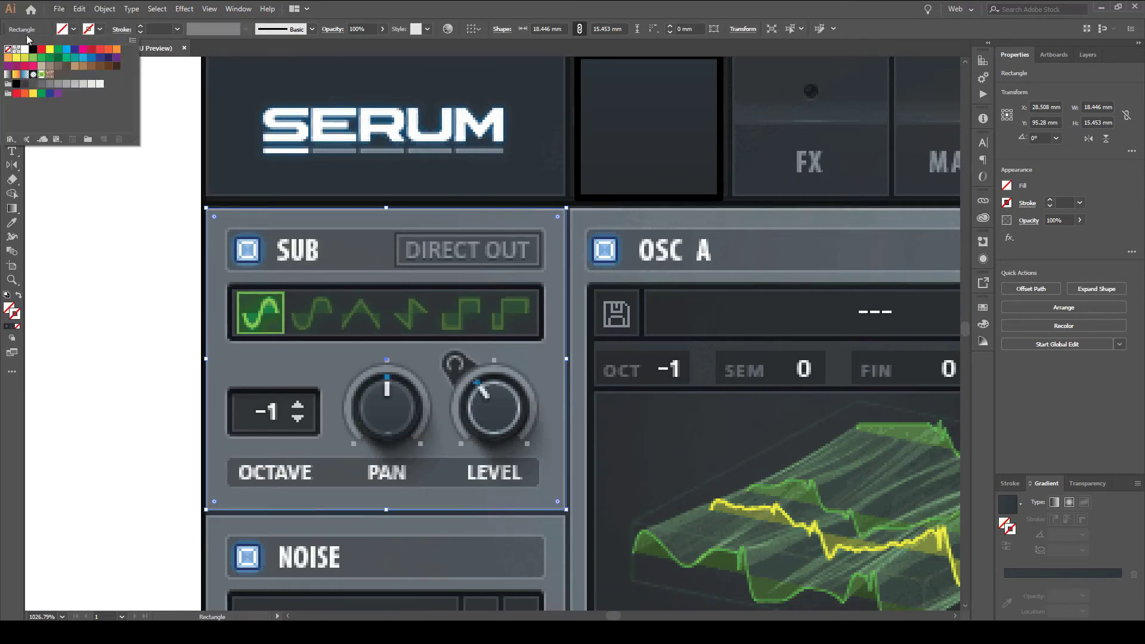
pyautogui.click(73, 29)
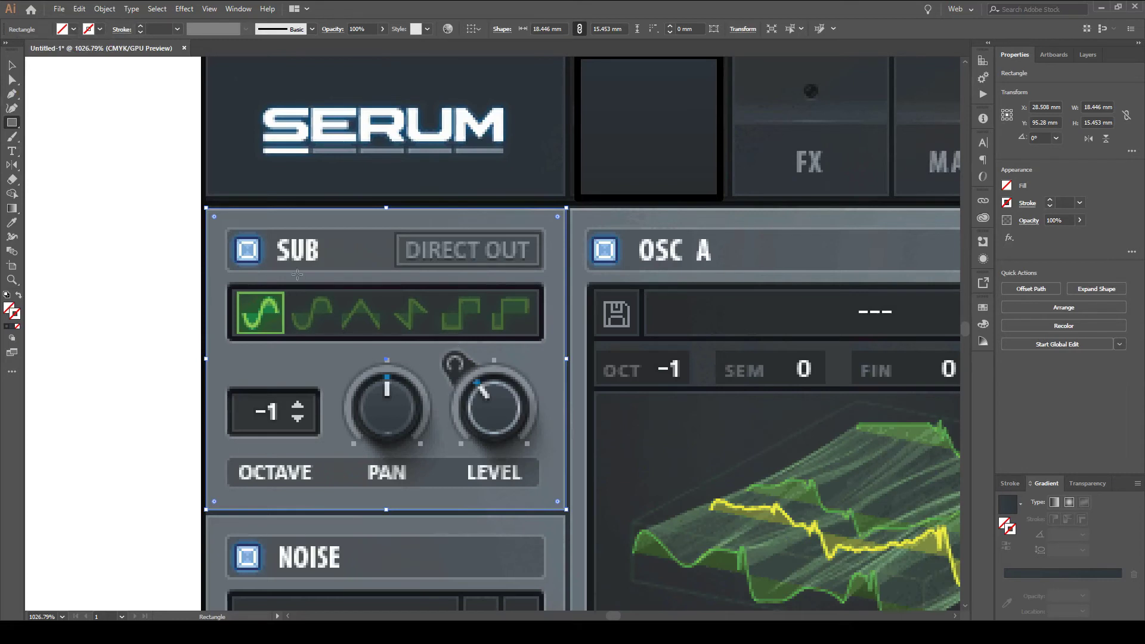
# Move the empty rectangle off the SUB panel onto the blank artboard area beside the interface image
pyautogui.press('v')
pyautogui.moveTo(323, 249)
pyautogui.mouseDown()
pyautogui.moveTo(293, 269)
pyautogui.moveTo(306, 264)
pyautogui.mouseUp()
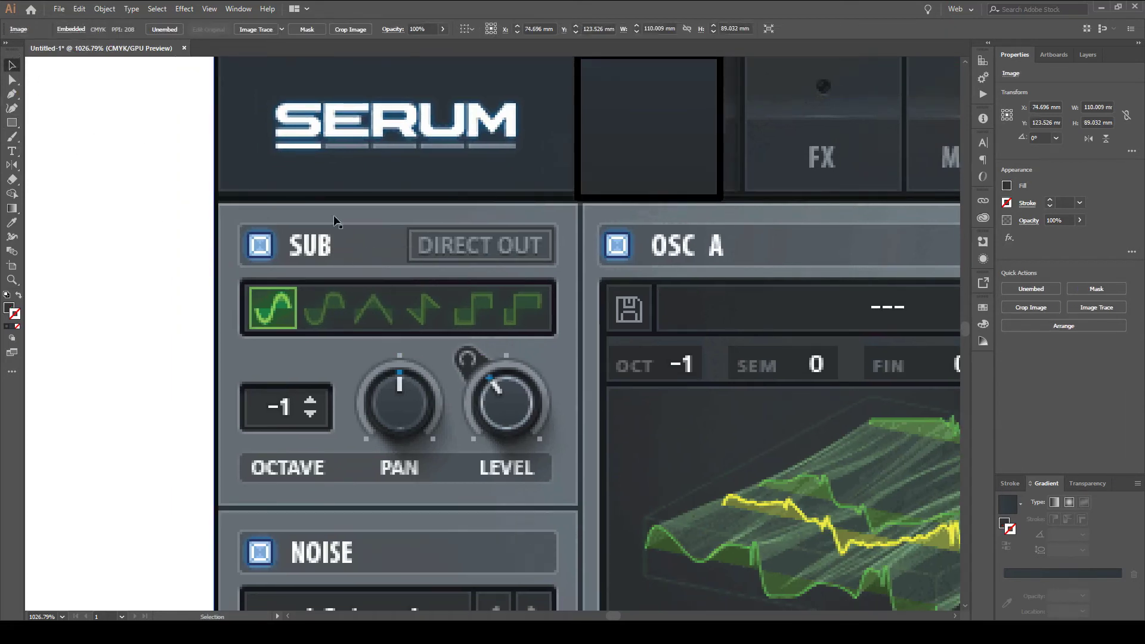
pyautogui.click(567, 226)
pyautogui.moveTo(567, 226); pyautogui.dragTo(425, 215)
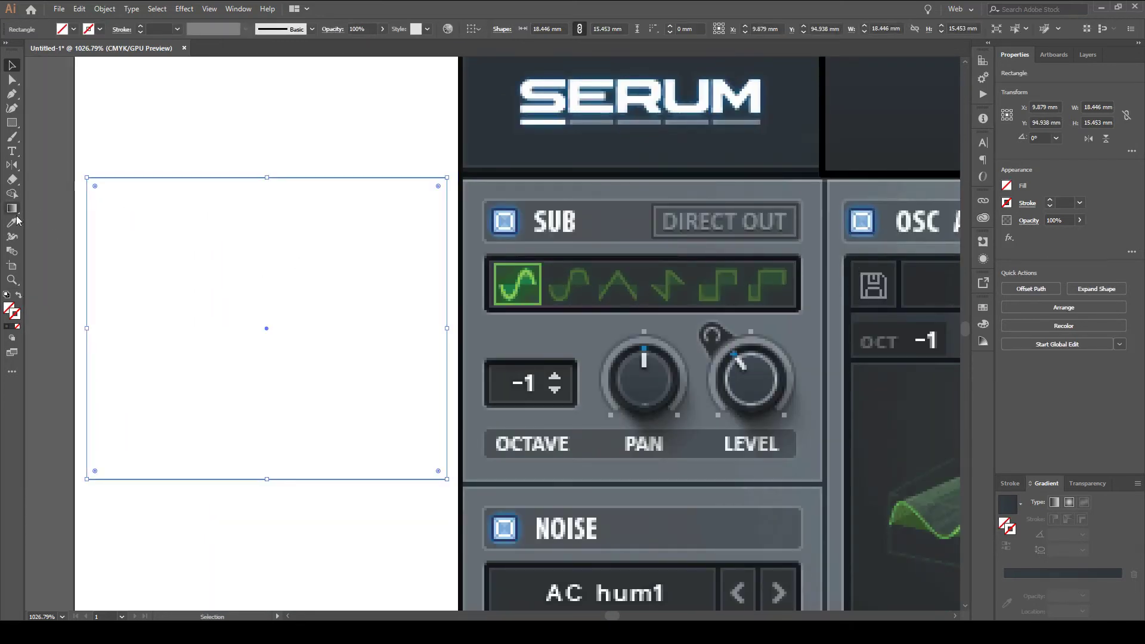
pyautogui.click(1006, 186)
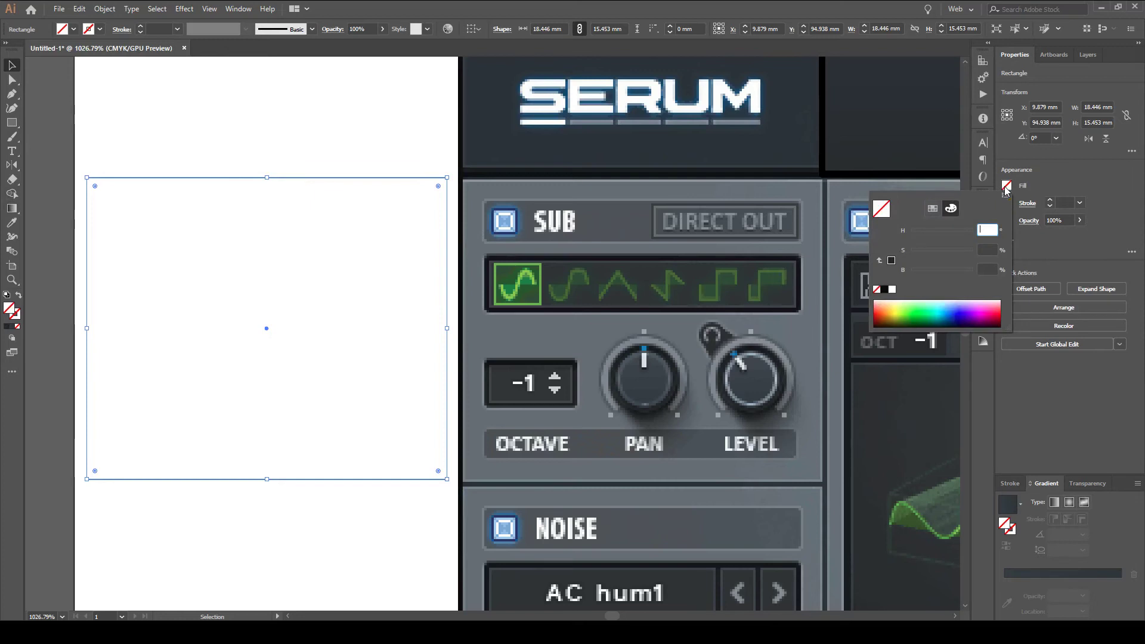
pyautogui.click(1041, 182)
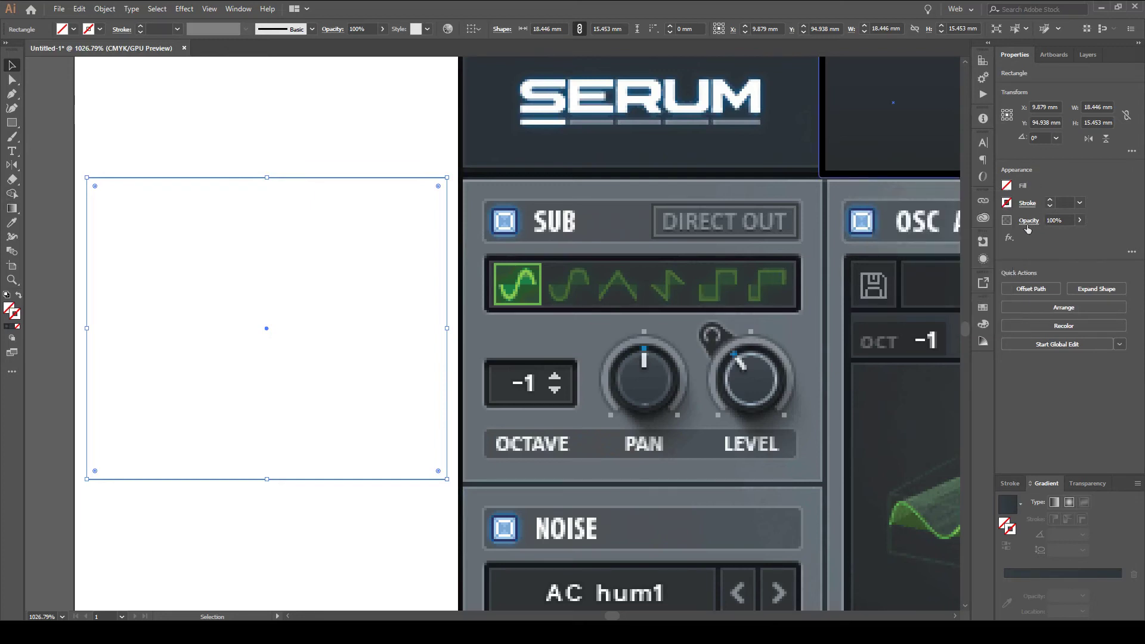
pyautogui.click(1007, 507)
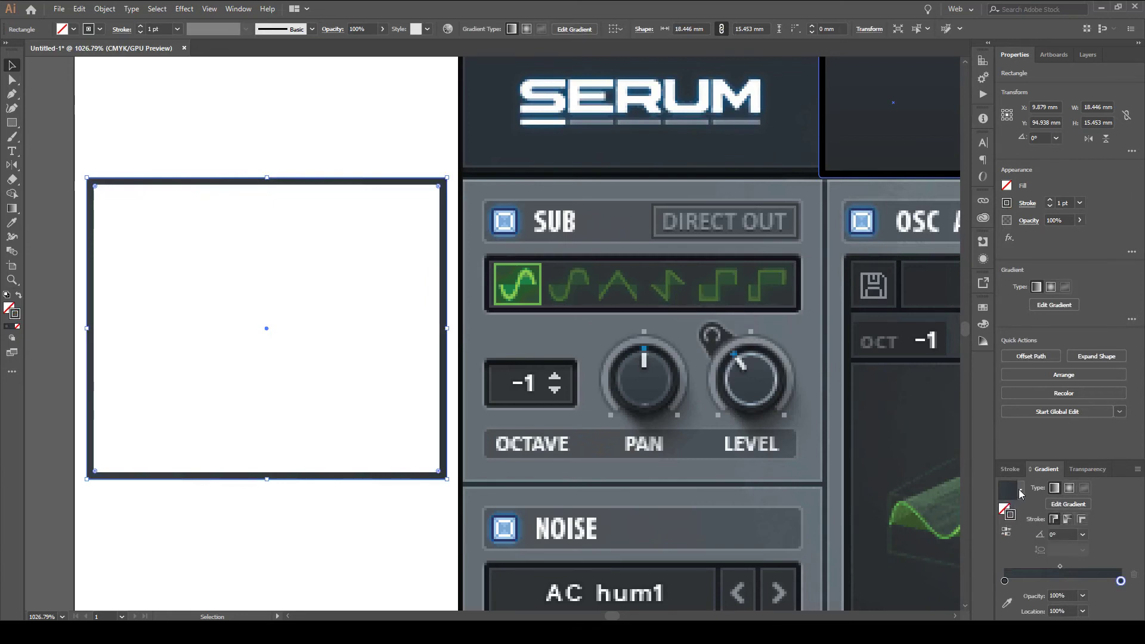
pyautogui.click(1020, 491)
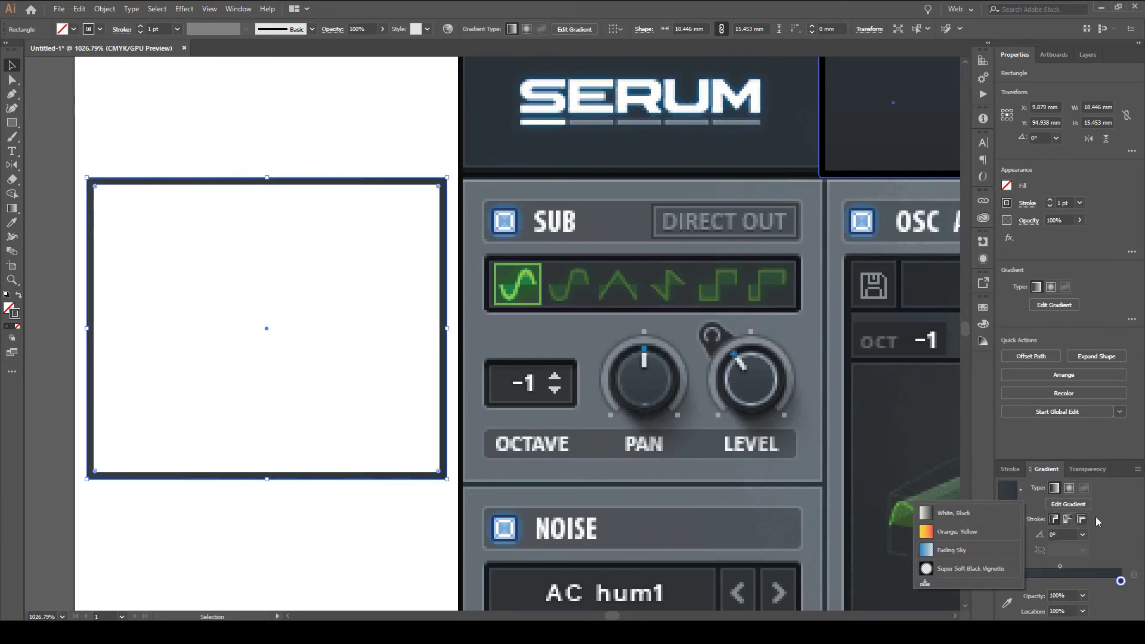
pyautogui.click(1117, 509)
pyautogui.press('a')
pyautogui.hotkey('ctrl', 'z')
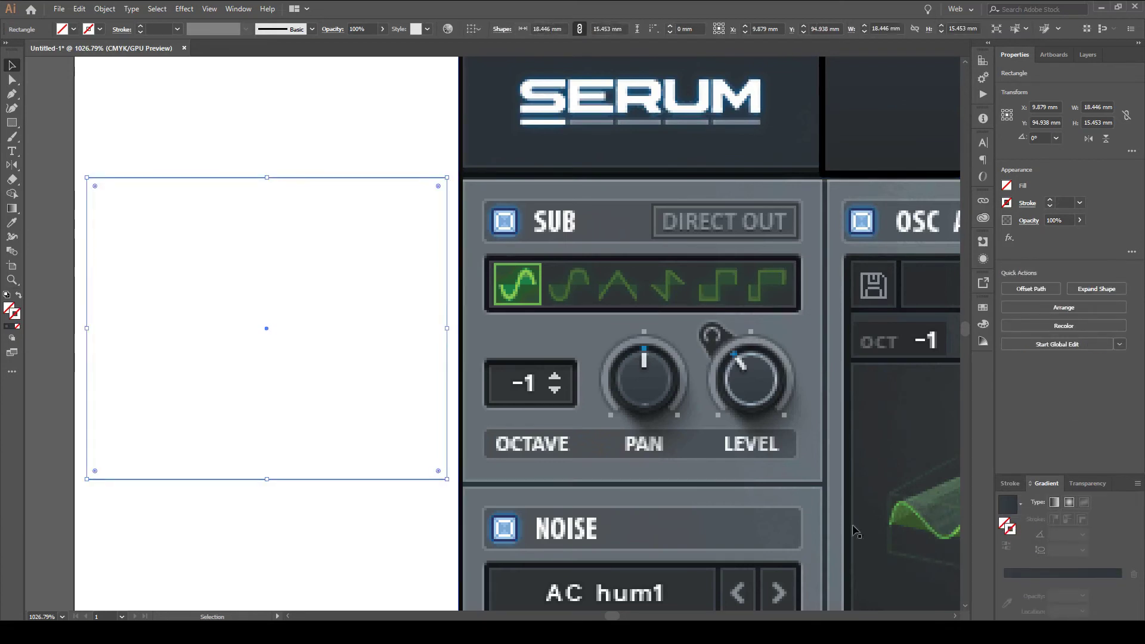
# Fill the empty rectangle with a linear gradient and sample both stops' colours from the opposite side edges of the SUB panel
pyautogui.click(1004, 525)
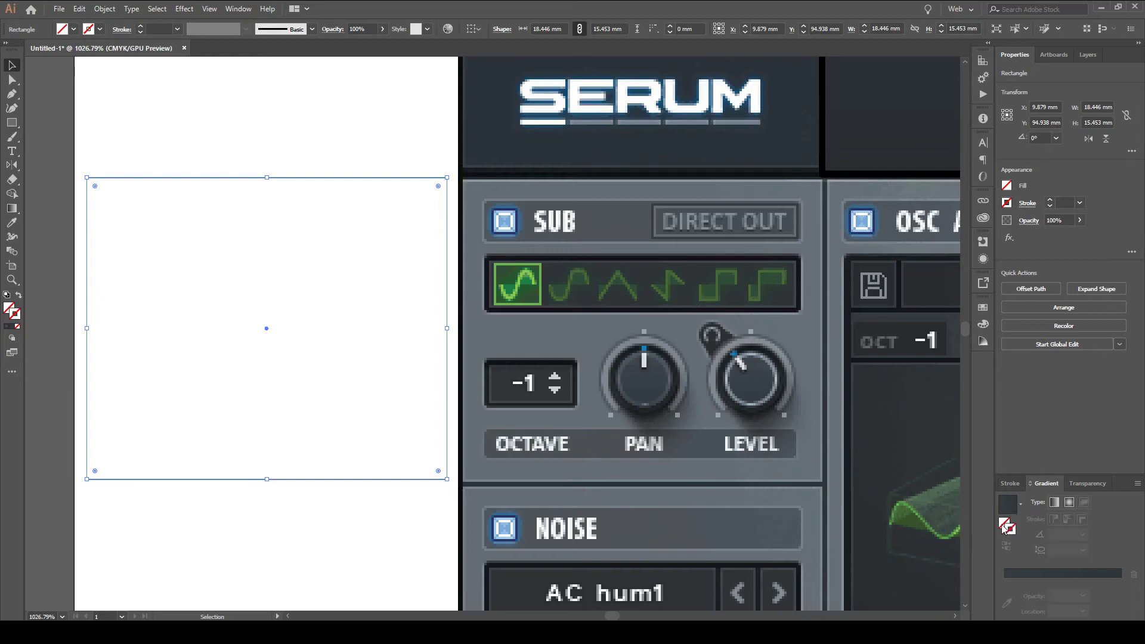
pyautogui.click(1009, 518)
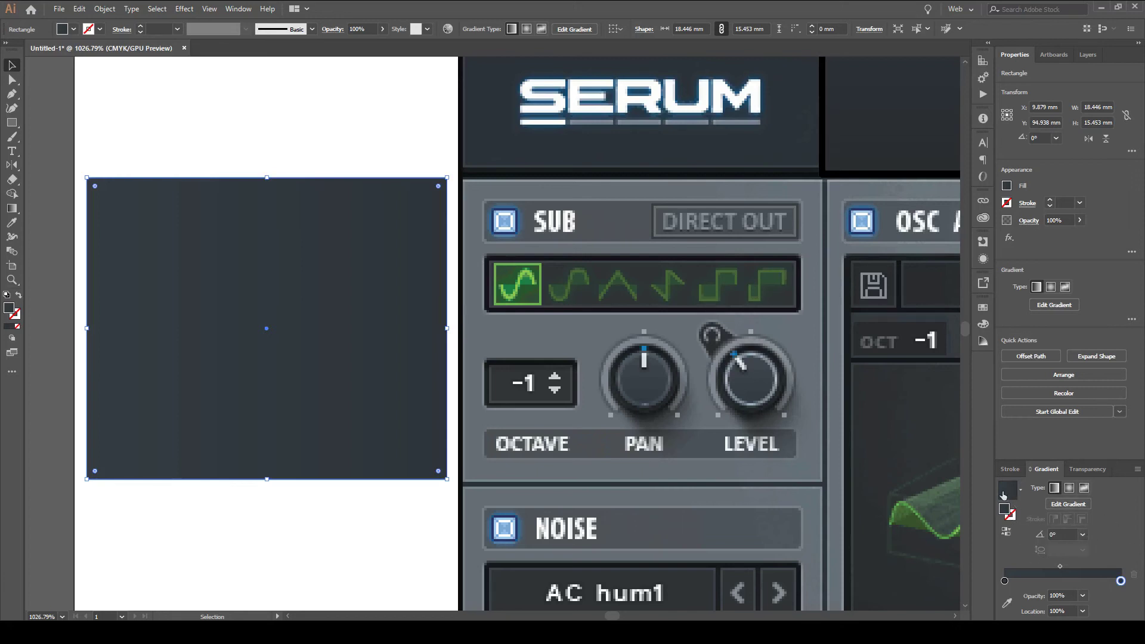
pyautogui.doubleClick(1005, 581)
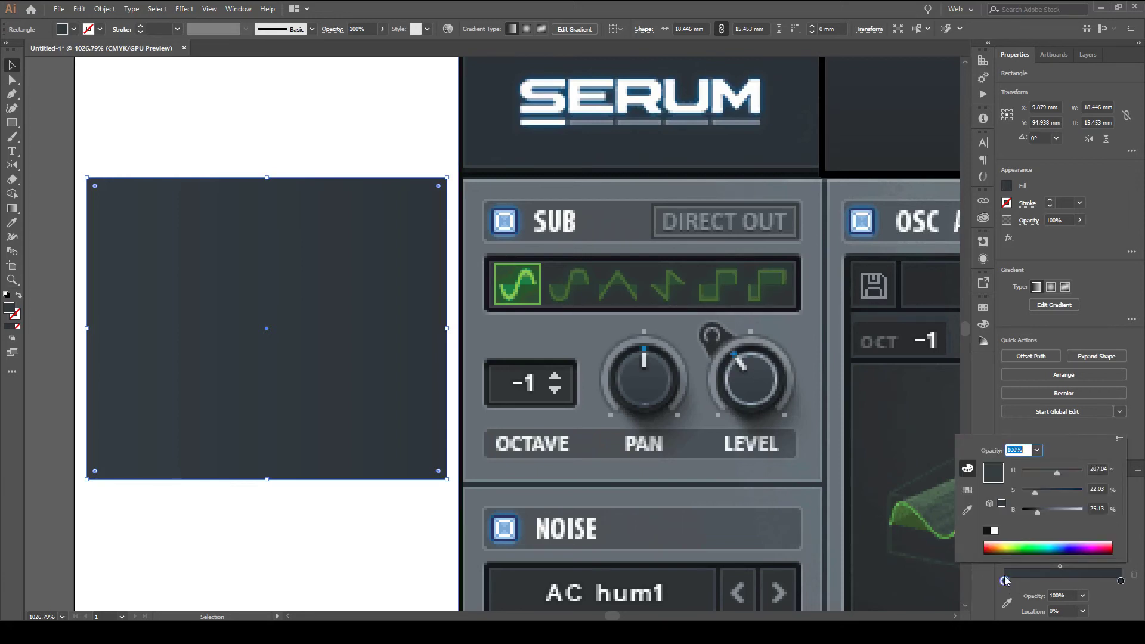
pyautogui.click(1006, 603)
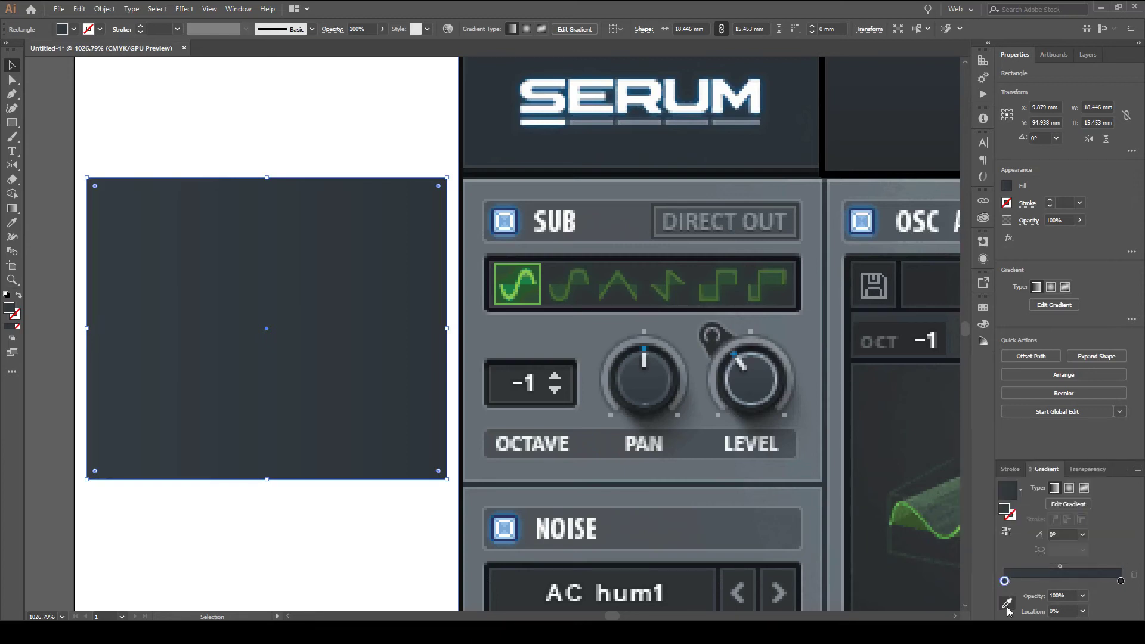
pyautogui.click(1007, 603)
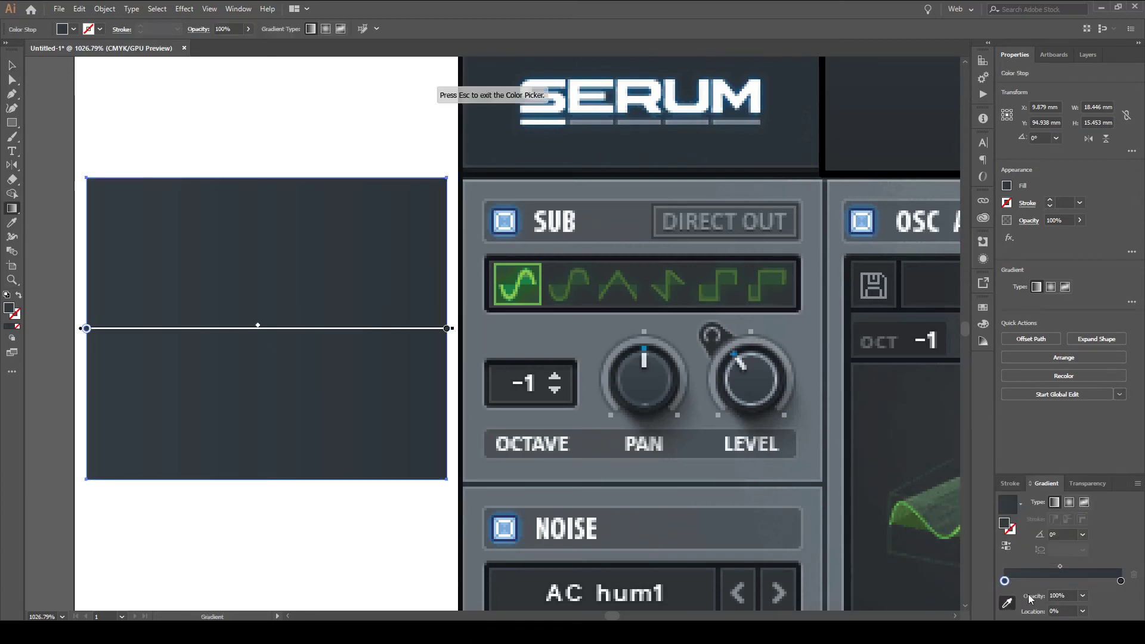
pyautogui.click(482, 331)
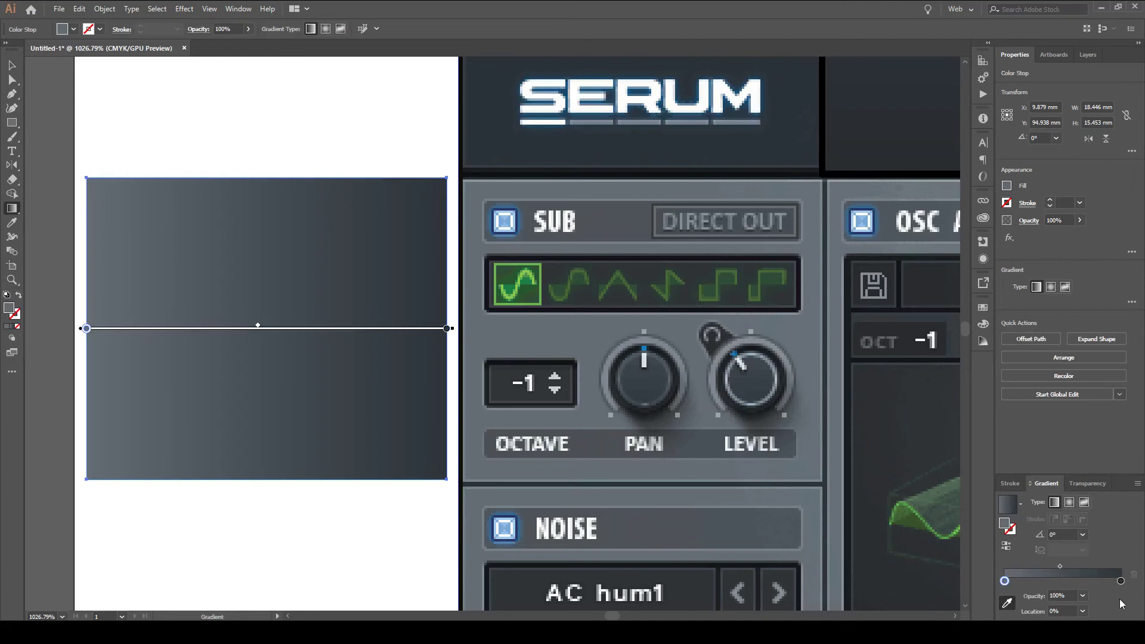
pyautogui.click(1120, 580)
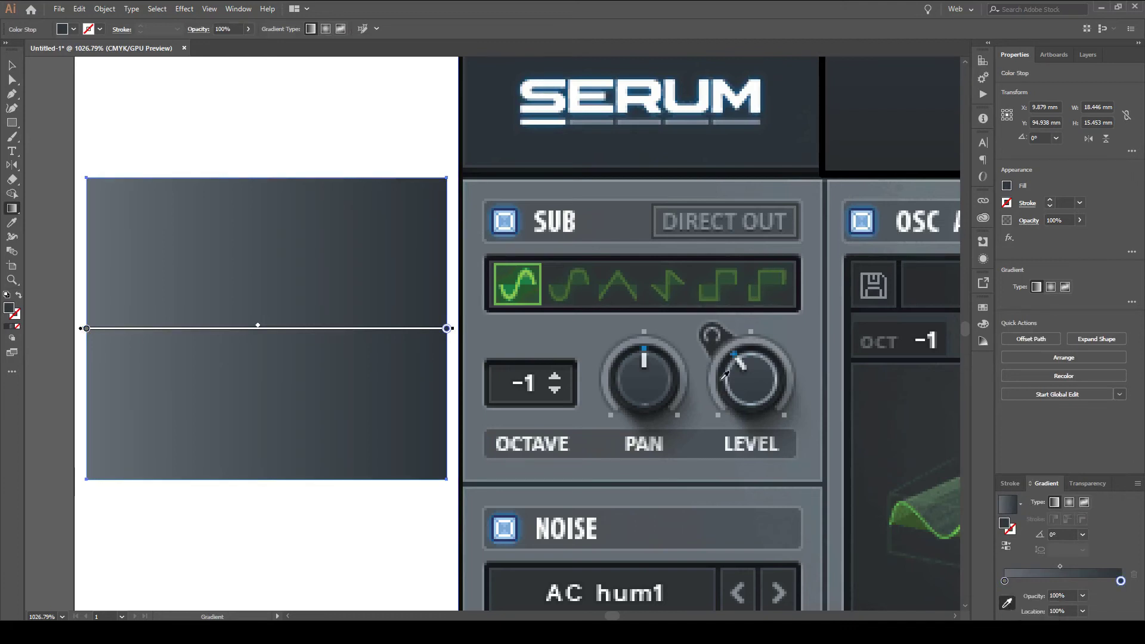
pyautogui.click(815, 332)
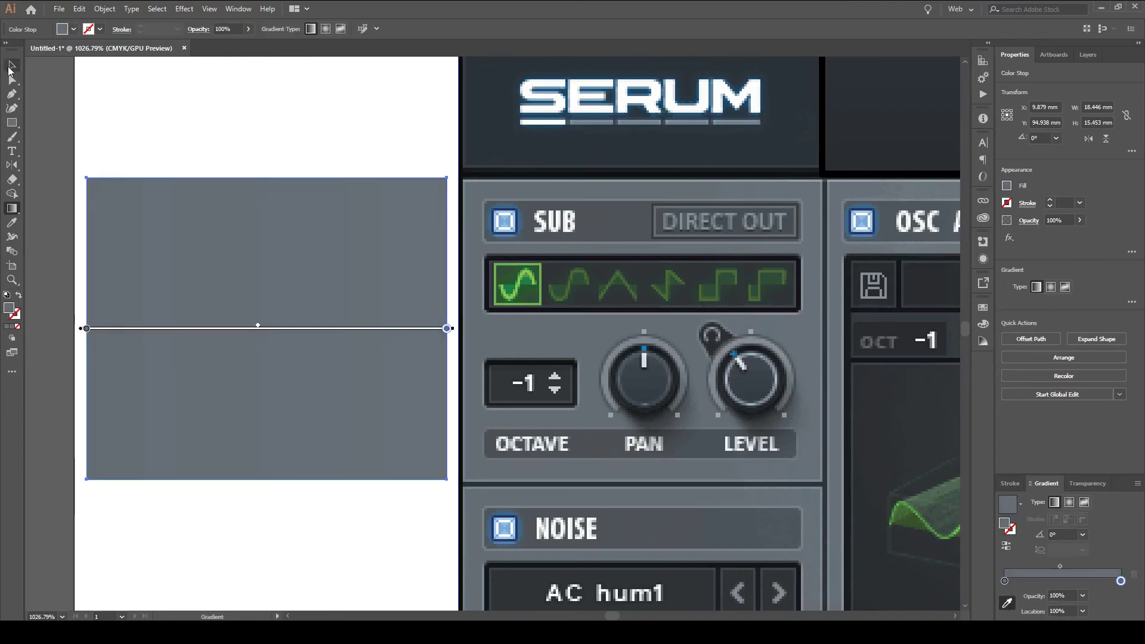
# Set the fill gradient's angle to -90° and resample its stops to run from slate grey down to near-black
pyautogui.click(10, 66)
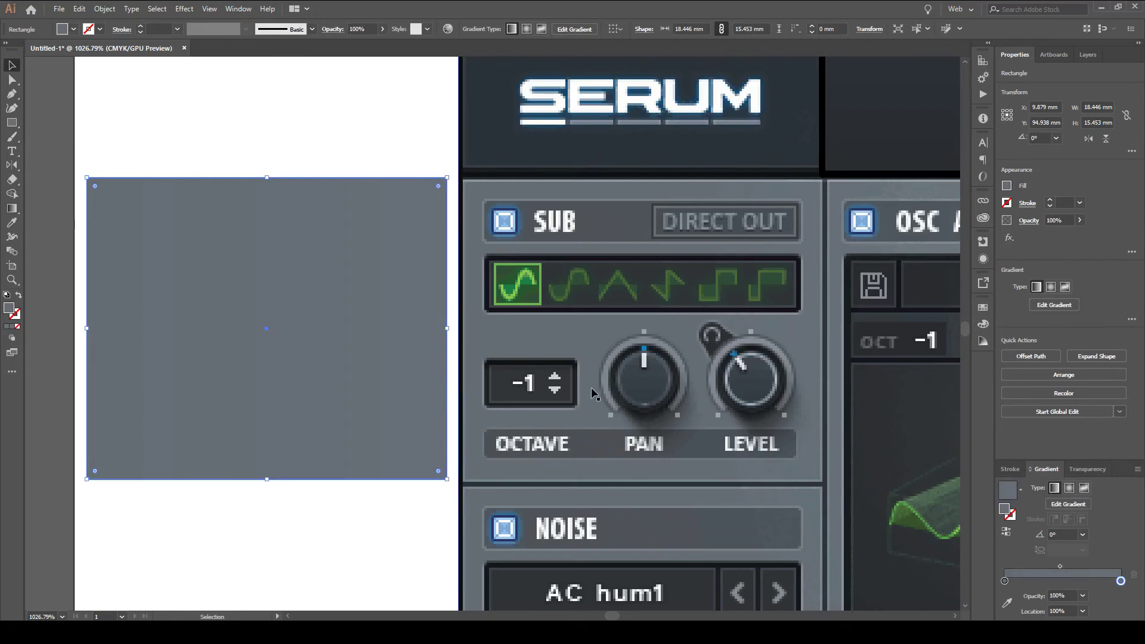
pyautogui.click(1052, 536)
pyautogui.write('-90')
pyautogui.press('Return')
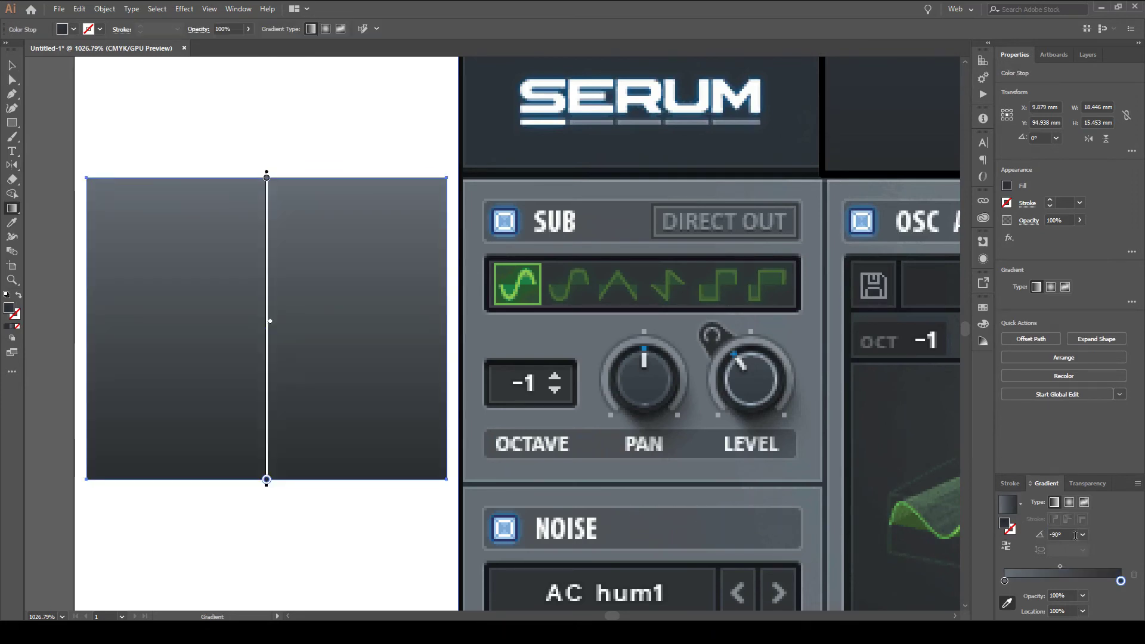
pyautogui.click(1004, 580)
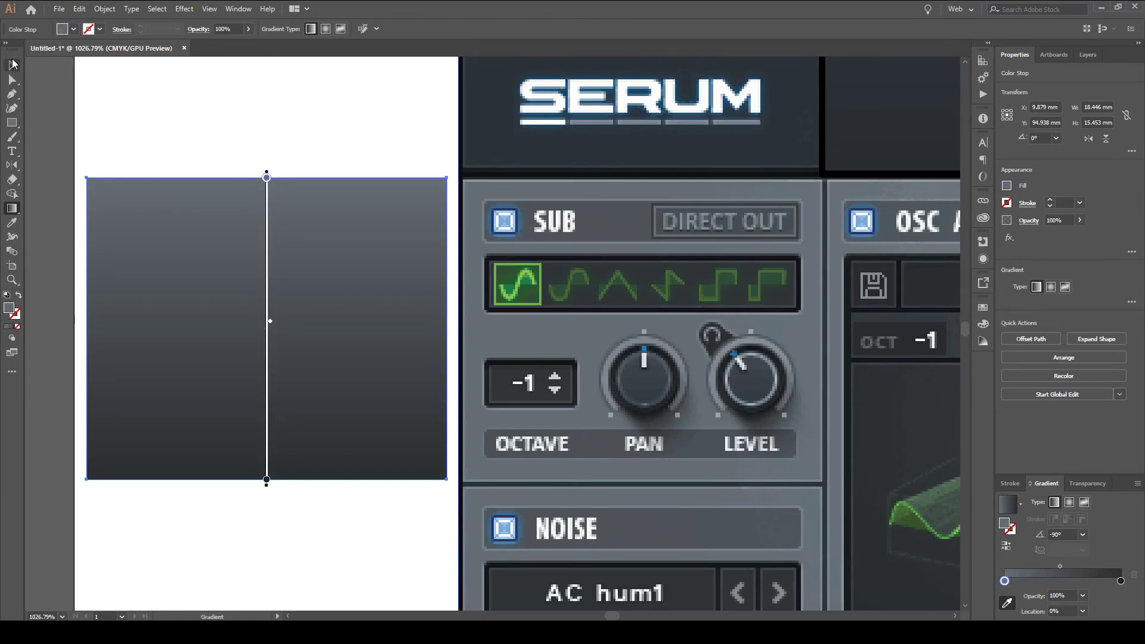
pyautogui.press('v')
# Apply a linear gradient to the rectangle's 1 pt stroke and look through its preset and stop colour options
pyautogui.click(1012, 516)
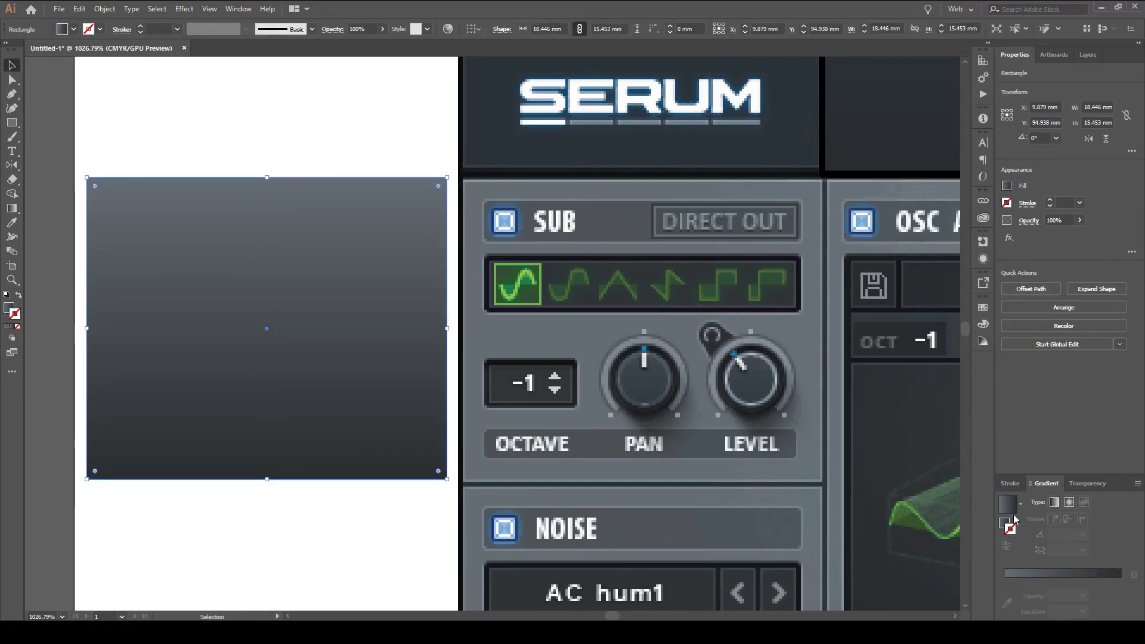
pyautogui.click(1015, 504)
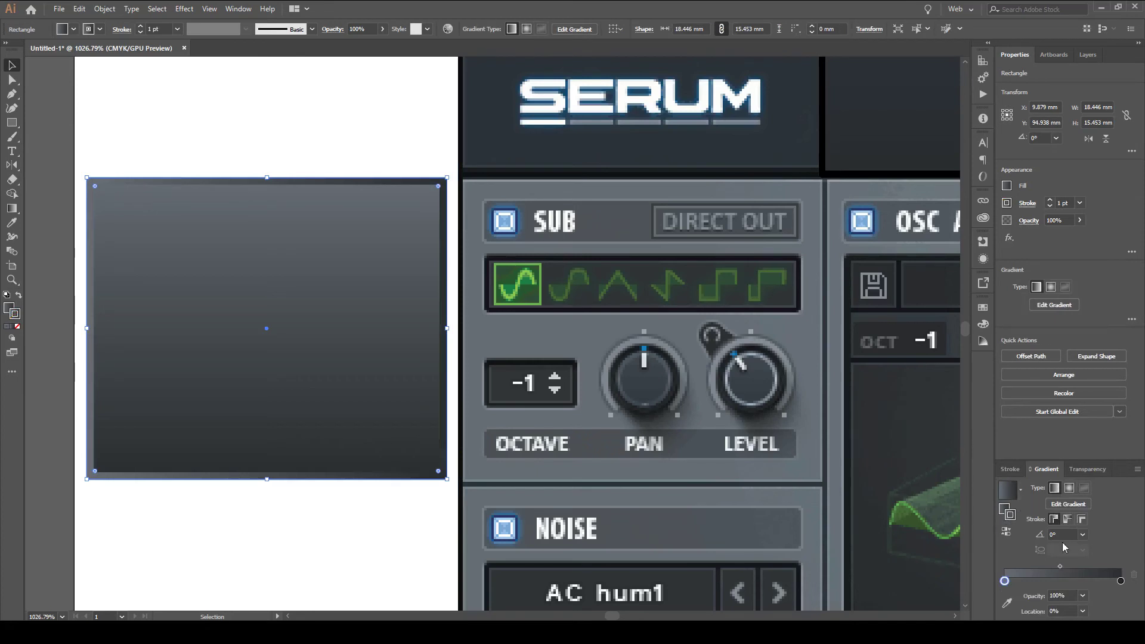
pyautogui.click(1020, 489)
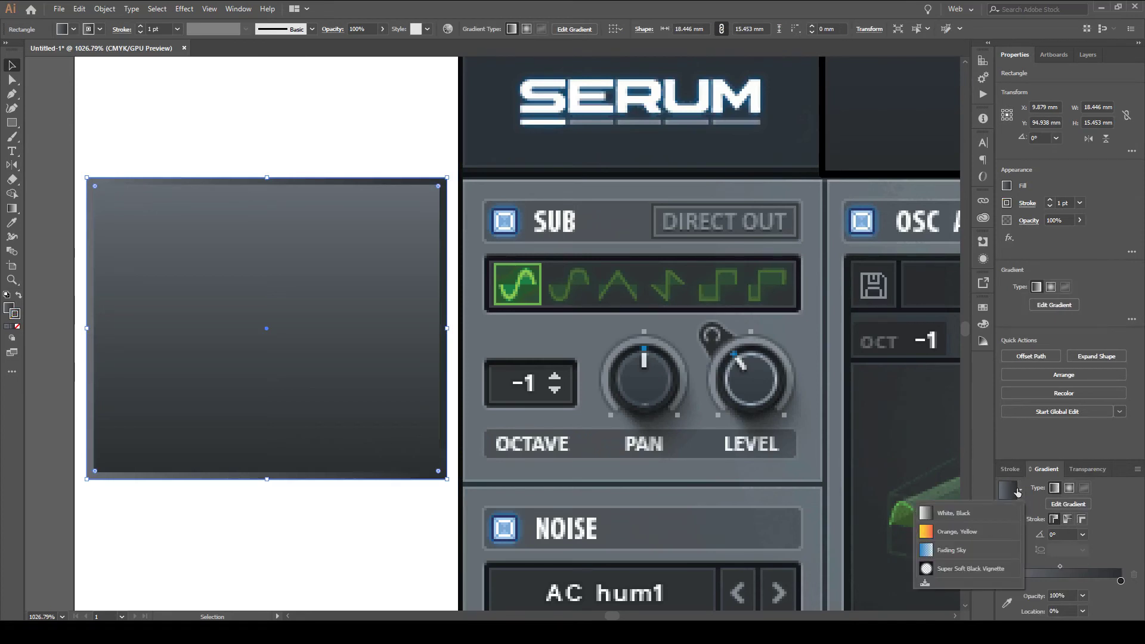
pyautogui.click(1025, 486)
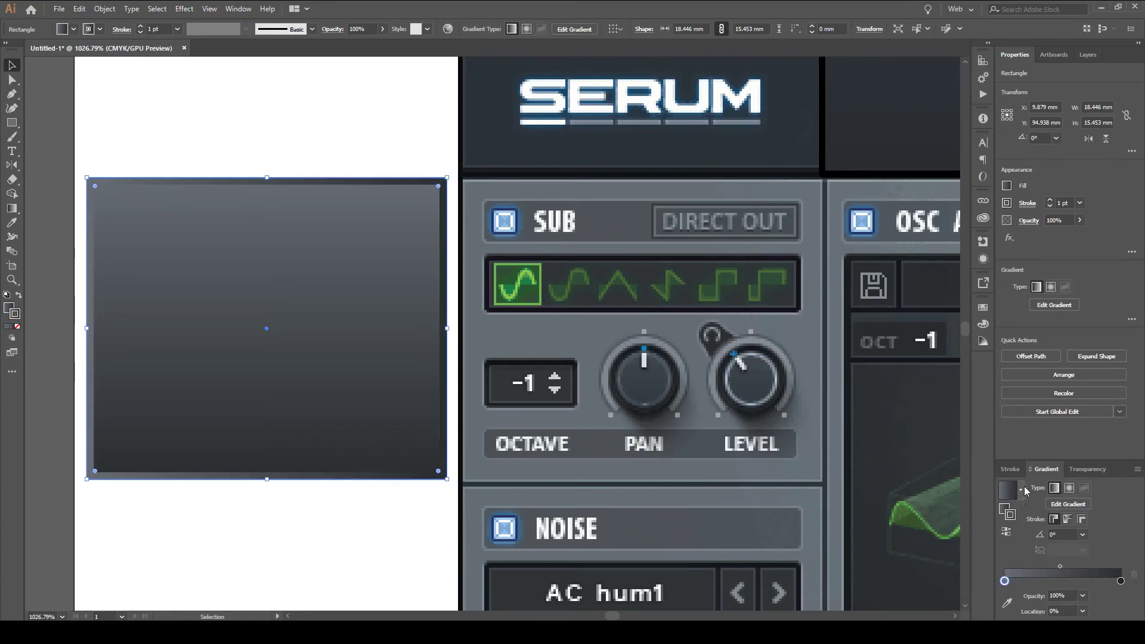
pyautogui.doubleClick(1057, 577)
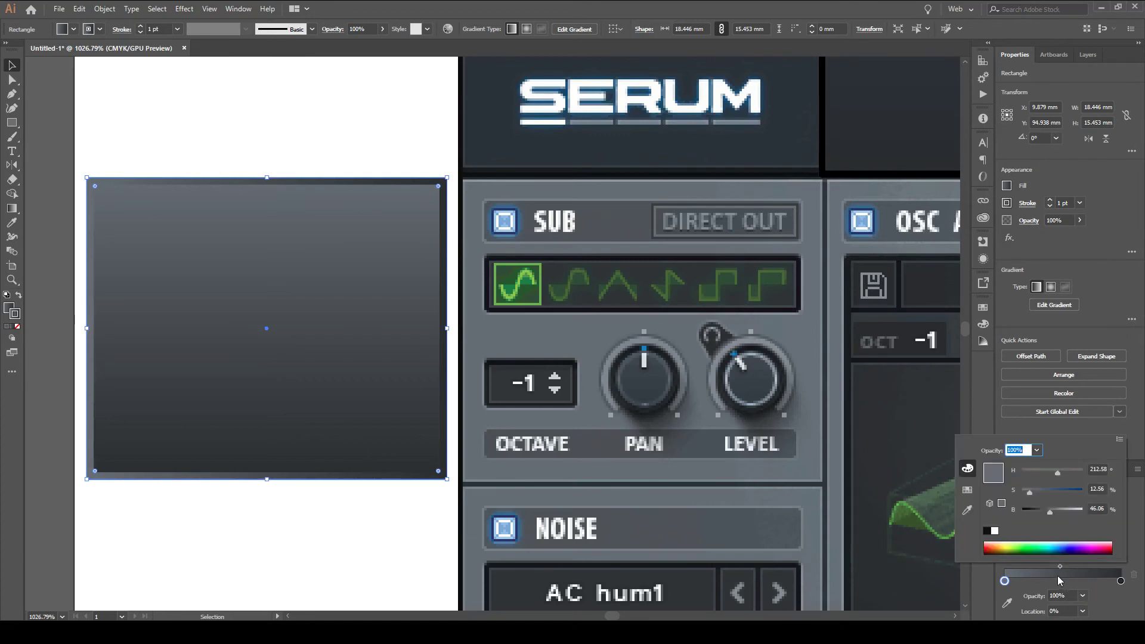
pyautogui.click(12, 206)
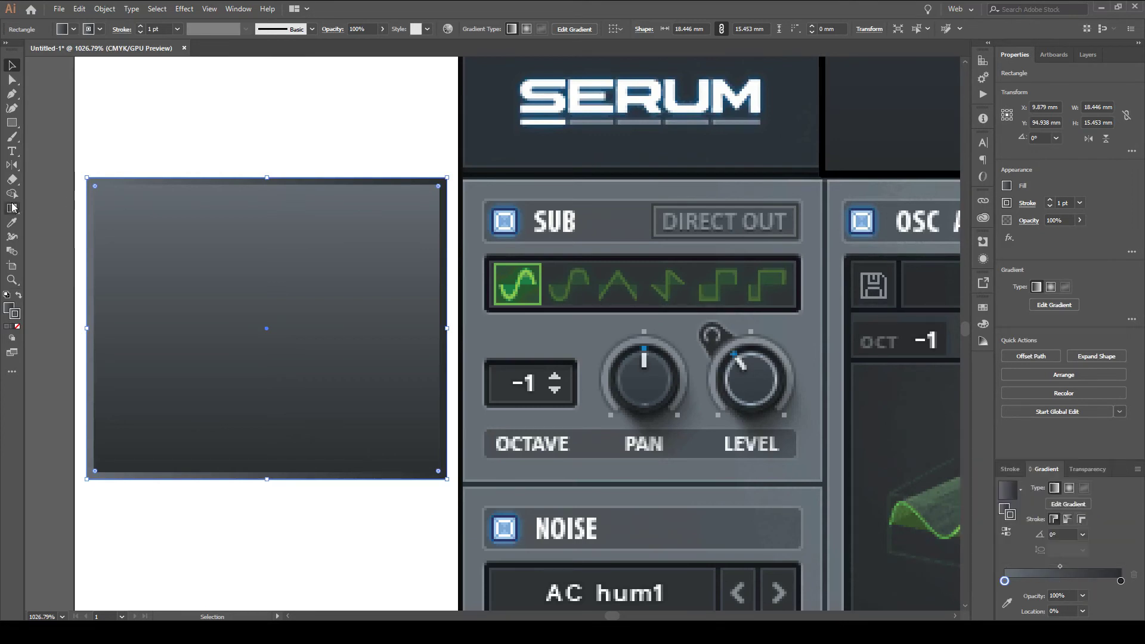
pyautogui.click(13, 208)
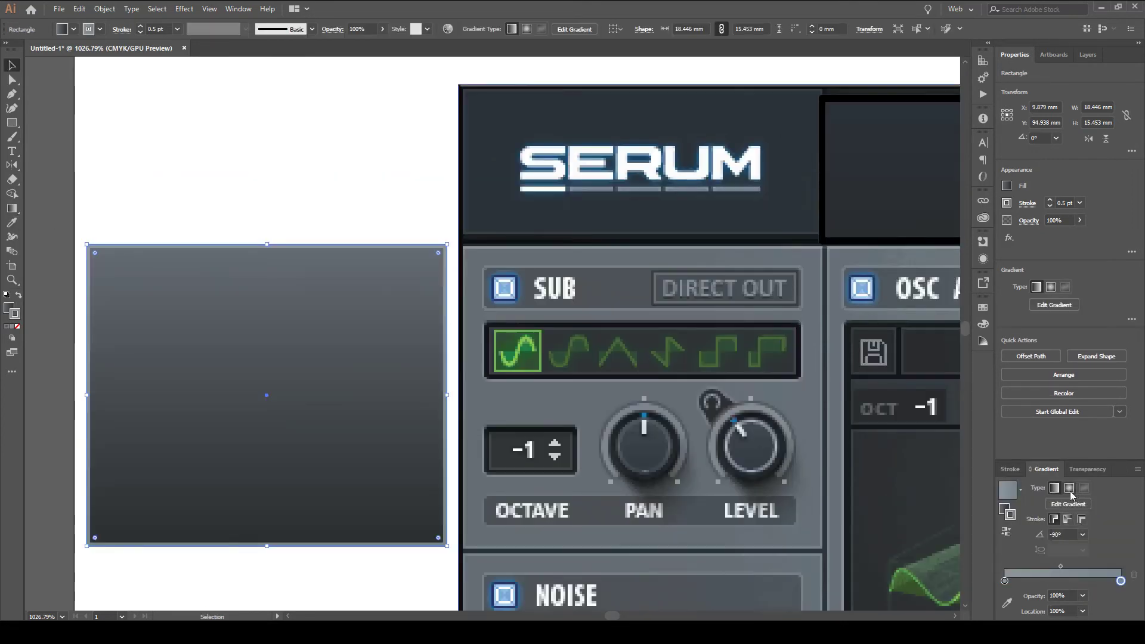
# Make the rectangle's stroke gradient radial on a 0.5 pt stroke and check the aspect ratio options
pyautogui.click(1070, 491)
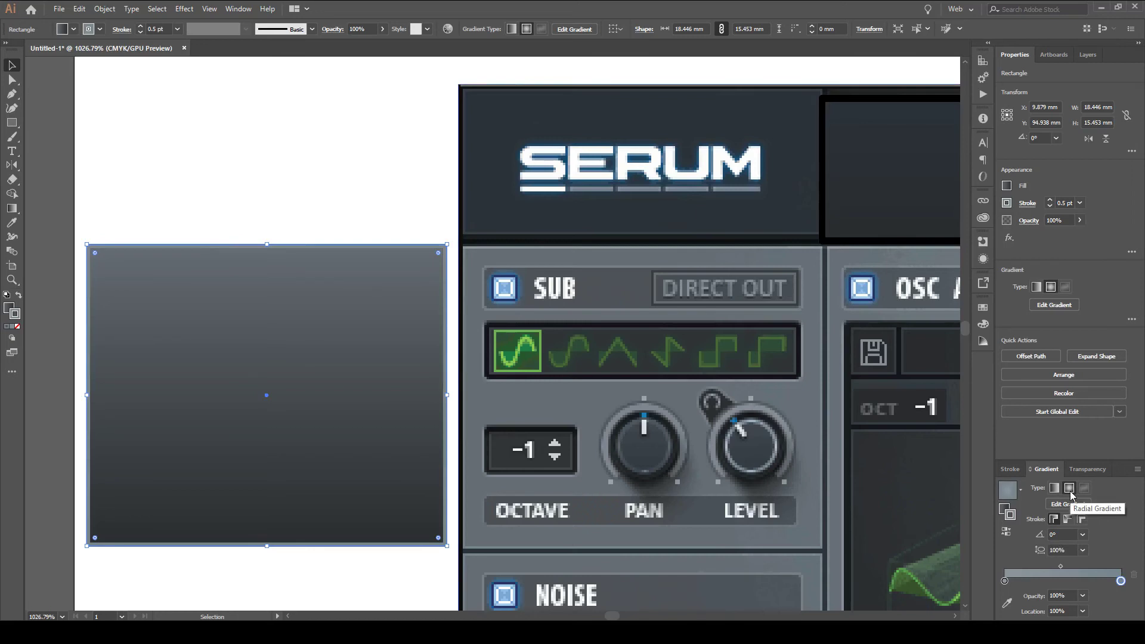
pyautogui.click(1082, 550)
pyautogui.click(1110, 473)
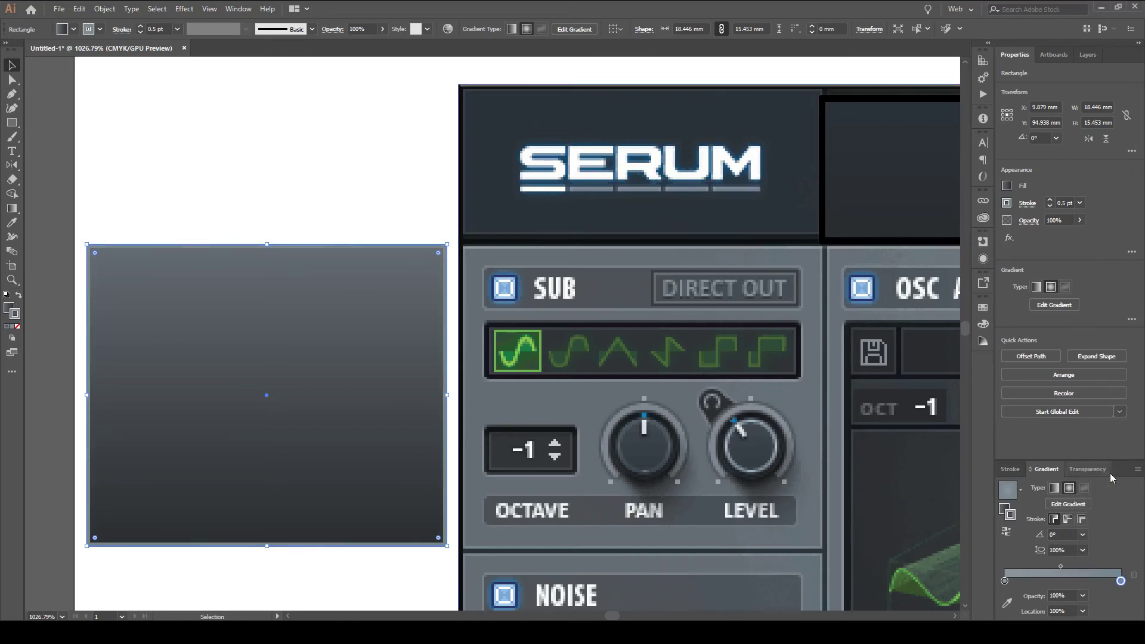
# Compare on-canvas editing of the rectangle's fill and stroke gradients with the Gradient tool, turning the radial stroke gradient to -90°
pyautogui.click(12, 196)
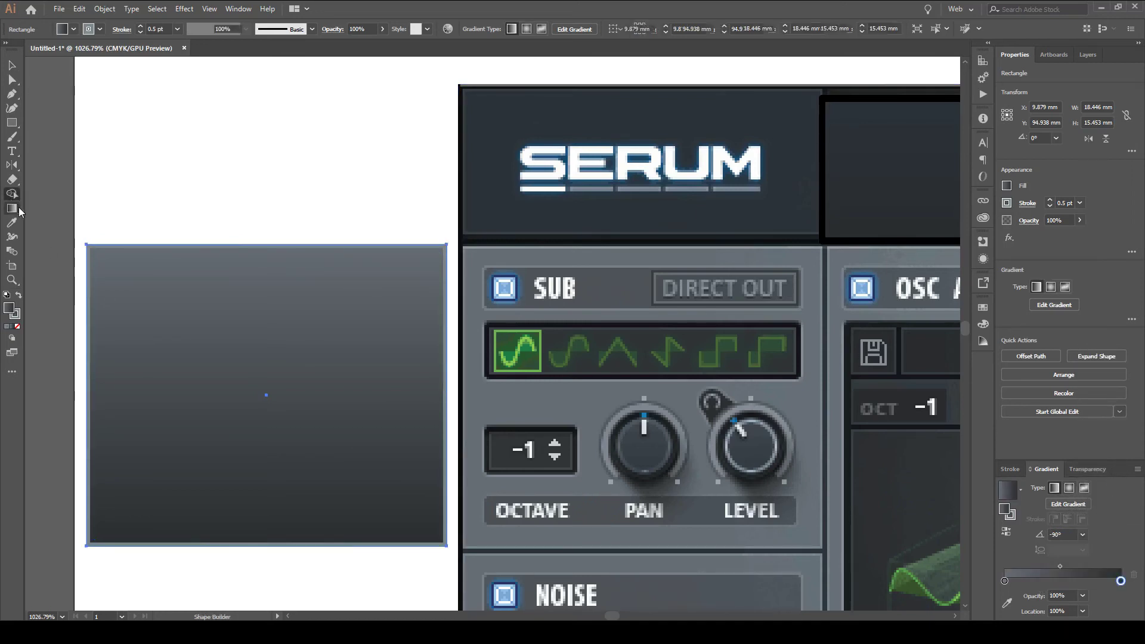
pyautogui.click(20, 211)
pyautogui.click(267, 245)
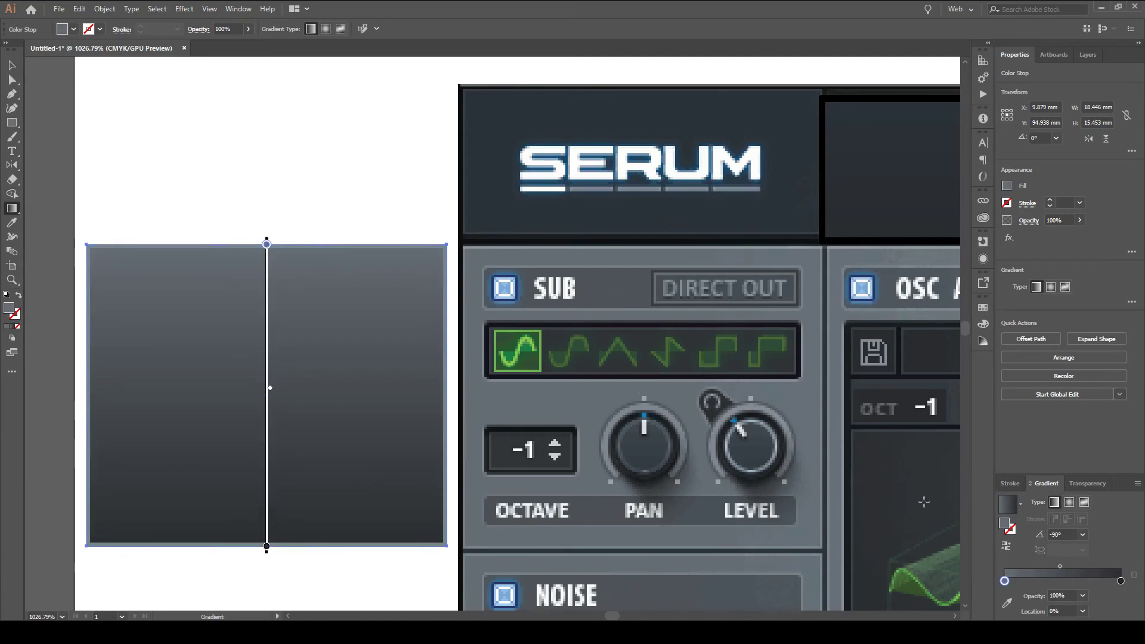
pyautogui.click(1009, 529)
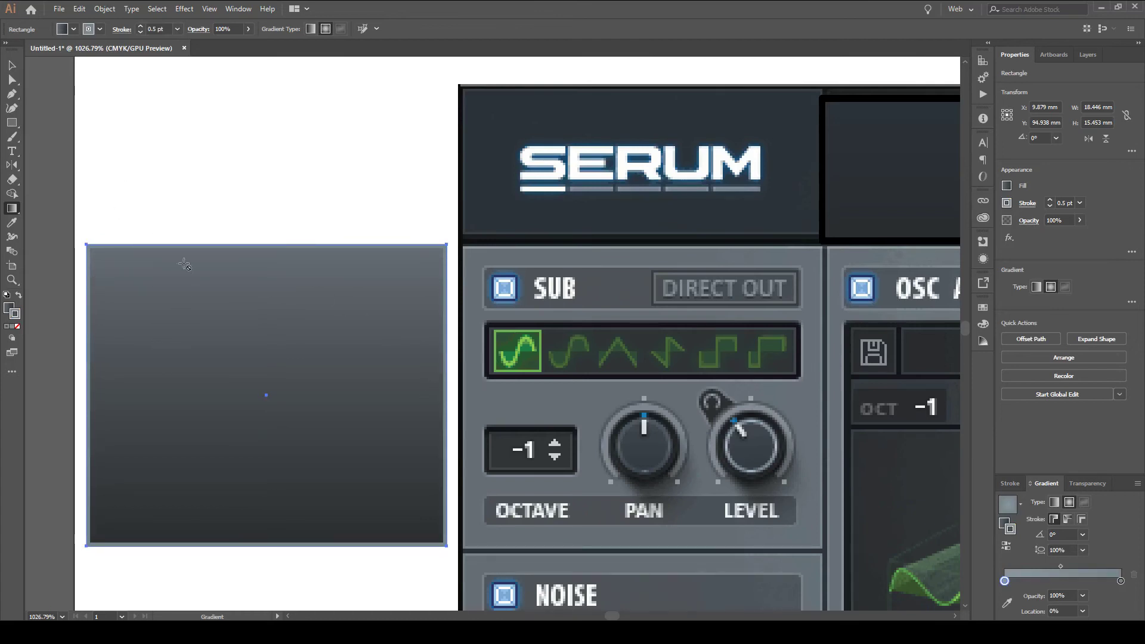
pyautogui.click(140, 227)
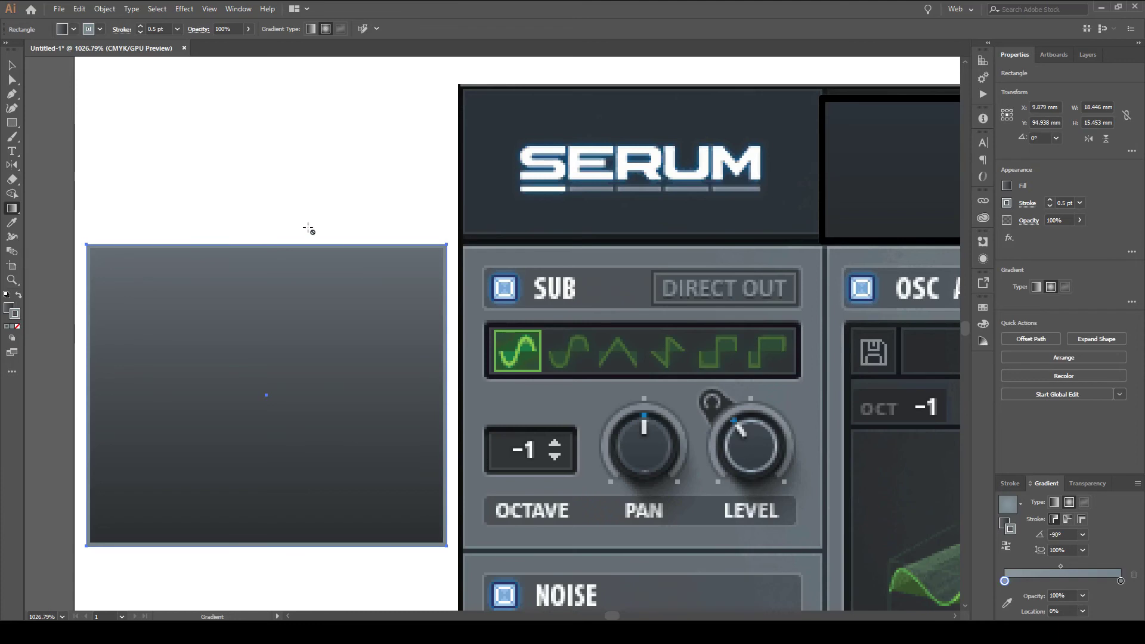
# Move the rectangle up to about X 10.062 mm, Y 91.304 mm without a stroke and paste a copy exactly in place
pyautogui.click(12, 65)
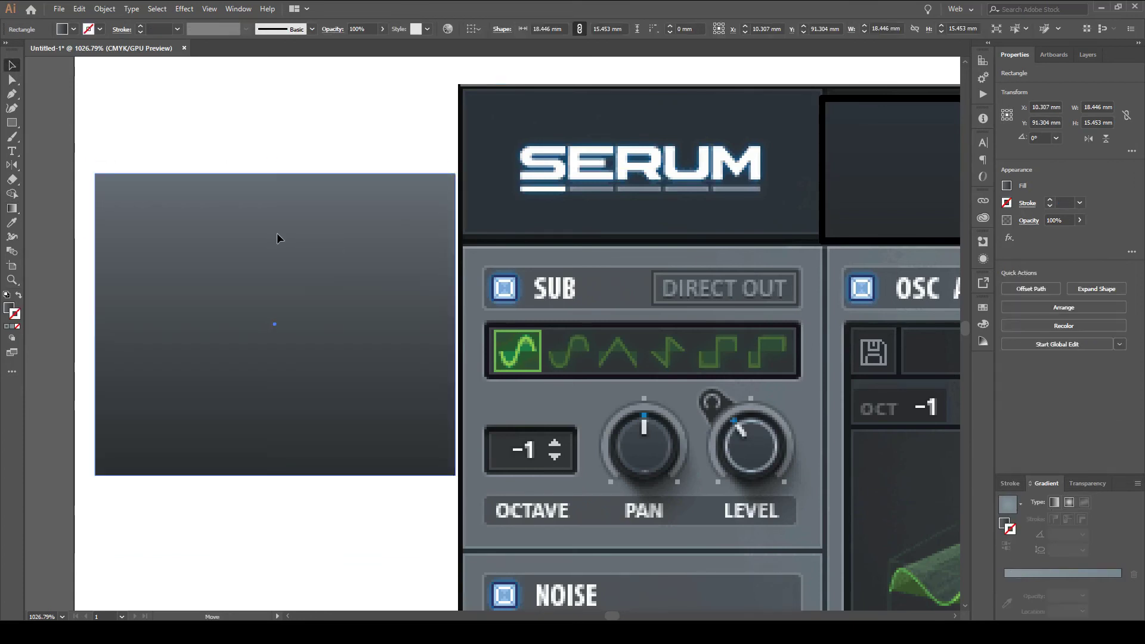
pyautogui.moveTo(279, 237); pyautogui.dragTo(275, 236)
pyautogui.hotkey('ctrl', 'c')
pyautogui.click(86, 6)
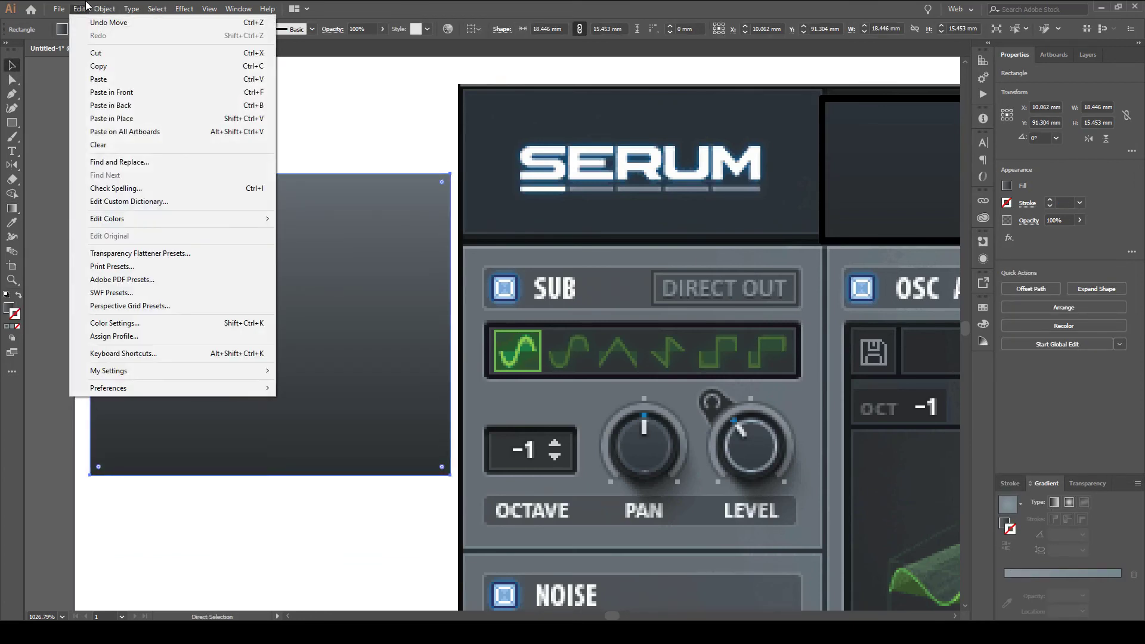
pyautogui.press('Escape')
pyautogui.press('v')
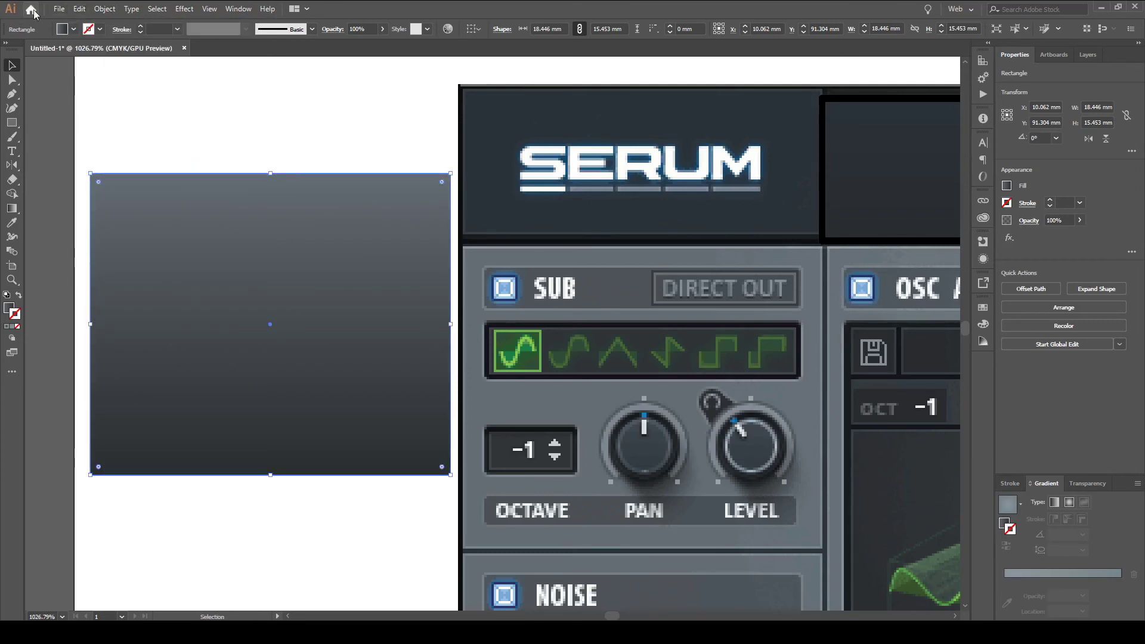
# Give the front rectangle copy a white 1 pt stroke and no fill, so the gradient rectangle shows through
pyautogui.click(100, 29)
pyautogui.click(24, 49)
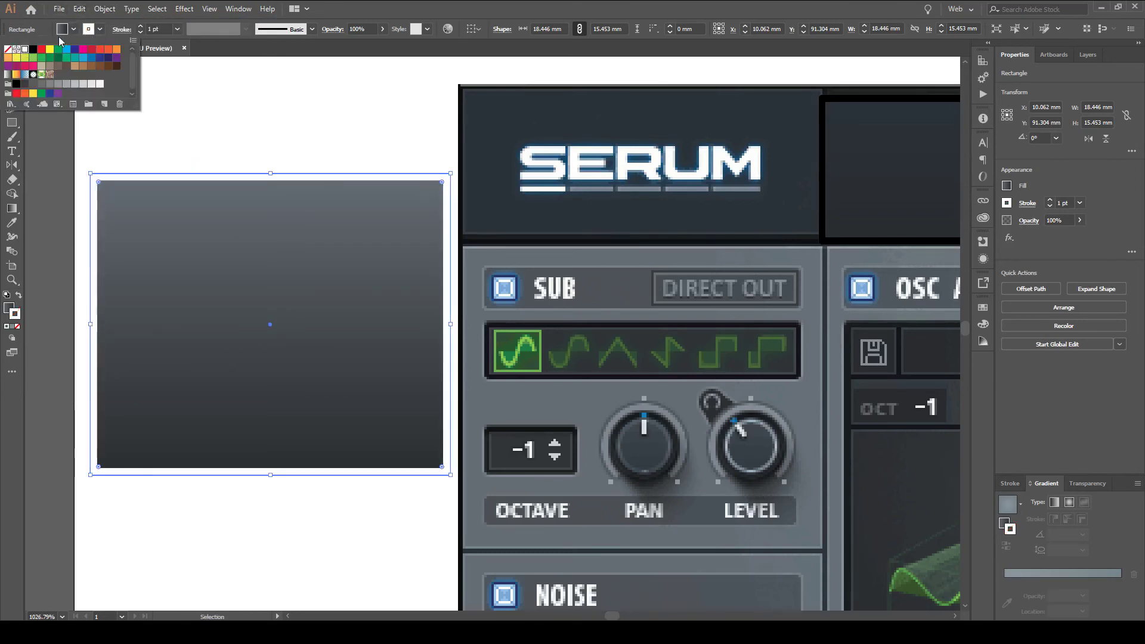
pyautogui.click(75, 29)
pyautogui.click(73, 29)
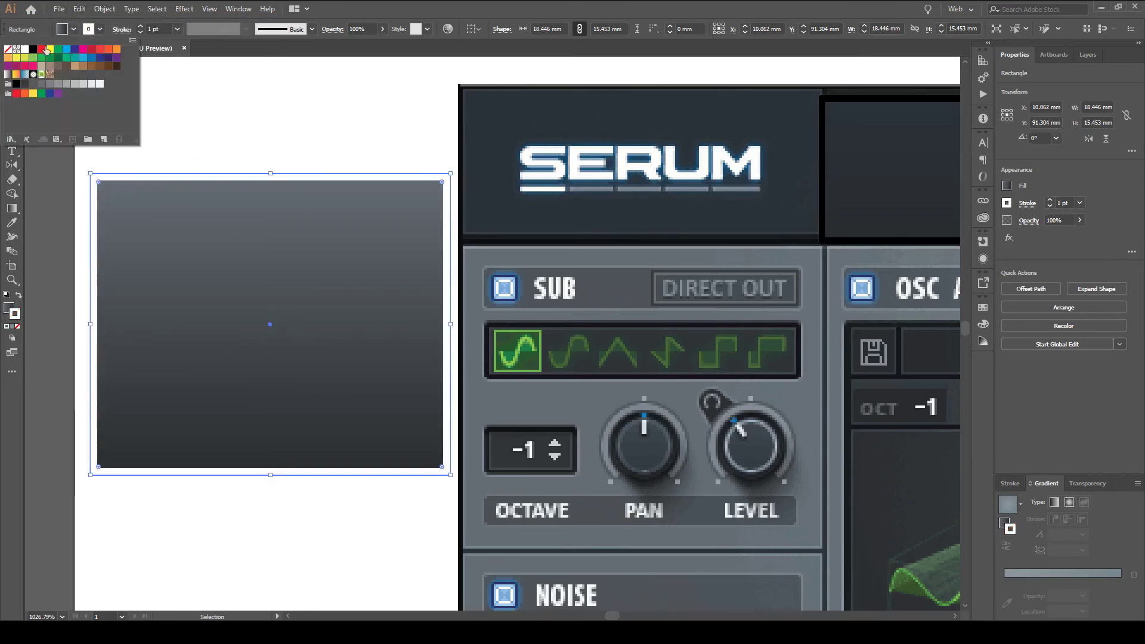
pyautogui.click(7, 49)
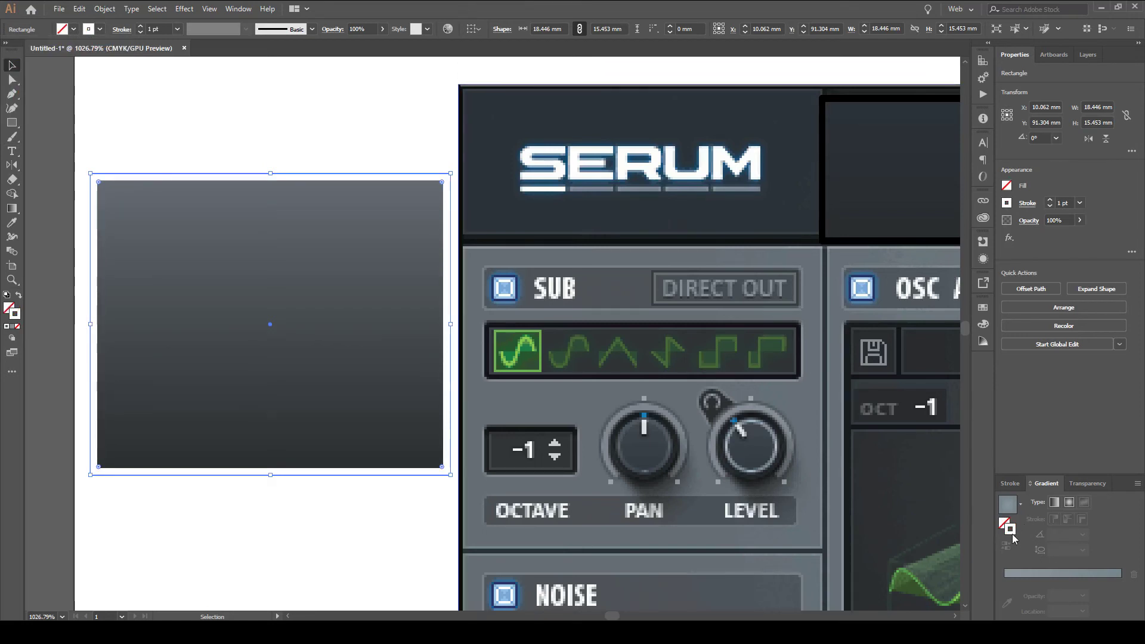
# Set the white outline to Screen blending at 42% opacity and dock the Transparency controls back with the Gradient controls
pyautogui.click(1088, 483)
pyautogui.click(1063, 612)
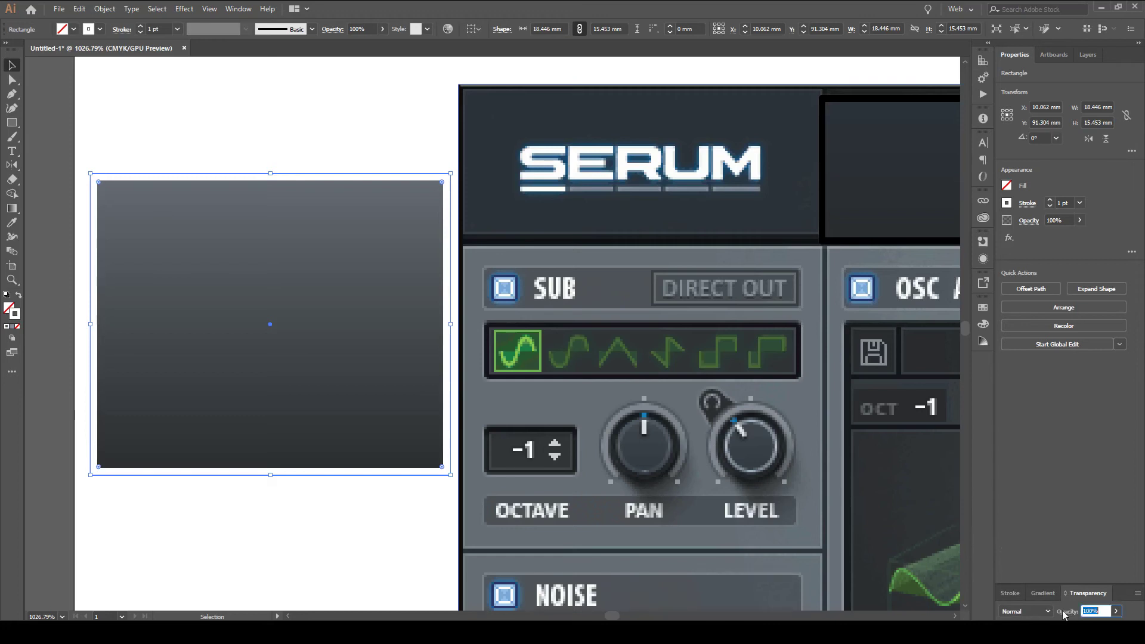
pyautogui.click(1047, 612)
pyautogui.click(1027, 457)
pyautogui.moveTo(1088, 594); pyautogui.dragTo(744, 341)
pyautogui.click(848, 365)
pyautogui.moveTo(849, 380); pyautogui.dragTo(820, 382)
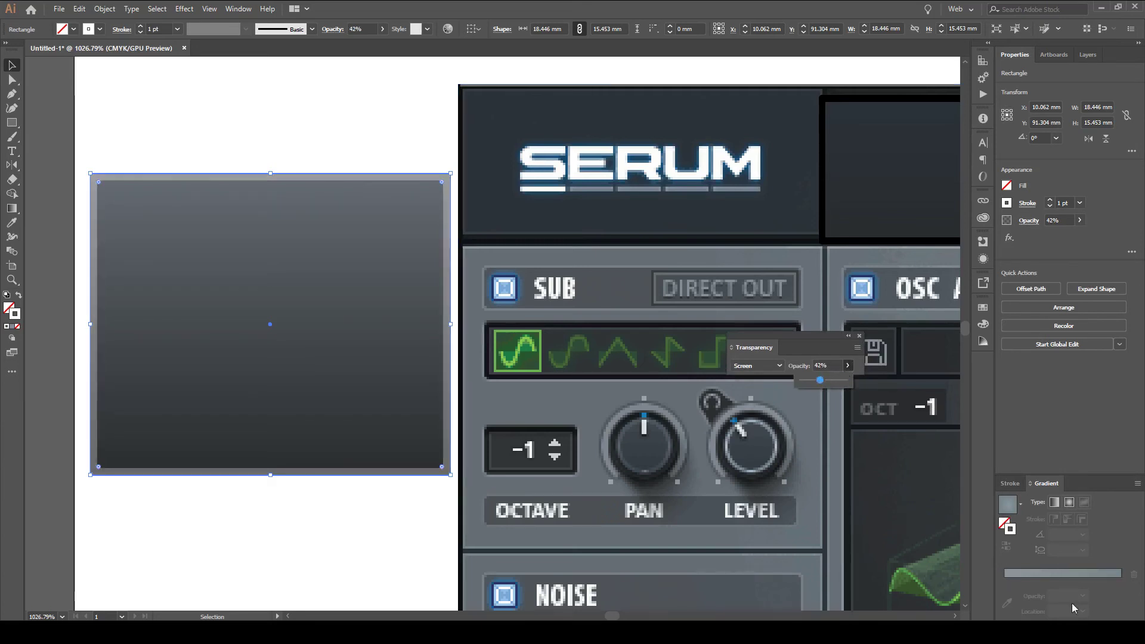
pyautogui.moveTo(753, 347)
pyautogui.mouseDown()
pyautogui.moveTo(1025, 446)
pyautogui.moveTo(1091, 503)
pyautogui.moveTo(1085, 476)
pyautogui.mouseUp()
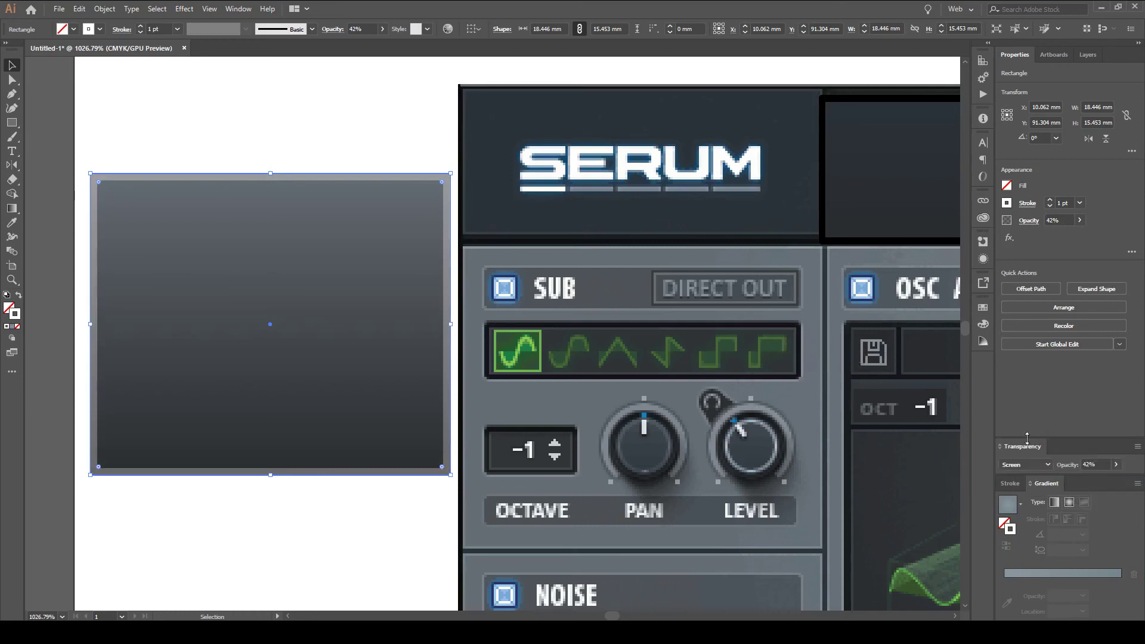
pyautogui.moveTo(1032, 449); pyautogui.dragTo(1112, 480)
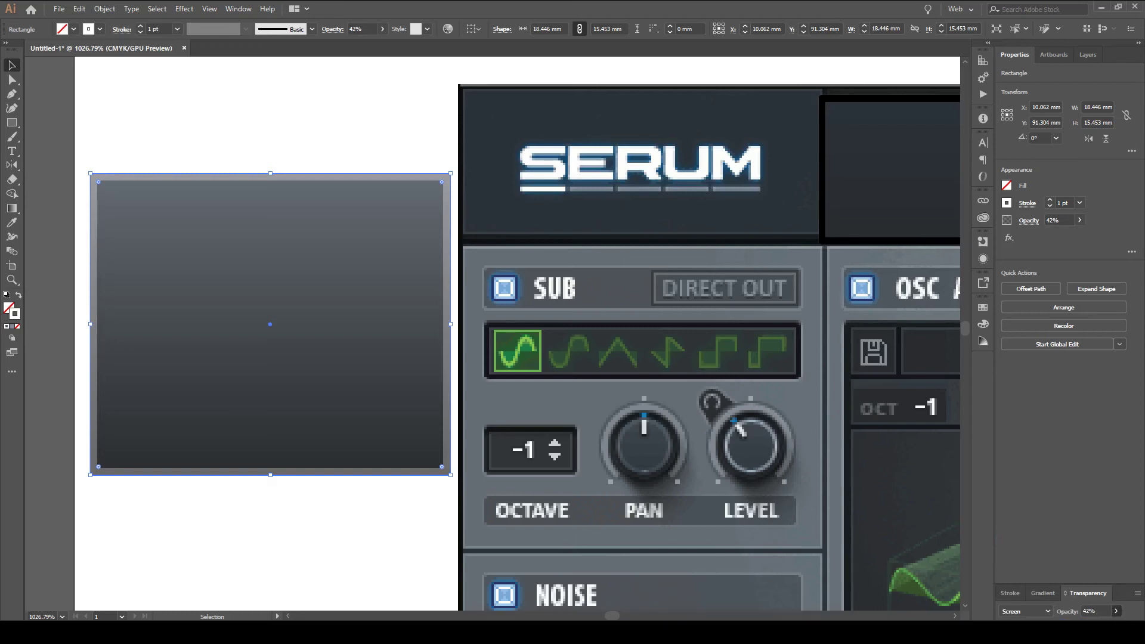
# Lower the Screen-blended white outline's opacity to 20%, using the undocked Transparency controls
pyautogui.click(1083, 611)
pyautogui.moveTo(1089, 593); pyautogui.dragTo(640, 215)
pyautogui.click(706, 236)
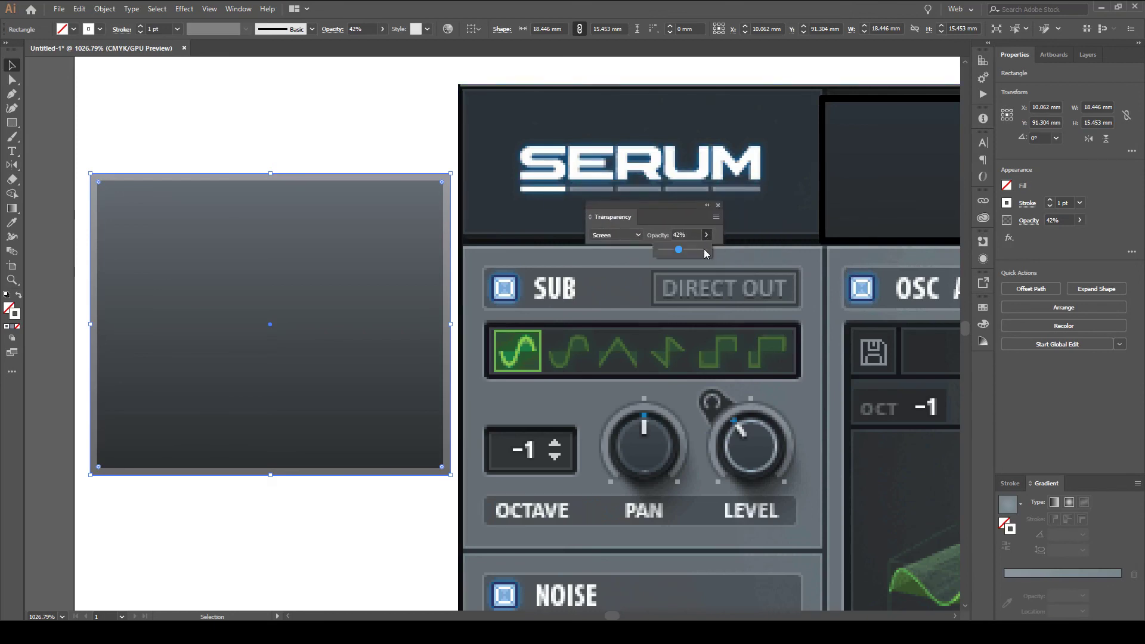
pyautogui.moveTo(652, 235); pyautogui.dragTo(670, 253)
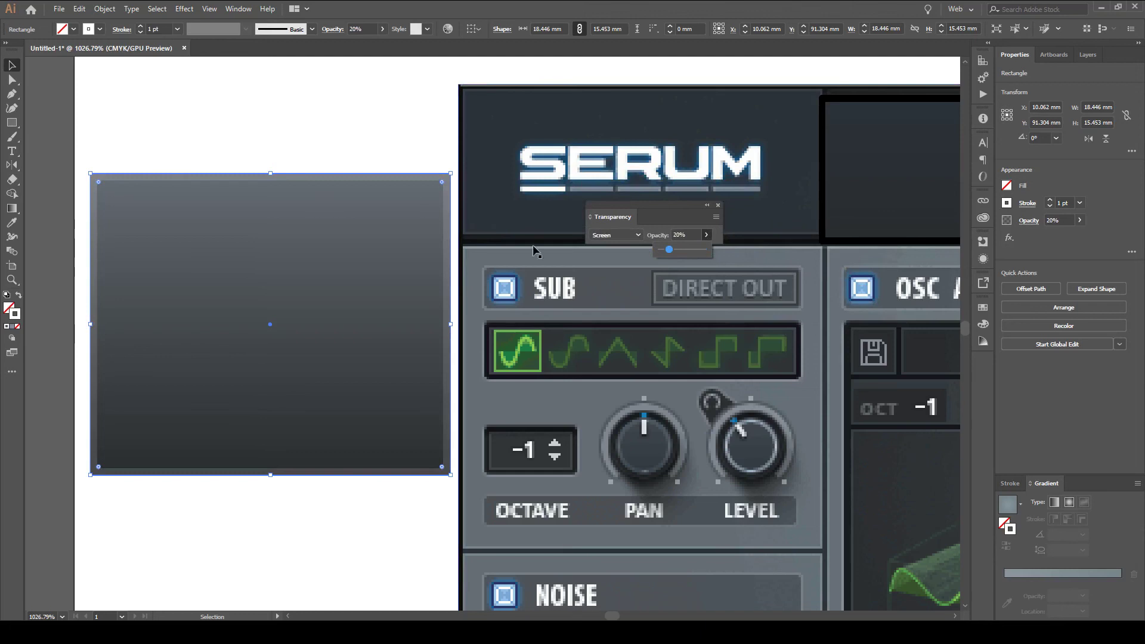
pyautogui.click(706, 235)
pyautogui.click(706, 235)
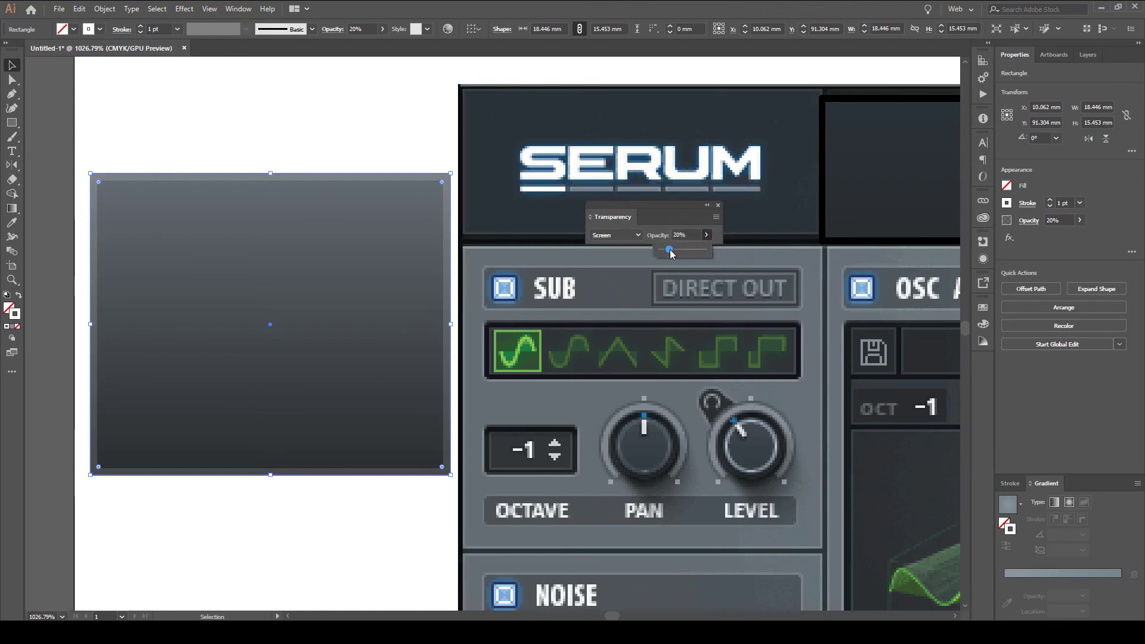
# Lower the Screen-blended white outline's opacity to 17% and reduce its stroke weight to 0.5 pt
pyautogui.moveTo(673, 250); pyautogui.dragTo(670, 251)
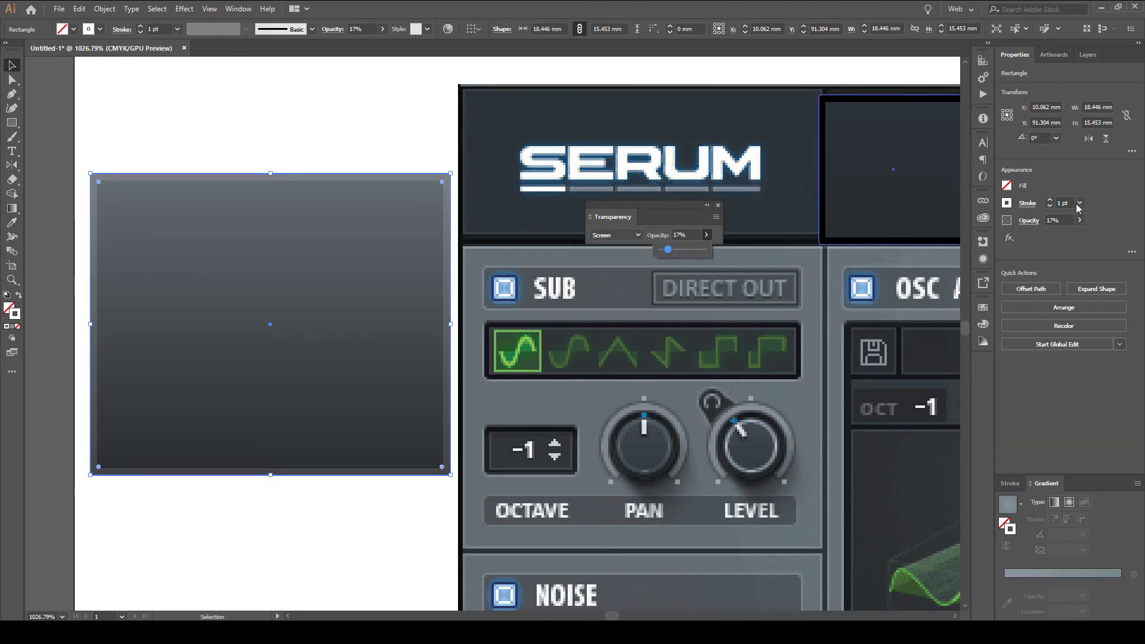
pyautogui.click(1049, 206)
pyautogui.click(1048, 206)
pyautogui.click(1048, 206)
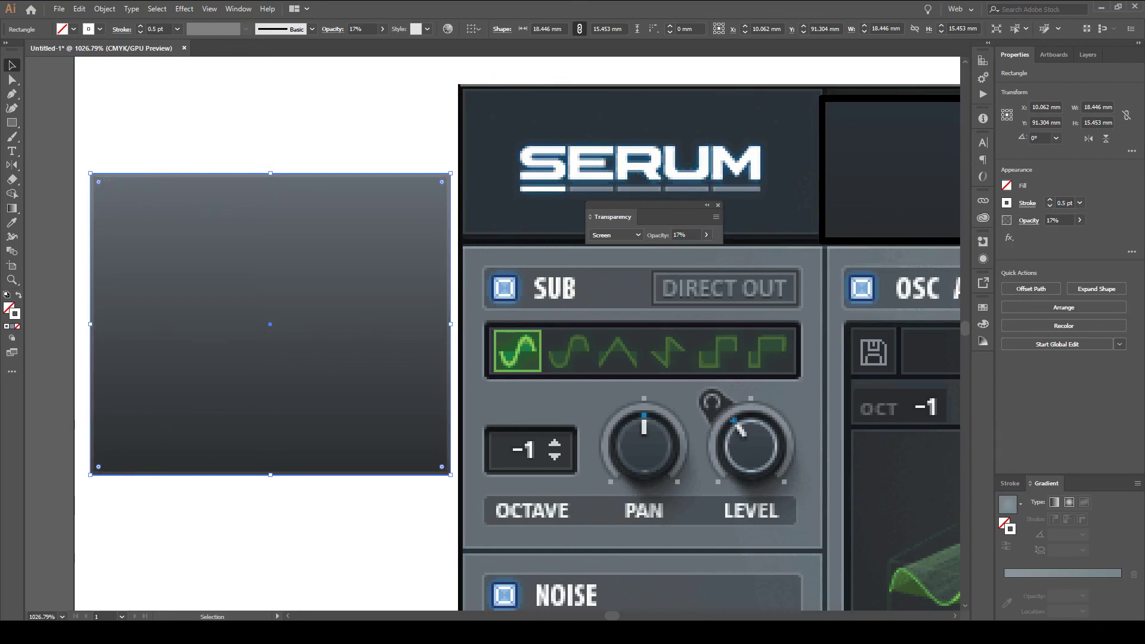
# Delete the semi-transparent white outline copy, keeping the gradient-filled rectangle beneath it
pyautogui.moveTo(281, 236)
pyautogui.mouseDown()
pyautogui.moveTo(334, 331)
pyautogui.moveTo(248, 179)
pyautogui.moveTo(306, 258)
pyautogui.moveTo(273, 208)
pyautogui.moveTo(268, 218)
pyautogui.mouseUp()
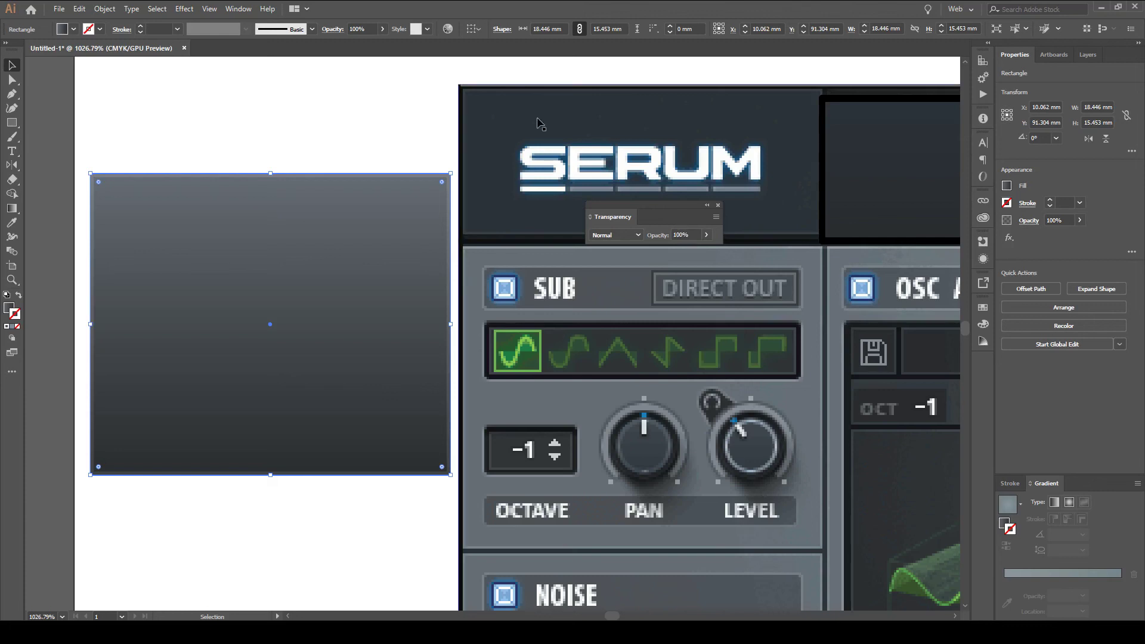
pyautogui.click(98, 30)
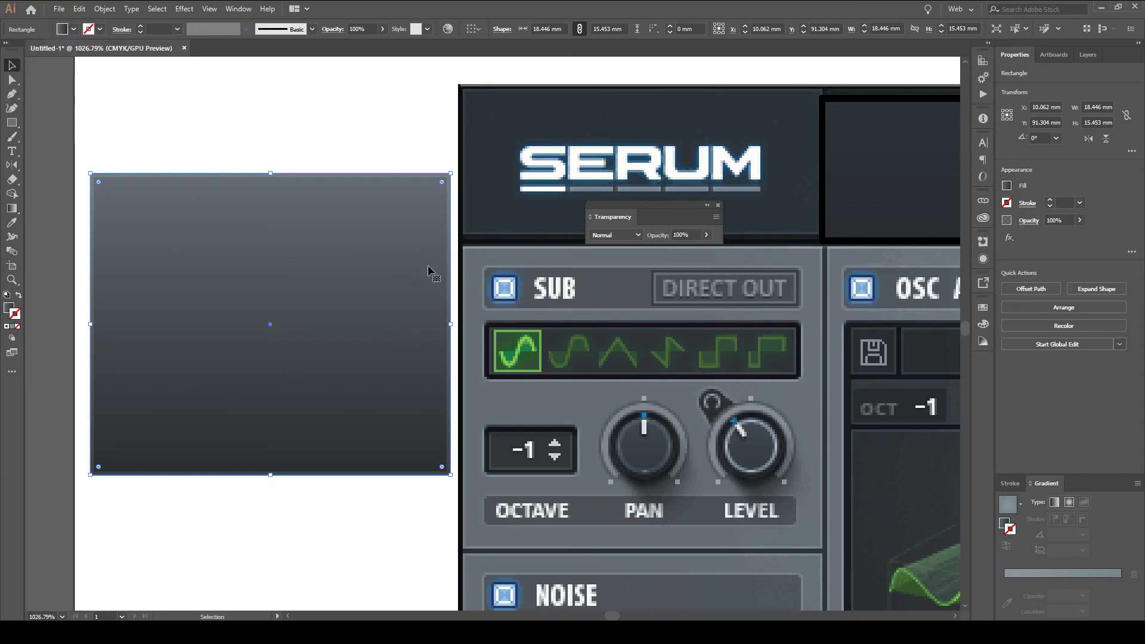
pyautogui.press('Delete')
pyautogui.hotkey('ctrl', 'z')
pyautogui.click(448, 195)
pyautogui.press('Delete')
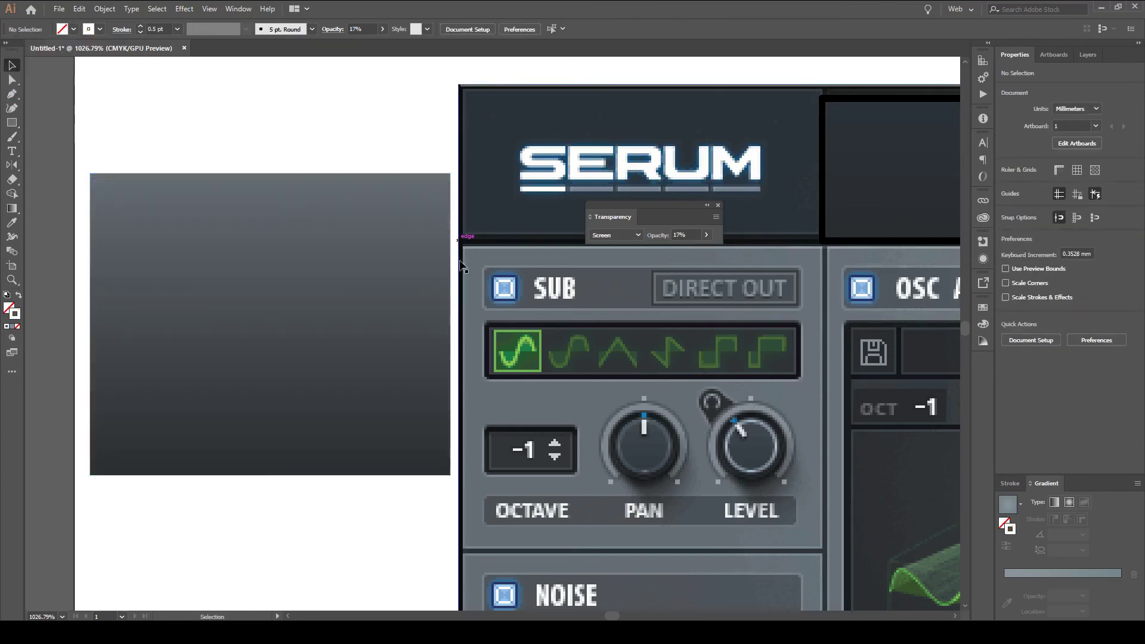
# Give the gradient-filled rectangle itself a white 1 pt stroke
pyautogui.click(304, 247)
pyautogui.click(99, 30)
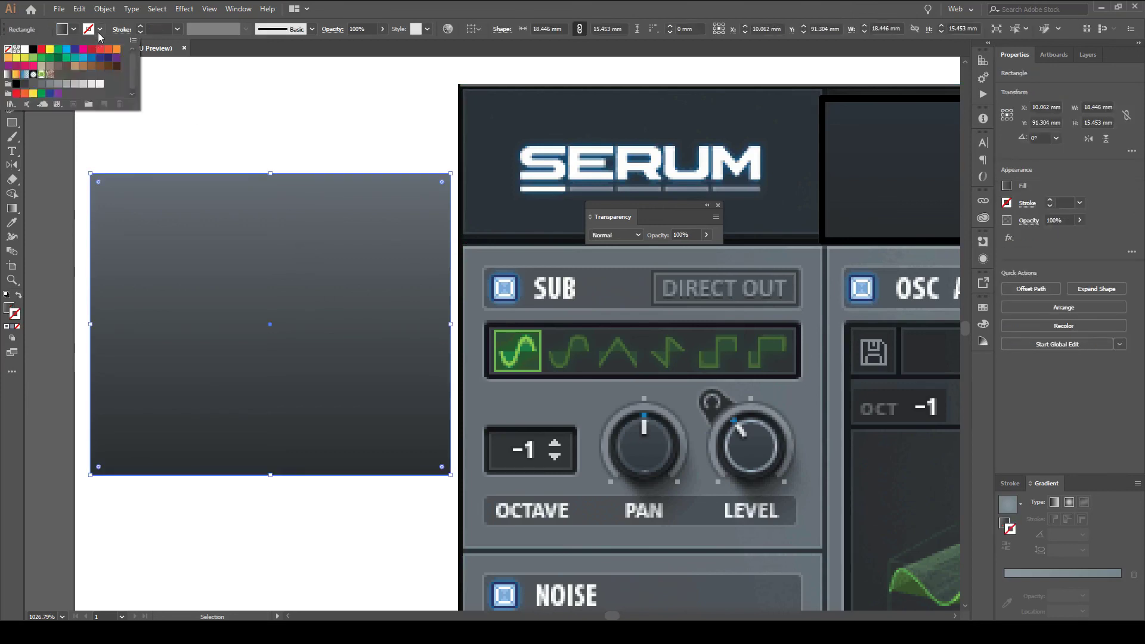
pyautogui.click(26, 52)
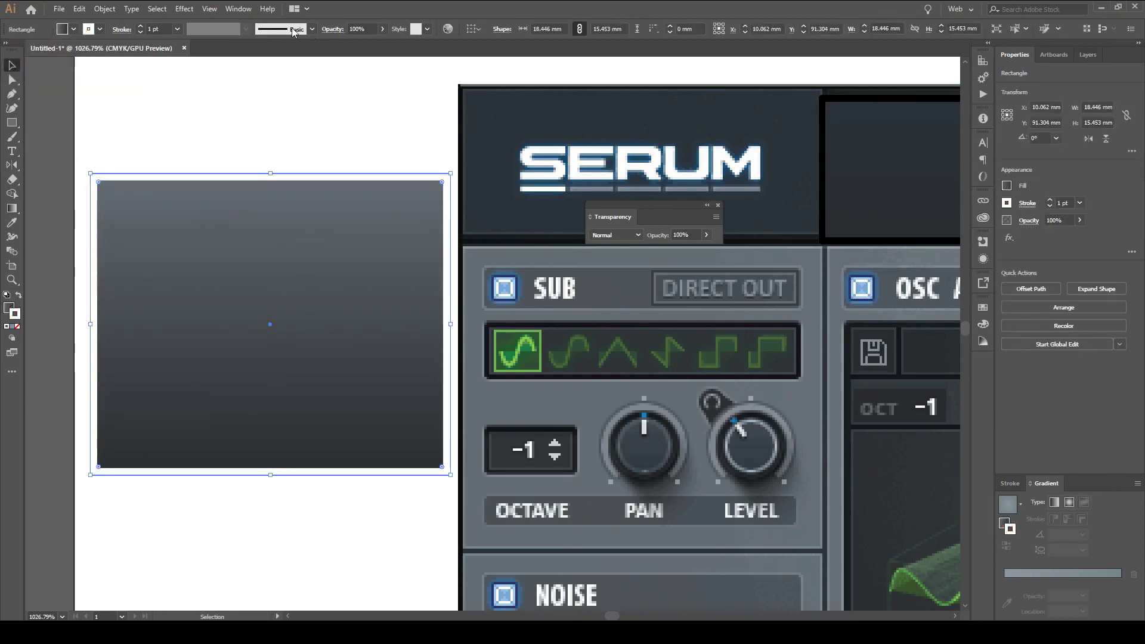
# Try the whole rectangle's opacity at 72%, restore it to 100%, and look at the available graphic styles
pyautogui.click(331, 28)
pyautogui.click(383, 30)
pyautogui.moveTo(365, 44); pyautogui.dragTo(392, 46)
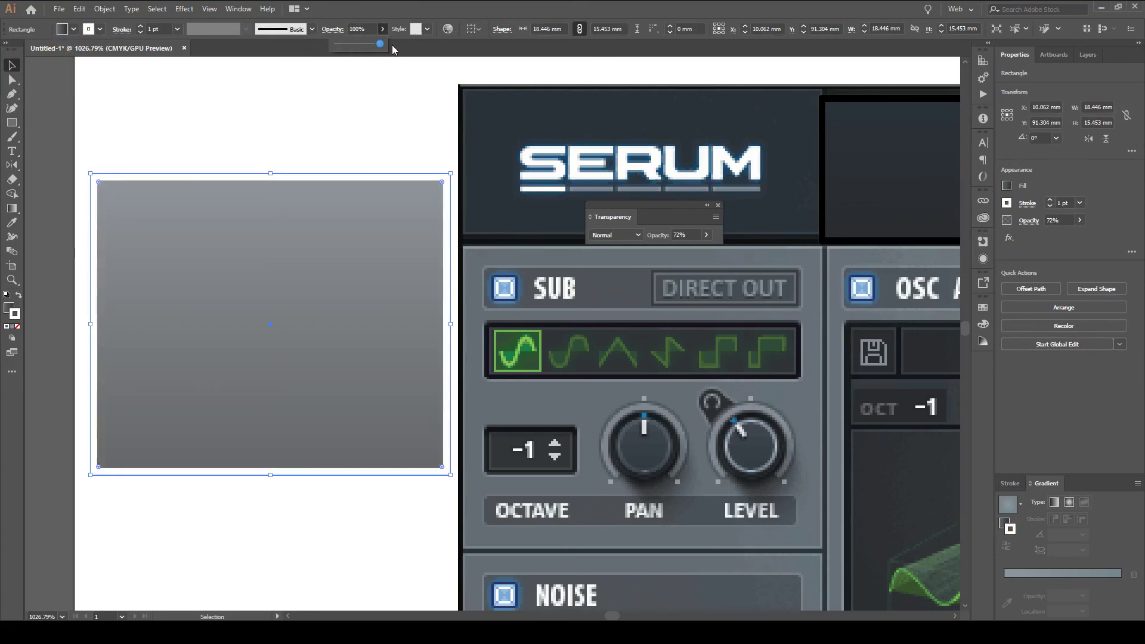
pyautogui.click(426, 30)
pyautogui.click(426, 30)
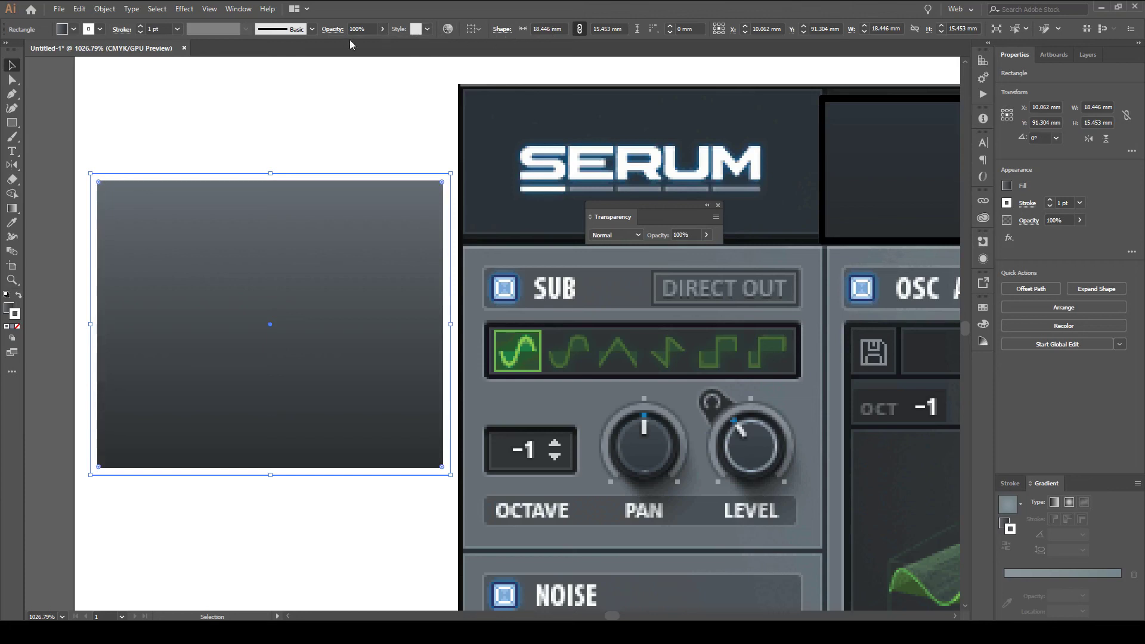
# Check the stroke's brush and colour settings without changing them, and close the floating Transparency controls
pyautogui.click(312, 29)
pyautogui.doubleClick(13, 317)
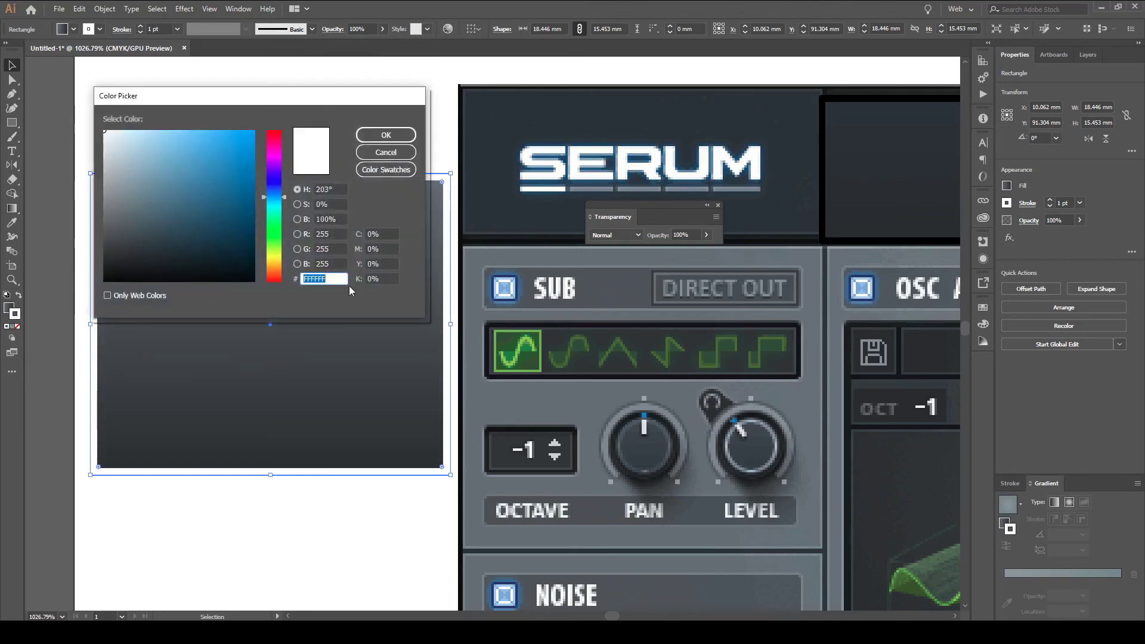
pyautogui.click(386, 153)
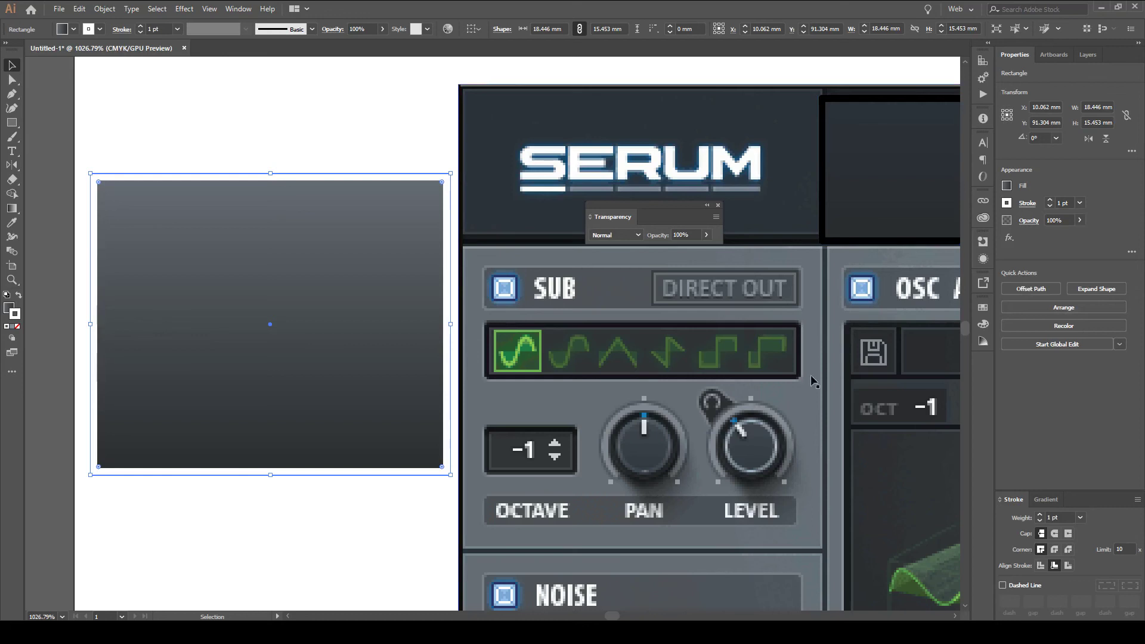
pyautogui.click(718, 206)
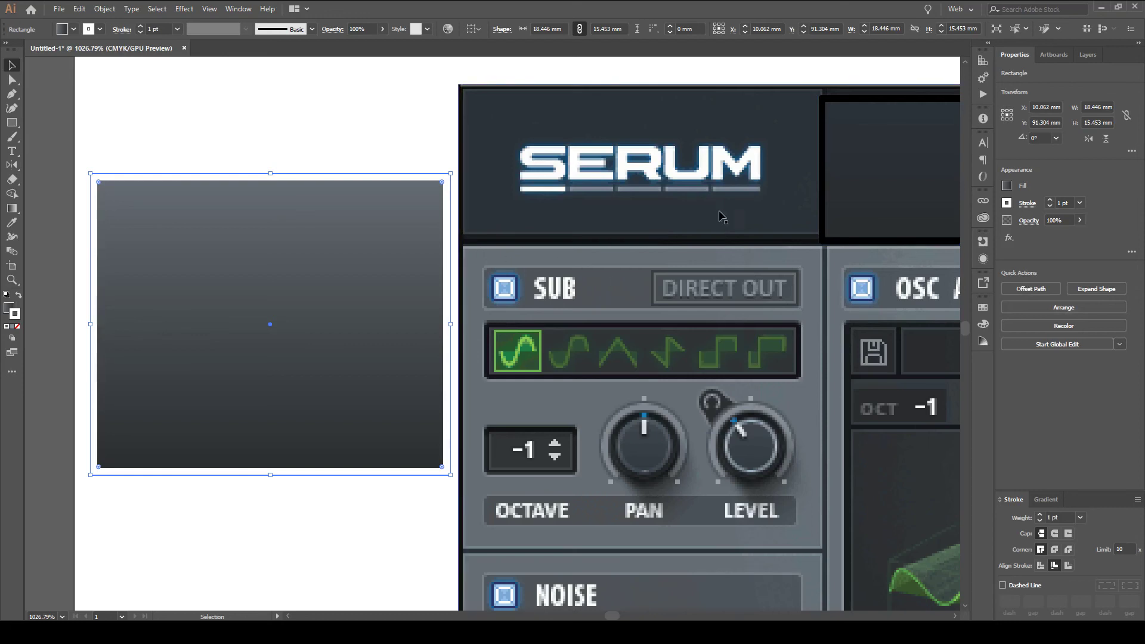